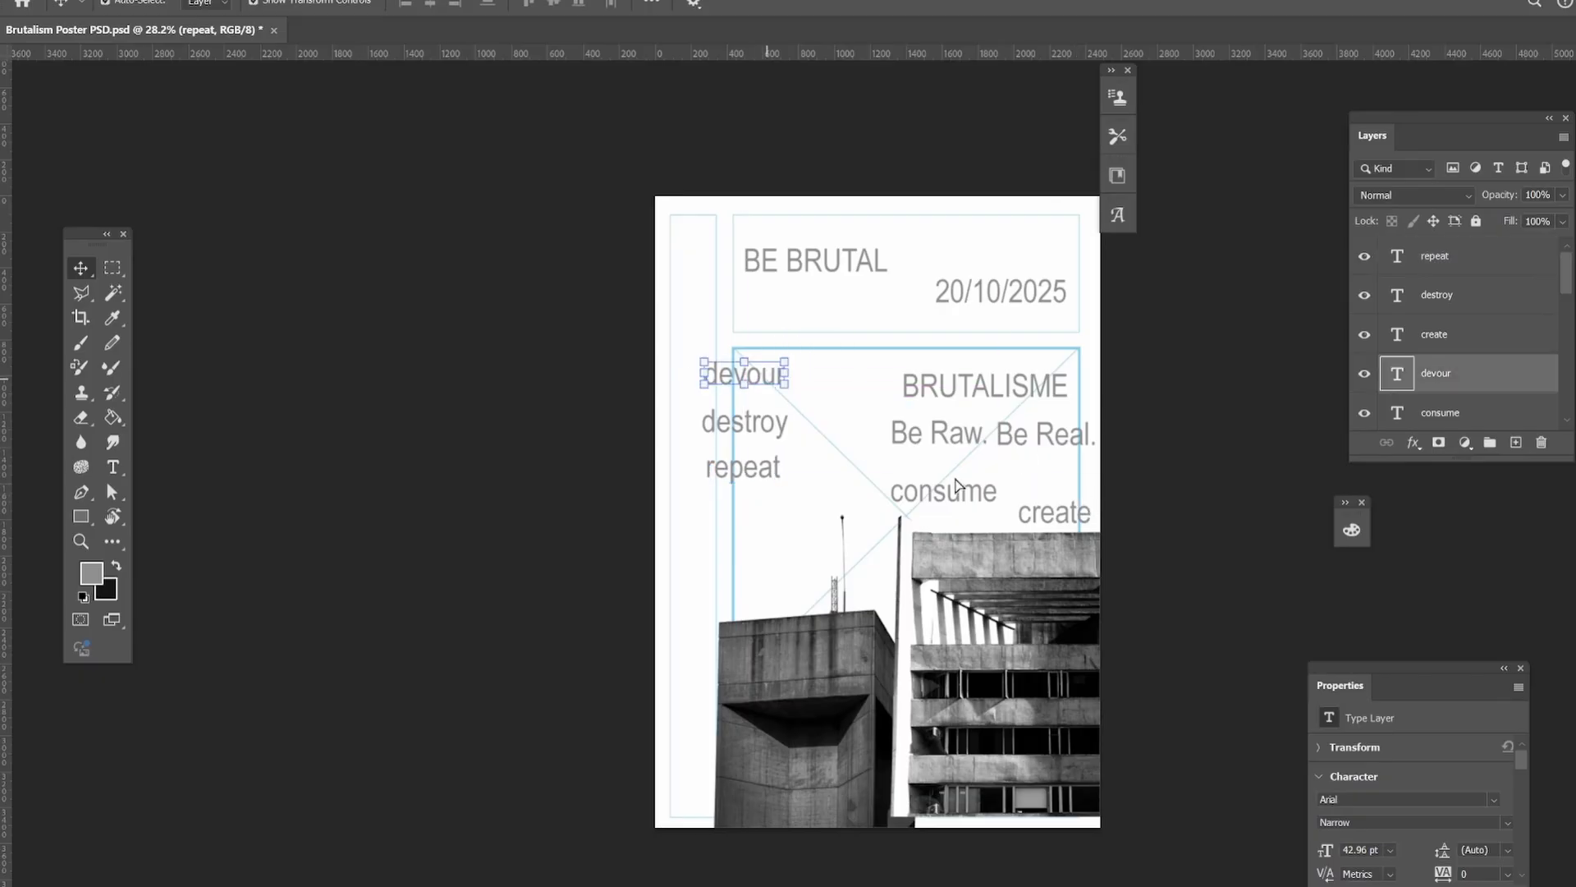
Move the words consume and create into the column of words with devour, destroy and repeat.
{"action": "left_click_drag", "start_coordinate": [944, 491], "coordinate": [746, 336]}
{"action": "left_click_drag", "start_coordinate": [1059, 513], "coordinate": [744, 503]}
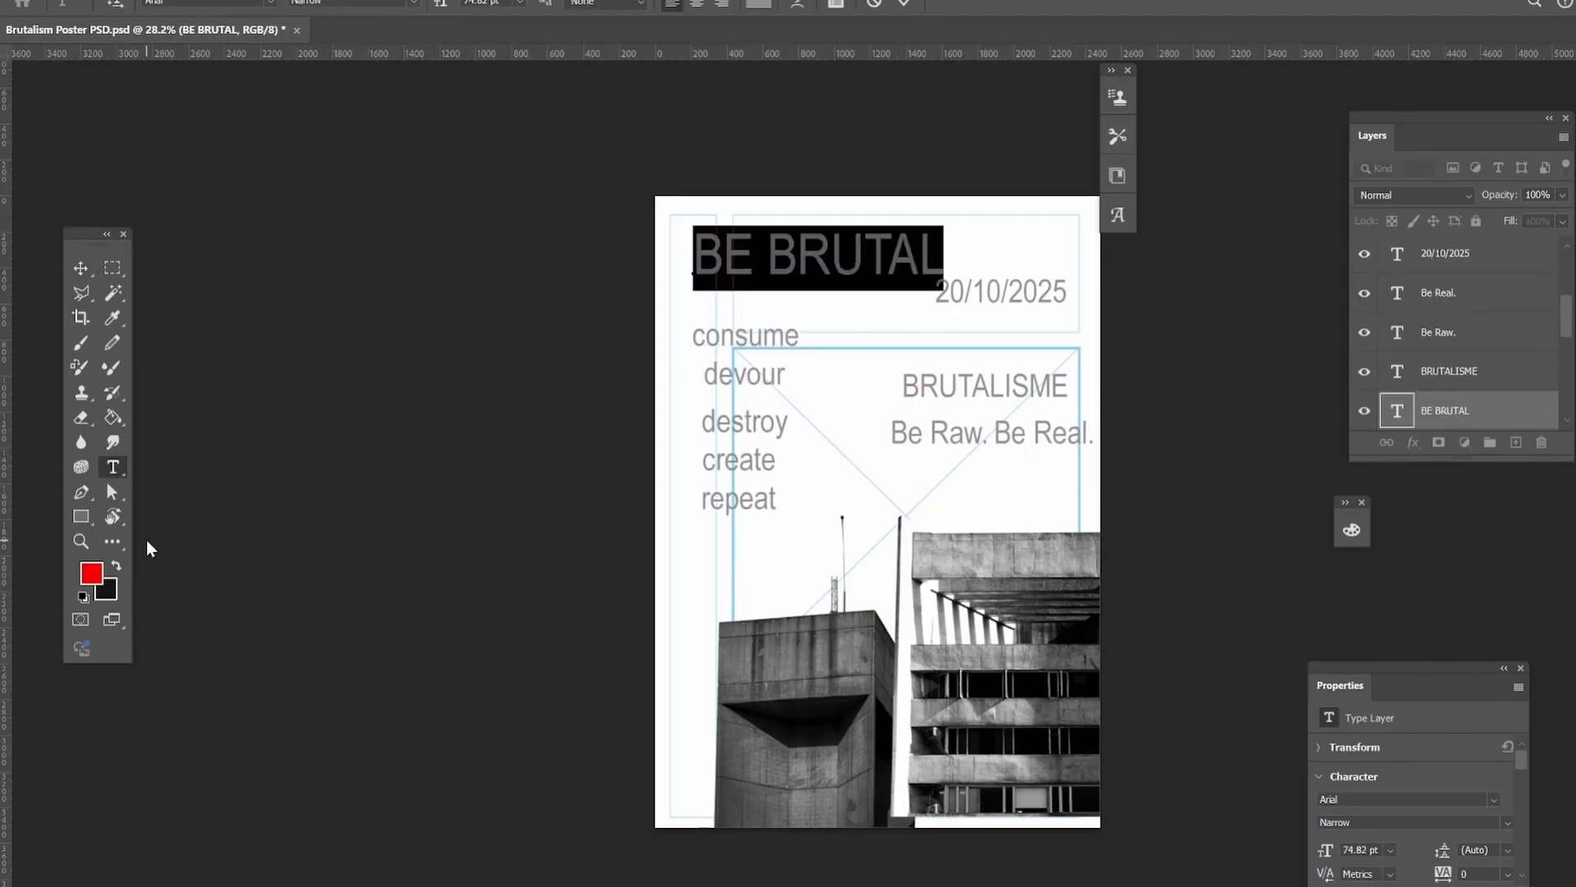
Color the BE BRUTAL title red (#f50000) and set its font to BAD GRUNGE Regular.
{"action": "left_click", "coordinate": [90, 578]}
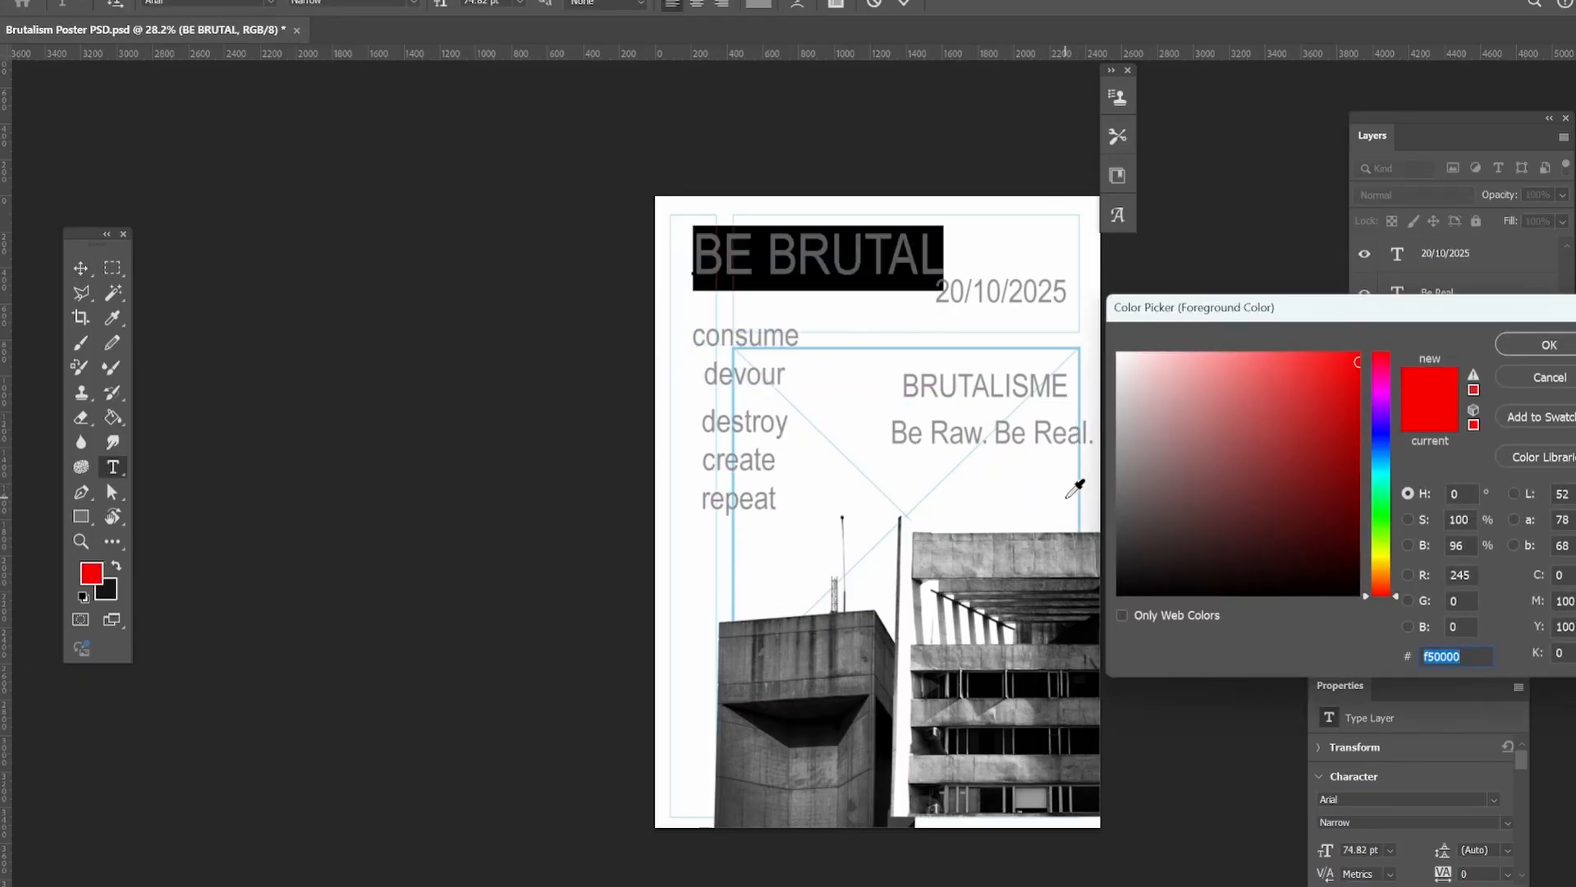
{"action": "left_click", "coordinate": [1549, 347]}
{"action": "left_click", "coordinate": [80, 269]}
{"action": "left_click", "coordinate": [640, 261]}
{"action": "left_click_drag", "start_coordinate": [813, 262], "coordinate": [792, 261]}
{"action": "double_click", "coordinate": [792, 261]}
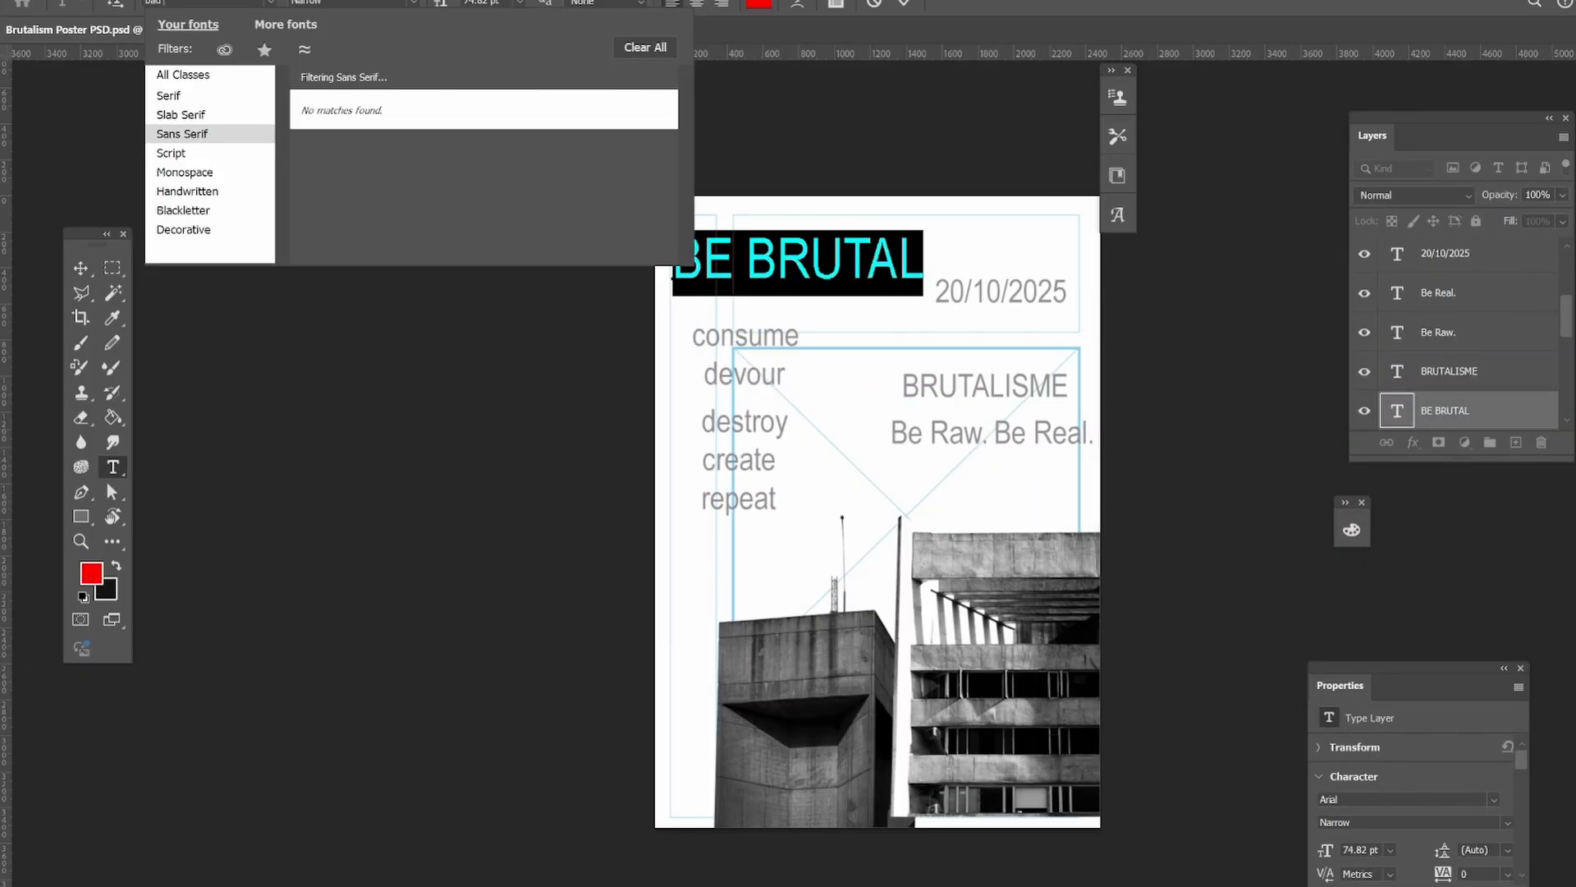
{"action": "left_click", "coordinate": [219, 75]}
{"action": "left_click", "coordinate": [405, 72]}
{"action": "left_click", "coordinate": [87, 267]}
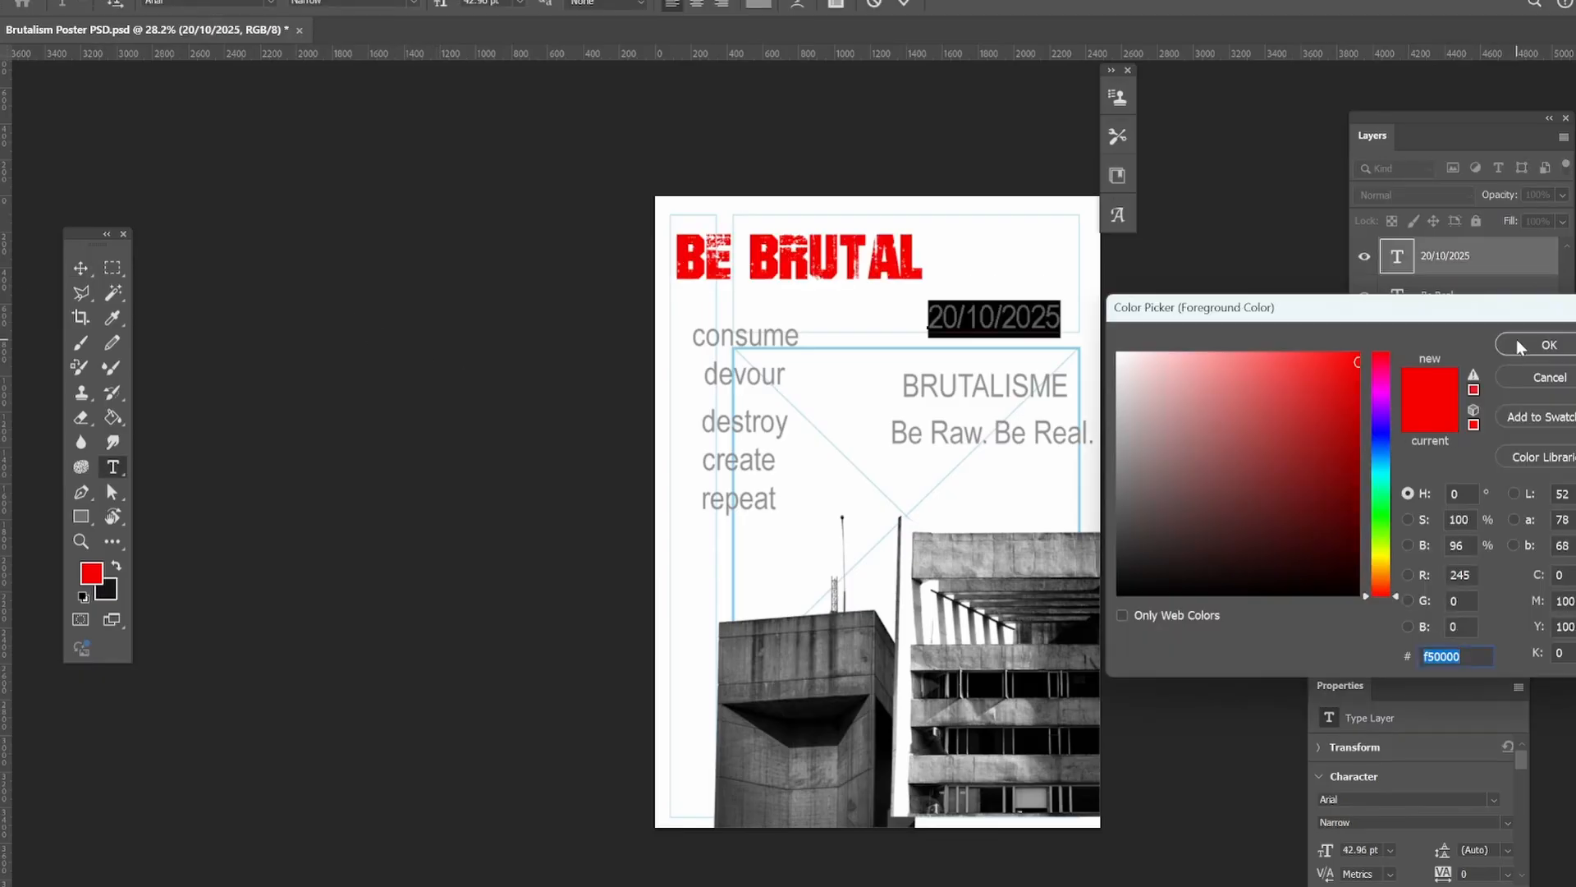
Recolor the date 20/10/2025 and the word consume with the same red.
{"action": "left_click", "coordinate": [1549, 347]}
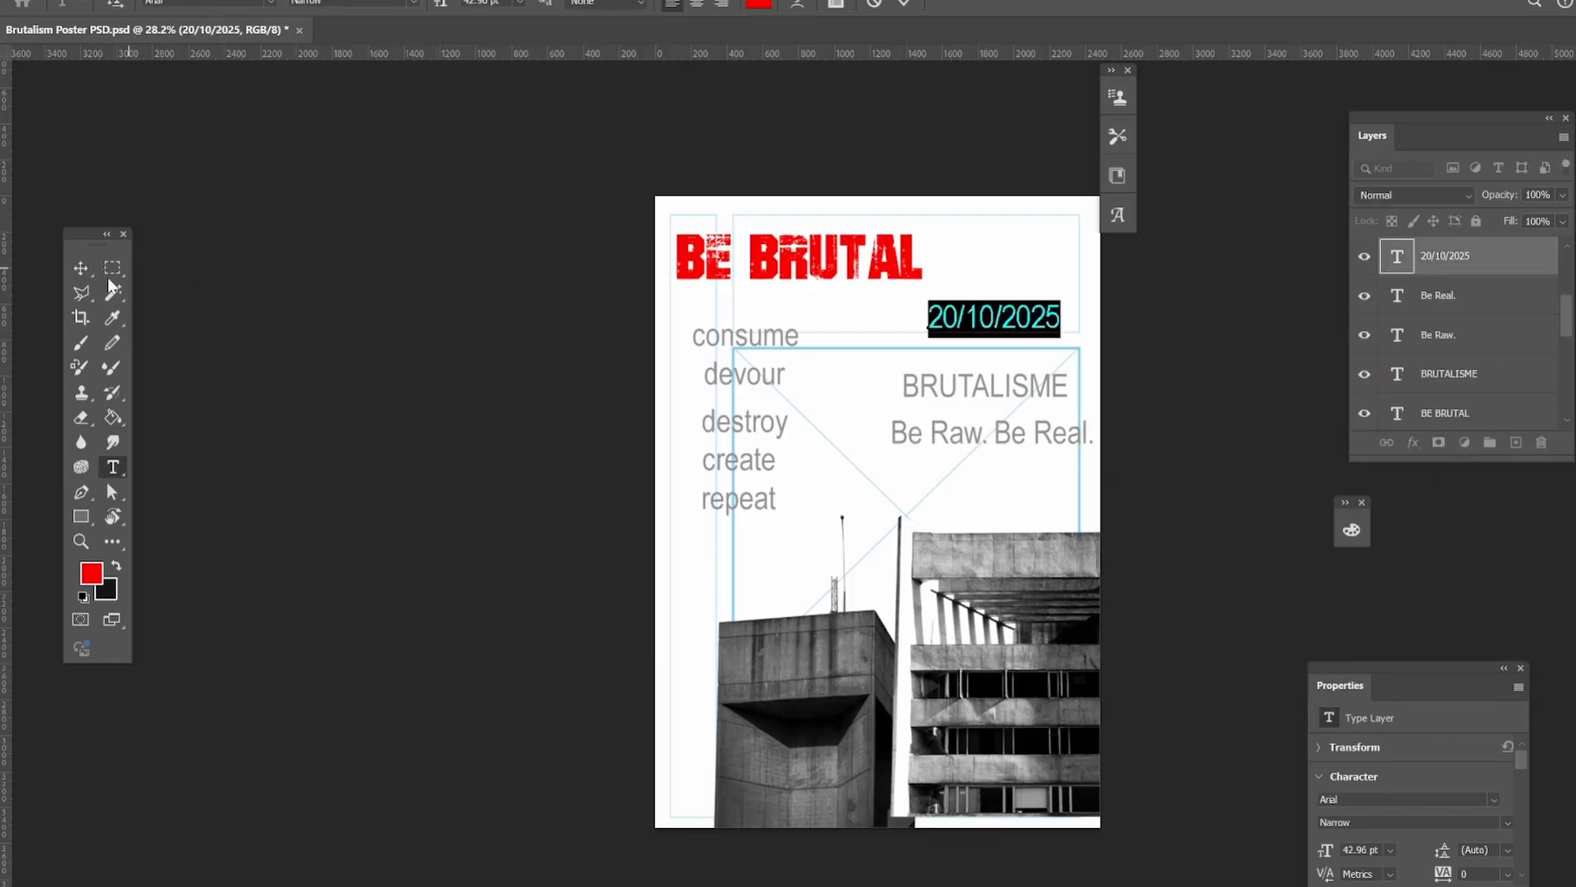
{"action": "left_click", "coordinate": [748, 341]}
{"action": "left_click", "coordinate": [112, 466]}
{"action": "left_click_drag", "start_coordinate": [695, 340], "coordinate": [800, 339]}
{"action": "left_click", "coordinate": [92, 573]}
{"action": "left_click", "coordinate": [1548, 345]}
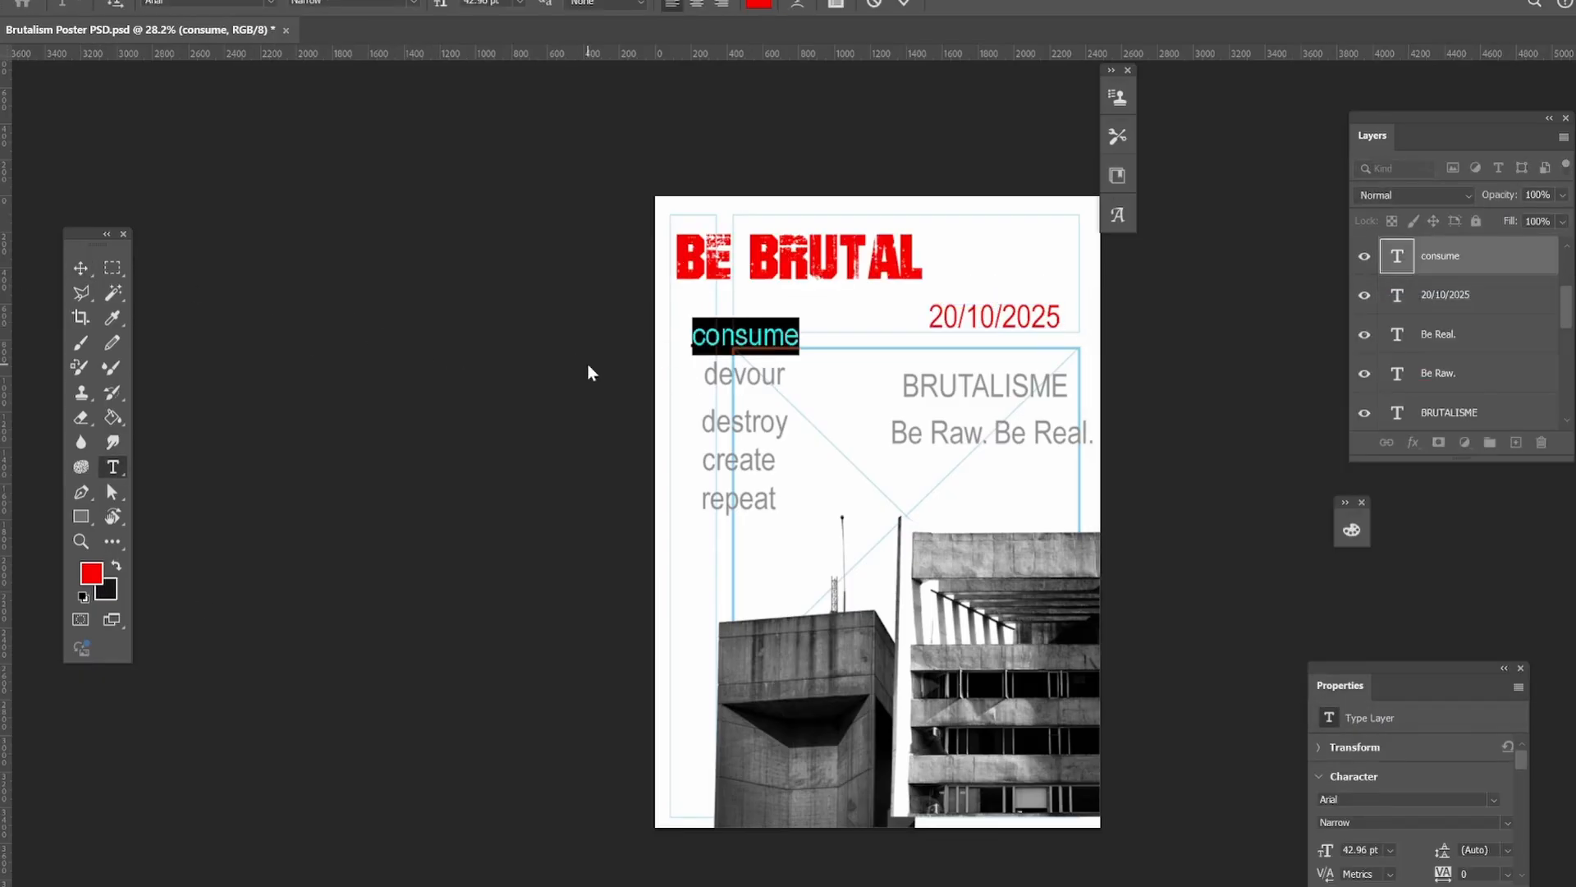
{"action": "left_click", "coordinate": [589, 367]}
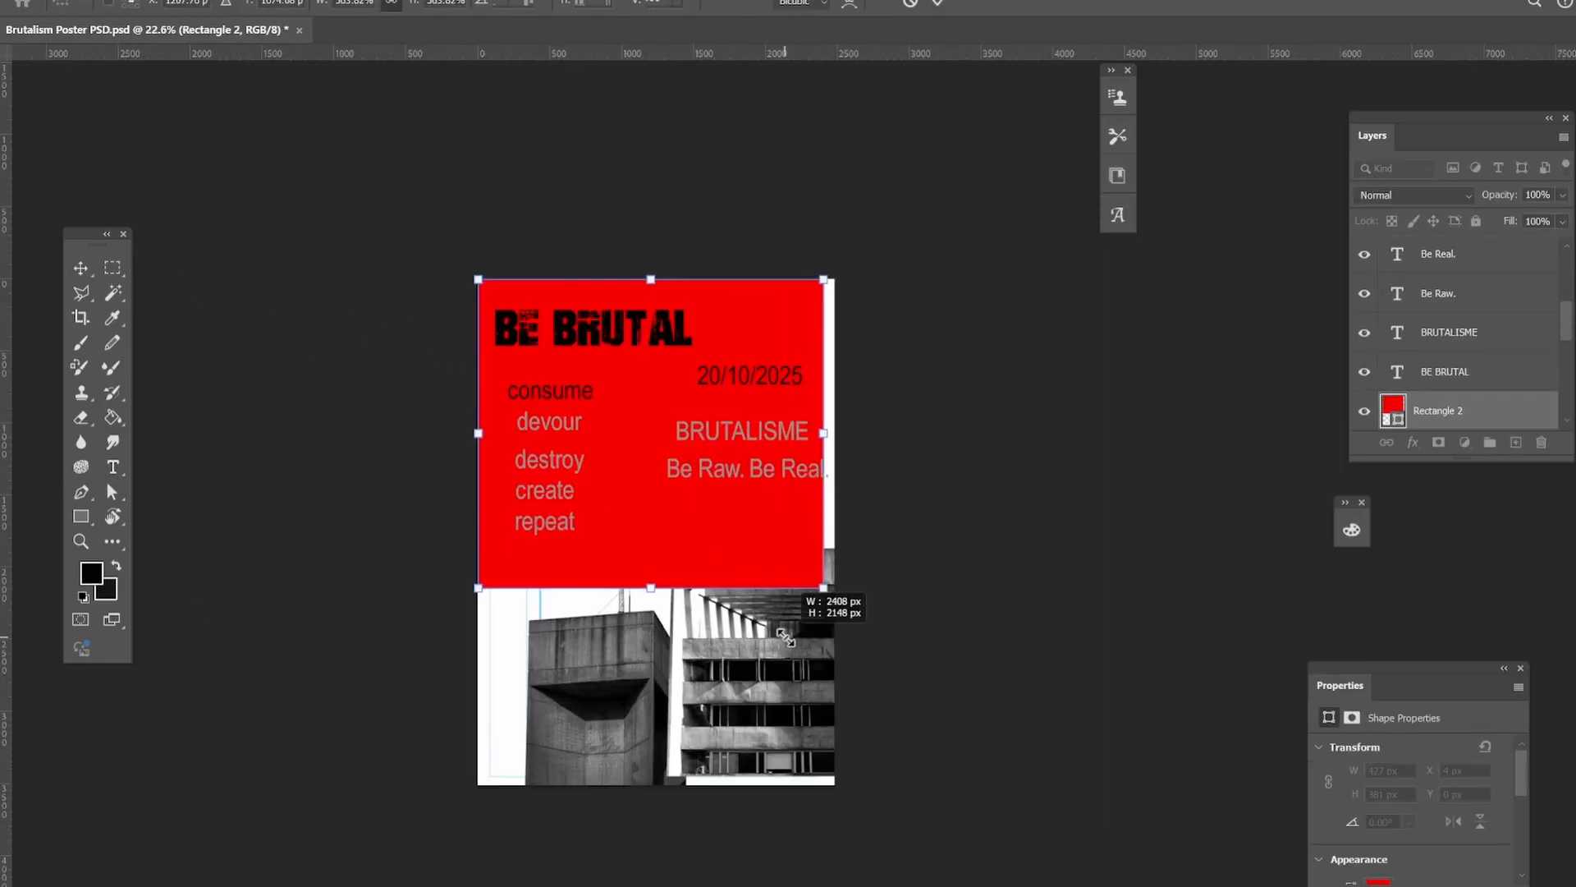
Stretch the red background rectangle over the whole poster and enlarge the BE BRUTAL title to span the margin guides.
{"action": "left_click_drag", "start_coordinate": [816, 591], "coordinate": [834, 598]}
{"action": "left_click_drag", "start_coordinate": [664, 726], "coordinate": [661, 784]}
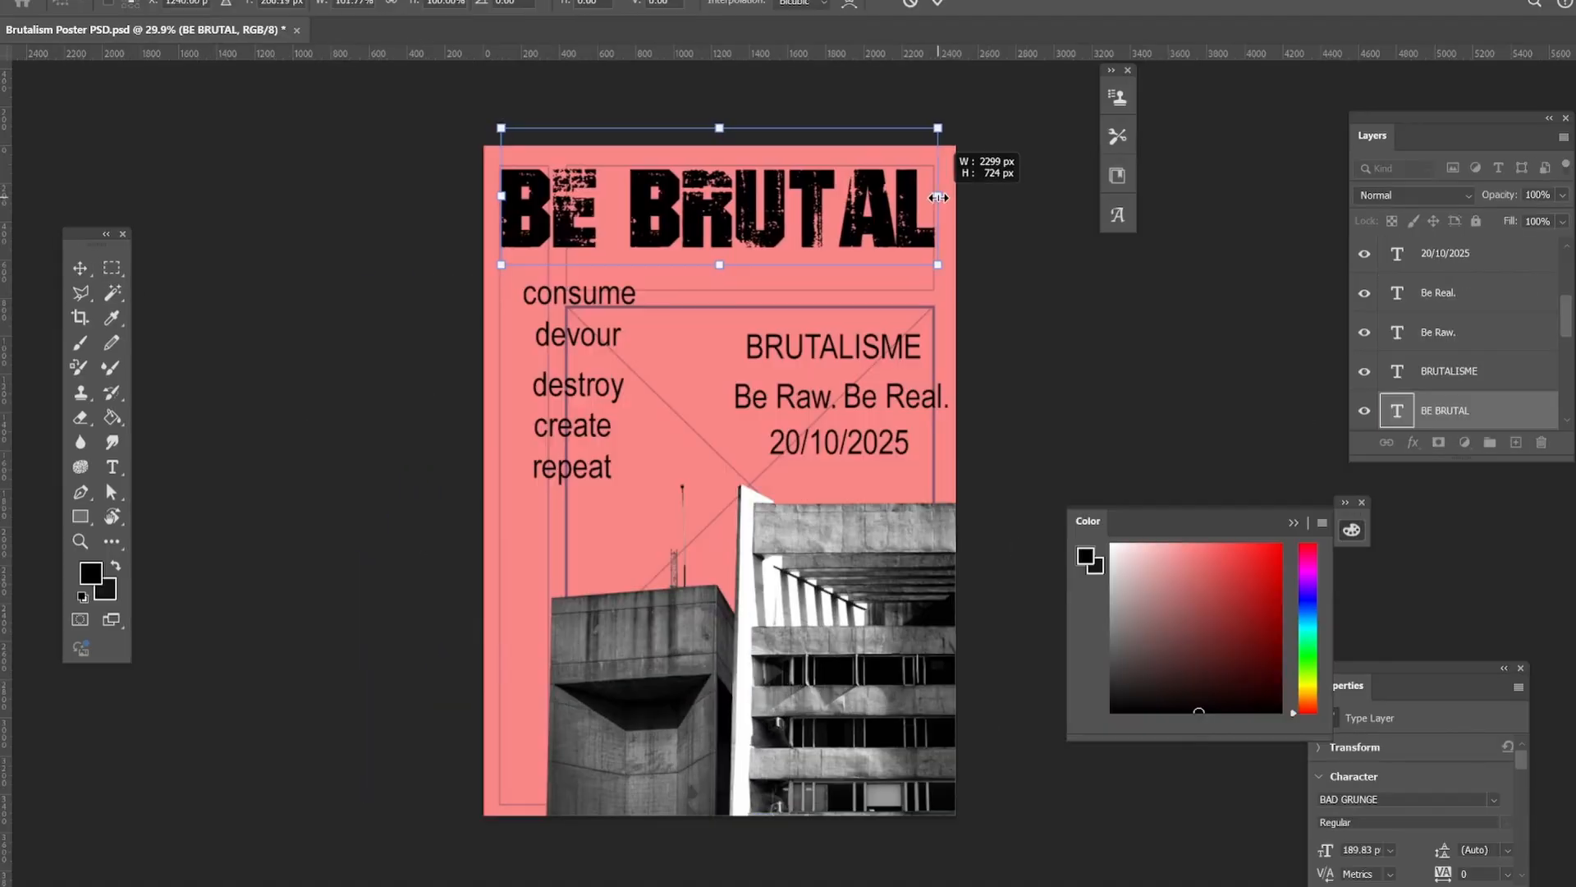
{"action": "left_click_drag", "start_coordinate": [938, 194], "coordinate": [934, 194]}
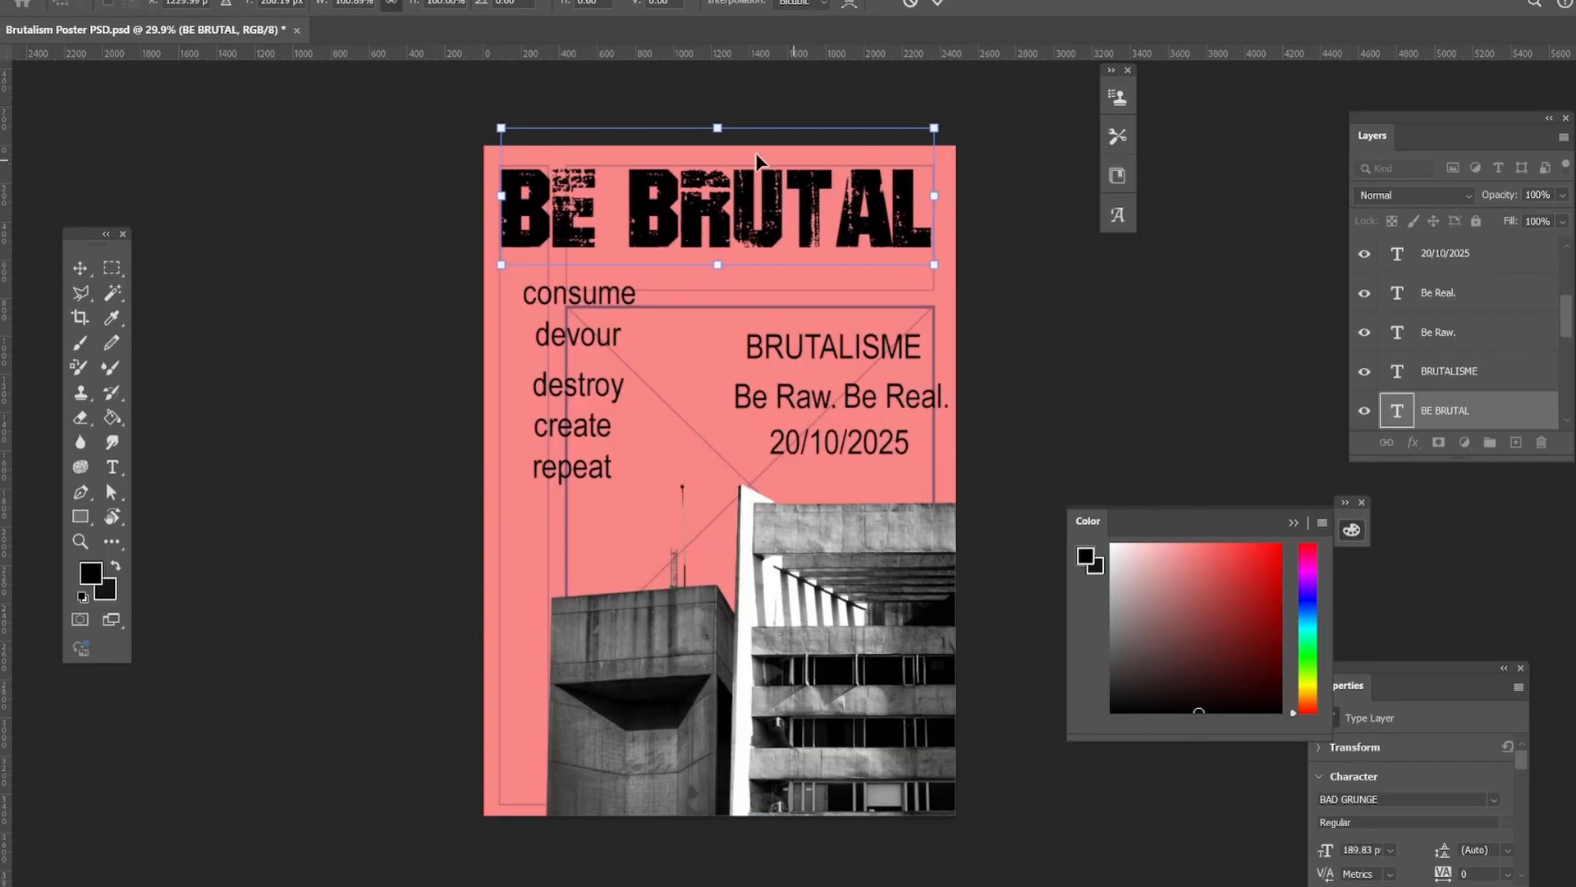
{"action": "left_click_drag", "start_coordinate": [718, 141], "coordinate": [717, 121]}
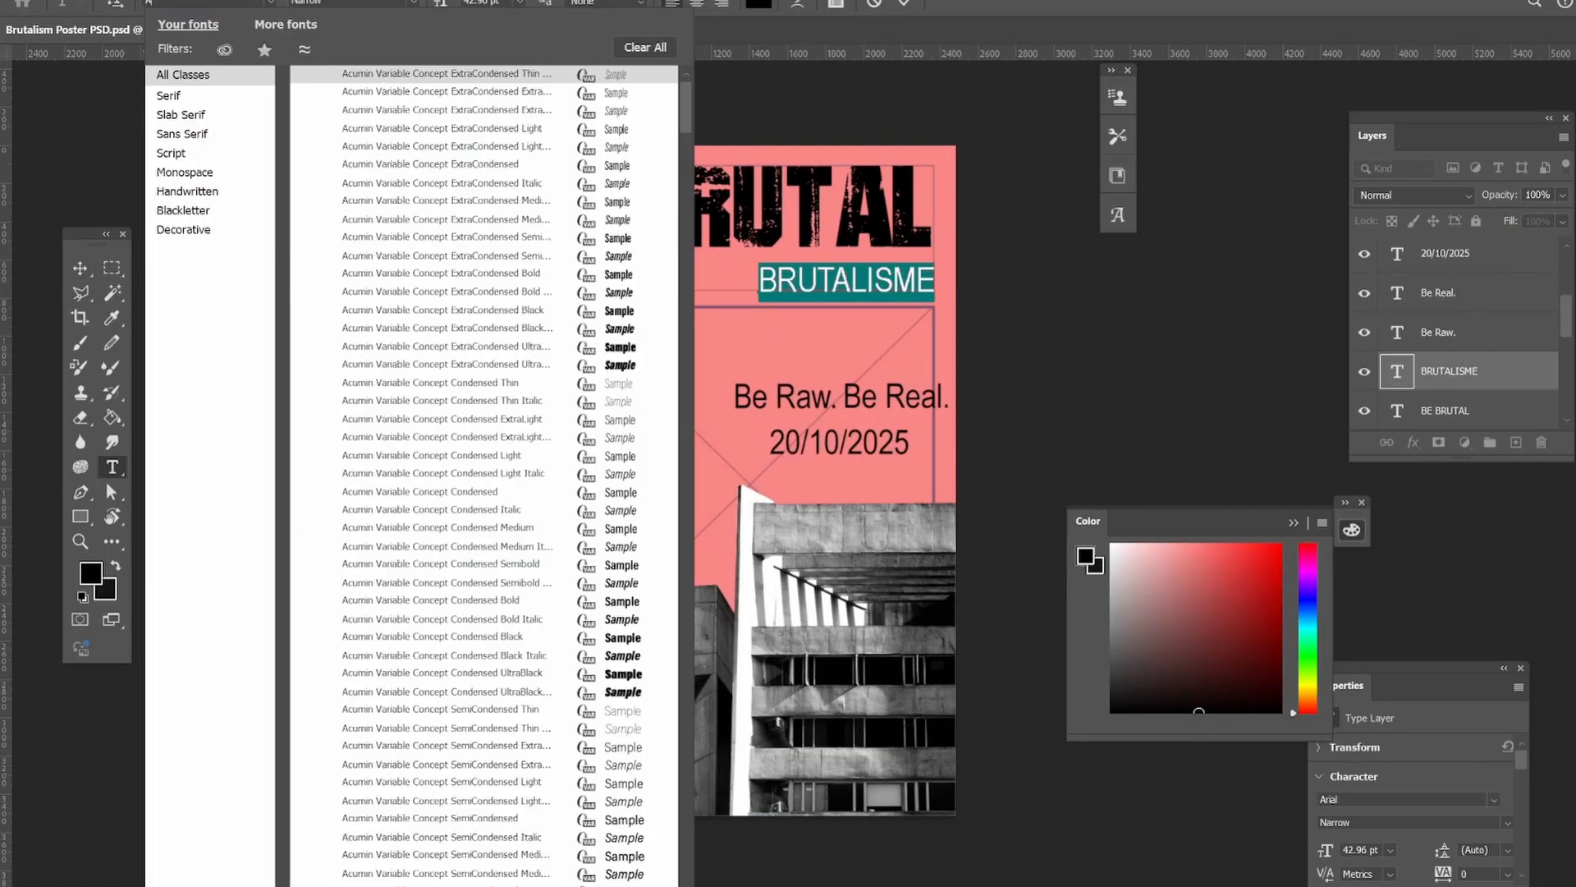
Set the font of the BRUTALISME subtitle to AMORIA Regular.
{"action": "type", "text": "amoria"}
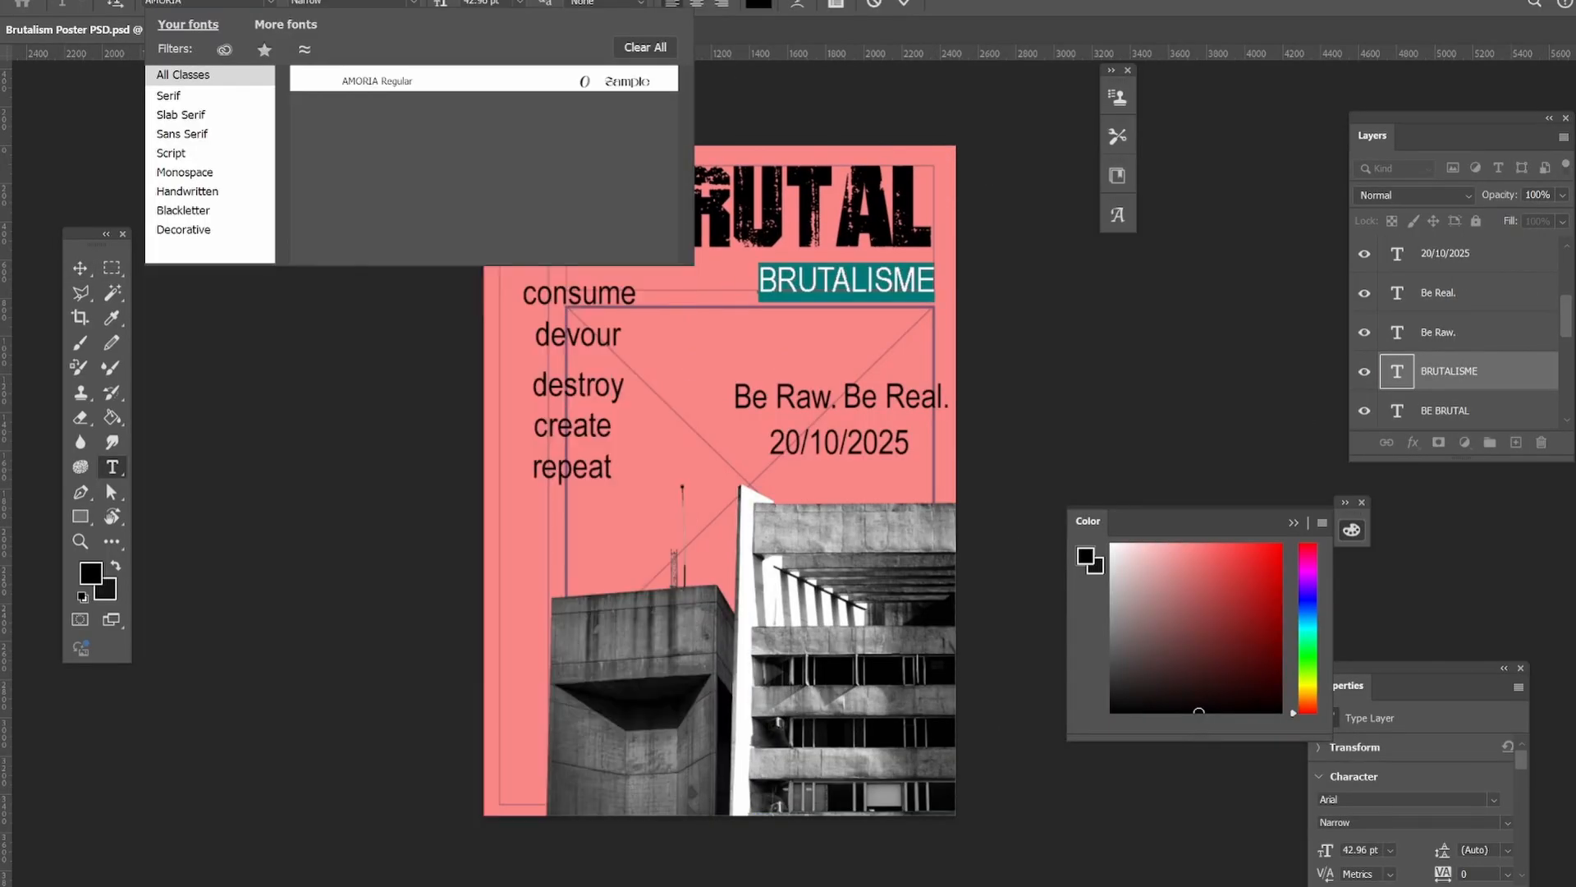
{"action": "key", "text": "Return"}
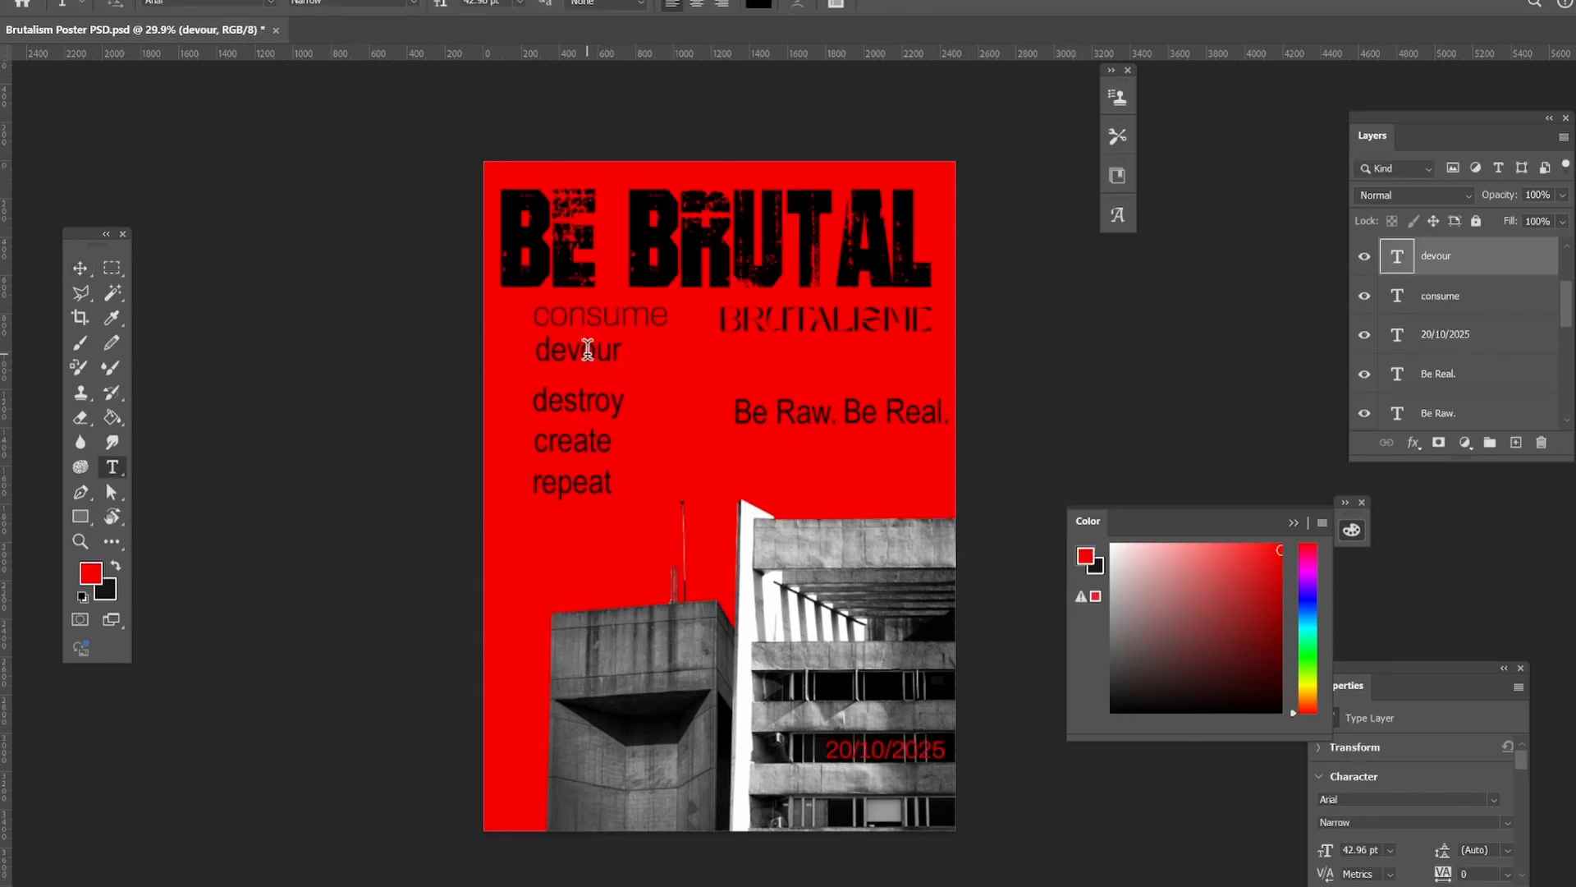
Set the word devour in the Archivo font and nudge it slightly down beneath consume.
{"action": "left_click", "coordinate": [271, 4]}
{"action": "left_click", "coordinate": [374, 99]}
{"action": "left_click", "coordinate": [81, 268]}
{"action": "left_click", "coordinate": [230, 349]}
{"action": "left_click", "coordinate": [594, 403]}
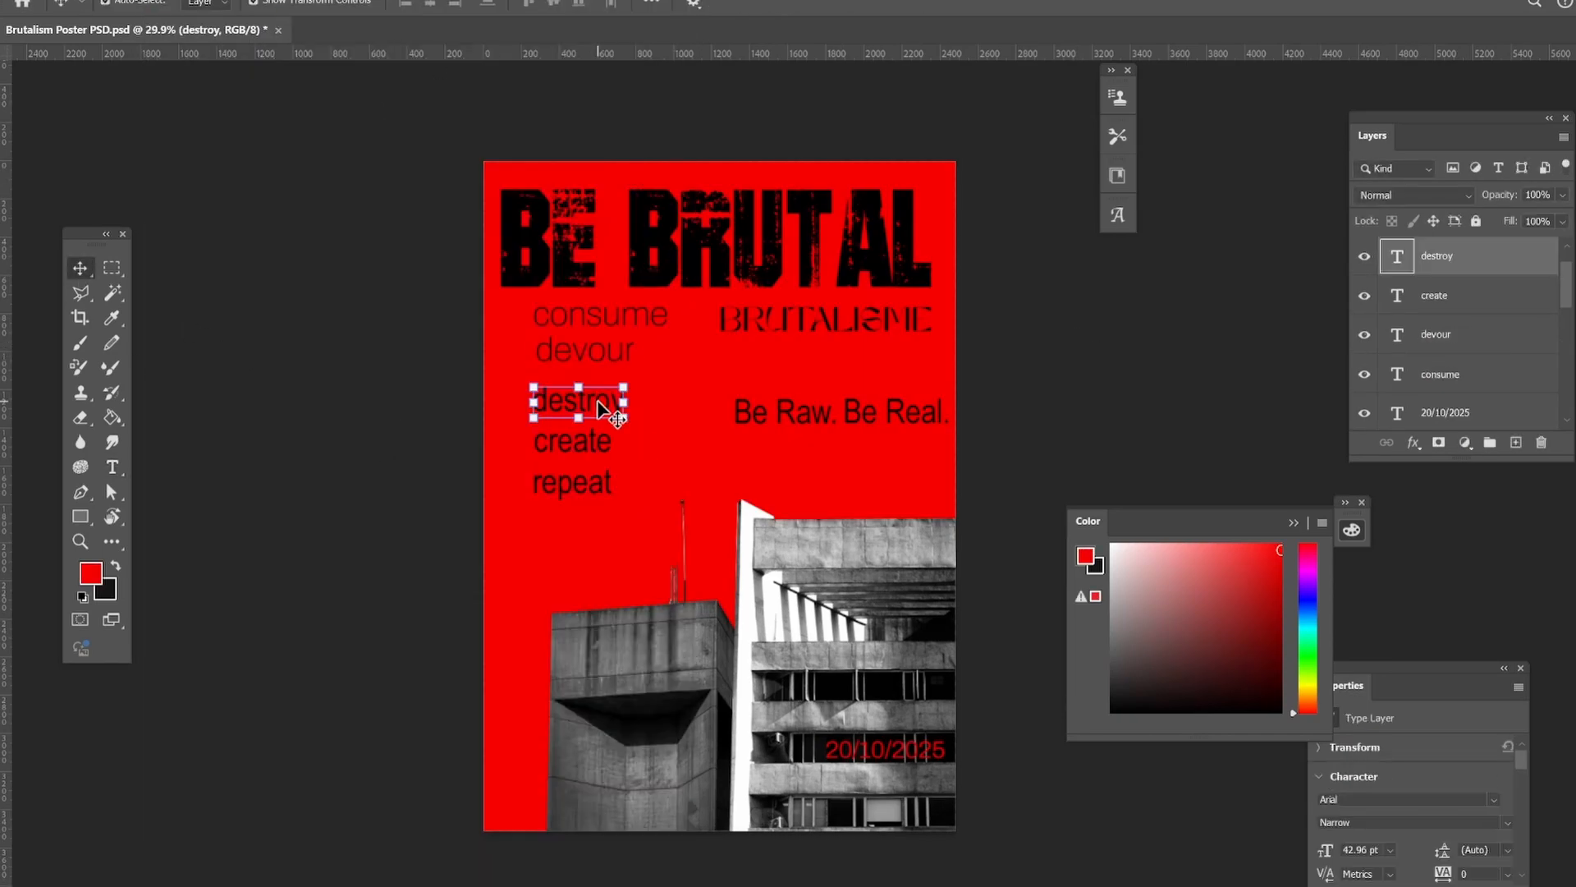
{"action": "left_click", "coordinate": [411, 378]}
{"action": "left_click_drag", "start_coordinate": [575, 354], "coordinate": [575, 363]}
{"action": "left_click", "coordinate": [968, 419]}
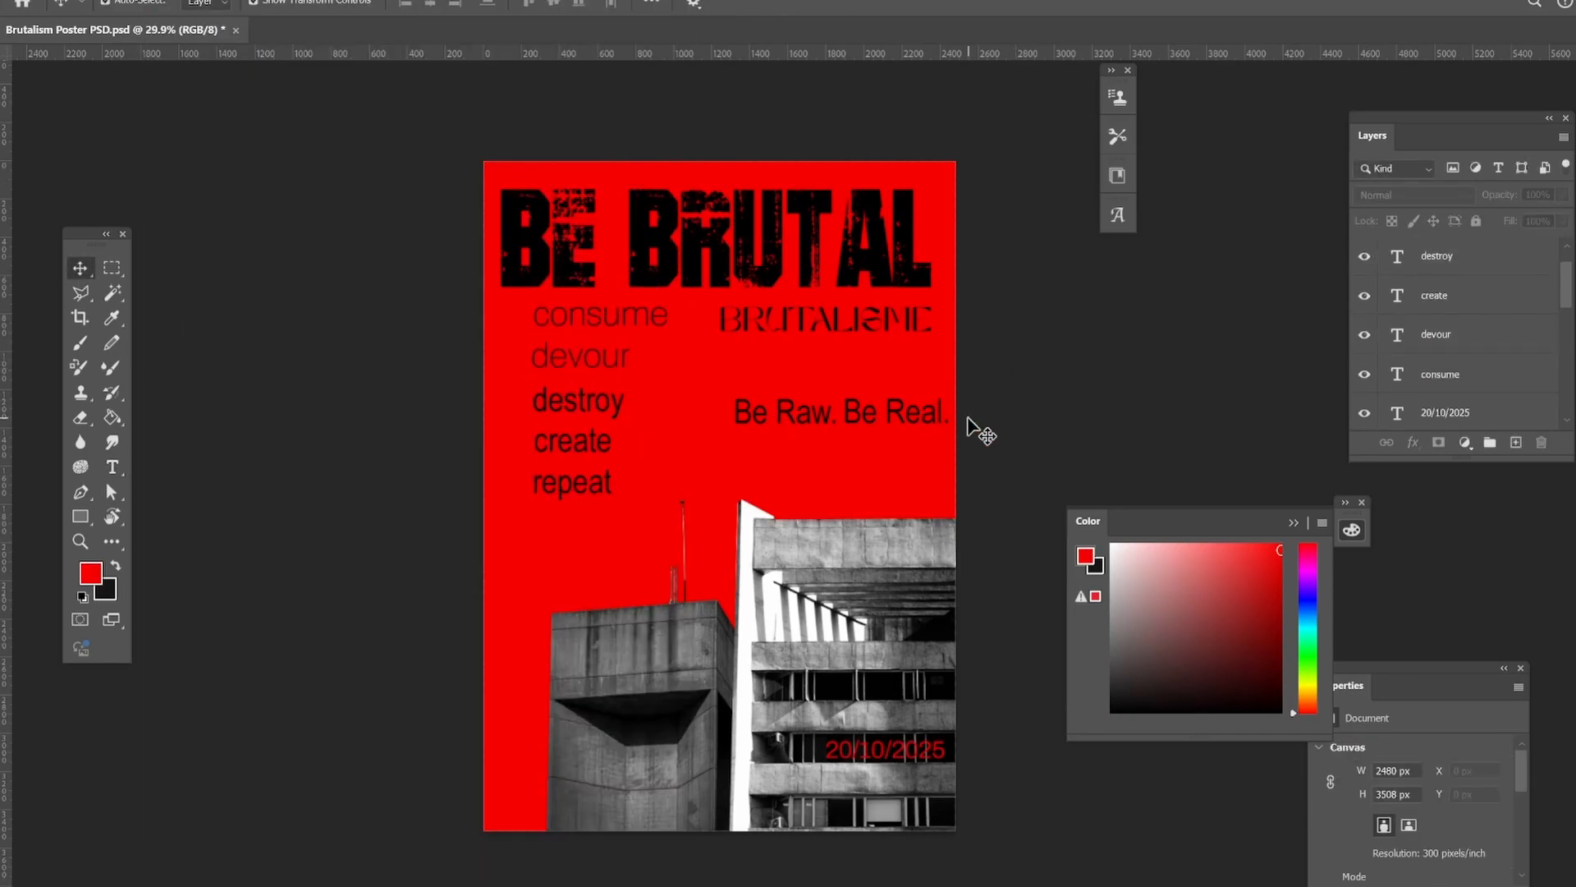
Set the font of the Be Raw. text to Bowlby One SC Regular.
{"action": "left_click", "coordinate": [786, 427]}
{"action": "key", "text": "t"}
{"action": "left_click", "coordinate": [271, 7]}
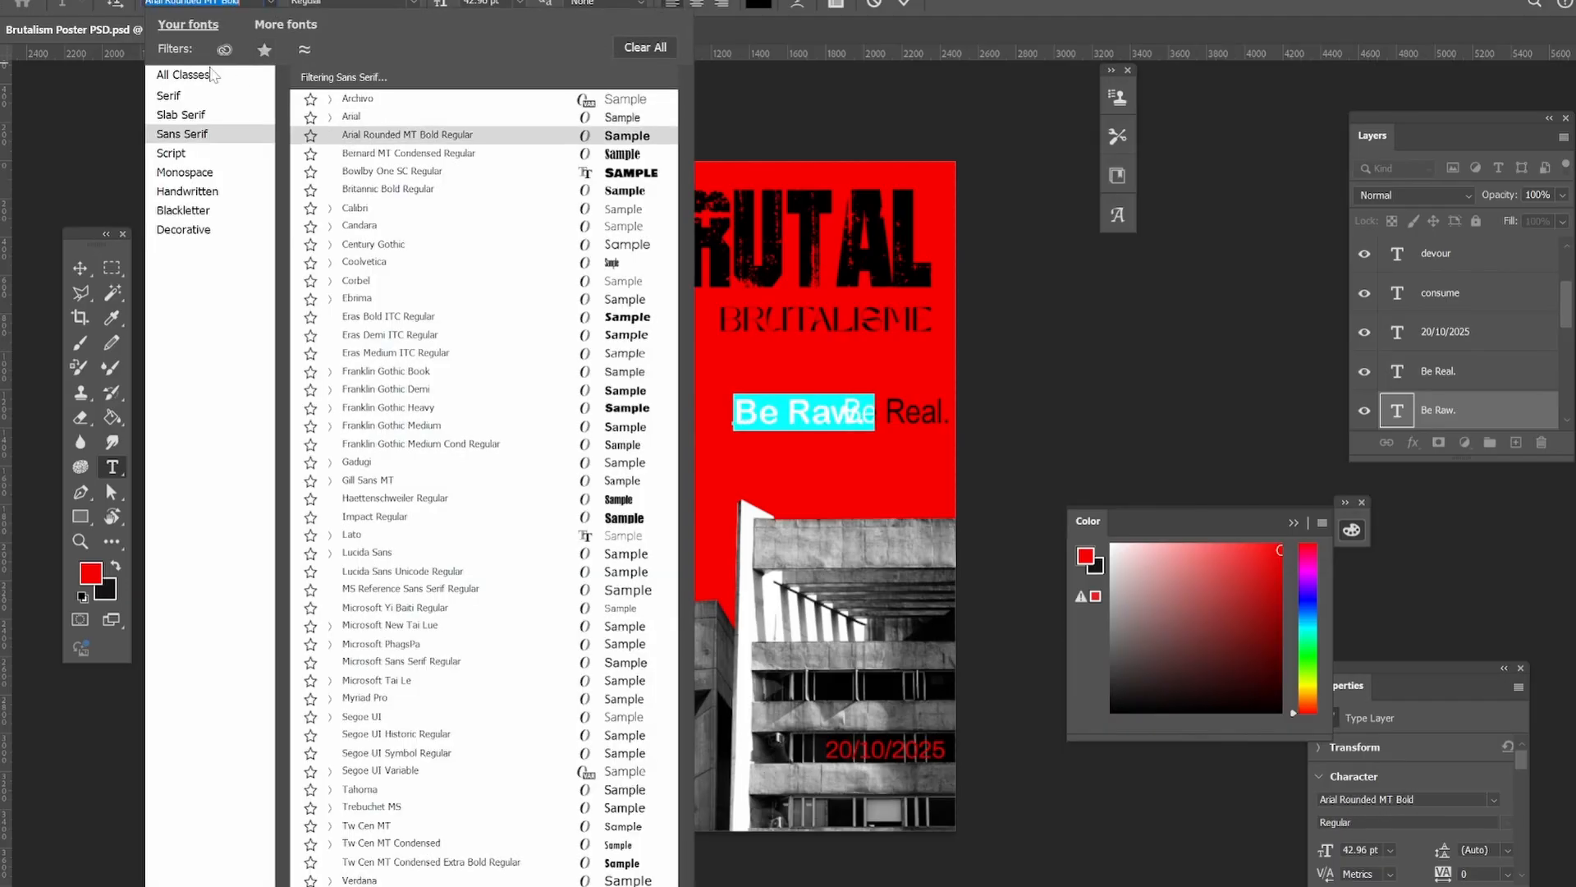
{"action": "scroll", "coordinate": [394, 246], "scroll_direction": "up", "scroll_amount": 5}
{"action": "left_click", "coordinate": [394, 158]}
{"action": "left_click", "coordinate": [81, 267]}
{"action": "left_click", "coordinate": [328, 316]}
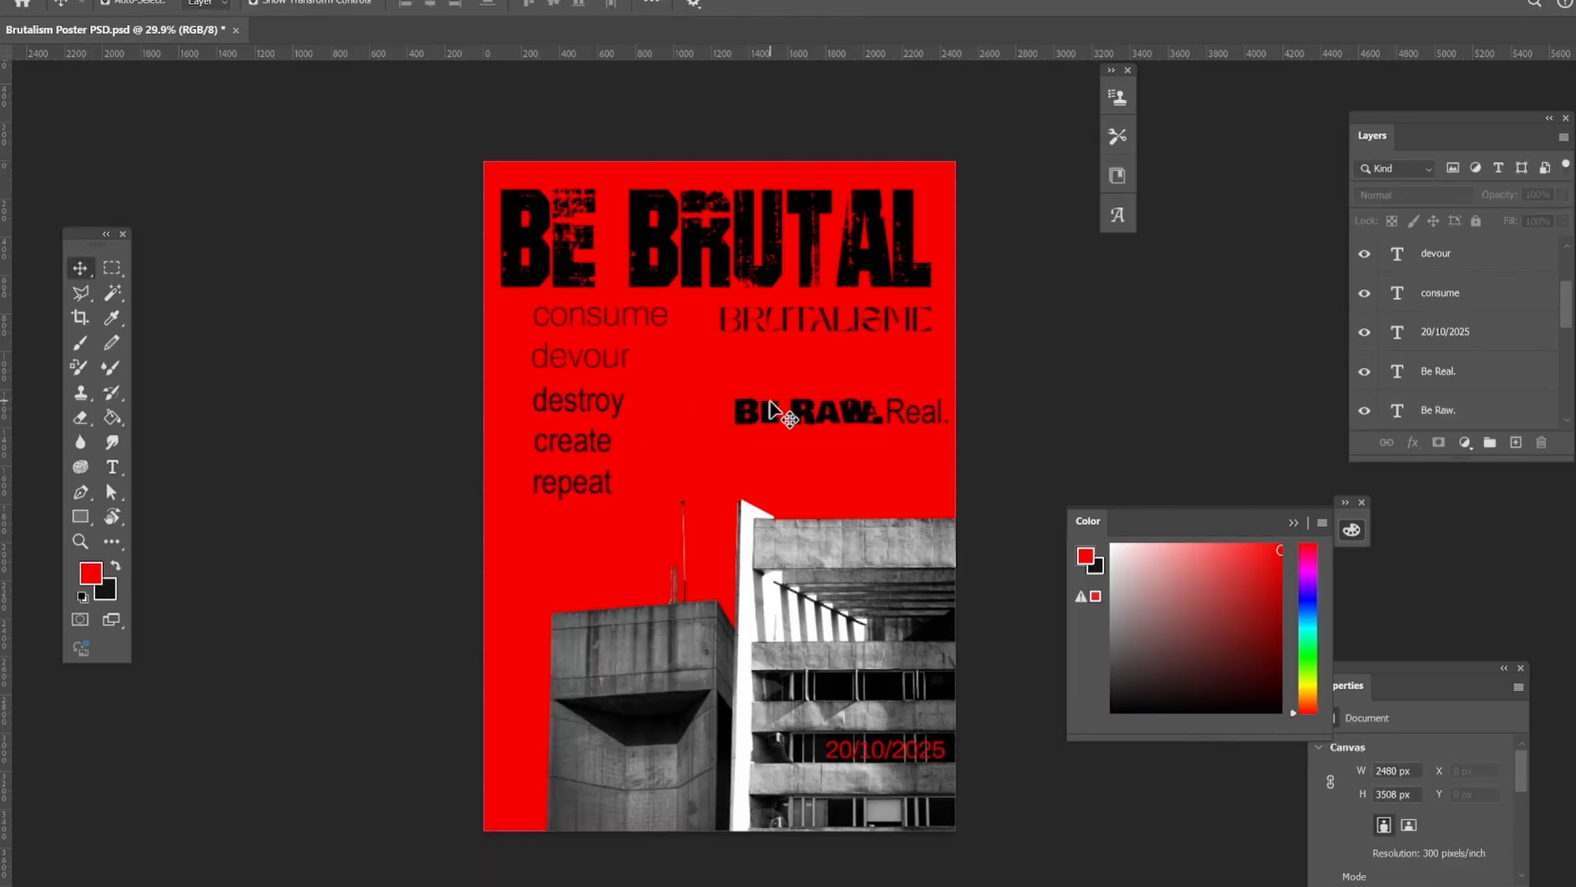
Move Be Raw. and Be Real. apart so they sit staggered on two separate lines.
{"action": "left_click_drag", "start_coordinate": [778, 410], "coordinate": [733, 398]}
{"action": "left_click", "coordinate": [1017, 389]}
{"action": "left_click_drag", "start_coordinate": [932, 409], "coordinate": [873, 436]}
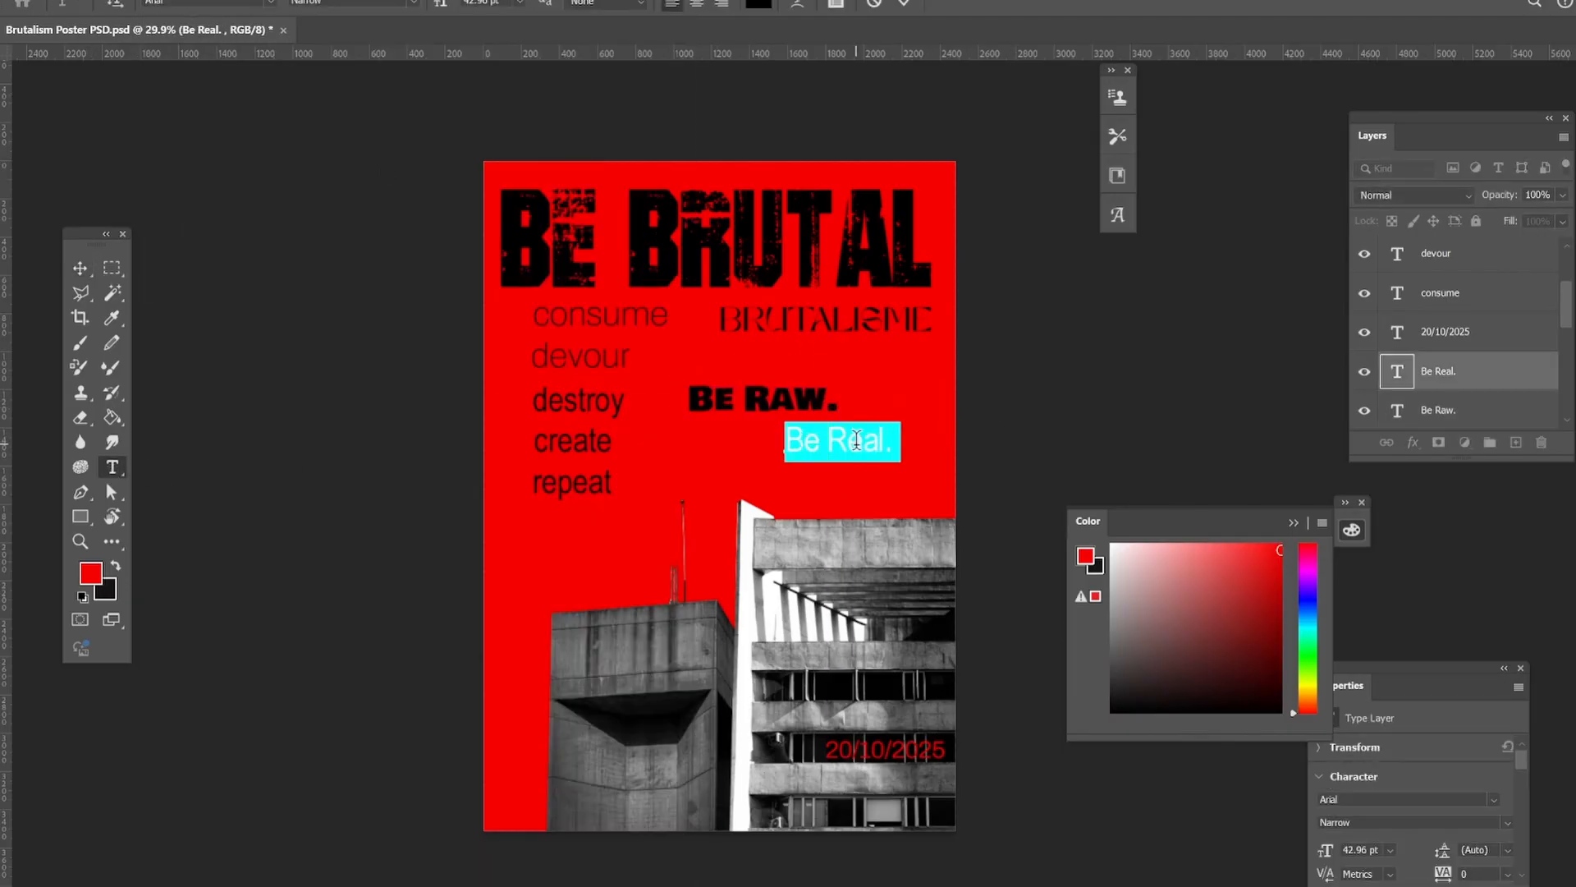
Set the font of the Be Real. text to Bowlby One SC Regular.
{"action": "left_click", "coordinate": [271, 4]}
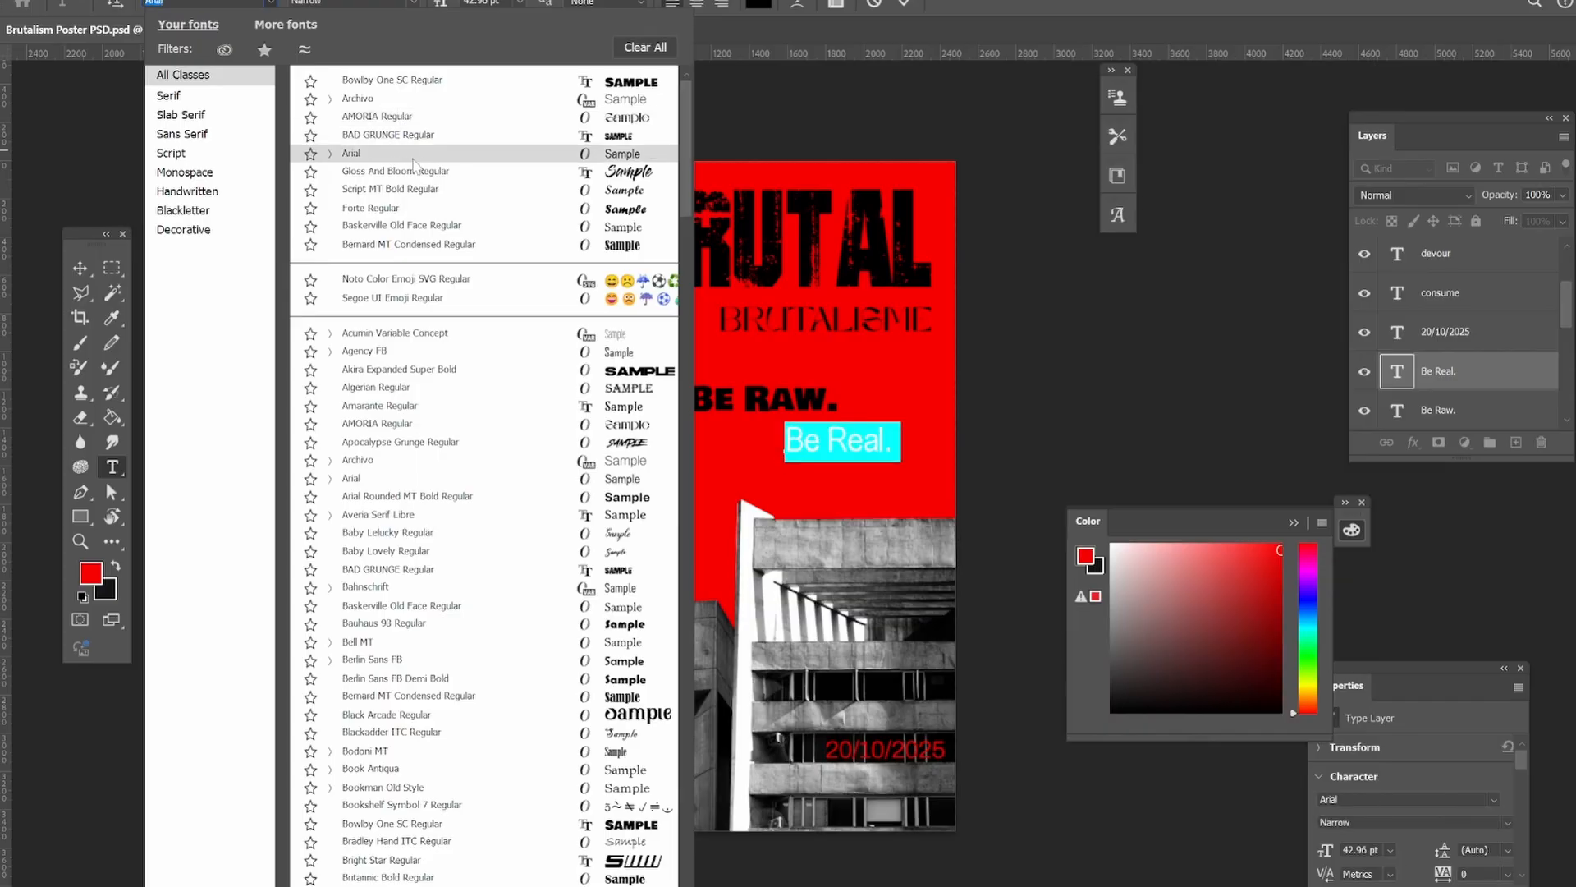
{"action": "left_click", "coordinate": [422, 80]}
{"action": "left_click", "coordinate": [80, 268]}
{"action": "left_click", "coordinate": [197, 319]}
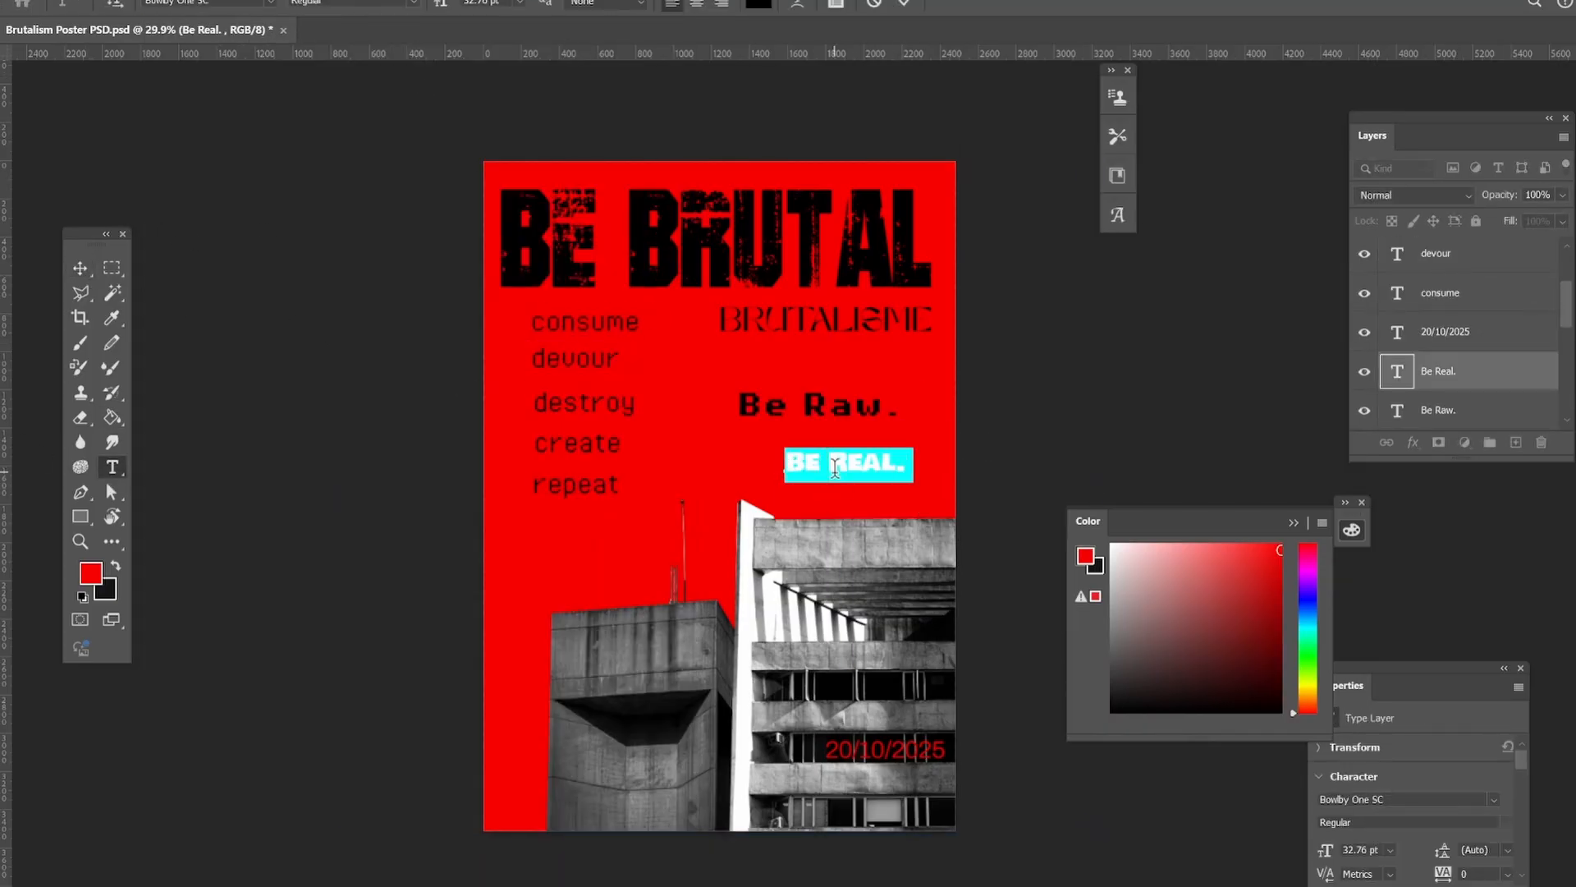
Set the Be Real. text in Pixel Operator 8 Bold and color it red.
{"action": "left_click", "coordinate": [271, 4]}
{"action": "left_click", "coordinate": [362, 77]}
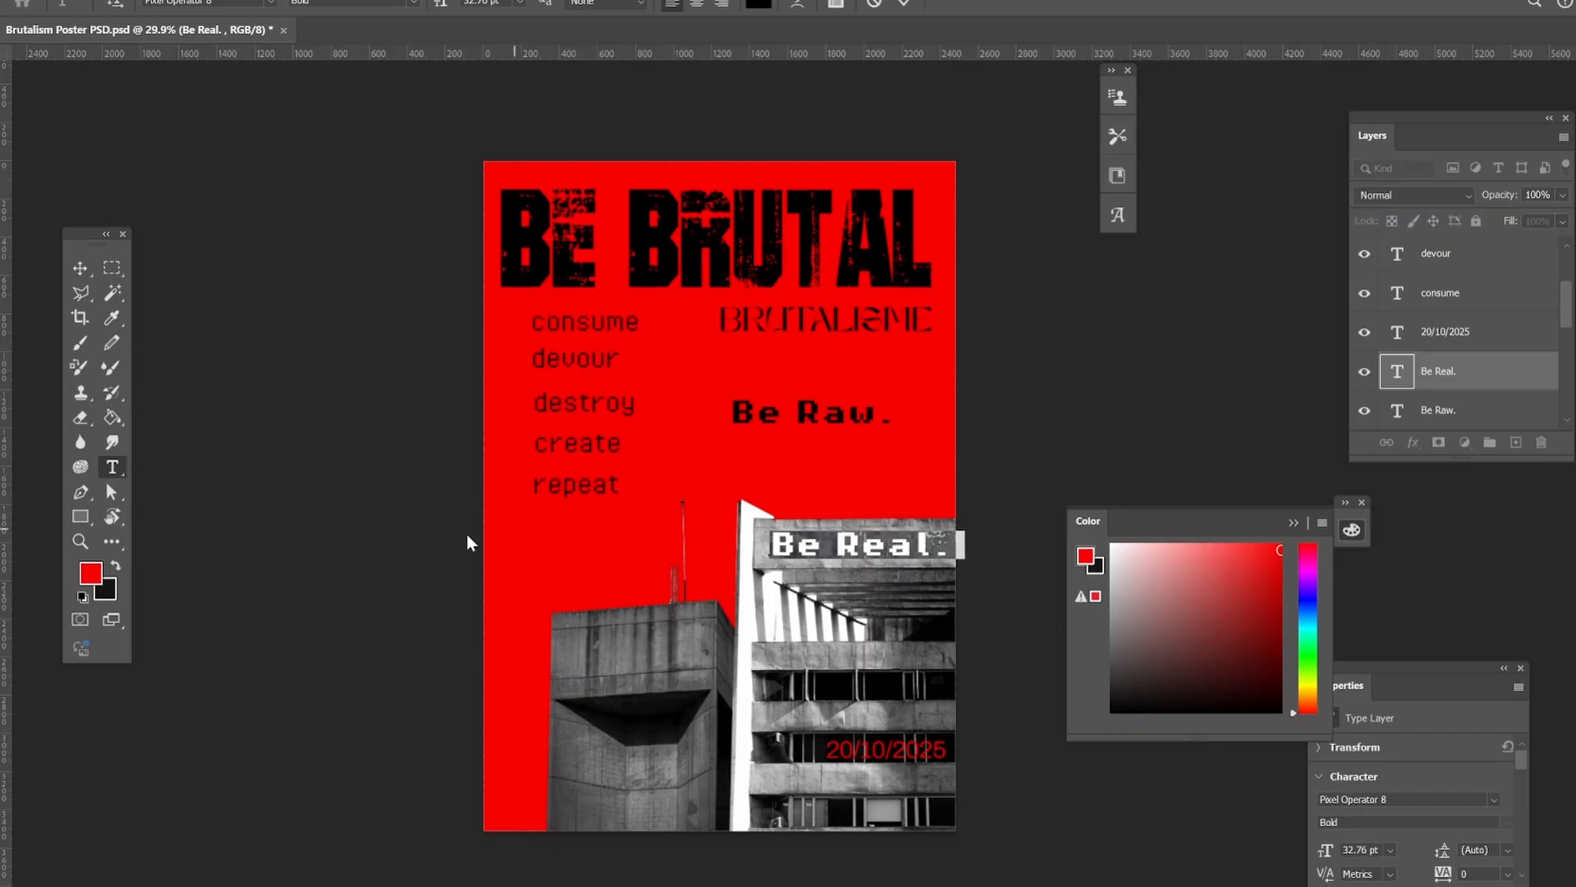
{"action": "left_click", "coordinate": [90, 572]}
{"action": "left_click", "coordinate": [1537, 338]}
{"action": "left_click", "coordinate": [81, 268]}
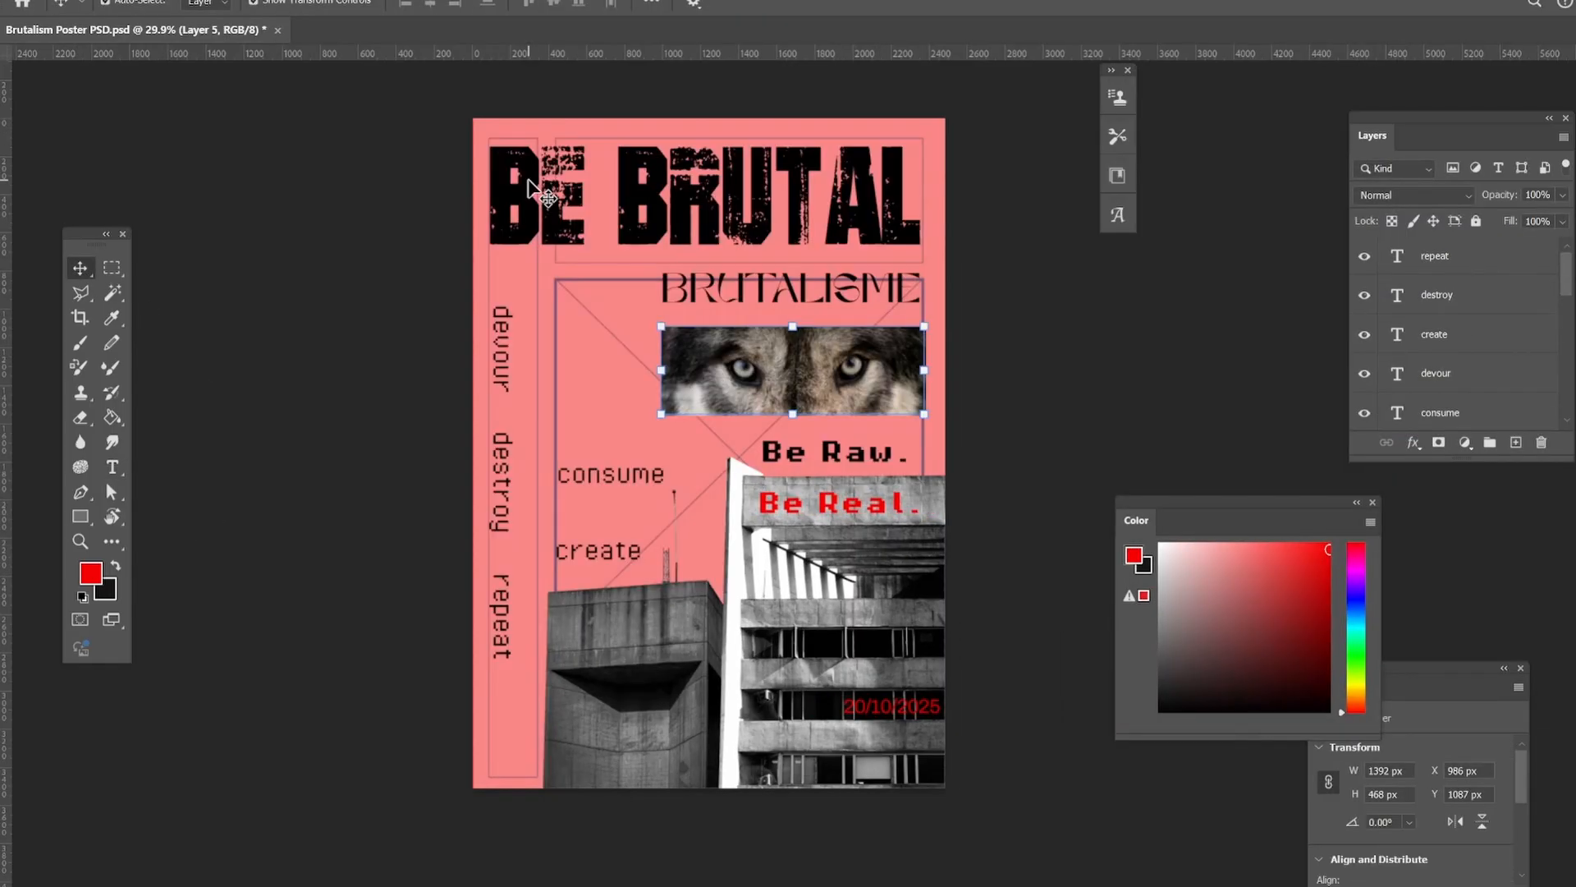
Set the blend mode of the wolf-eyes image layer to Linear Burn.
{"action": "left_click", "coordinate": [1469, 199]}
{"action": "left_click", "coordinate": [1404, 312]}
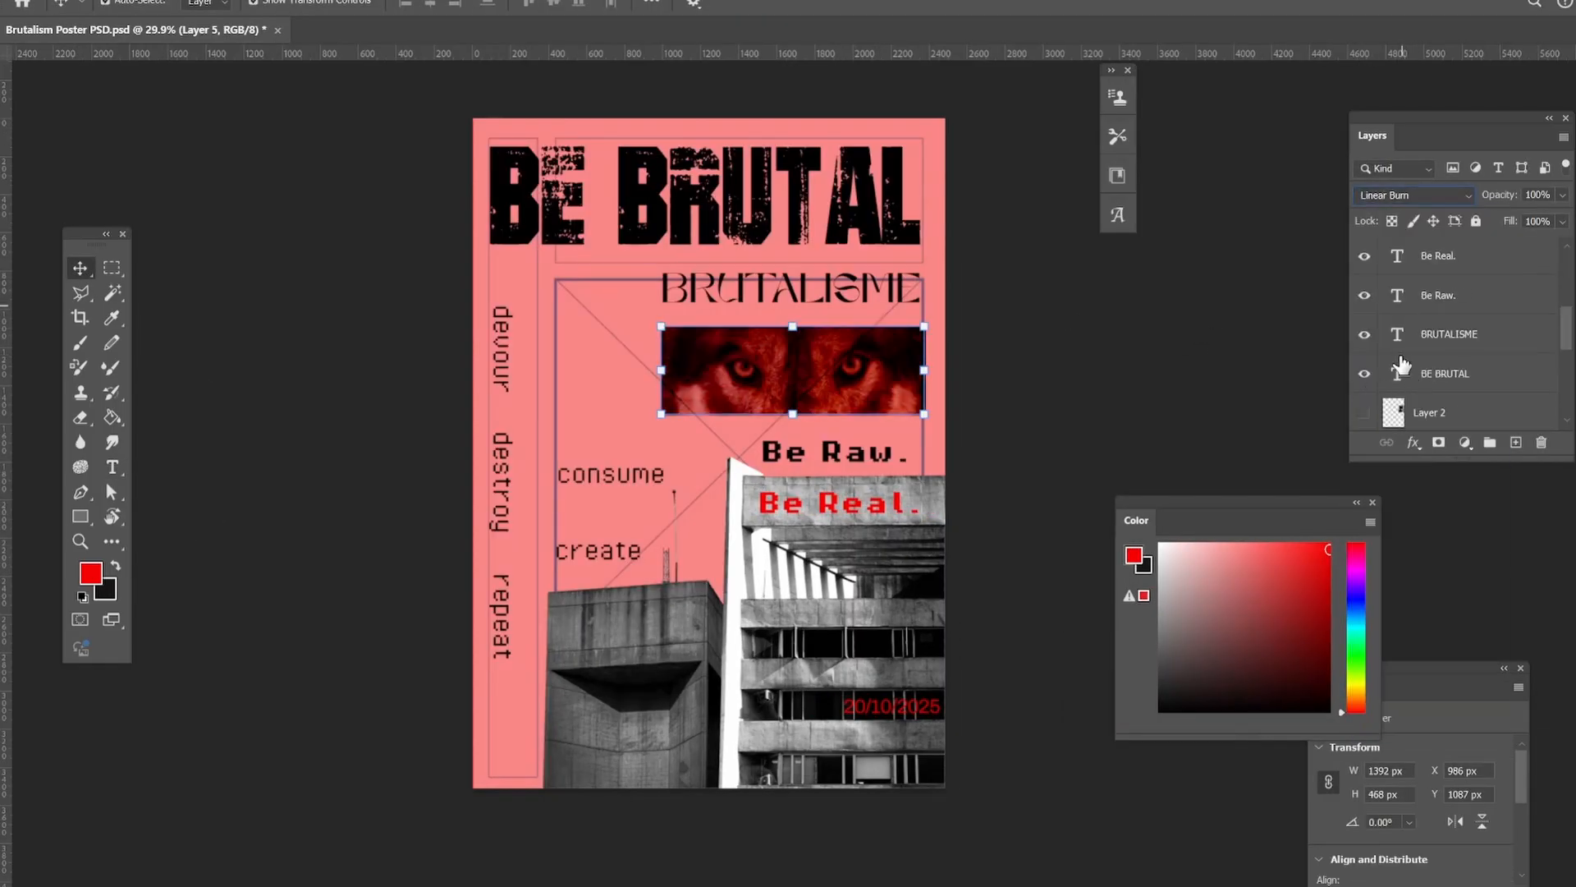
{"action": "scroll", "coordinate": [1477, 345], "scroll_direction": "down", "scroll_amount": 5}
{"action": "left_click", "coordinate": [1364, 413]}
{"action": "left_click", "coordinate": [973, 321]}
{"action": "scroll", "coordinate": [1457, 335], "scroll_direction": "up", "scroll_amount": 1}
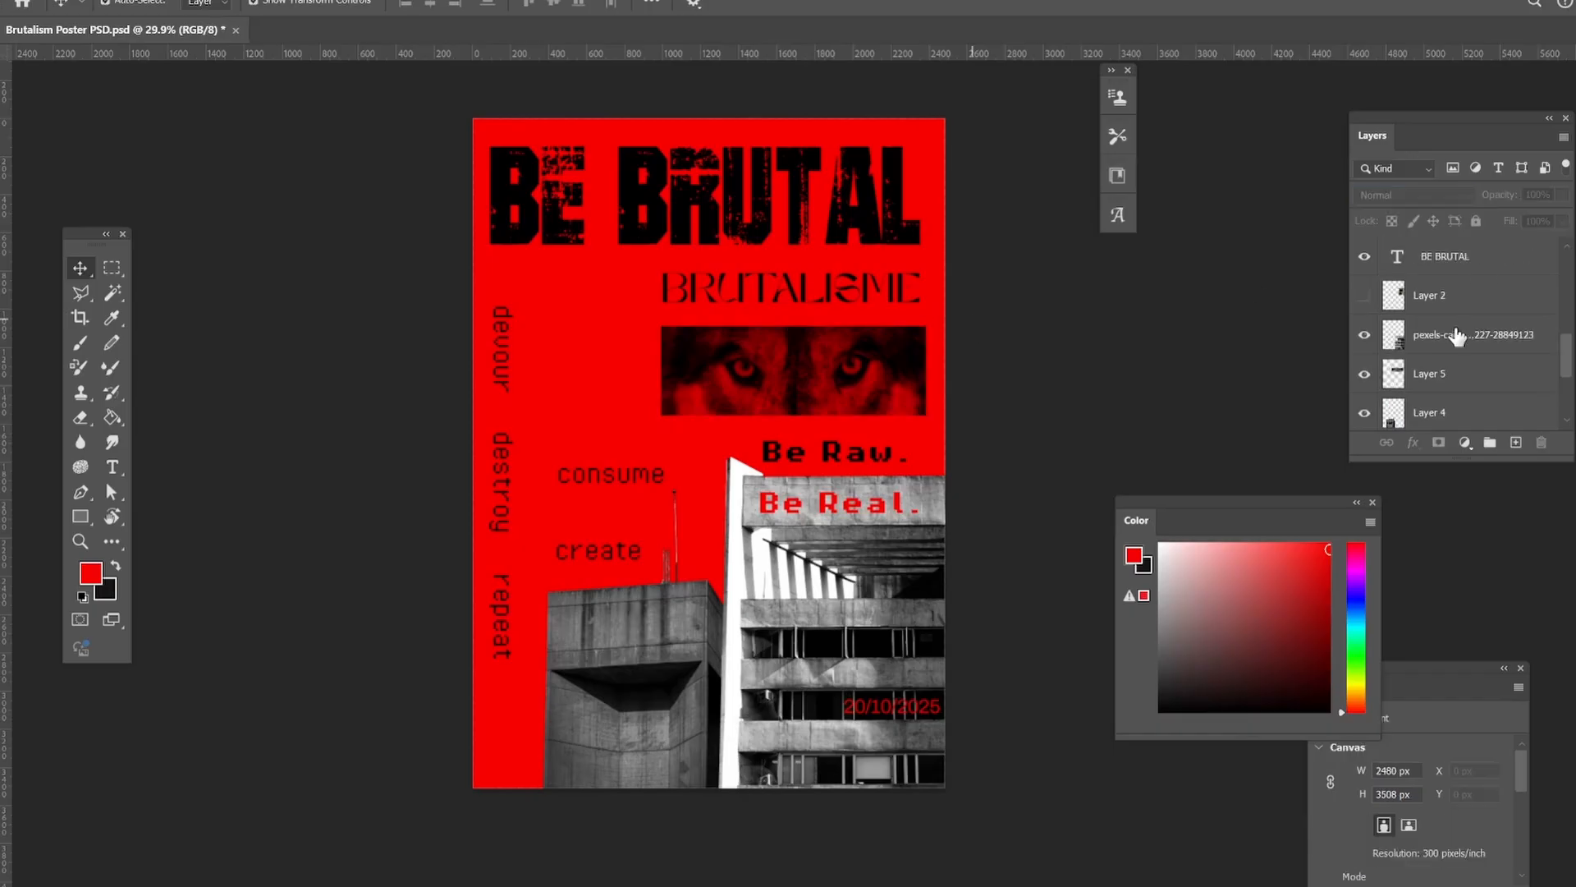
Set the blend mode of the building photo behind Be Real. to Divide.
{"action": "left_click", "coordinate": [923, 558]}
{"action": "left_click", "coordinate": [1445, 194]}
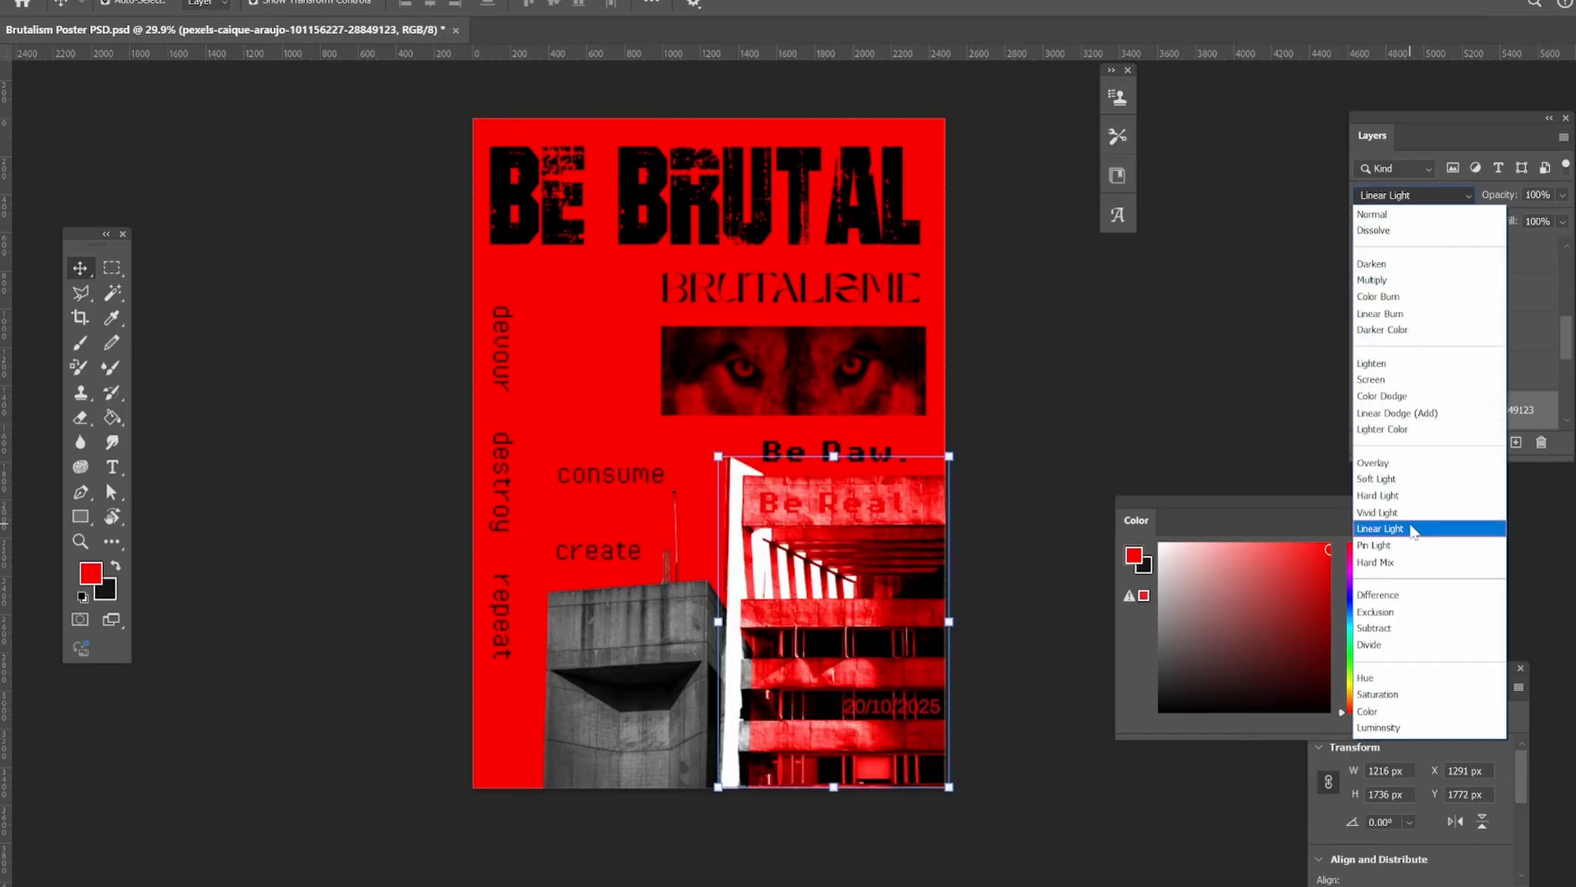
{"action": "left_click", "coordinate": [1401, 645]}
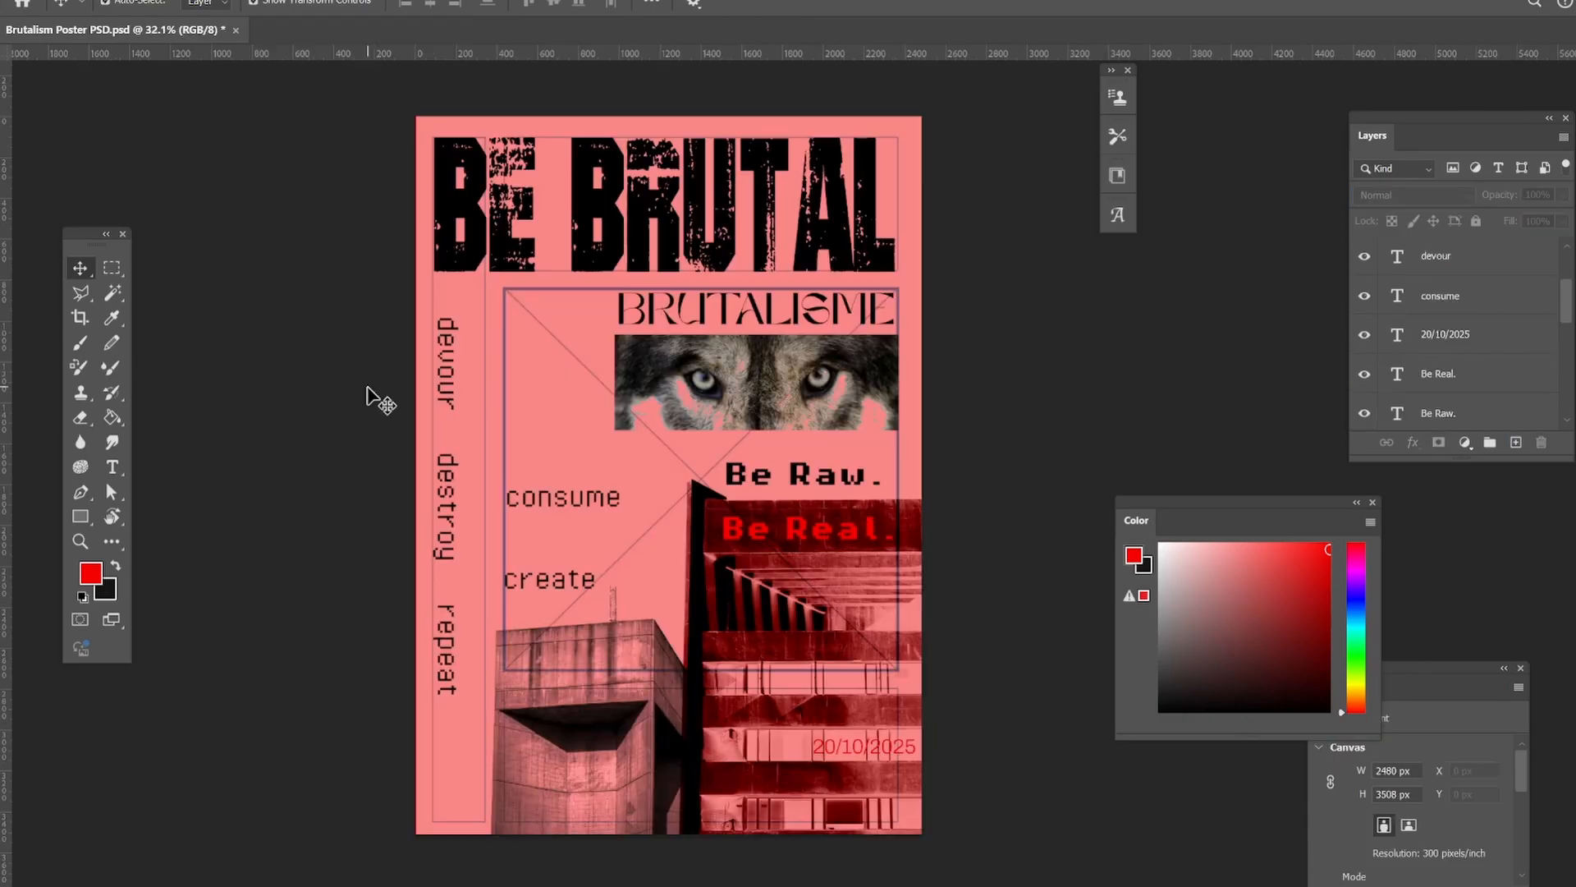
Distribute devour, consume, destroy, create and repeat down the poster's left margin, alternating vertical and horizontal words.
{"action": "left_click", "coordinate": [561, 505]}
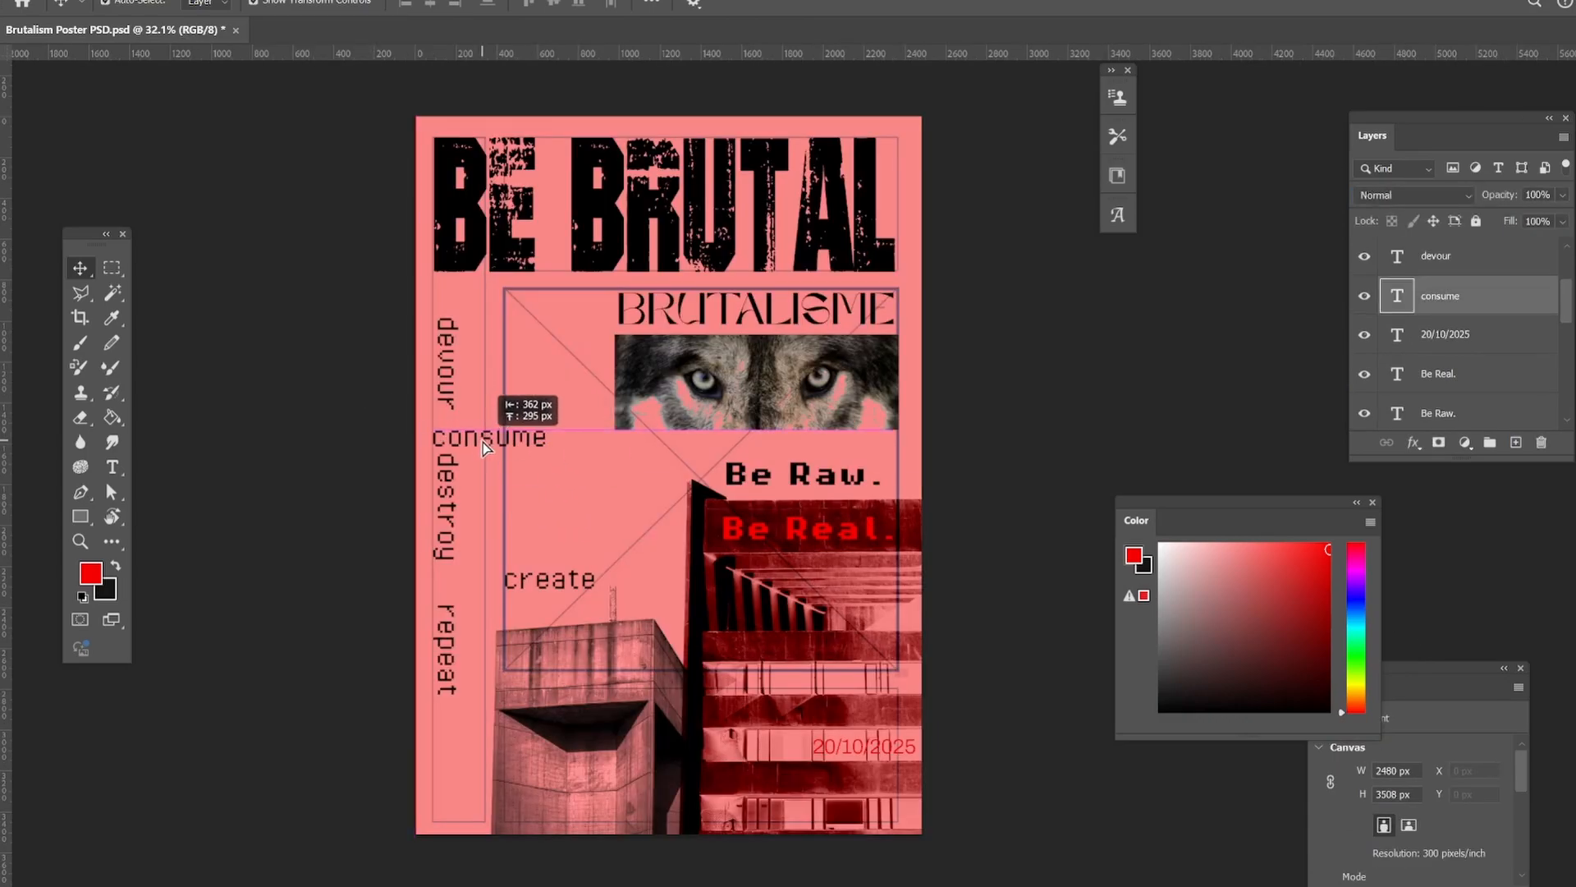
{"action": "left_click_drag", "start_coordinate": [482, 441], "coordinate": [460, 461]}
{"action": "left_click_drag", "start_coordinate": [446, 578], "coordinate": [447, 569]}
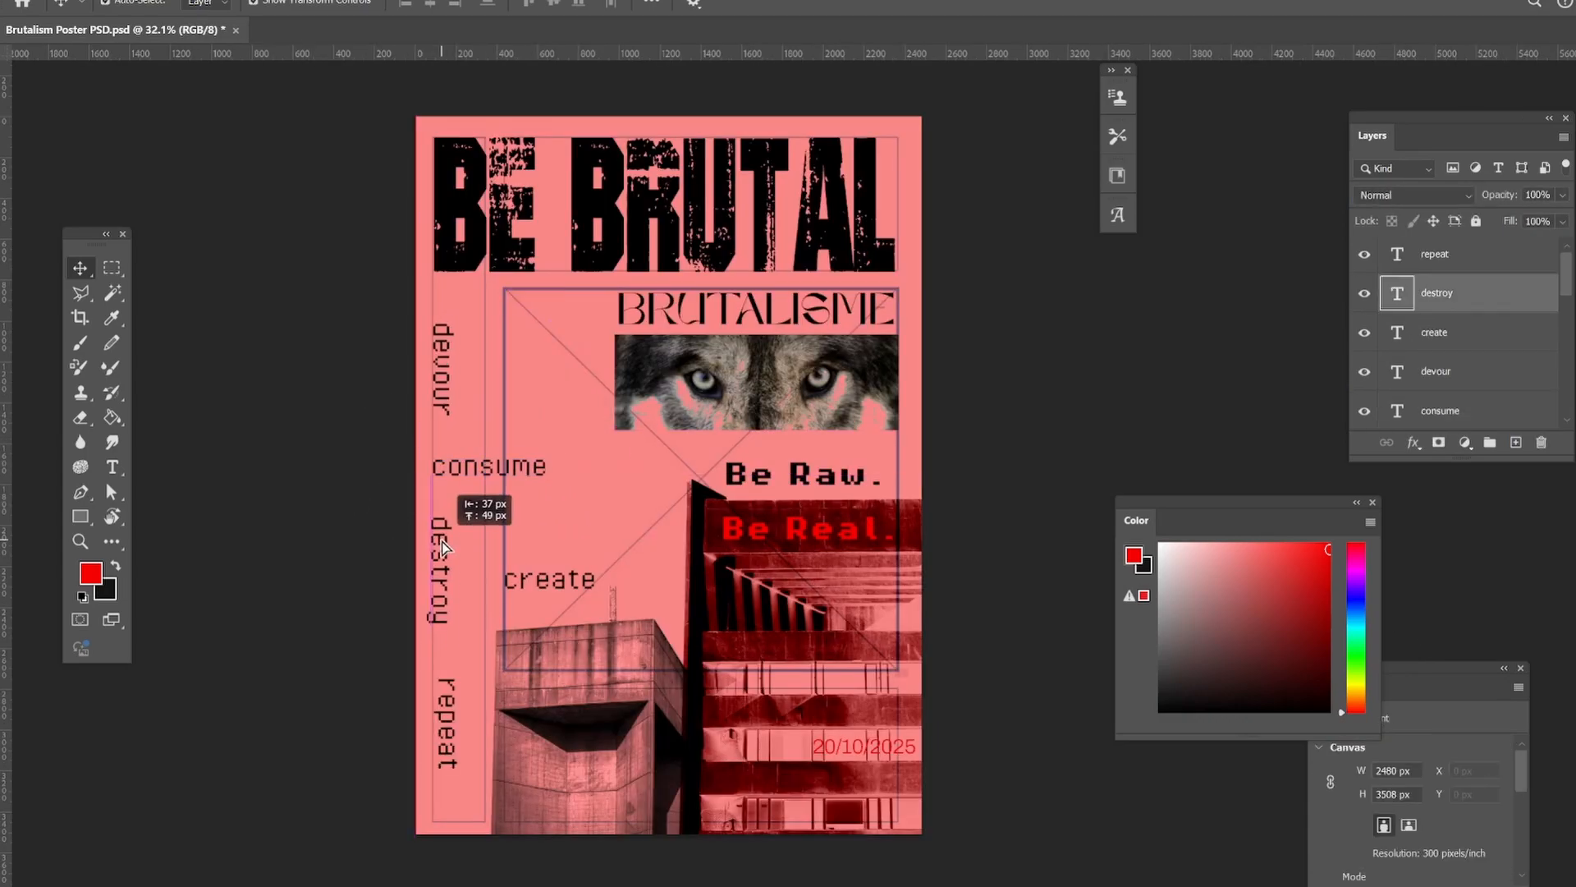
{"action": "left_click_drag", "start_coordinate": [538, 584], "coordinate": [467, 662]}
{"action": "left_click", "coordinate": [473, 722]}
{"action": "left_click_drag", "start_coordinate": [450, 723], "coordinate": [446, 765]}
{"action": "left_click", "coordinate": [340, 705]}
{"action": "left_click_drag", "start_coordinate": [459, 668], "coordinate": [455, 676]}
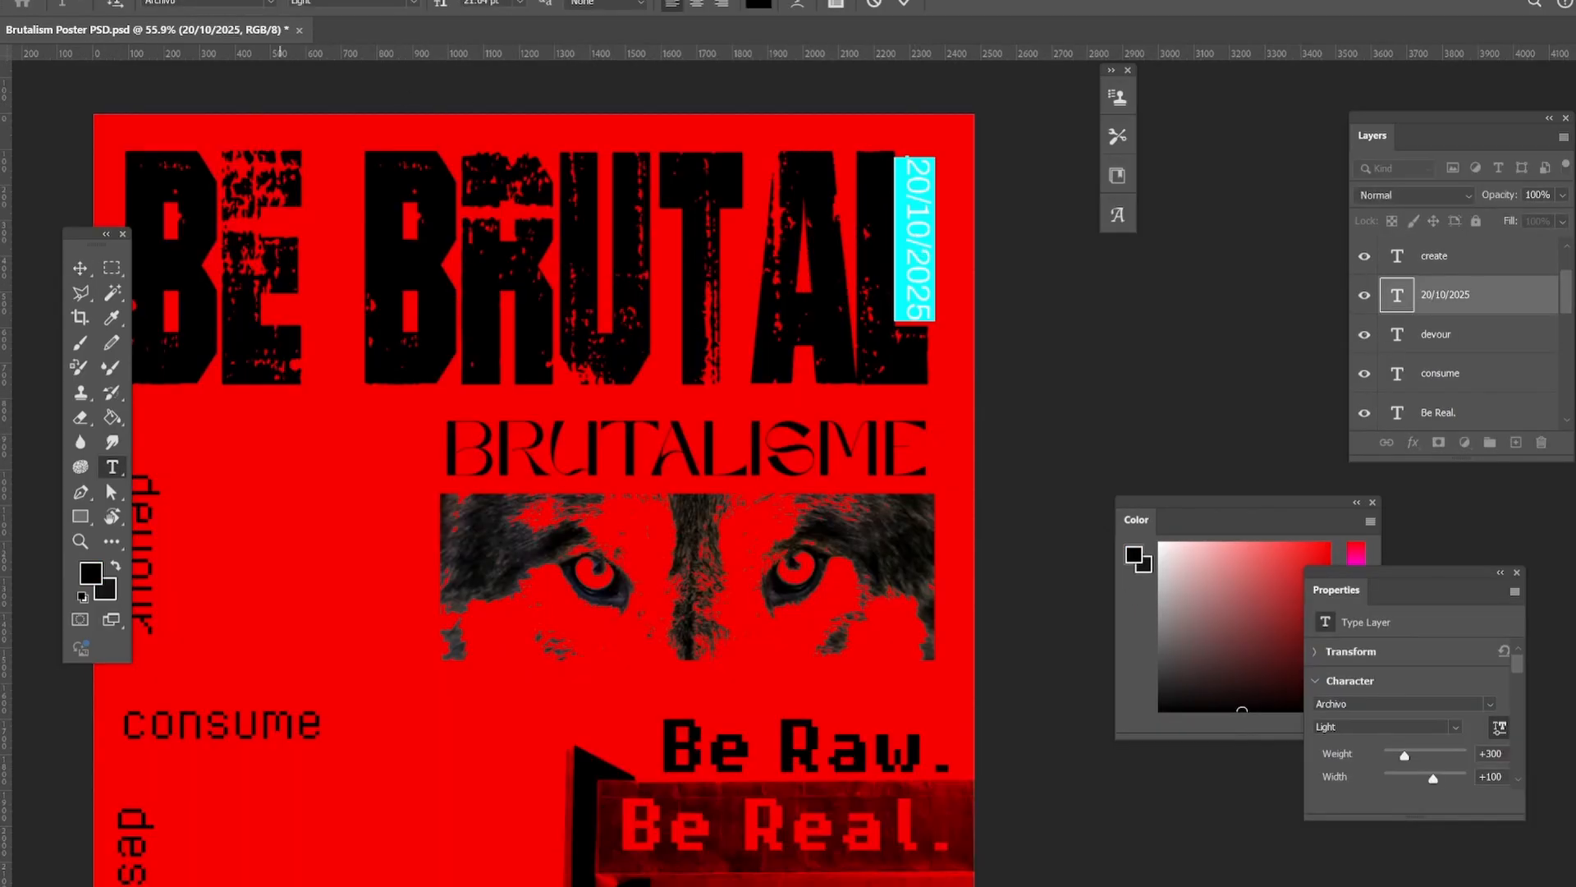
Set the font of the vertical date 20/10/2025 to Pixel Operator Regular.
{"action": "left_click", "coordinate": [271, 3]}
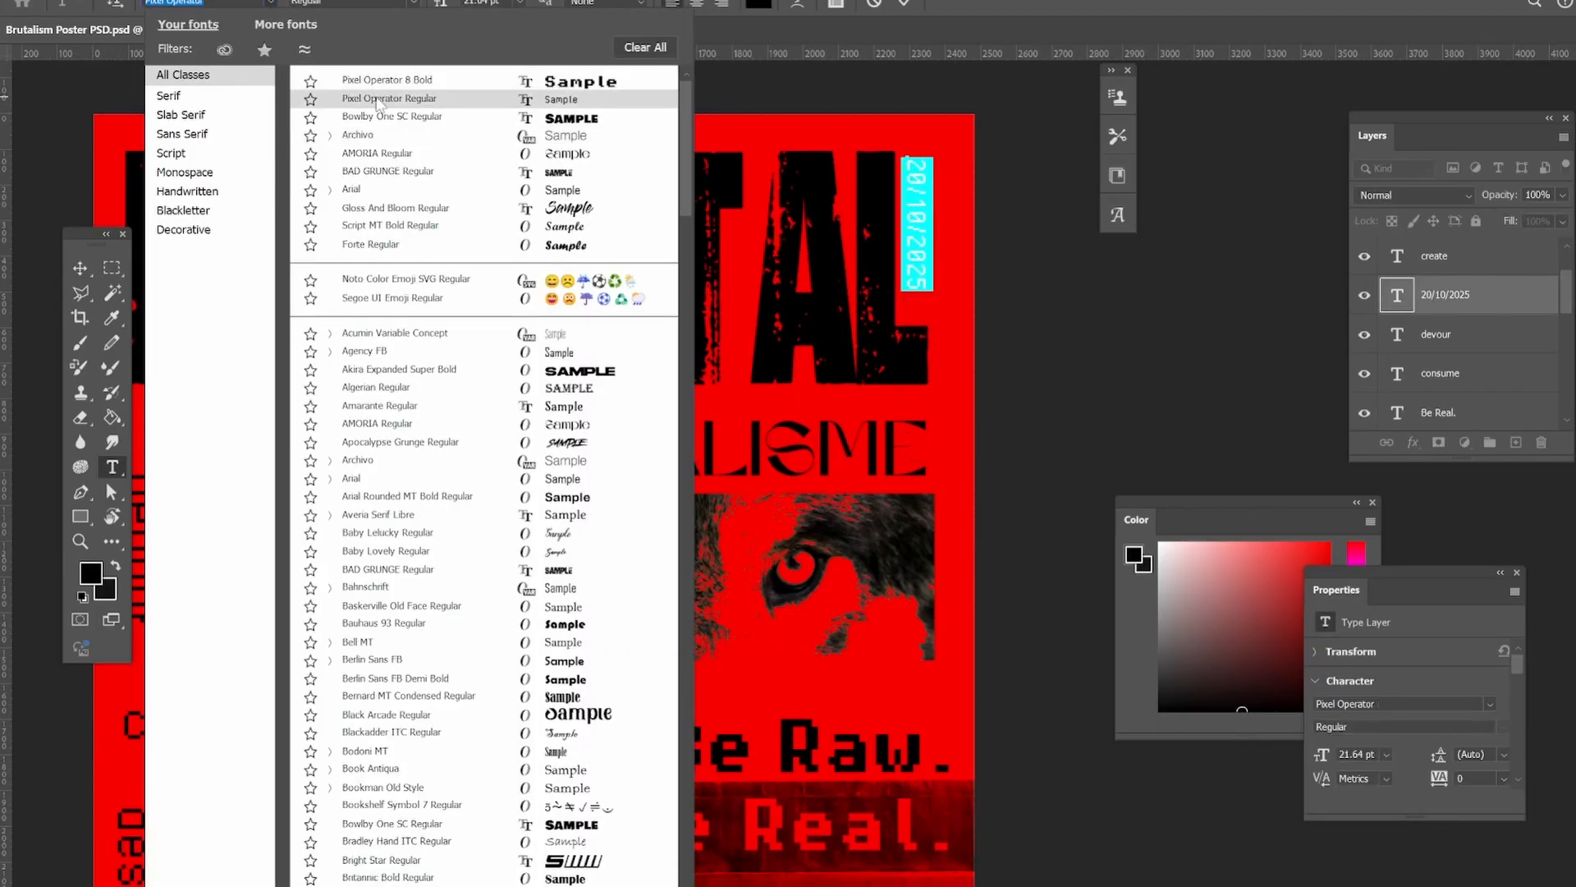
{"action": "left_click", "coordinate": [378, 99]}
{"action": "left_click", "coordinate": [80, 269]}
{"action": "left_click", "coordinate": [41, 328]}
{"action": "left_click", "coordinate": [80, 542]}
{"action": "left_click_drag", "start_coordinate": [944, 185], "coordinate": [992, 211]}
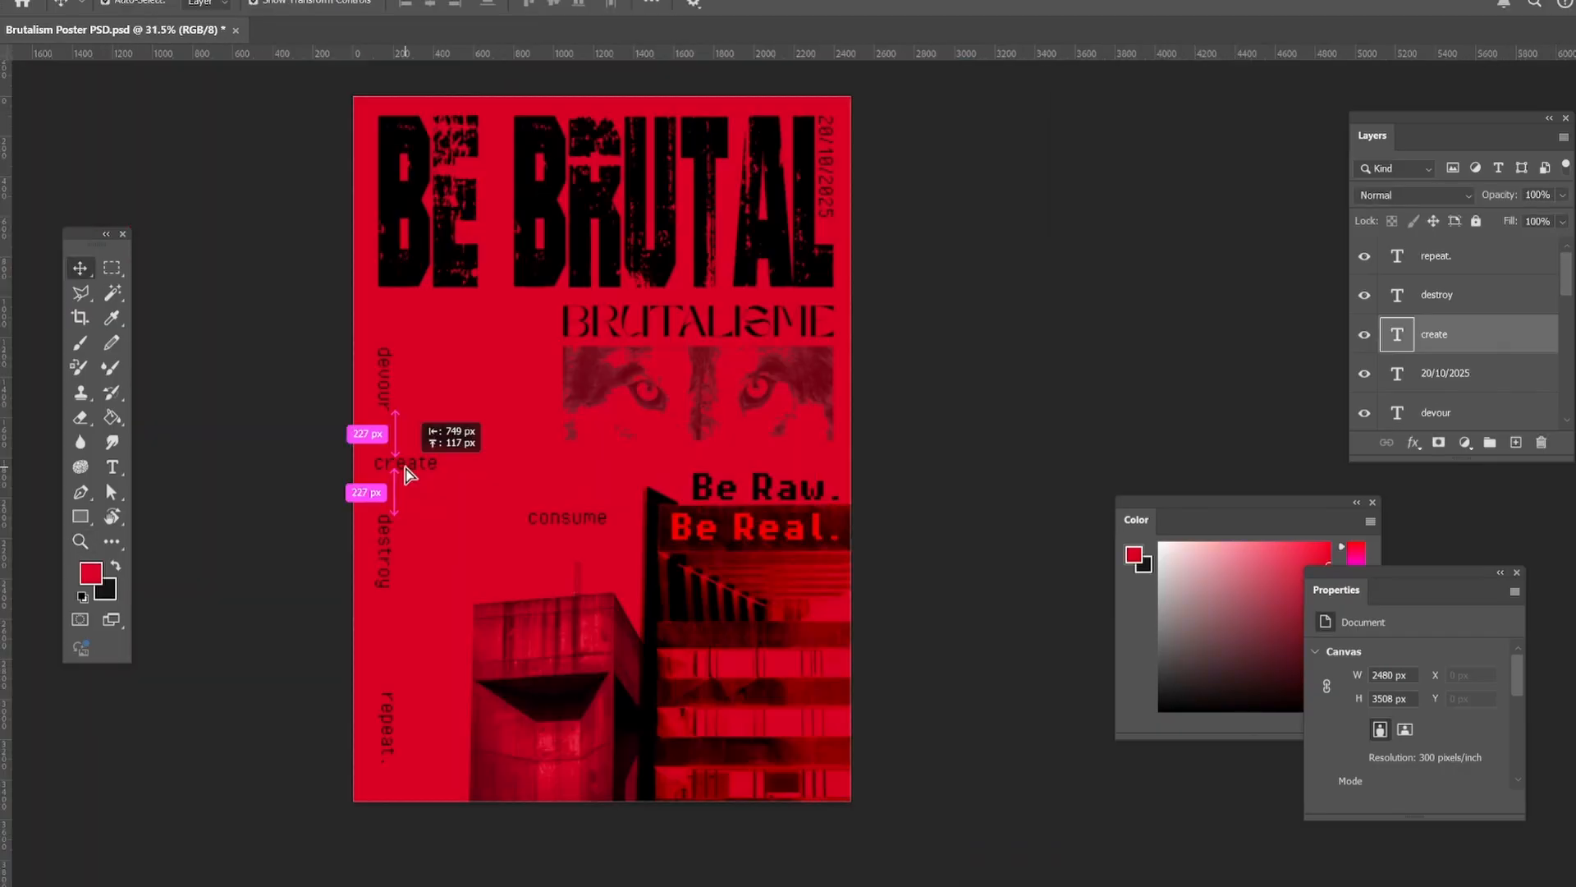
Move consume between destroy and repeat, and place a copy of the radioactive icon at the foot of the word column.
{"action": "left_click_drag", "start_coordinate": [550, 528], "coordinate": [402, 662]}
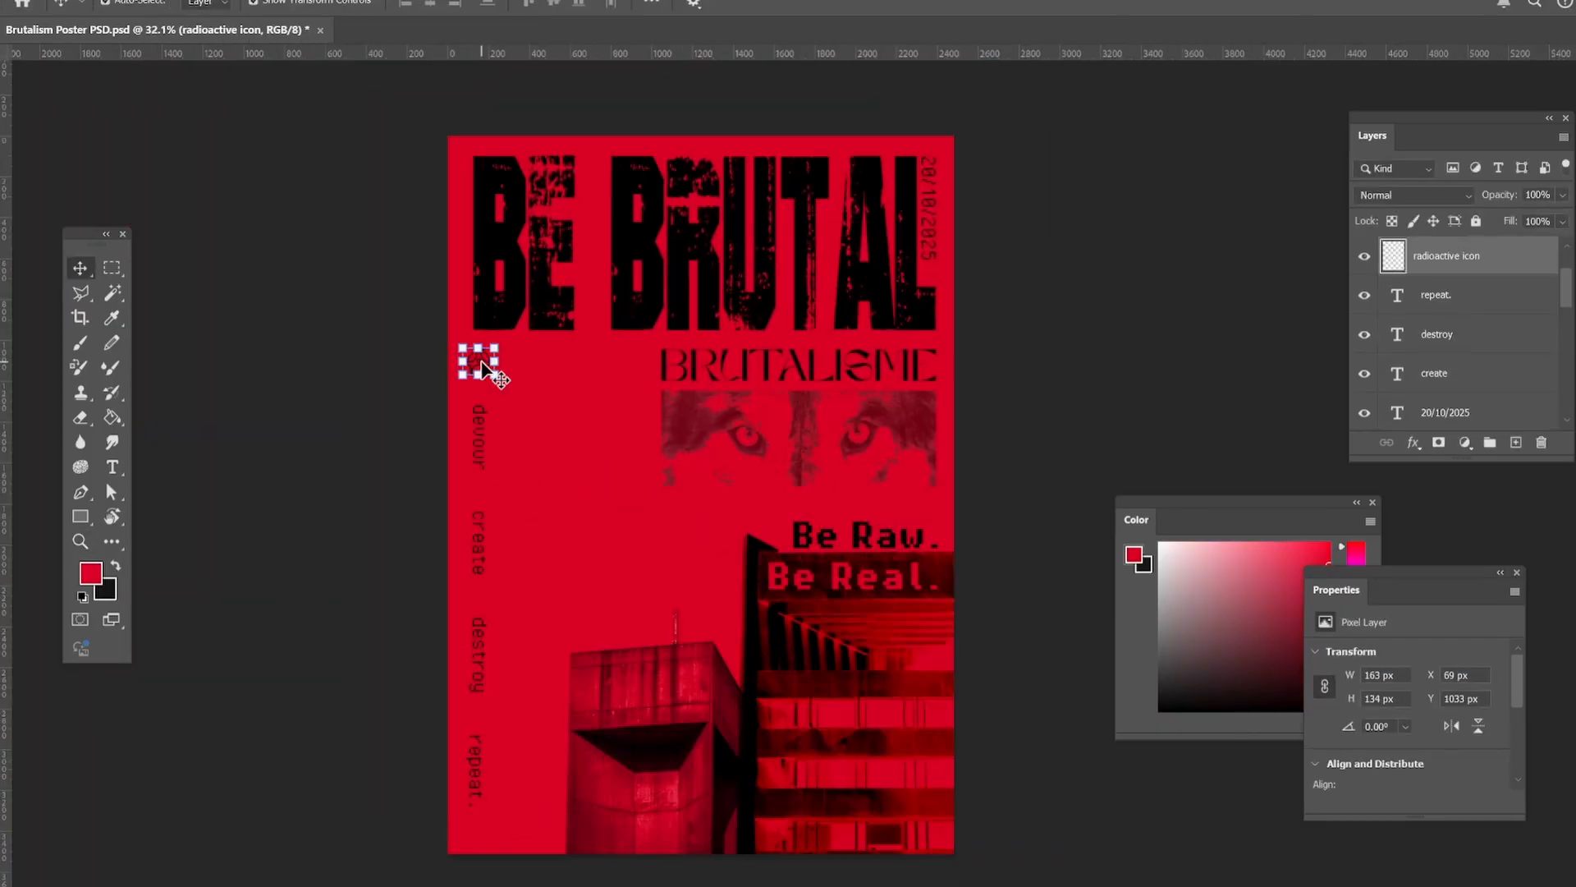
{"action": "left_click_drag", "start_coordinate": [492, 370], "coordinate": [479, 841]}
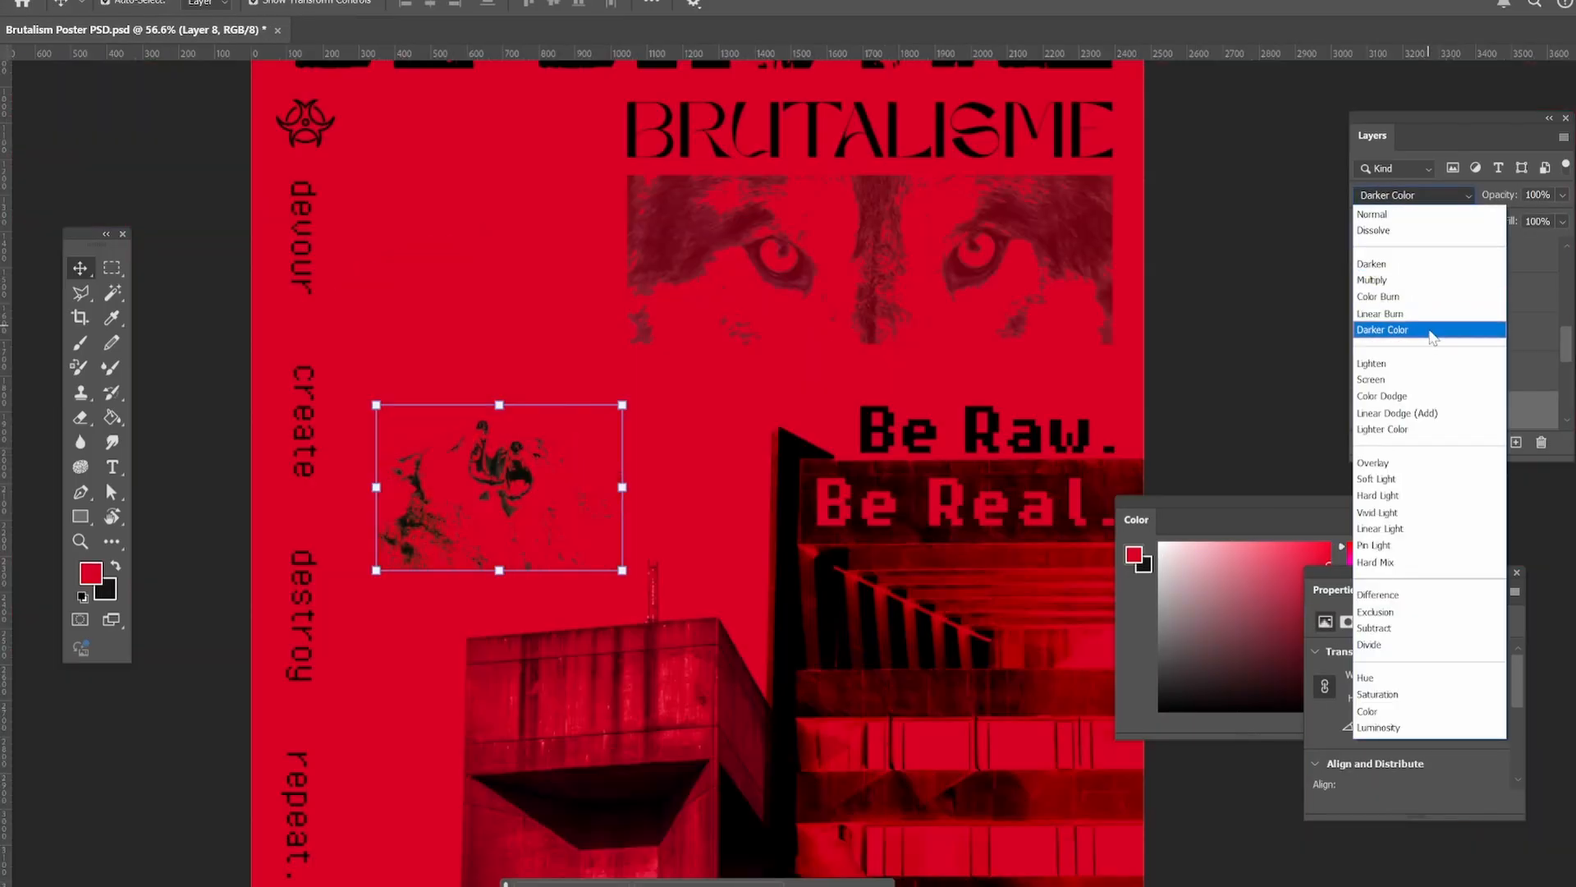
Set the blend mode of the roaring animal image to Darker Color.
{"action": "left_click", "coordinate": [461, 522]}
{"action": "left_click", "coordinate": [1441, 199]}
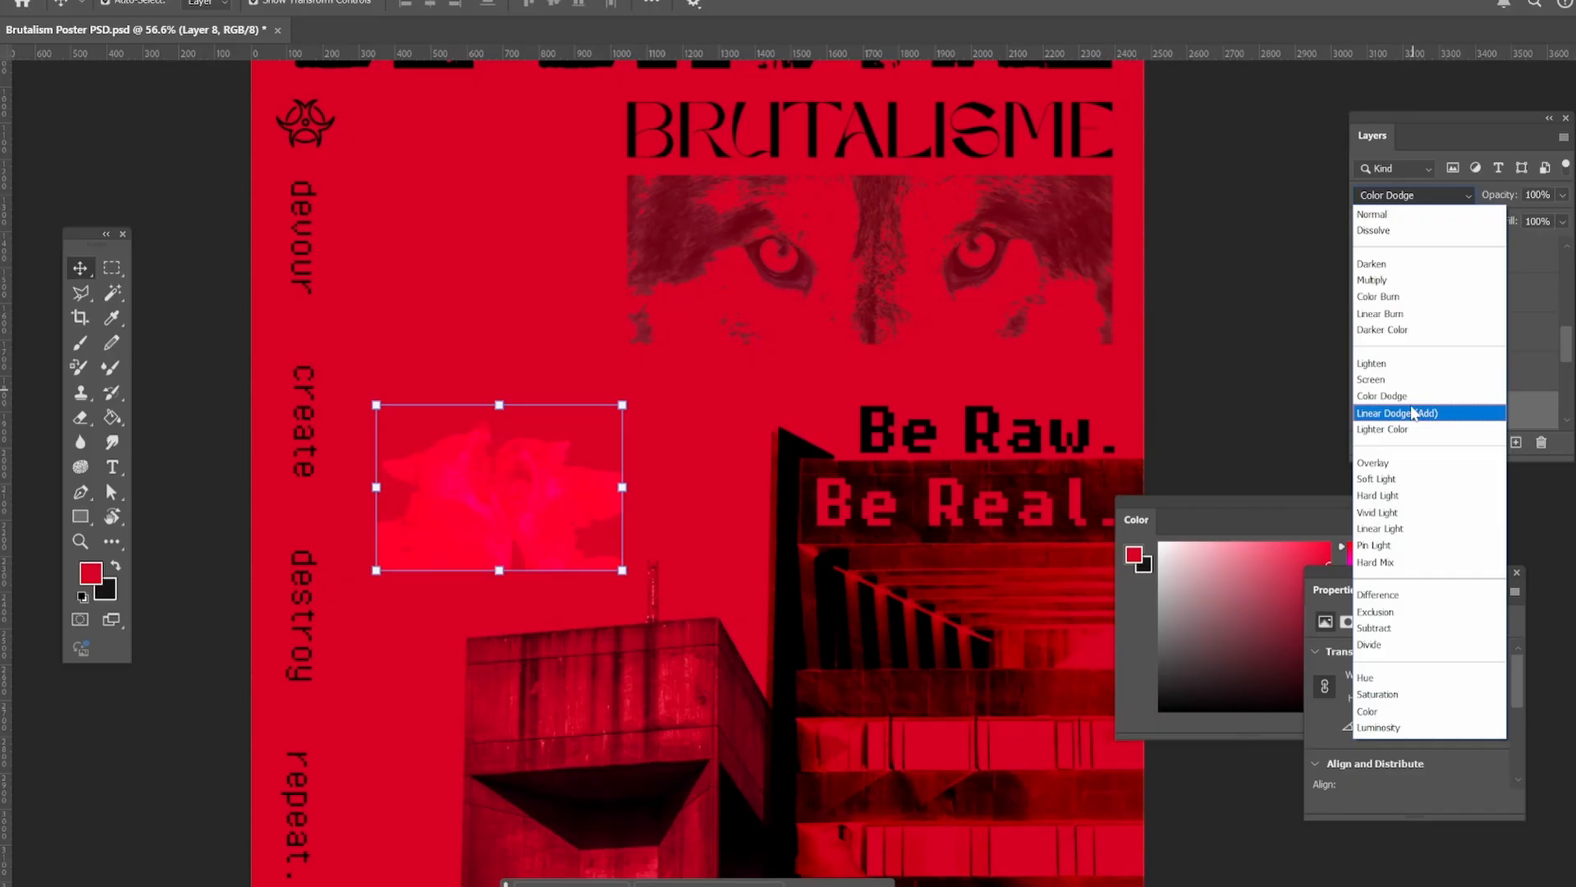
{"action": "left_click", "coordinate": [1396, 333]}
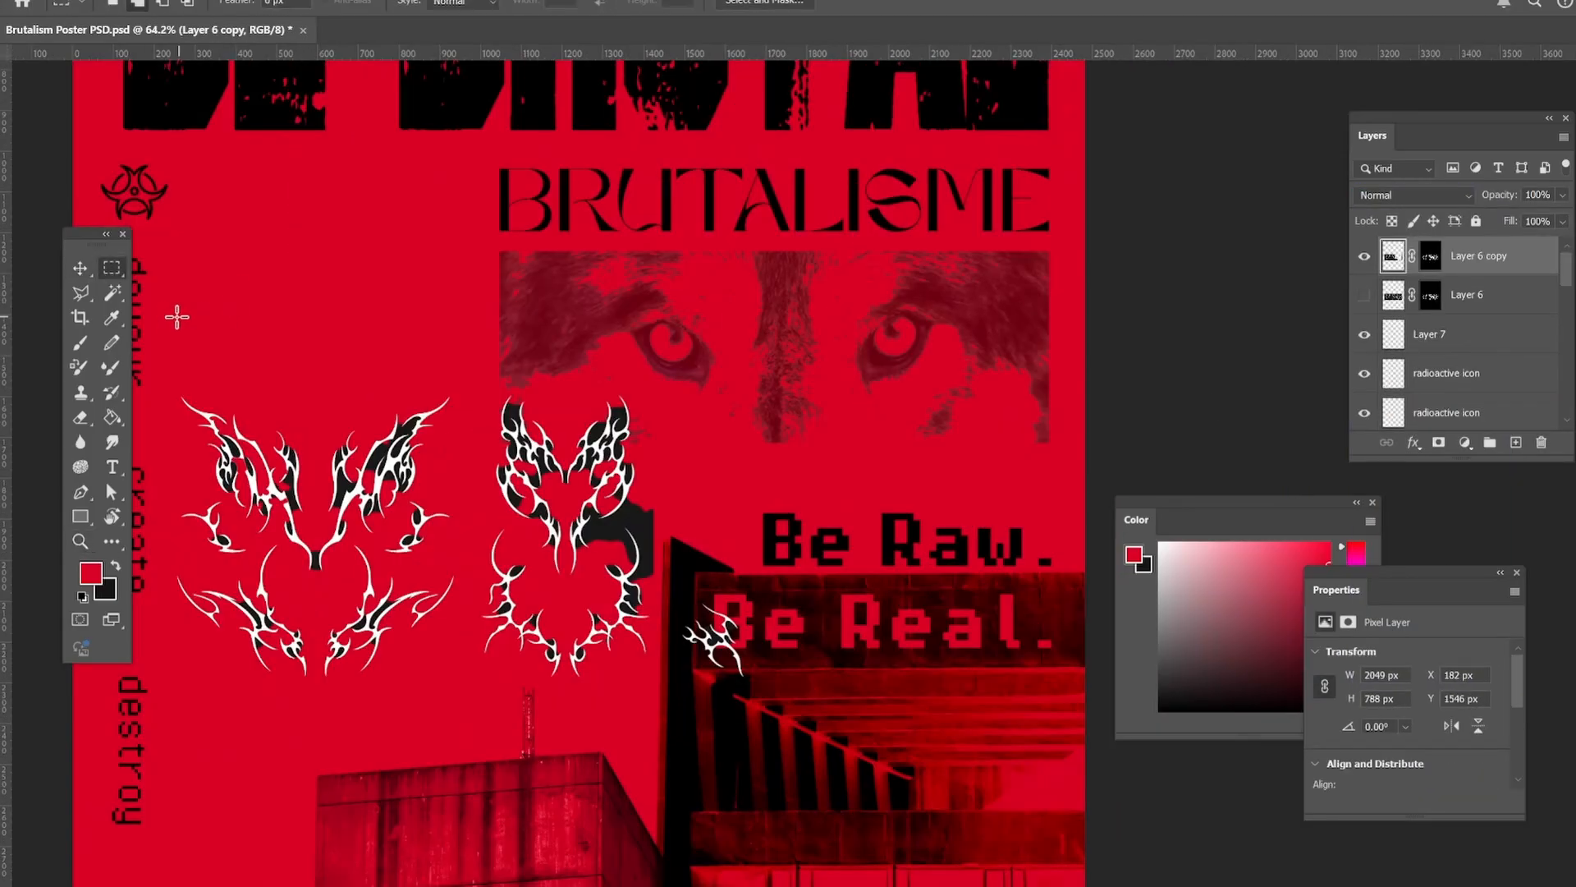
Delete the two large tribal ornaments from Layer 6 copy with a rectangular selection and move the remaining ornament up beside the wolf eyes.
{"action": "left_click_drag", "start_coordinate": [164, 319], "coordinate": [668, 739]}
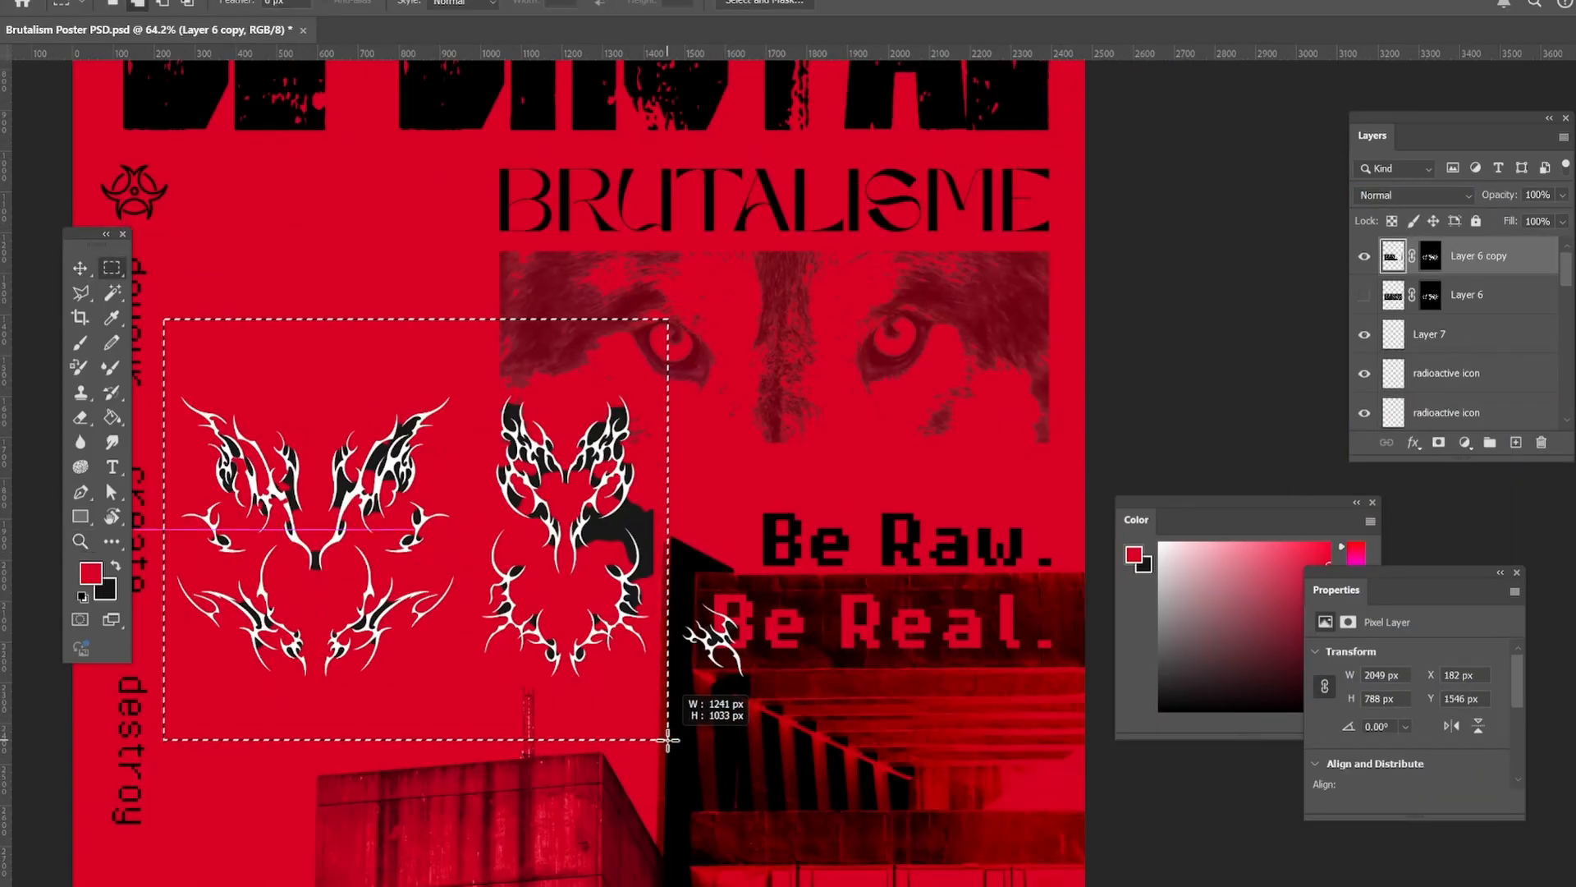
{"action": "key", "text": "Delete"}
{"action": "left_click", "coordinate": [80, 269]}
{"action": "left_click_drag", "start_coordinate": [724, 643], "coordinate": [605, 534]}
Delete the lassoed black fill inside the Layer 6 copy ornament and set its blend mode to Subtract.
{"action": "left_click", "coordinate": [80, 541]}
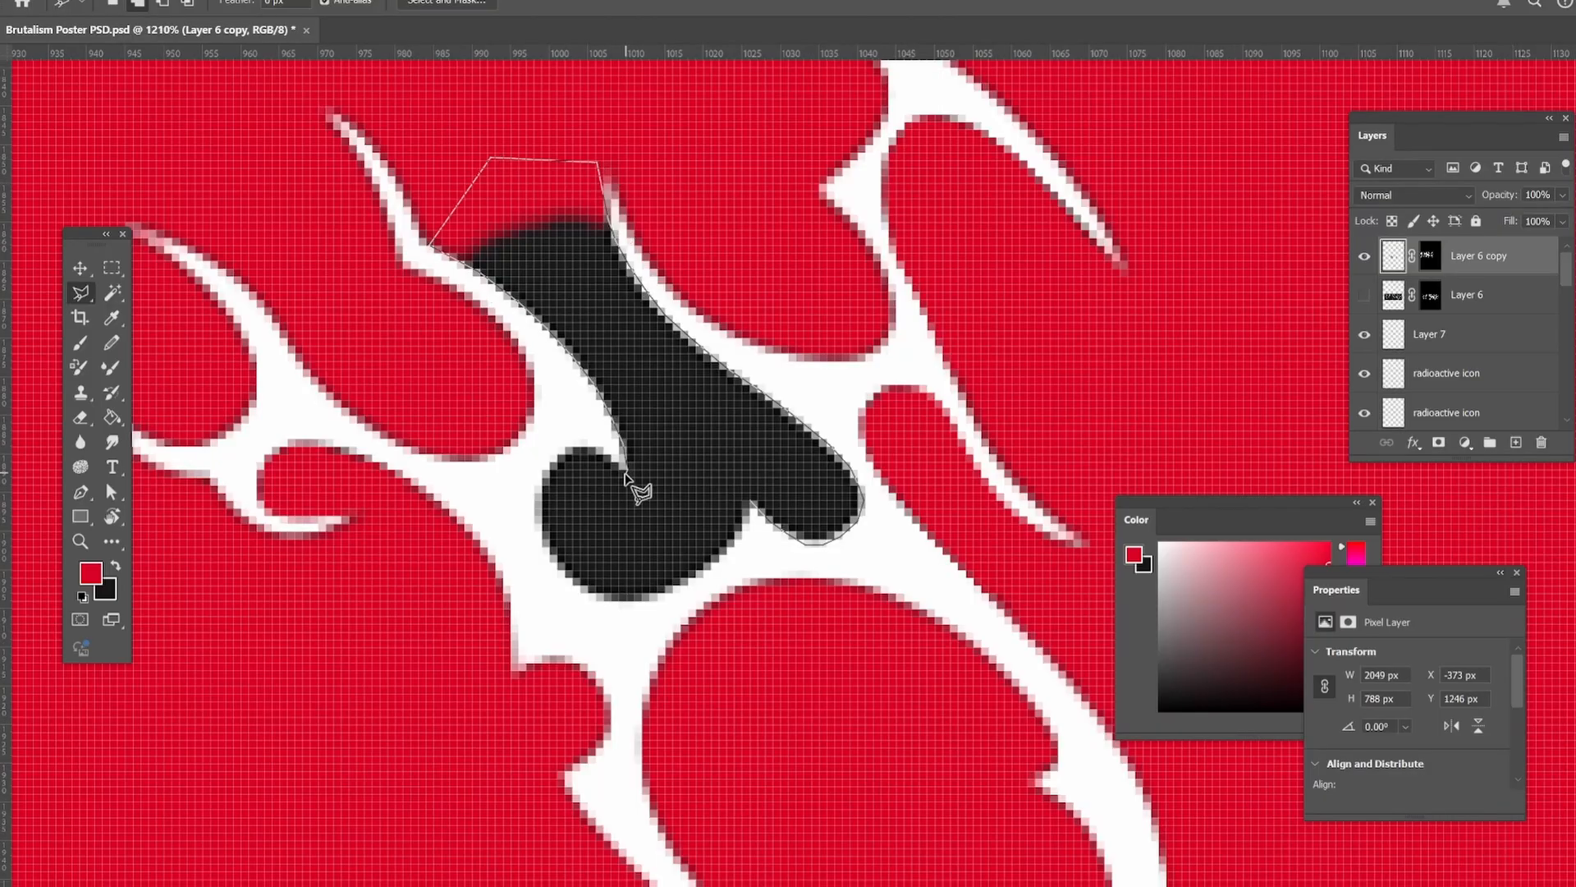
{"action": "double_click", "coordinate": [749, 514]}
{"action": "key", "text": "Delete"}
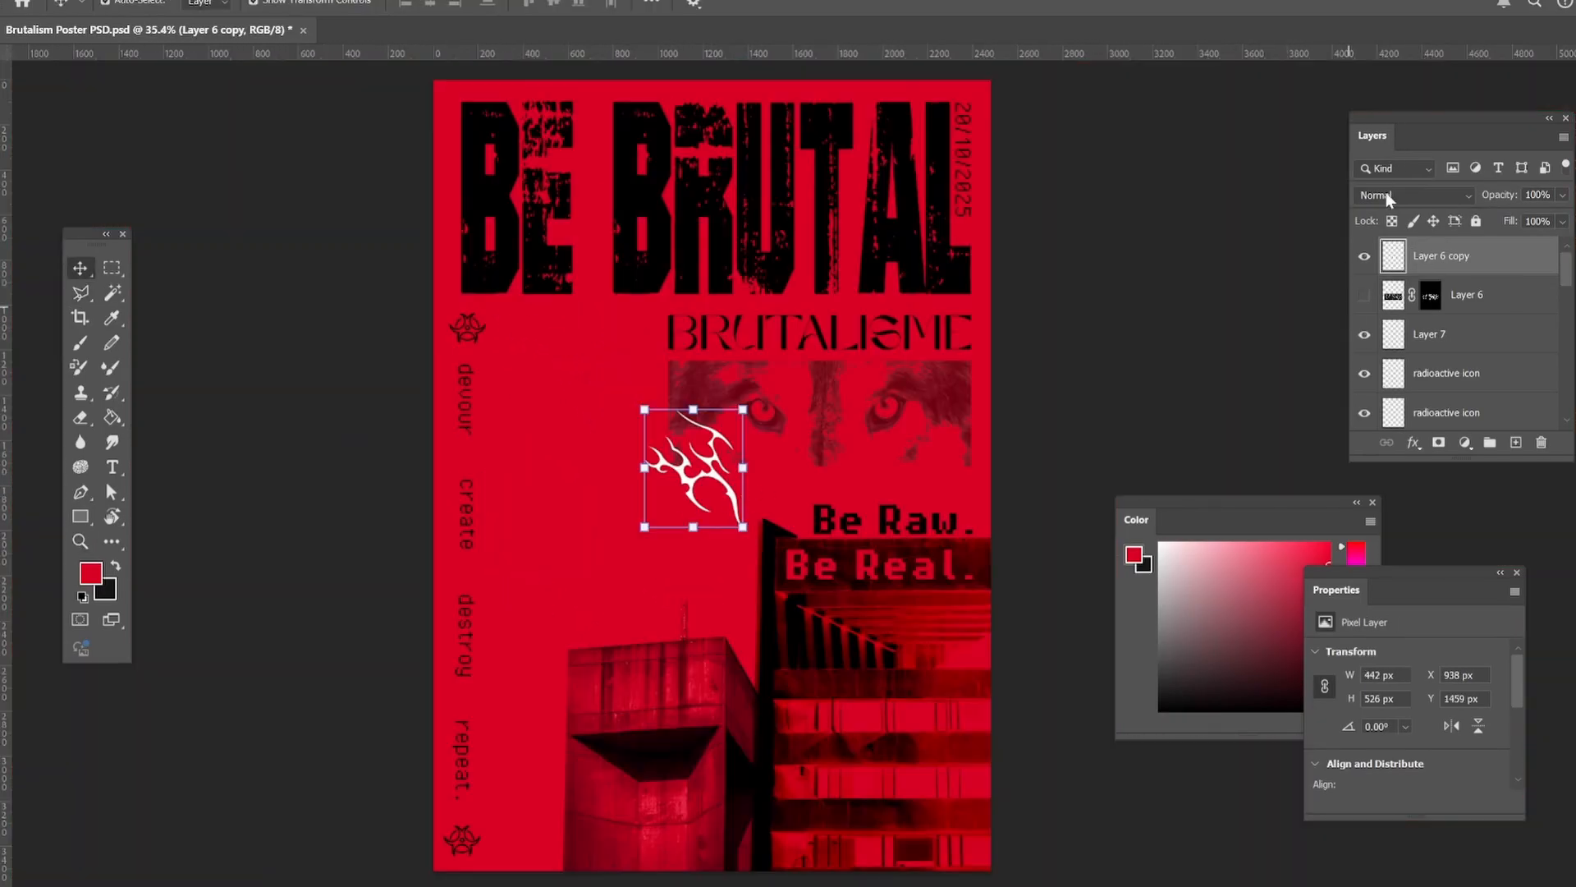
{"action": "left_click", "coordinate": [1388, 199]}
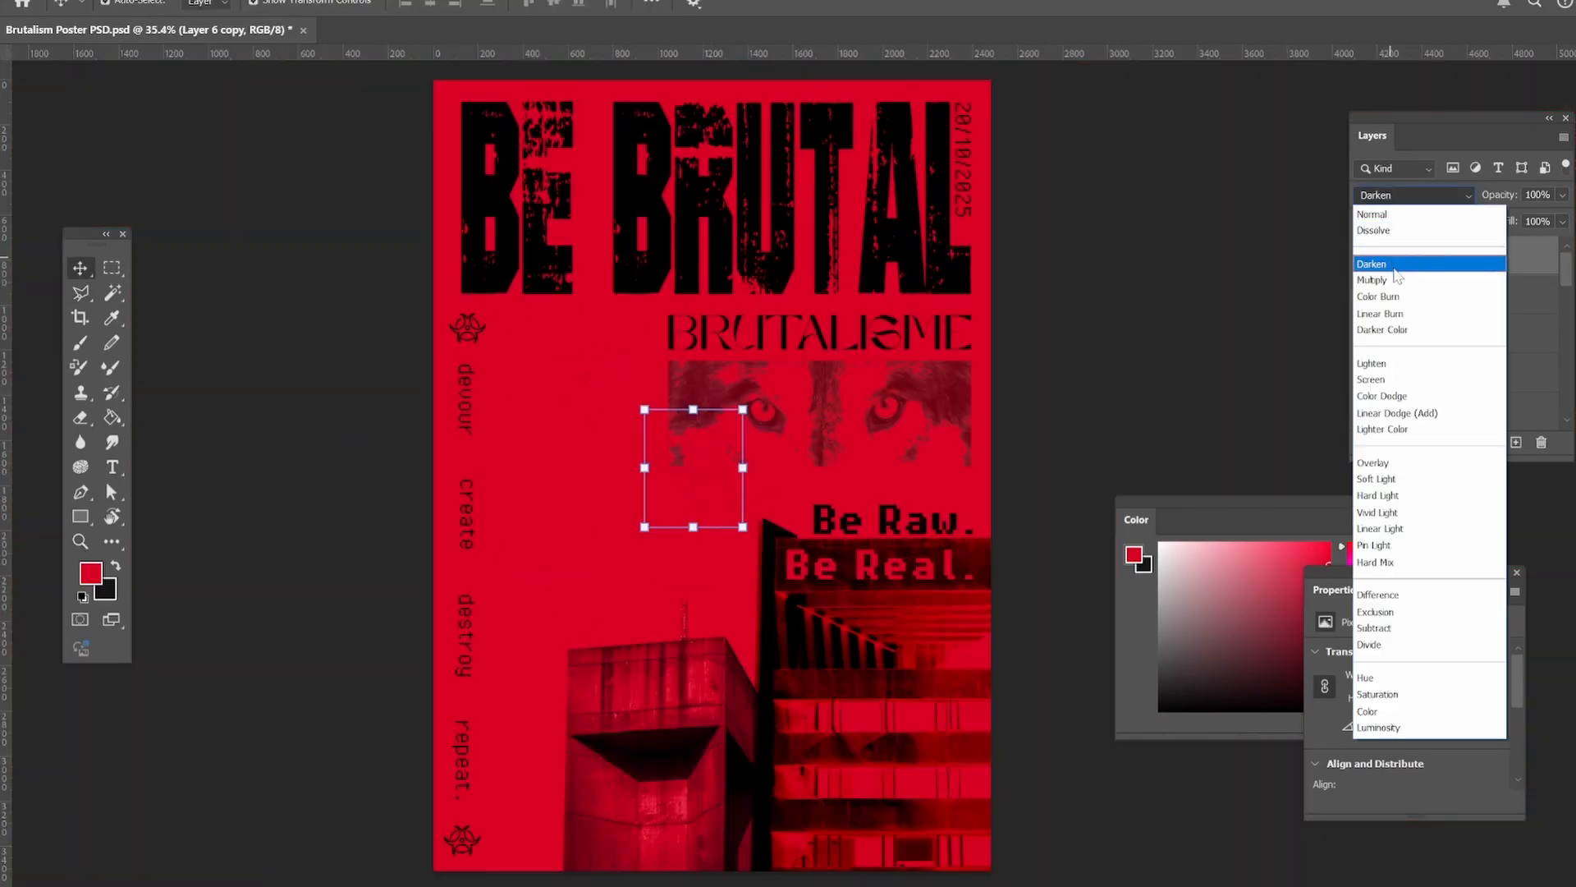
{"action": "left_click", "coordinate": [1420, 629]}
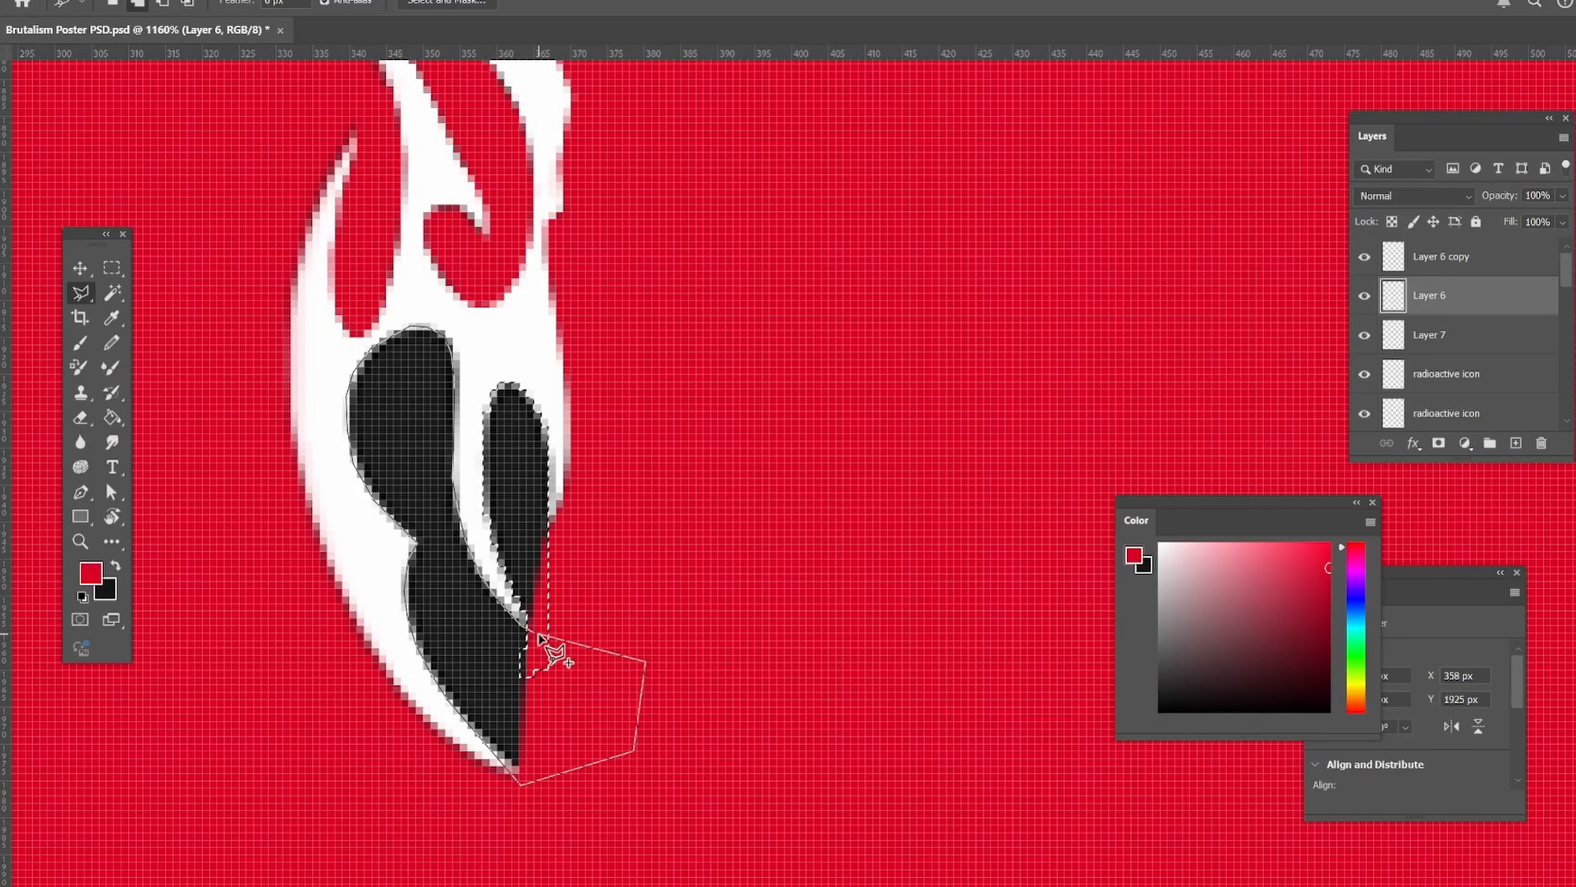
Delete the lassoed black fill from inside the tribal ornament on Layer 6.
{"action": "left_click", "coordinate": [539, 638]}
{"action": "key", "text": "Delete"}
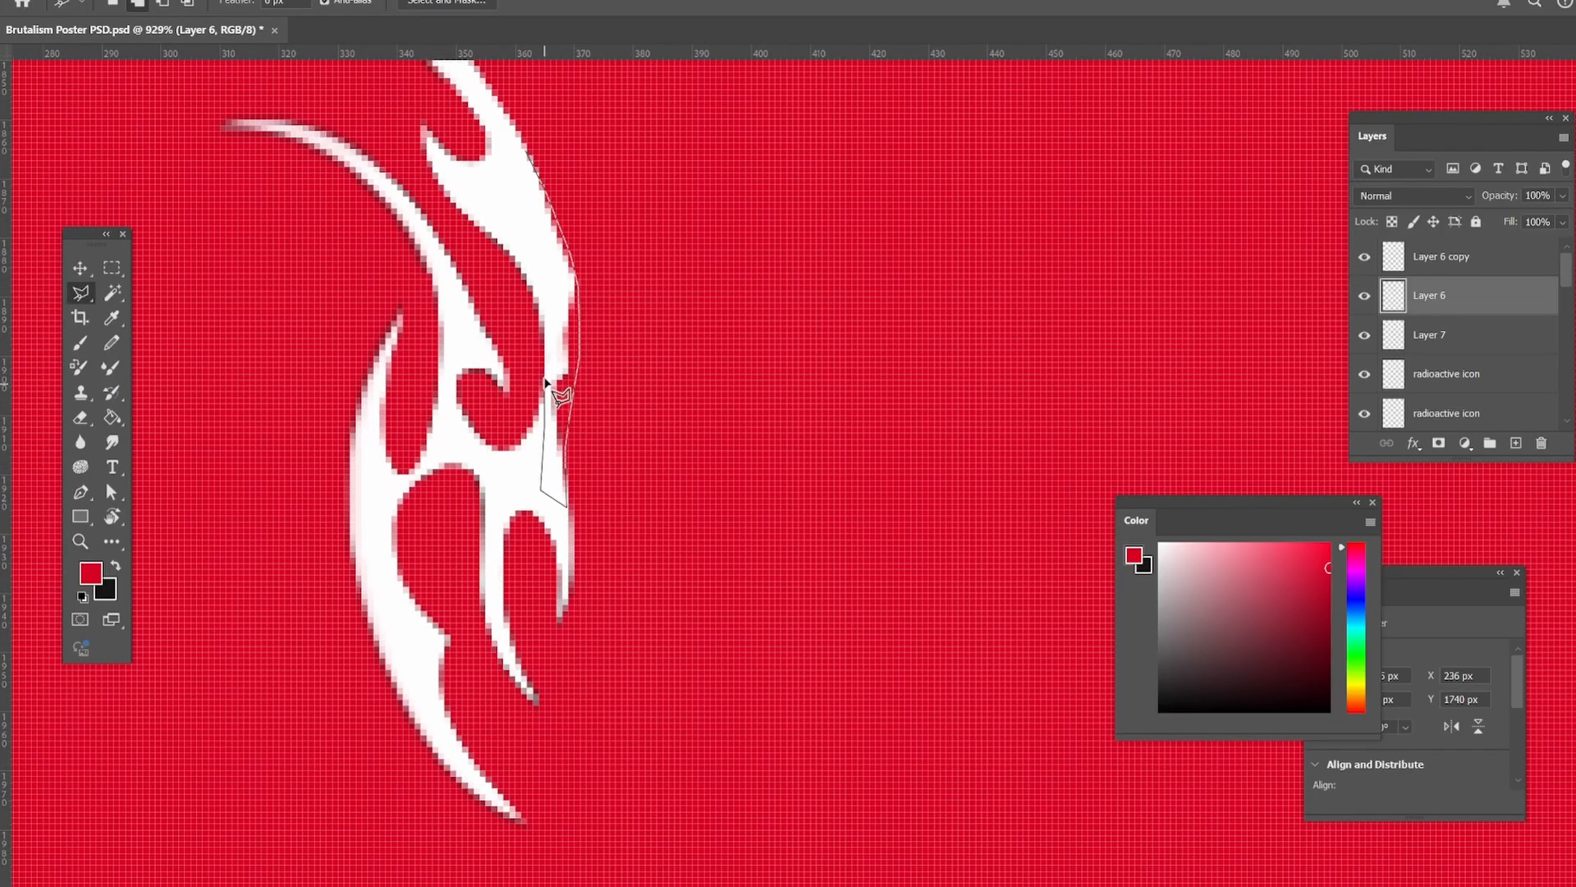
Brush the selected edge of the Layer 6 tribal ornament with white and set the layer's blend mode to Subtract.
{"action": "left_click", "coordinate": [115, 321]}
{"action": "left_click", "coordinate": [537, 242]}
{"action": "left_click", "coordinate": [81, 343]}
{"action": "left_click_drag", "start_coordinate": [579, 234], "coordinate": [566, 396]}
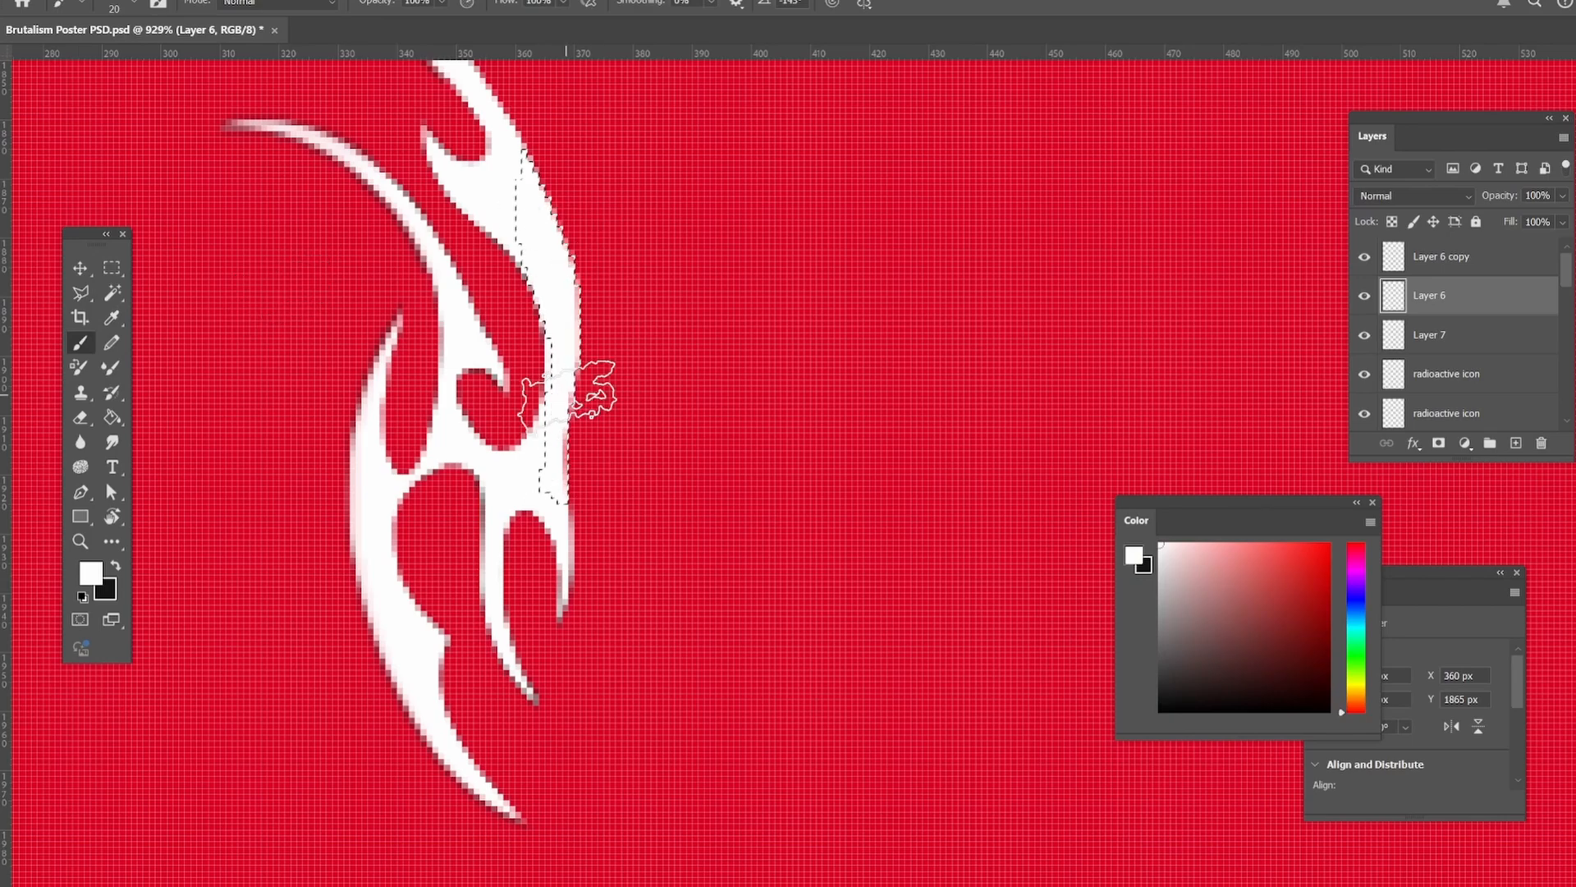
{"action": "left_click", "coordinate": [1412, 195]}
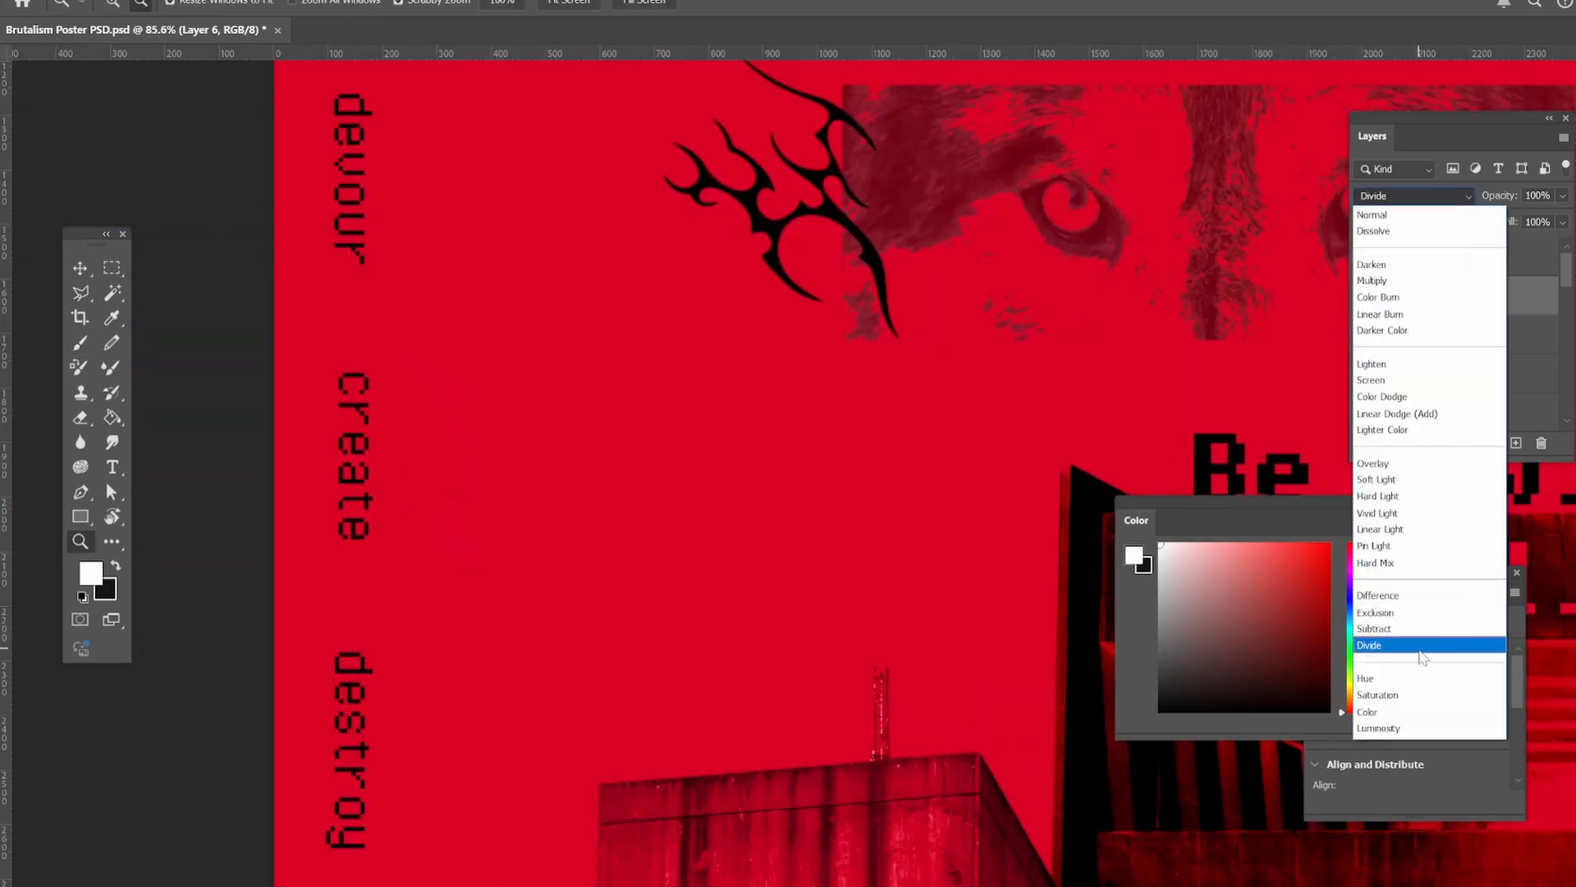
{"action": "left_click", "coordinate": [1375, 628]}
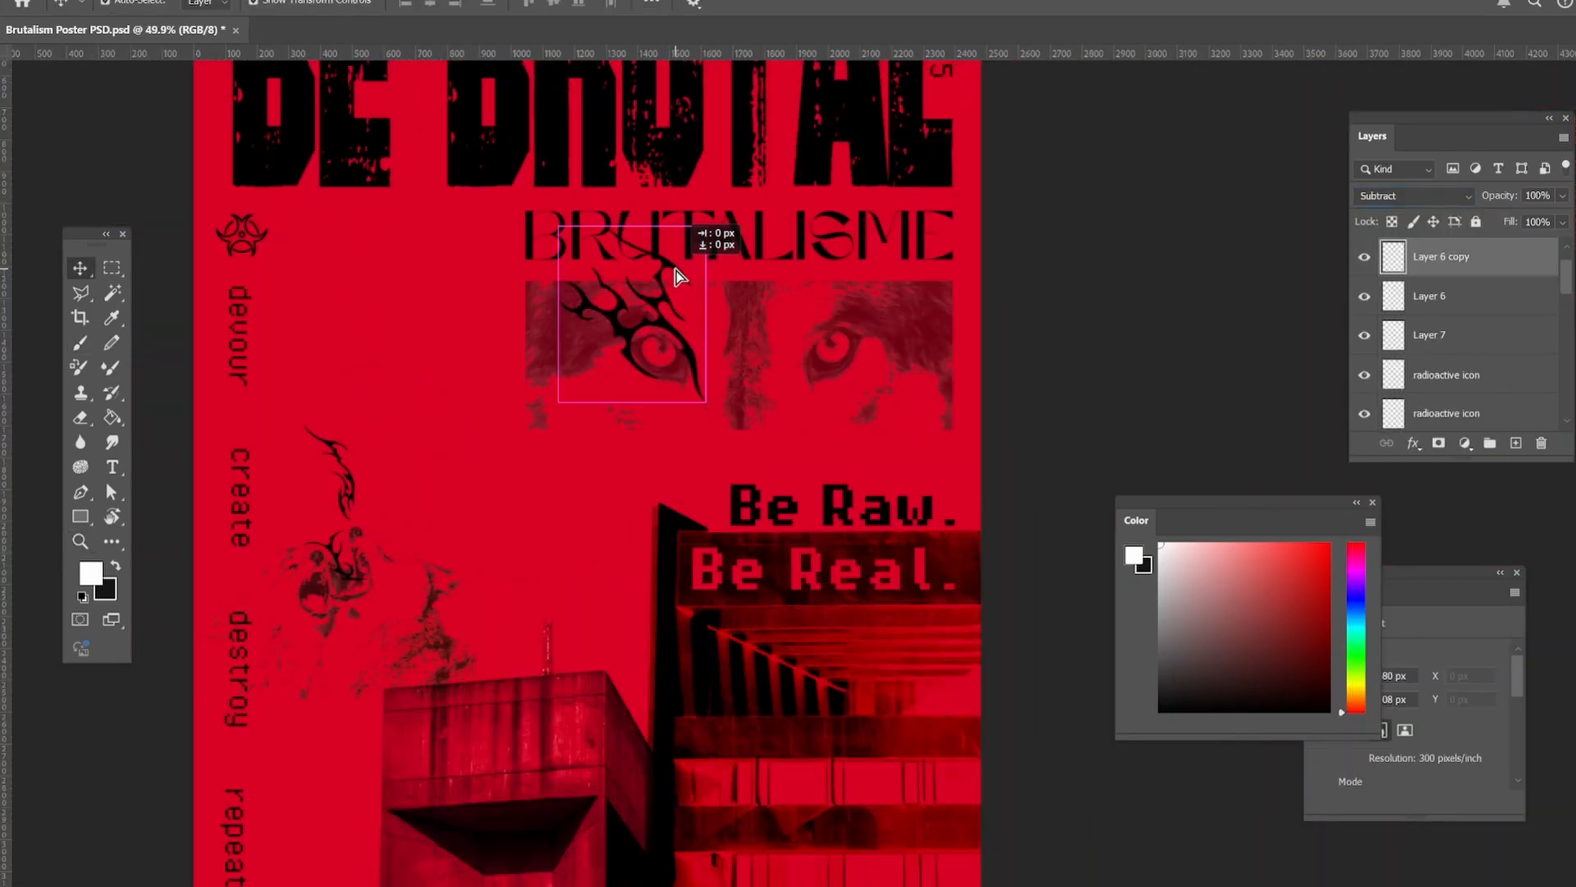
Fit the Layer 6 copy tribal ornament around the wolf's left eye by repositioning it and adjusting its width.
{"action": "left_click_drag", "start_coordinate": [564, 318], "coordinate": [568, 320]}
{"action": "left_click", "coordinate": [84, 540]}
{"action": "mouse_move", "coordinate": [673, 264]}
{"action": "left_mouse_down"}
{"action": "mouse_move", "coordinate": [743, 266]}
{"action": "mouse_move", "coordinate": [667, 291]}
{"action": "left_mouse_up"}
{"action": "left_click", "coordinate": [81, 271]}
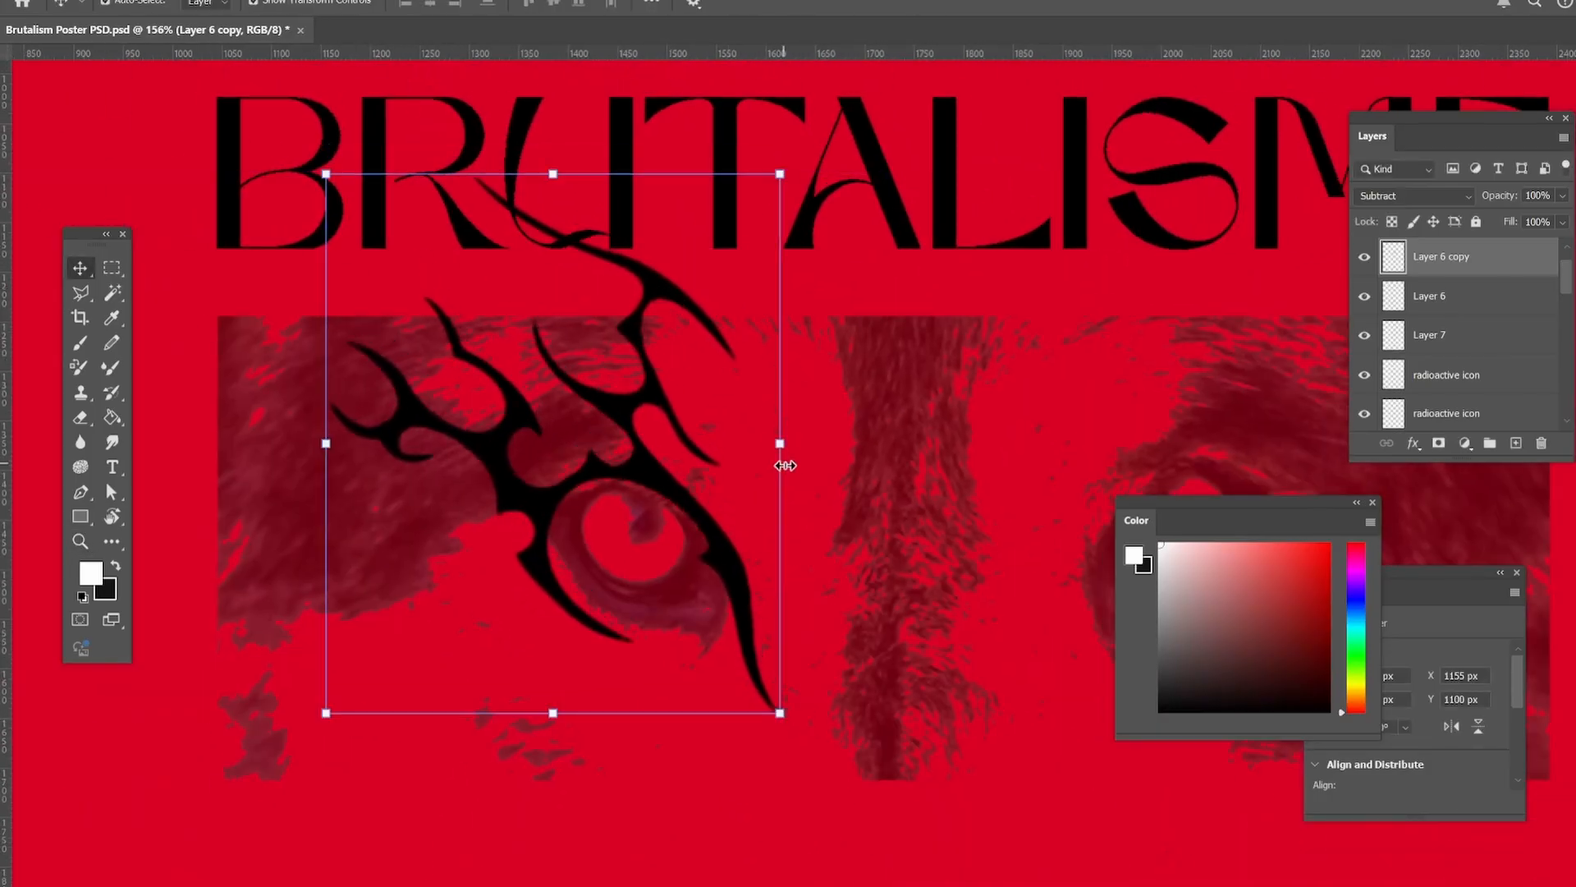
{"action": "left_click_drag", "start_coordinate": [783, 445], "coordinate": [764, 444]}
{"action": "left_click_drag", "start_coordinate": [650, 489], "coordinate": [666, 486]}
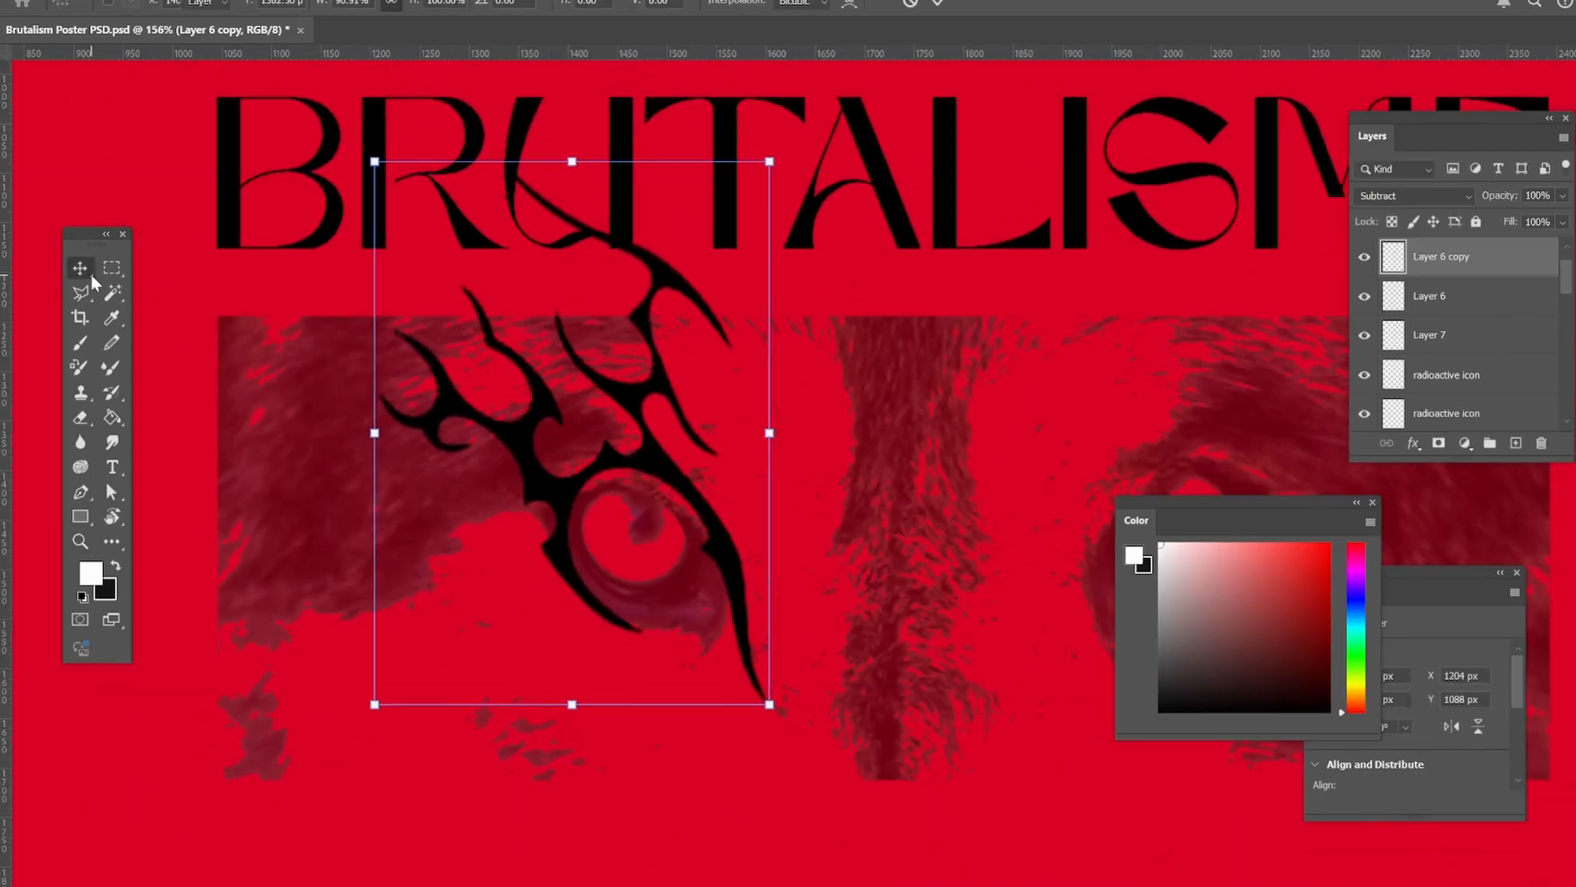
{"action": "left_click_drag", "start_coordinate": [374, 432], "coordinate": [351, 430]}
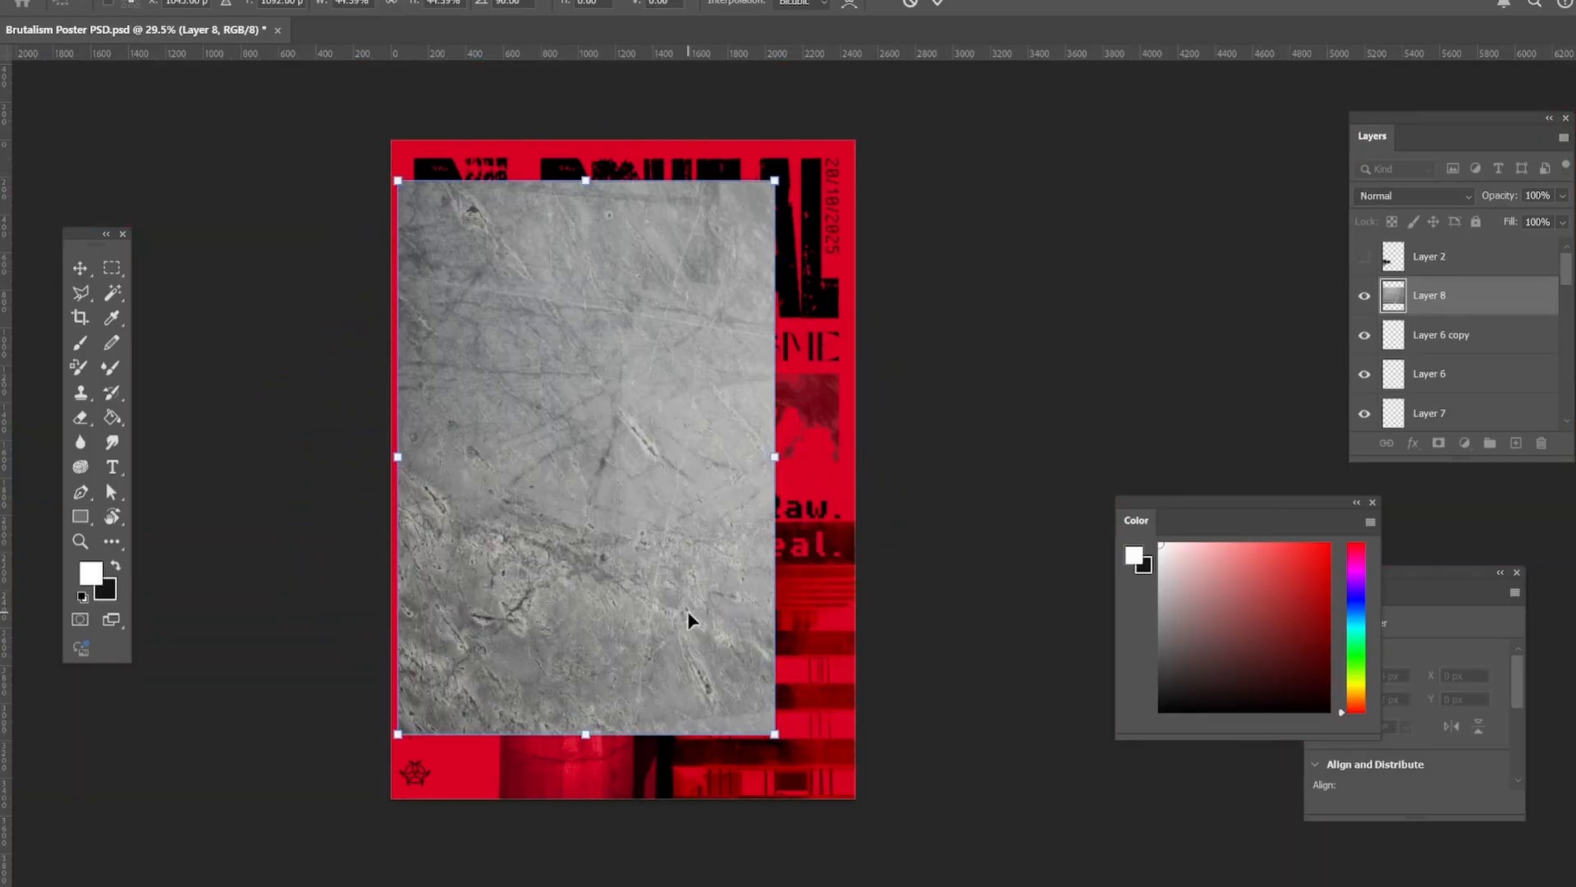
Enlarge the concrete texture on Layer 8 to cover the whole poster and set its blend mode to Linear Burn.
{"action": "key", "text": "Return"}
{"action": "left_click_drag", "start_coordinate": [628, 374], "coordinate": [605, 335]}
{"action": "left_click_drag", "start_coordinate": [753, 696], "coordinate": [833, 804]}
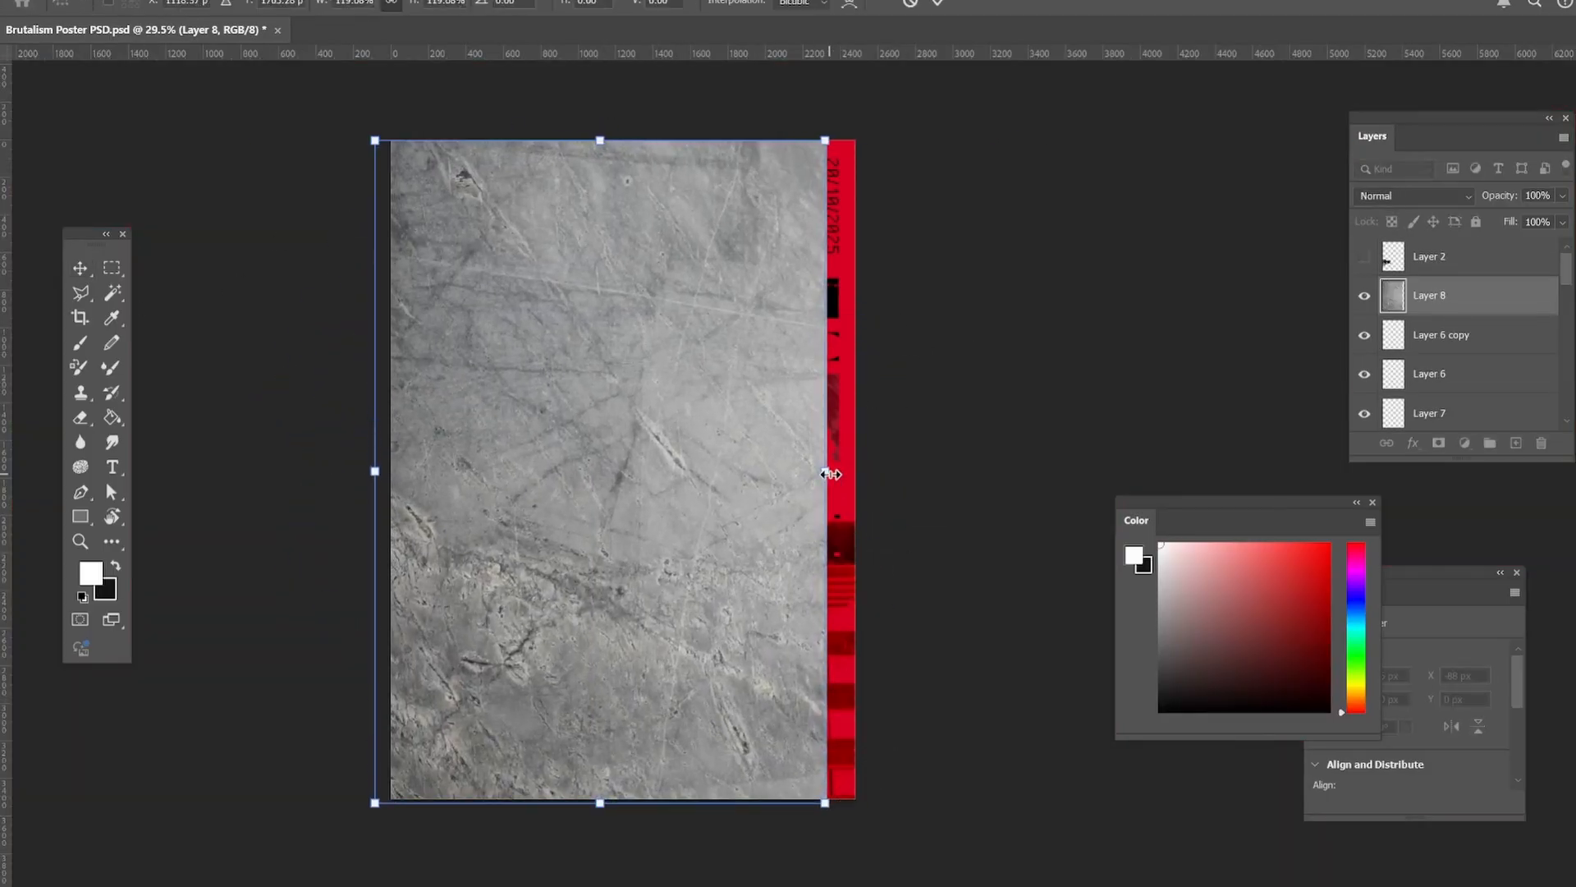
{"action": "left_click_drag", "start_coordinate": [831, 474], "coordinate": [858, 472]}
{"action": "key", "text": "Return"}
{"action": "left_click", "coordinate": [1412, 196]}
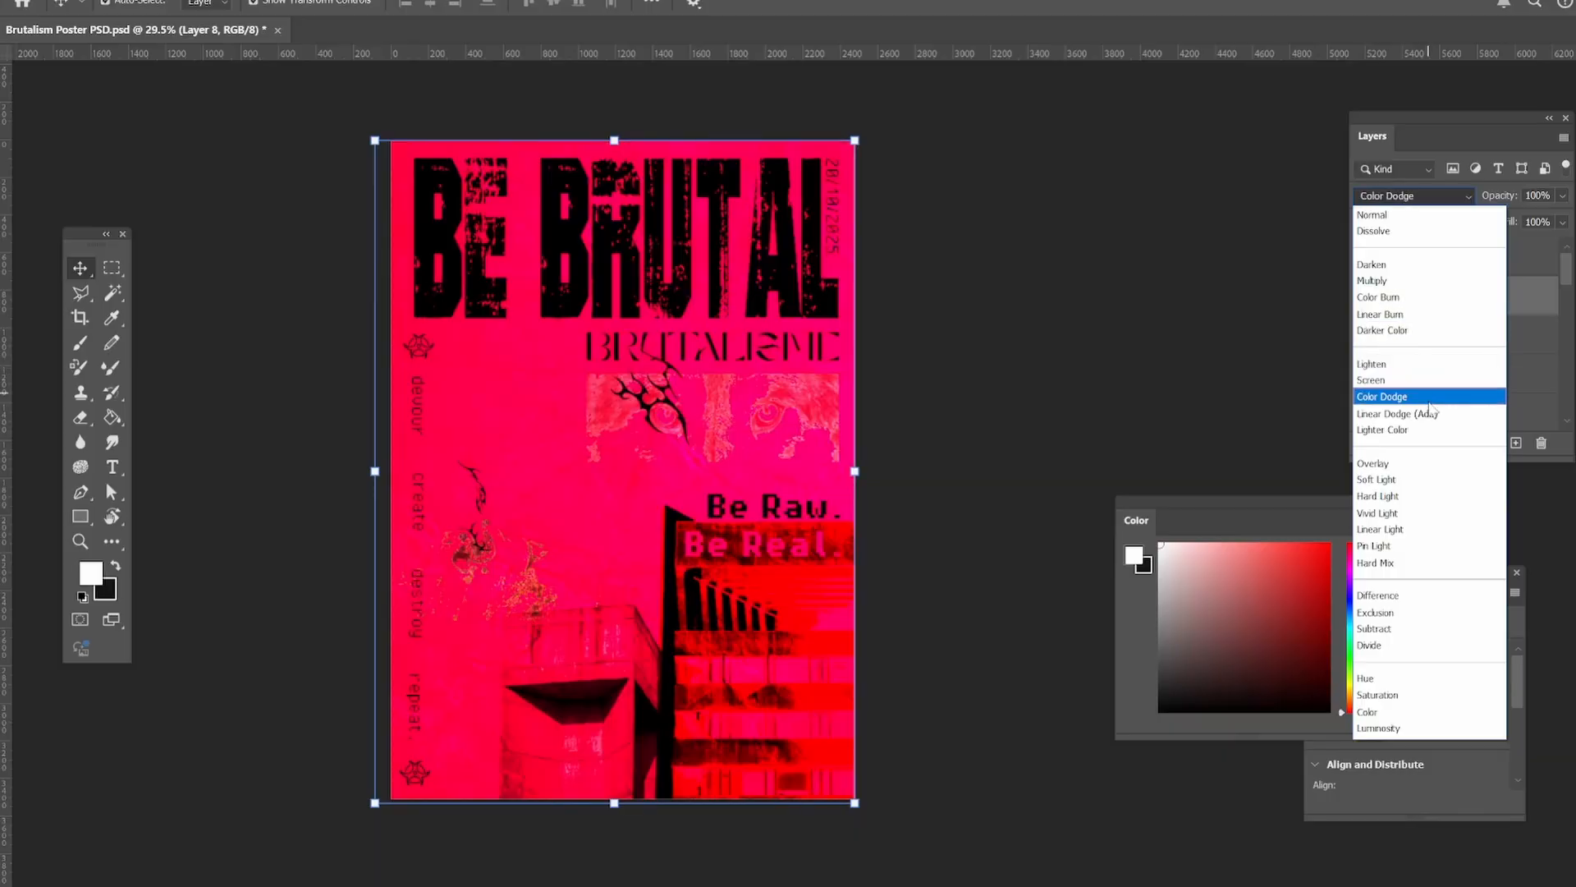
{"action": "left_click", "coordinate": [1380, 314]}
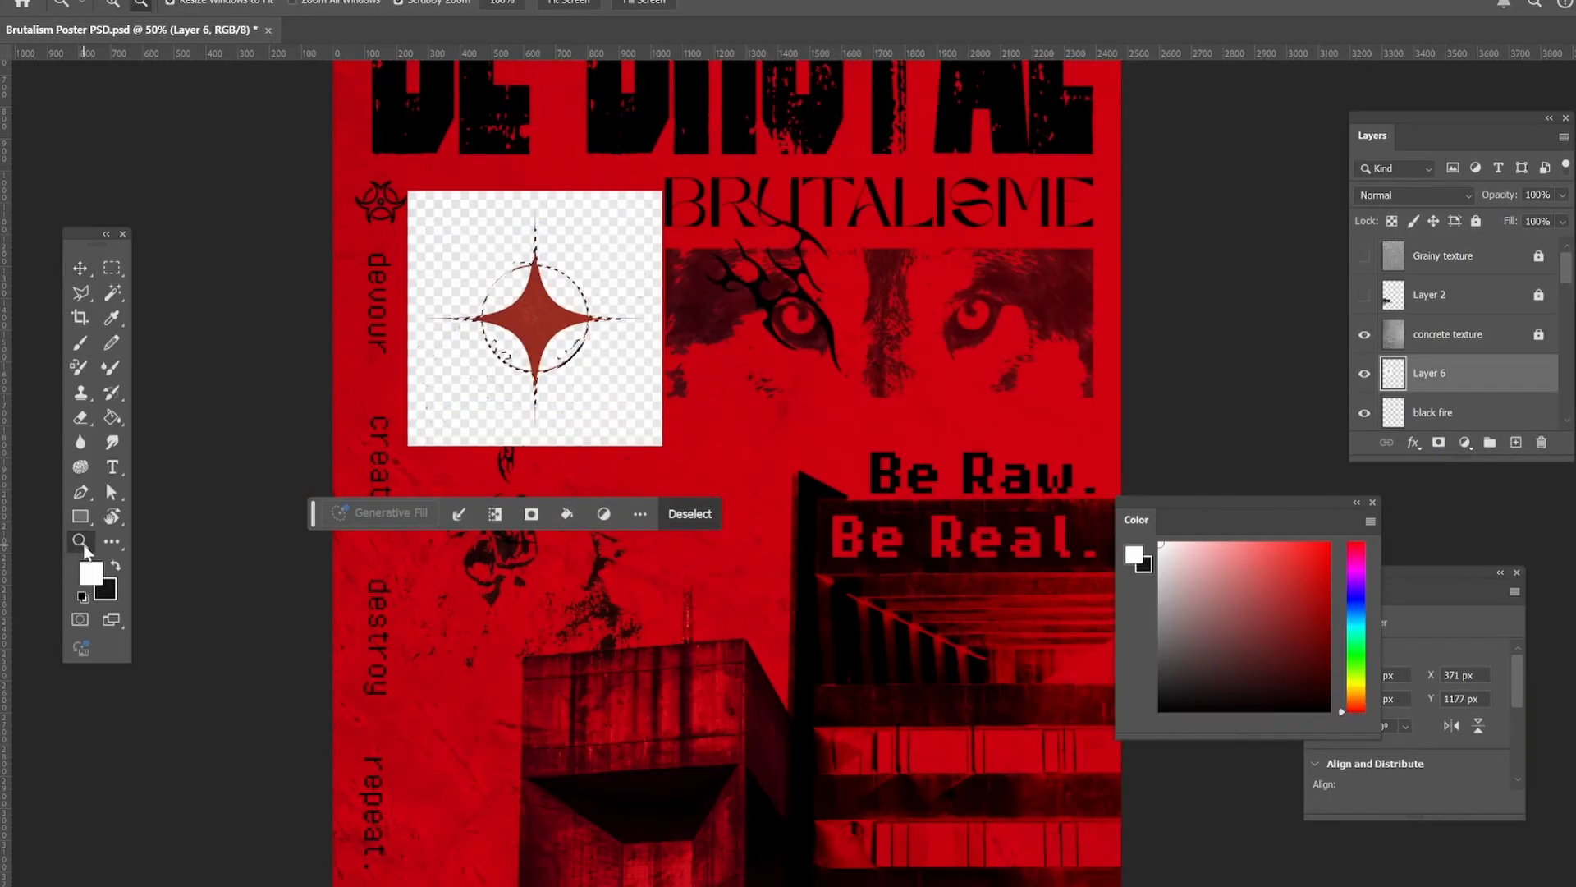
Trim the stray selected area along the circle beside the star's upper point with the Polygonal Lasso tool.
{"action": "left_click_drag", "start_coordinate": [498, 307], "coordinate": [559, 309]}
{"action": "left_click_drag", "start_coordinate": [582, 154], "coordinate": [673, 163]}
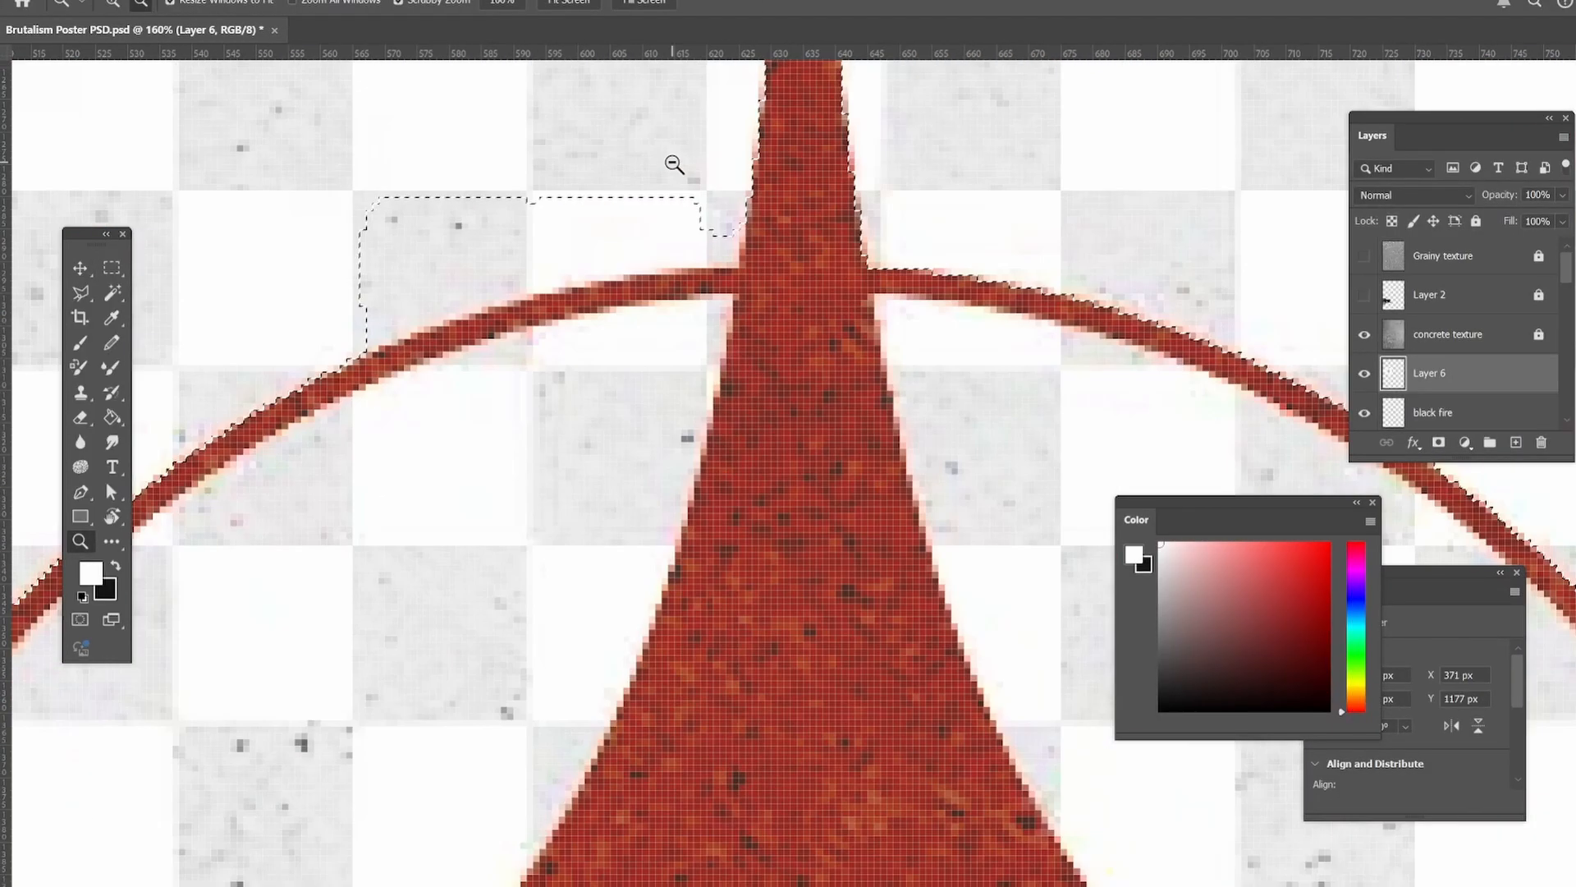
{"action": "left_click", "coordinate": [91, 295]}
{"action": "left_click", "coordinate": [739, 266]}
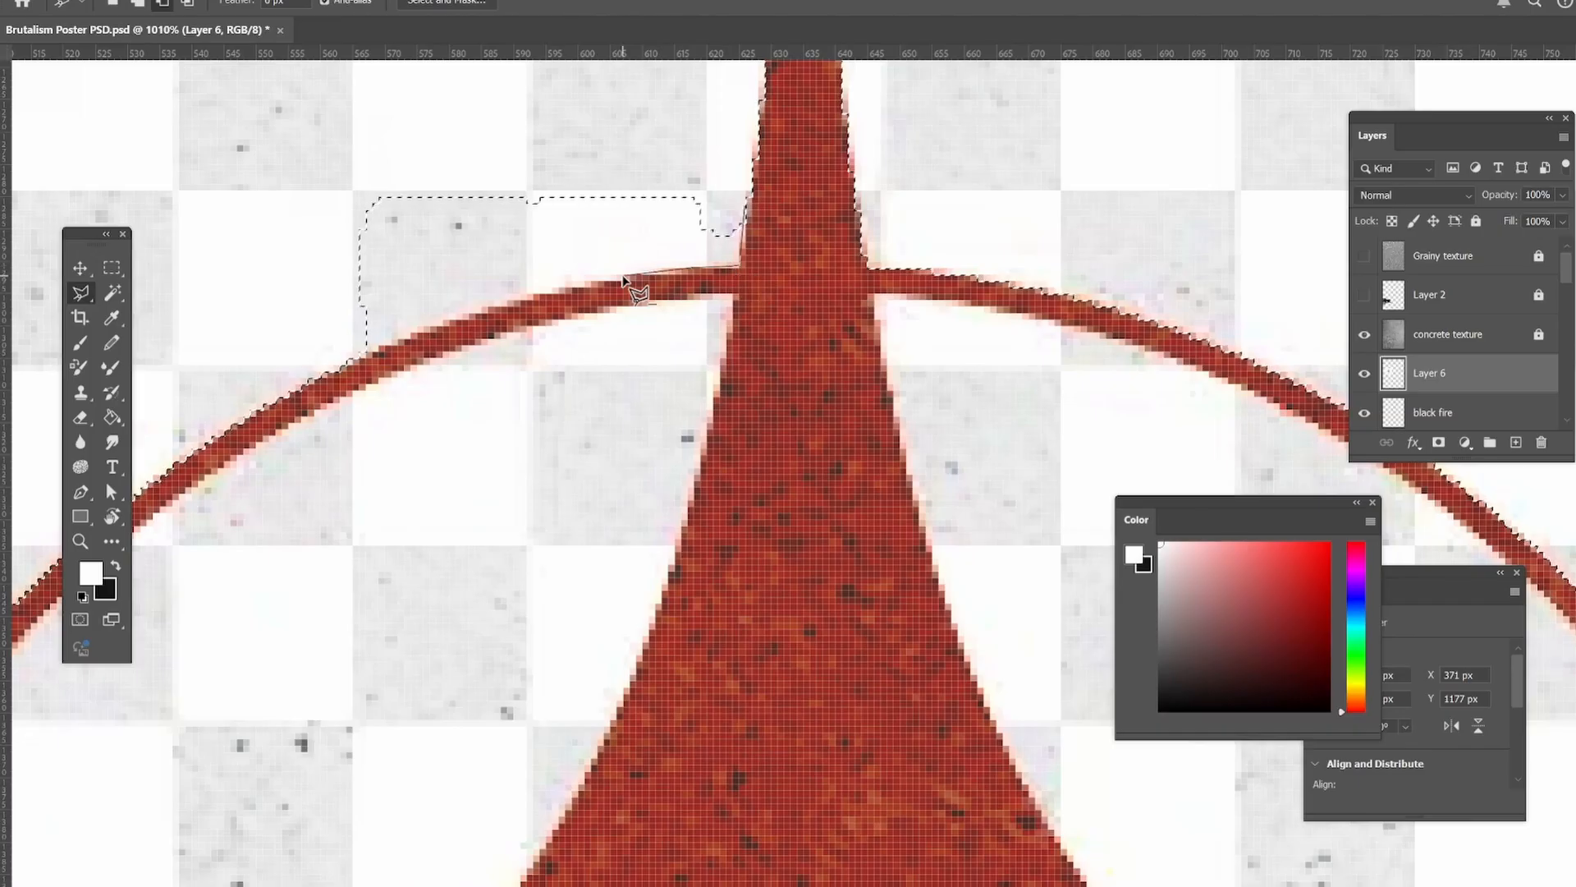
{"action": "left_click", "coordinate": [546, 310]}
{"action": "left_click", "coordinate": [457, 329]}
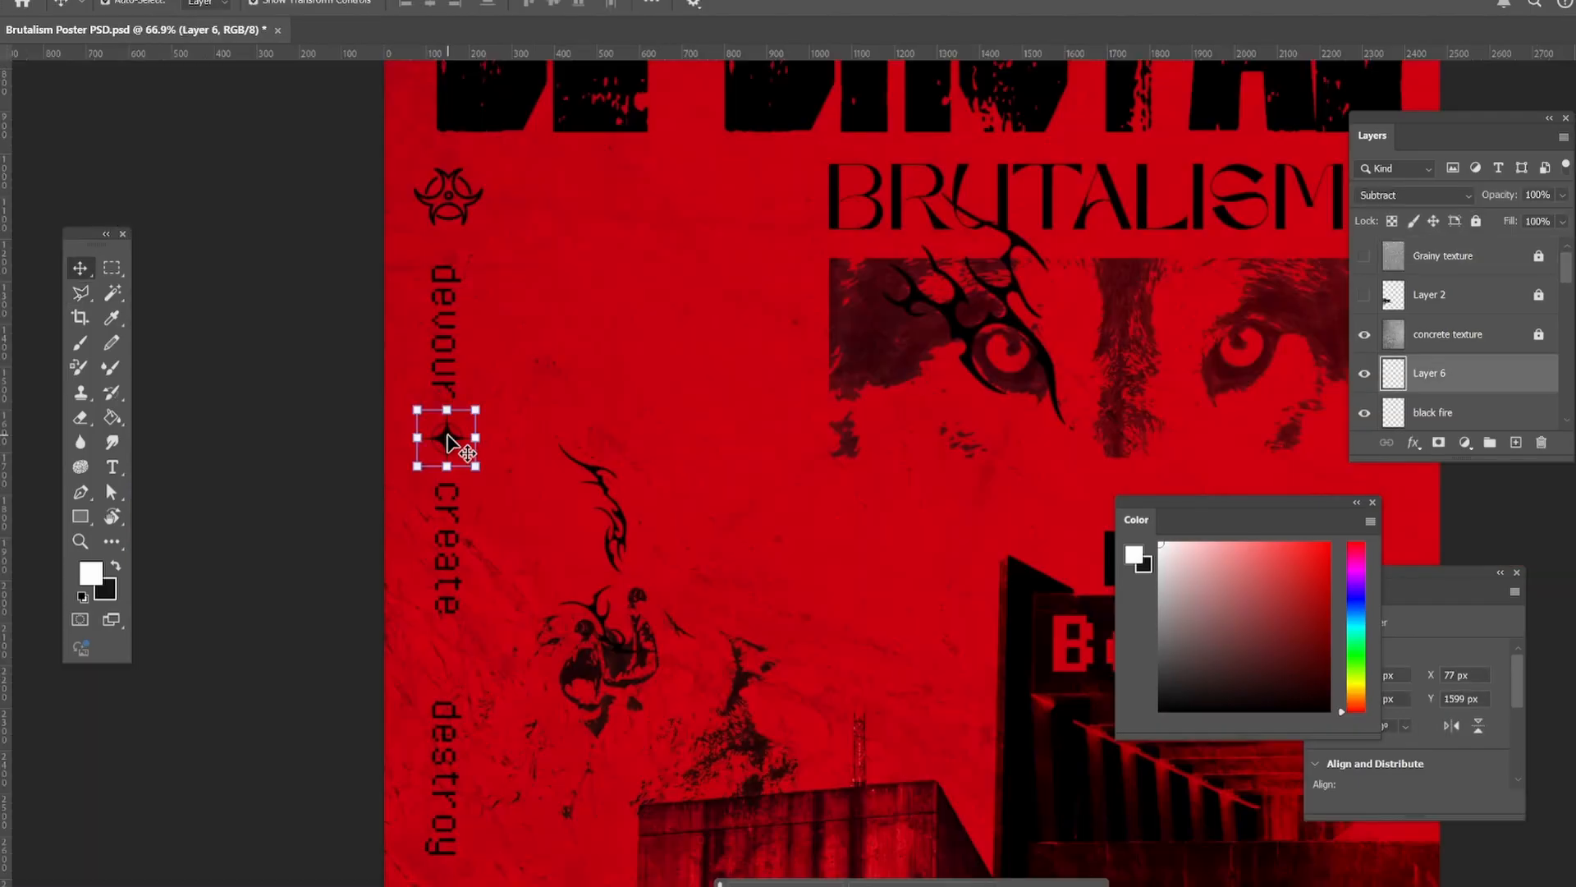
Duplicate the star ornament and place copies between "create" and "destroy" and between "destroy" and "repeat." in the vertical text.
{"action": "scroll", "coordinate": [448, 443], "scroll_direction": "down", "scroll_amount": 3}
{"action": "left_click_drag", "start_coordinate": [913, 336], "coordinate": [448, 504]}
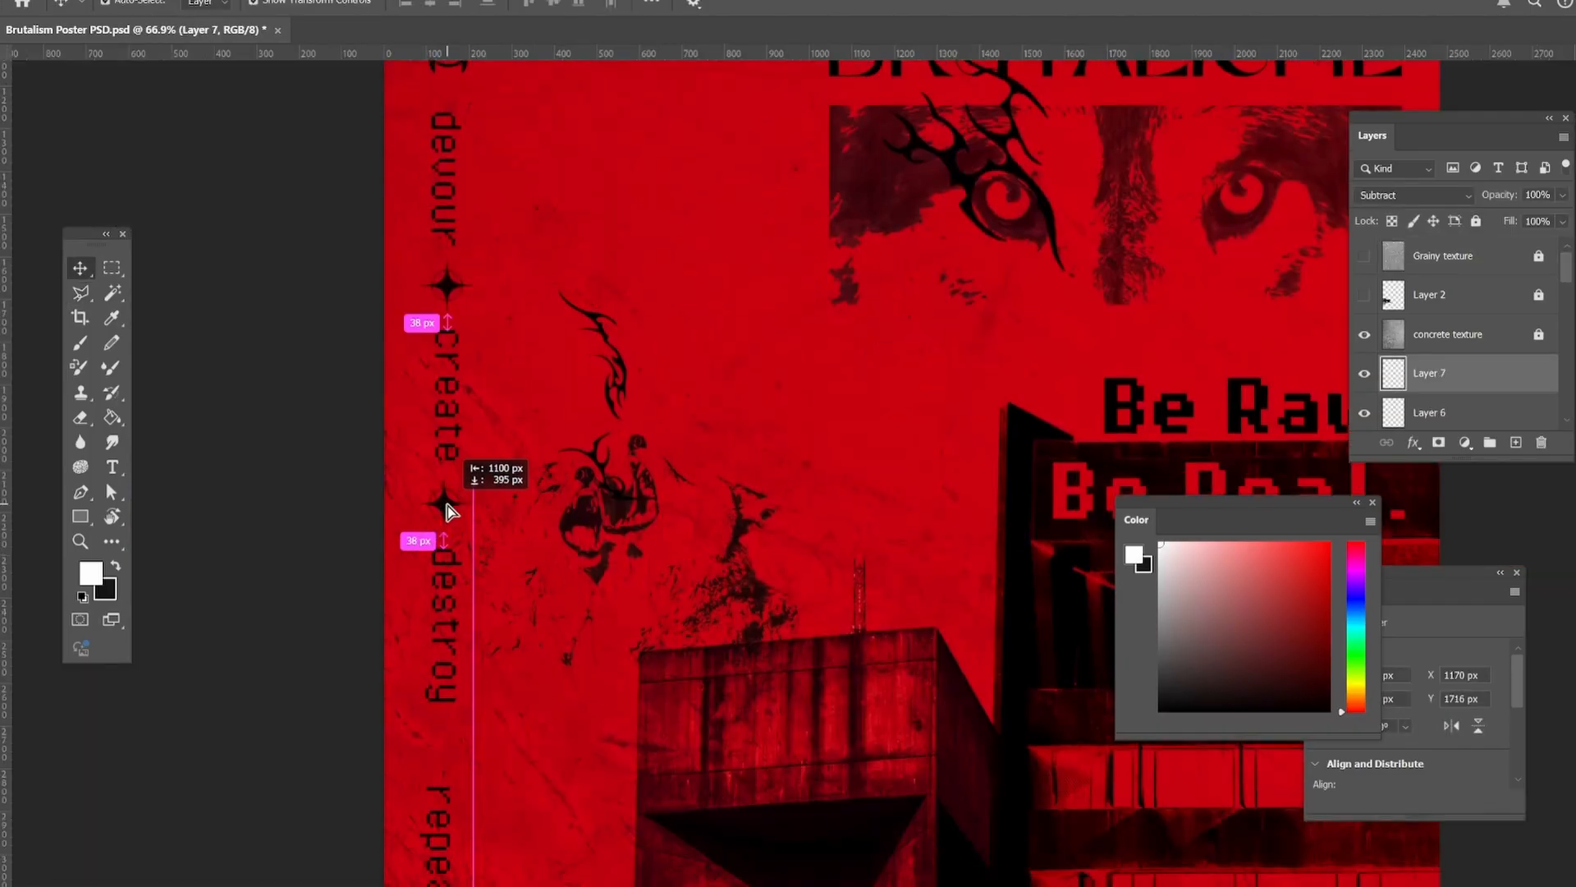
{"action": "key", "text": "ctrl+j"}
{"action": "scroll", "coordinate": [552, 446], "scroll_direction": "down", "scroll_amount": 4}
{"action": "left_click_drag", "start_coordinate": [446, 288], "coordinate": [813, 482]}
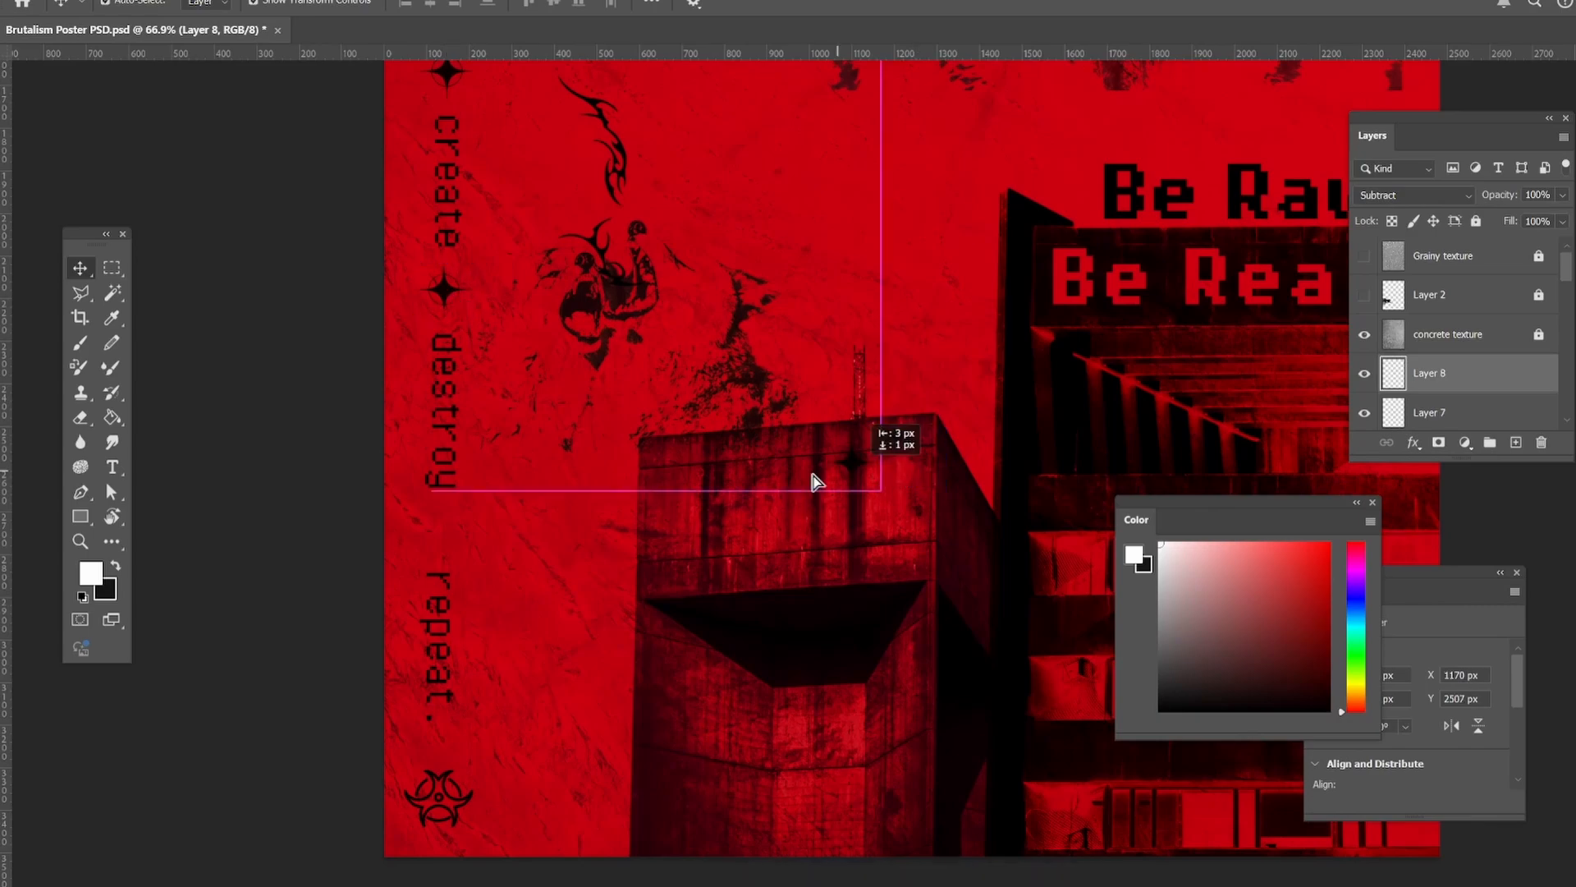
{"action": "left_click_drag", "start_coordinate": [443, 542], "coordinate": [442, 540]}
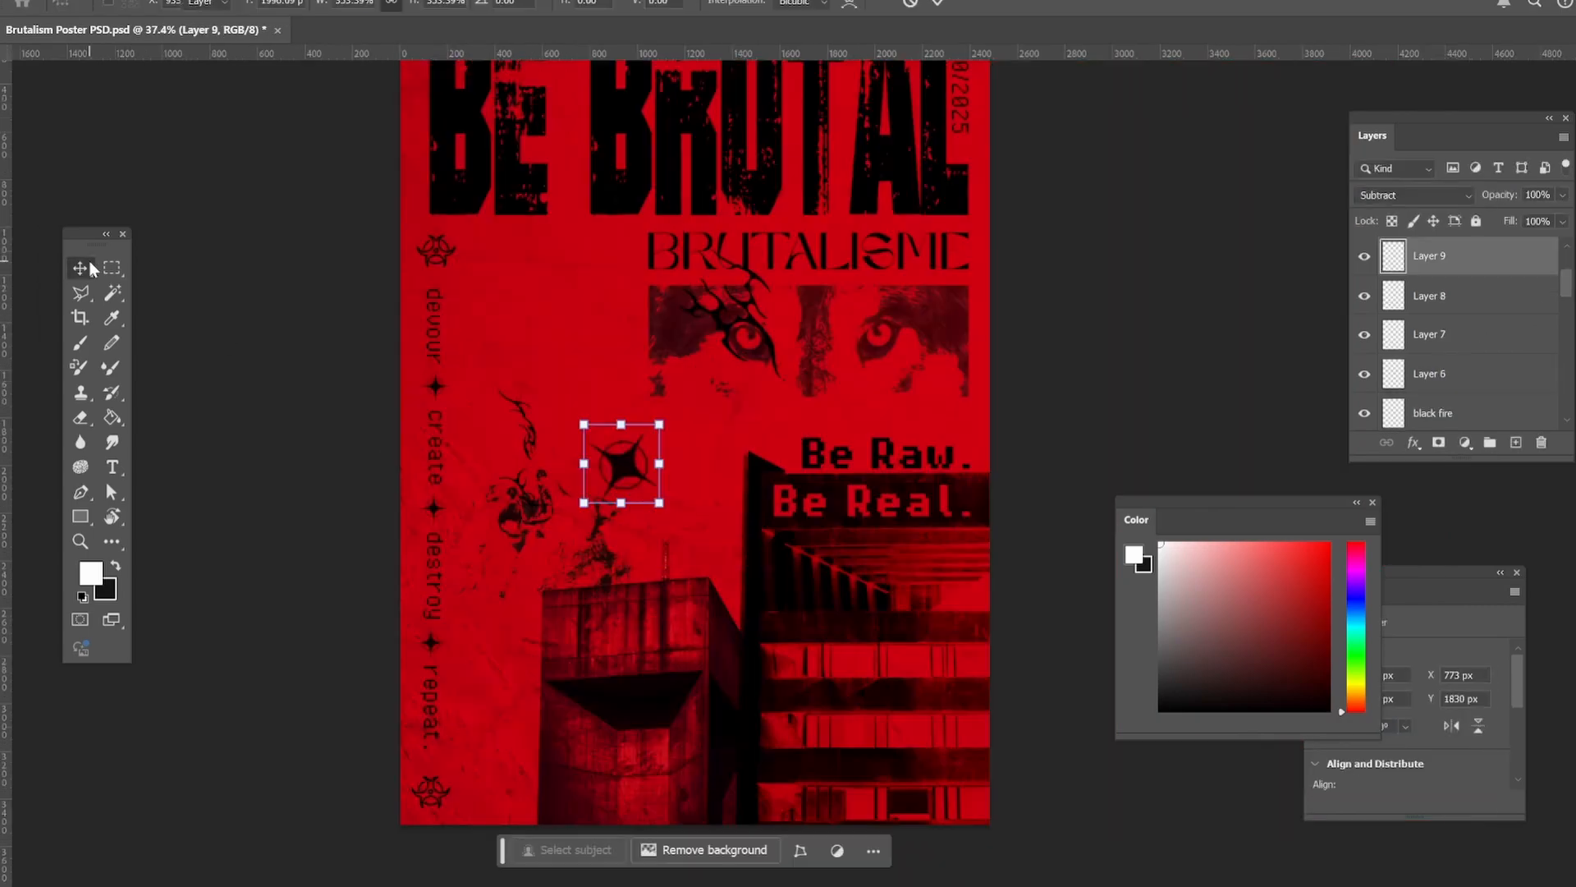
Set the Layer 9 star's blend mode to Overlay and move it onto the wolf's left eye.
{"action": "left_click", "coordinate": [246, 265]}
{"action": "left_click", "coordinate": [1430, 256]}
{"action": "left_click", "coordinate": [1450, 198]}
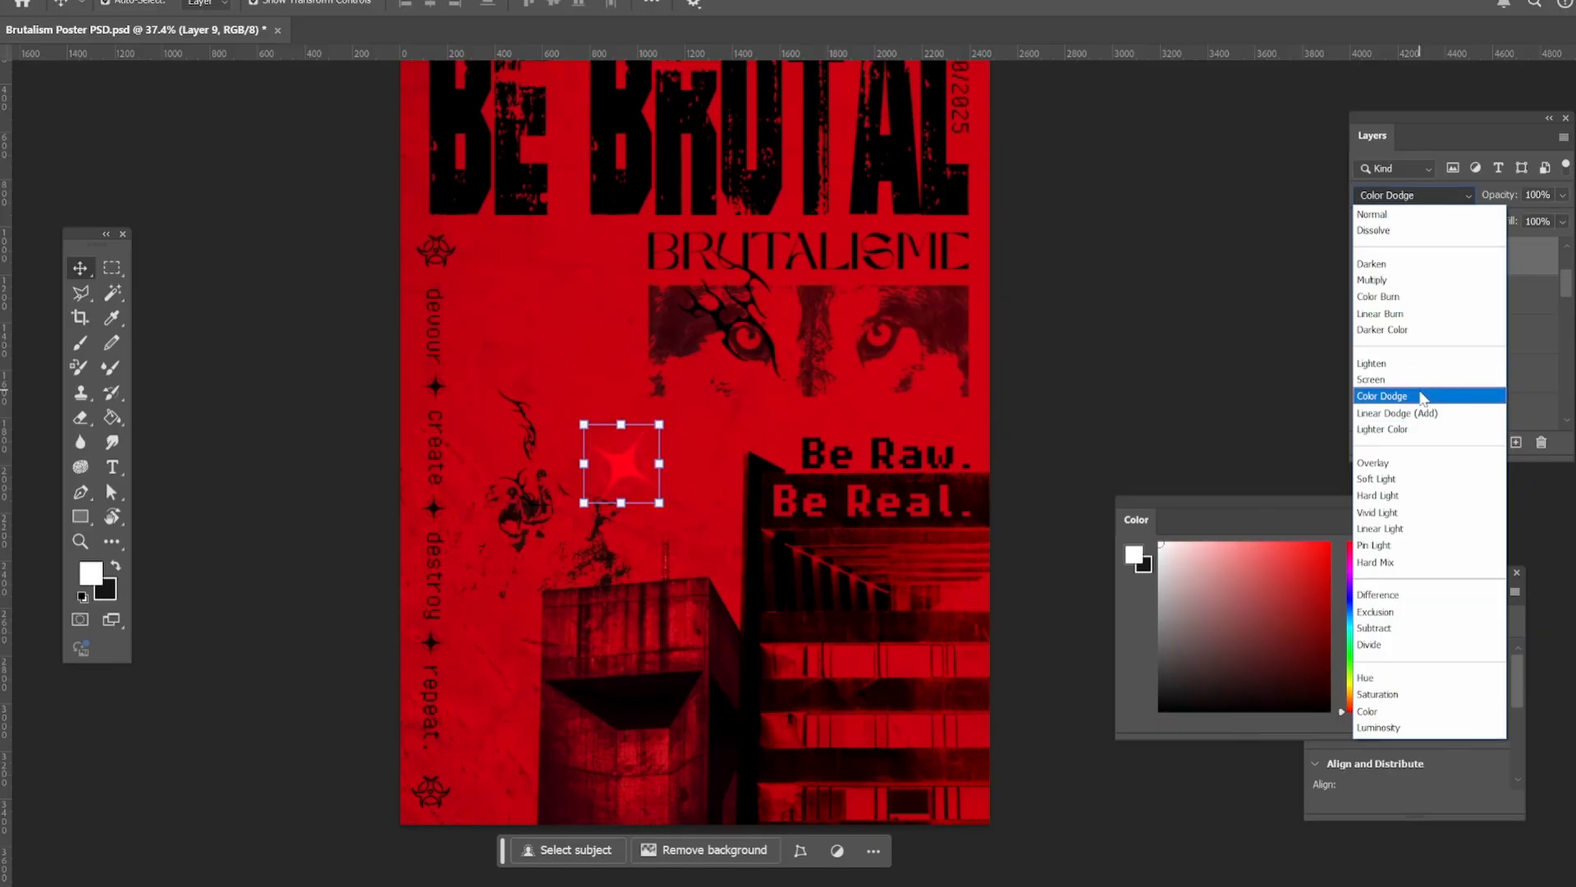
{"action": "left_click", "coordinate": [1420, 464]}
{"action": "left_click_drag", "start_coordinate": [621, 466], "coordinate": [756, 334]}
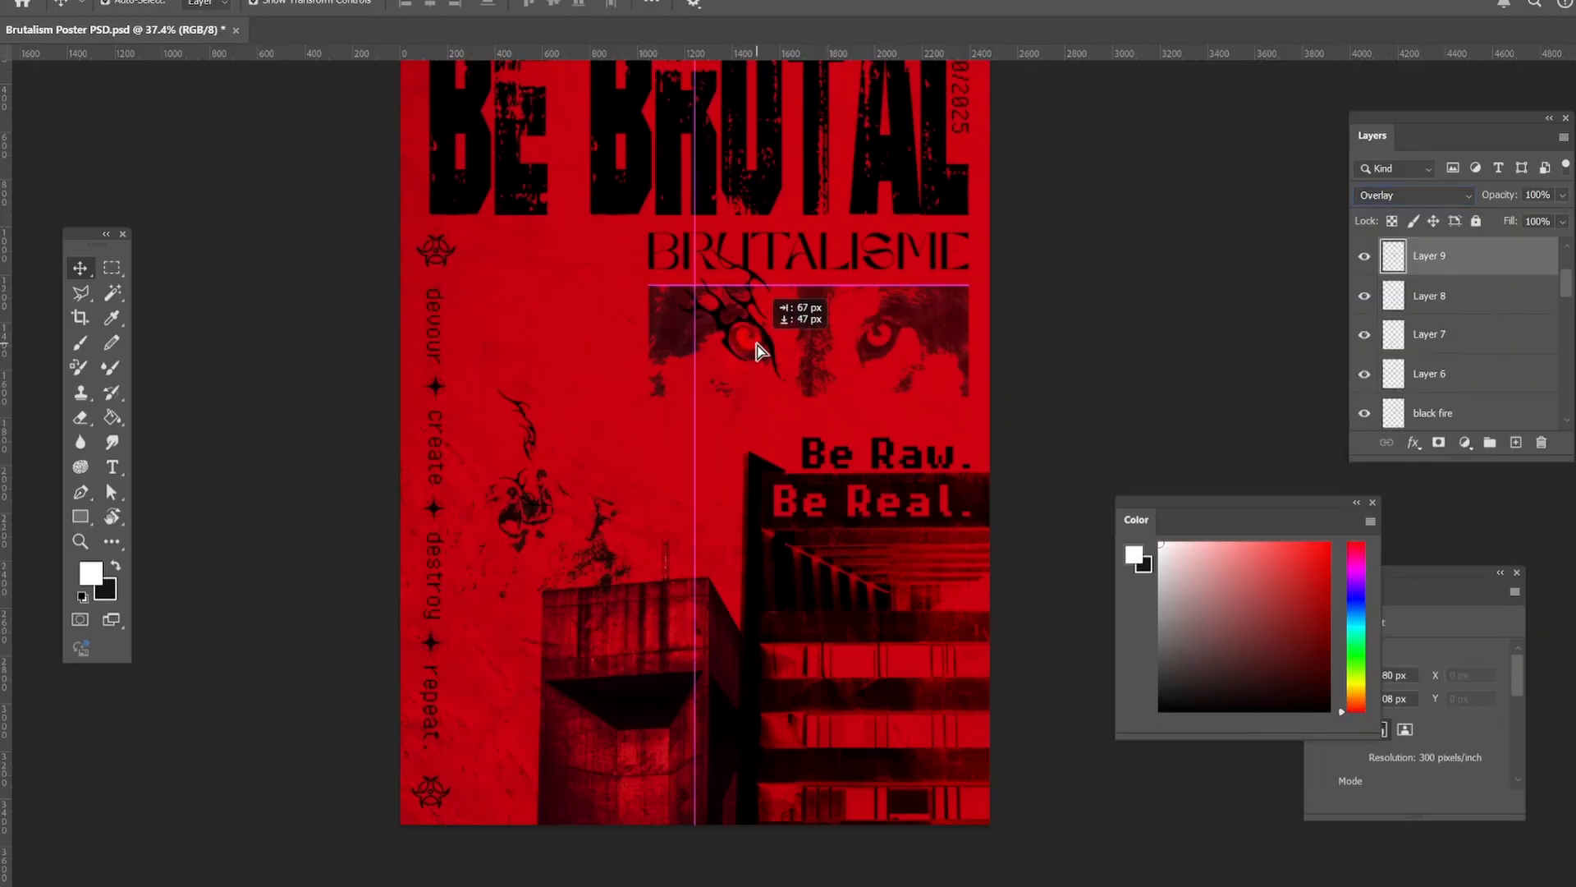
{"action": "left_click", "coordinate": [1412, 195]}
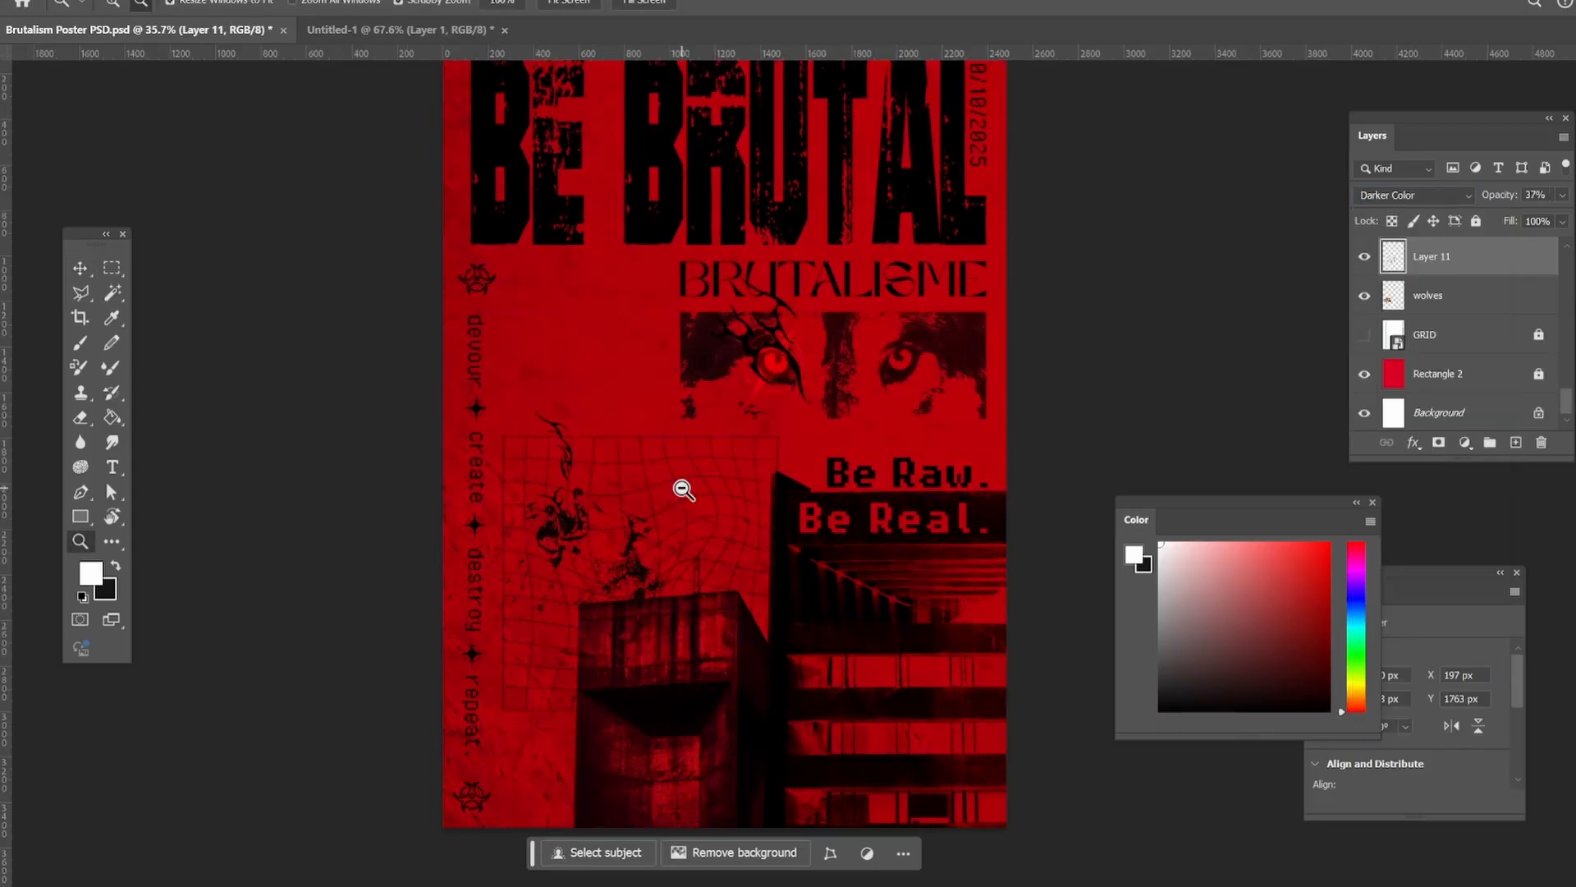
Nudge the warped grid on Layer 11 slightly upward with a free transform.
{"action": "left_click", "coordinate": [76, 273]}
{"action": "key", "text": "ctrl+t"}
{"action": "mouse_move", "coordinate": [633, 430]}
{"action": "left_mouse_down"}
{"action": "mouse_move", "coordinate": [633, 467]}
{"action": "mouse_move", "coordinate": [633, 427]}
{"action": "left_mouse_up"}
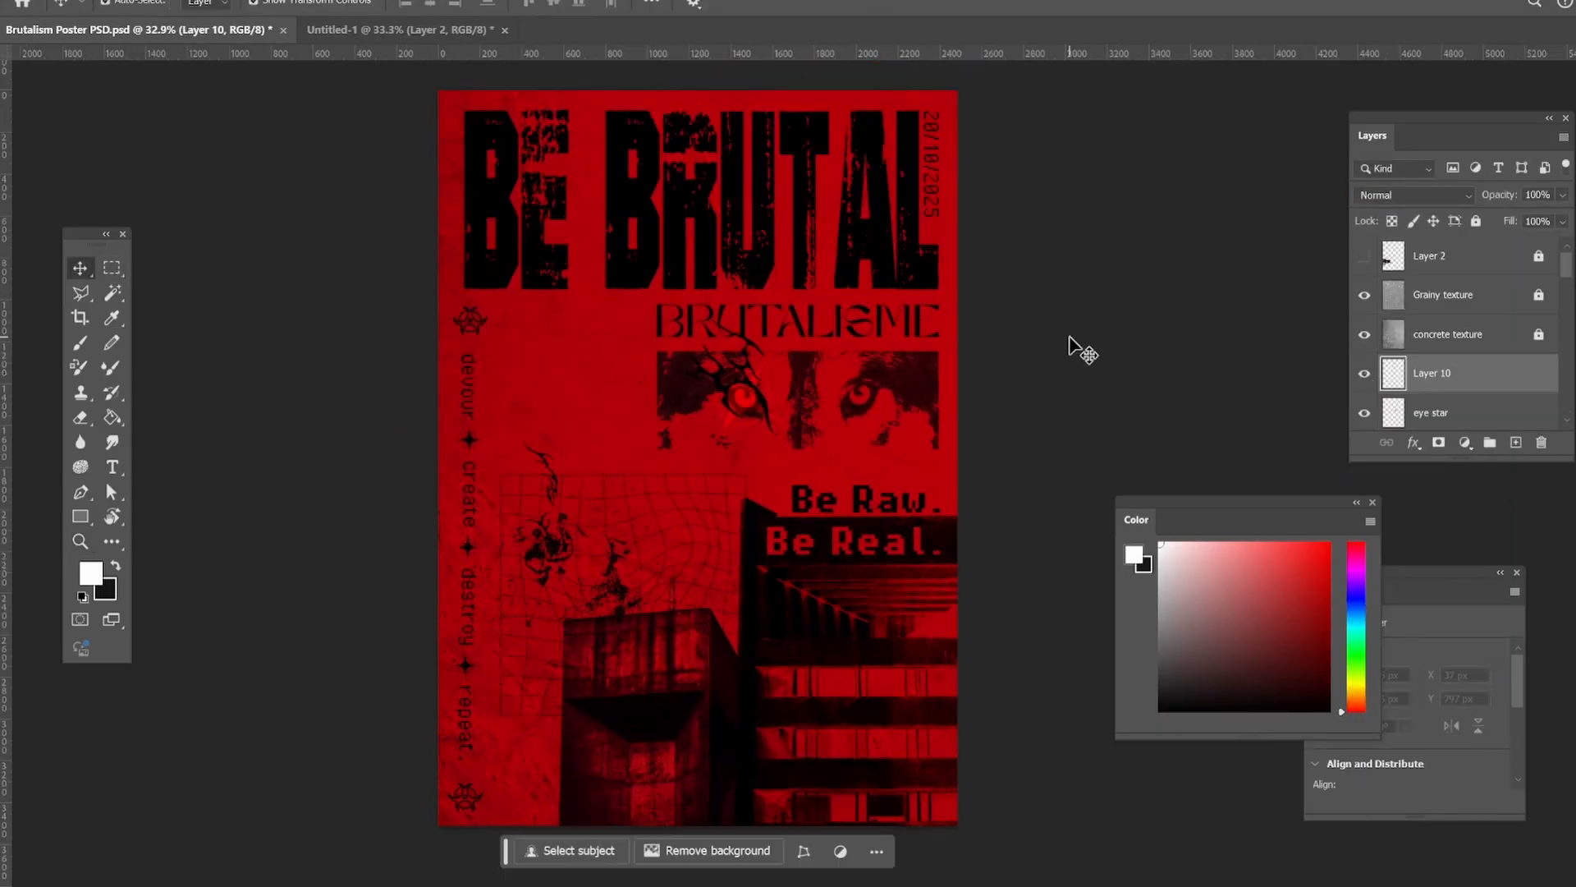
Paste the two rows of symbols, scale them down beside the wolf eyes photo, and set their blend mode to Multiply.
{"action": "key", "text": "ctrl+v"}
{"action": "key", "text": "ctrl+t"}
{"action": "left_click_drag", "start_coordinate": [1162, 327], "coordinate": [852, 454]}
{"action": "left_click", "coordinate": [1412, 195]}
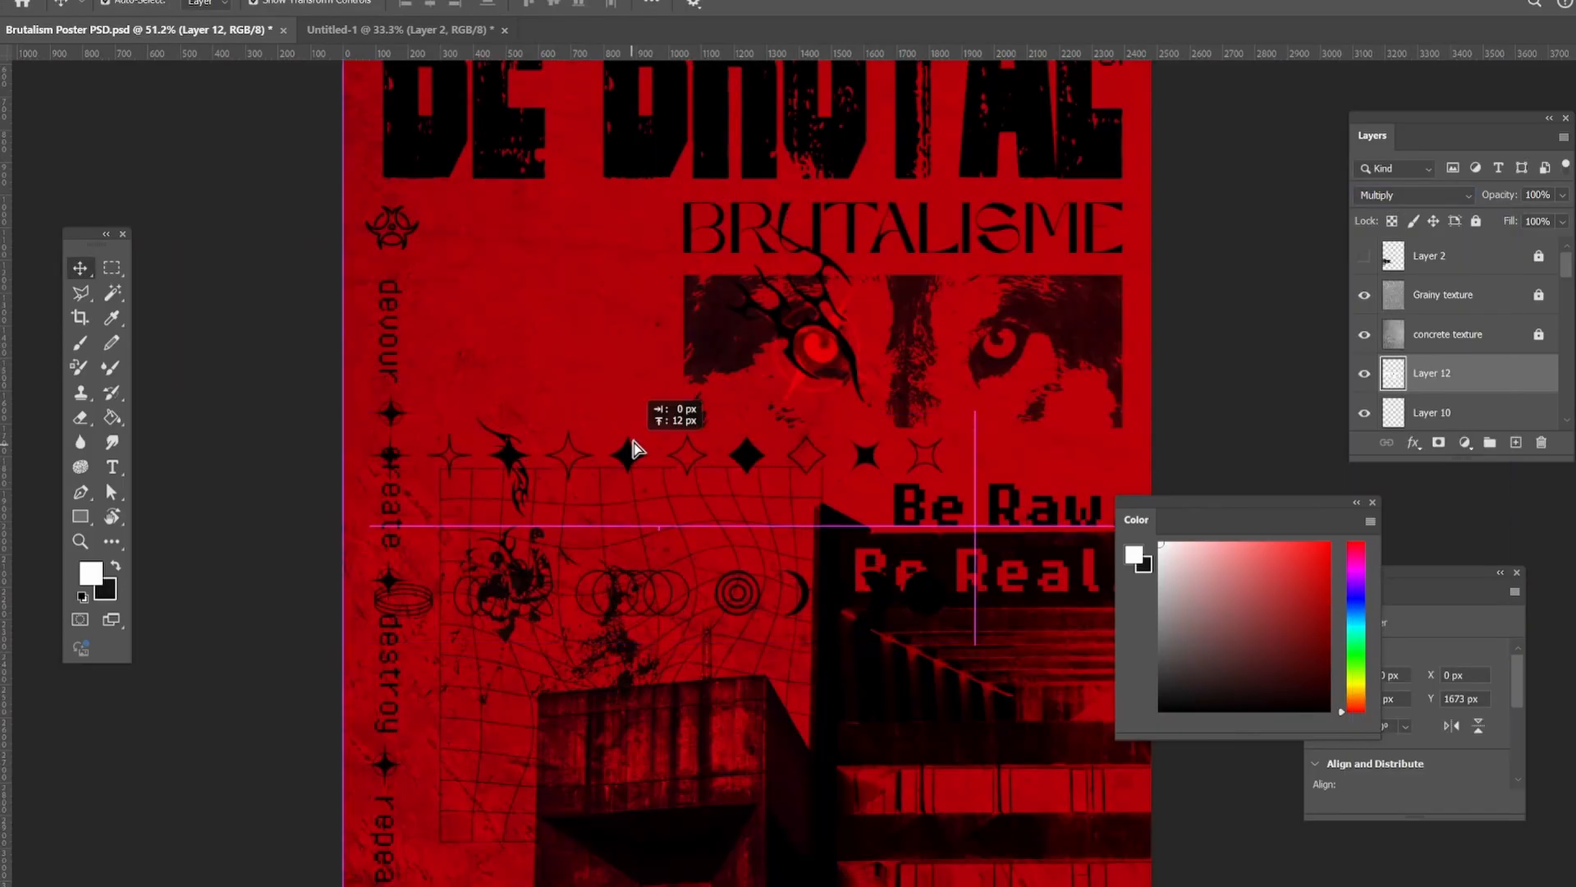
{"action": "left_click_drag", "start_coordinate": [633, 447], "coordinate": [695, 287]}
{"action": "left_click_drag", "start_coordinate": [1042, 232], "coordinate": [612, 342]}
{"action": "left_click_drag", "start_coordinate": [612, 341], "coordinate": [609, 342]}
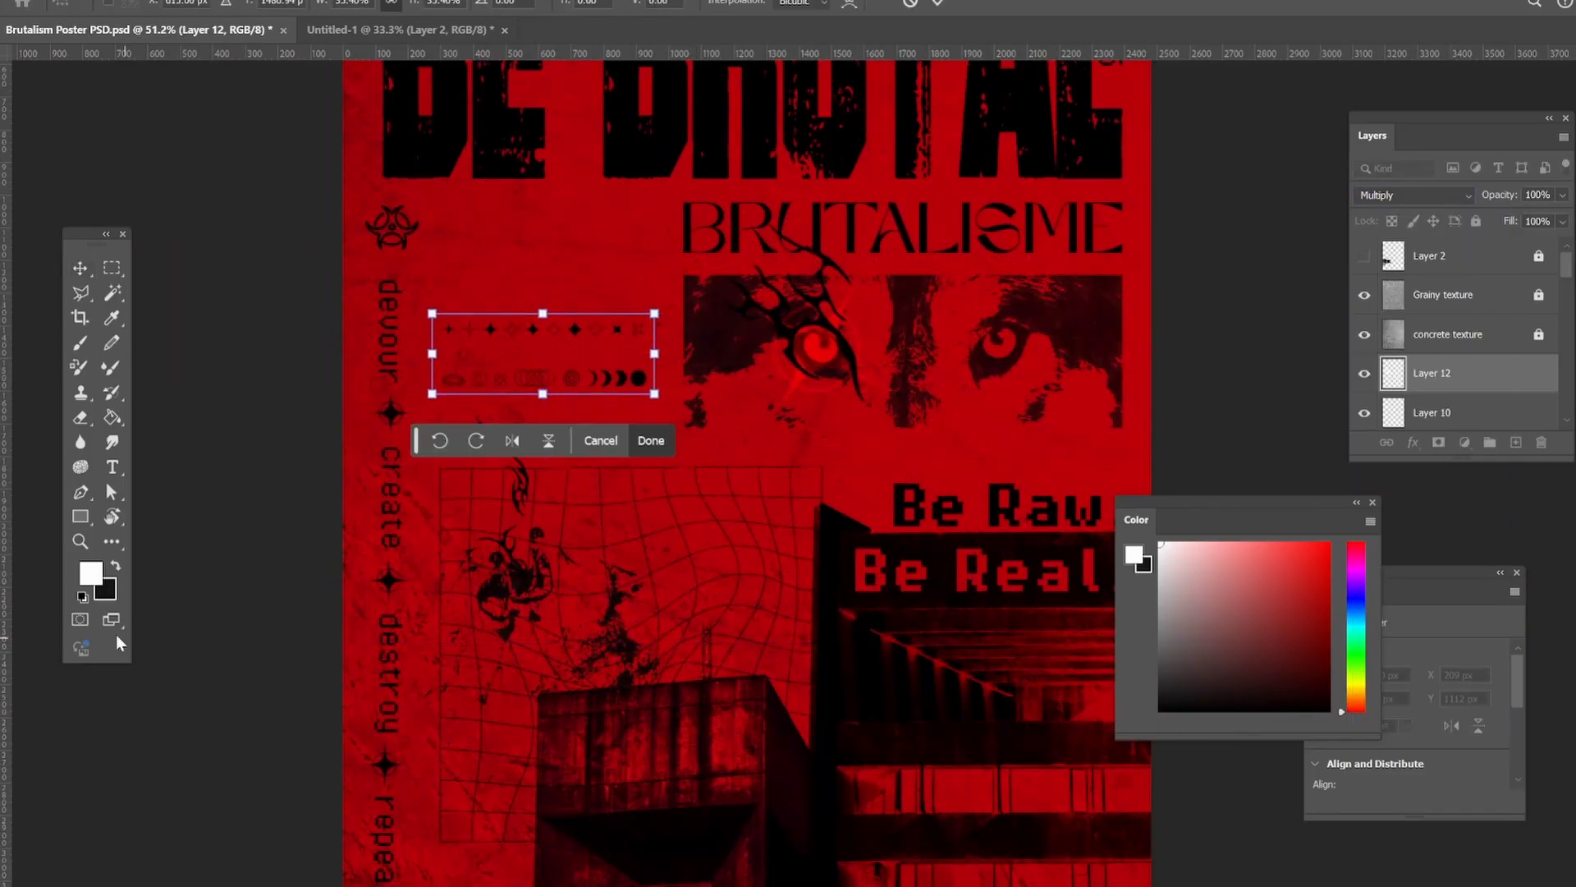
{"action": "key", "text": "Return"}
Separate the ring, crossed-ellipse and moon-phase symbols from the Layer 12 symbol rows, placing the pieces below them.
{"action": "left_click_drag", "start_coordinate": [444, 353], "coordinate": [515, 376]}
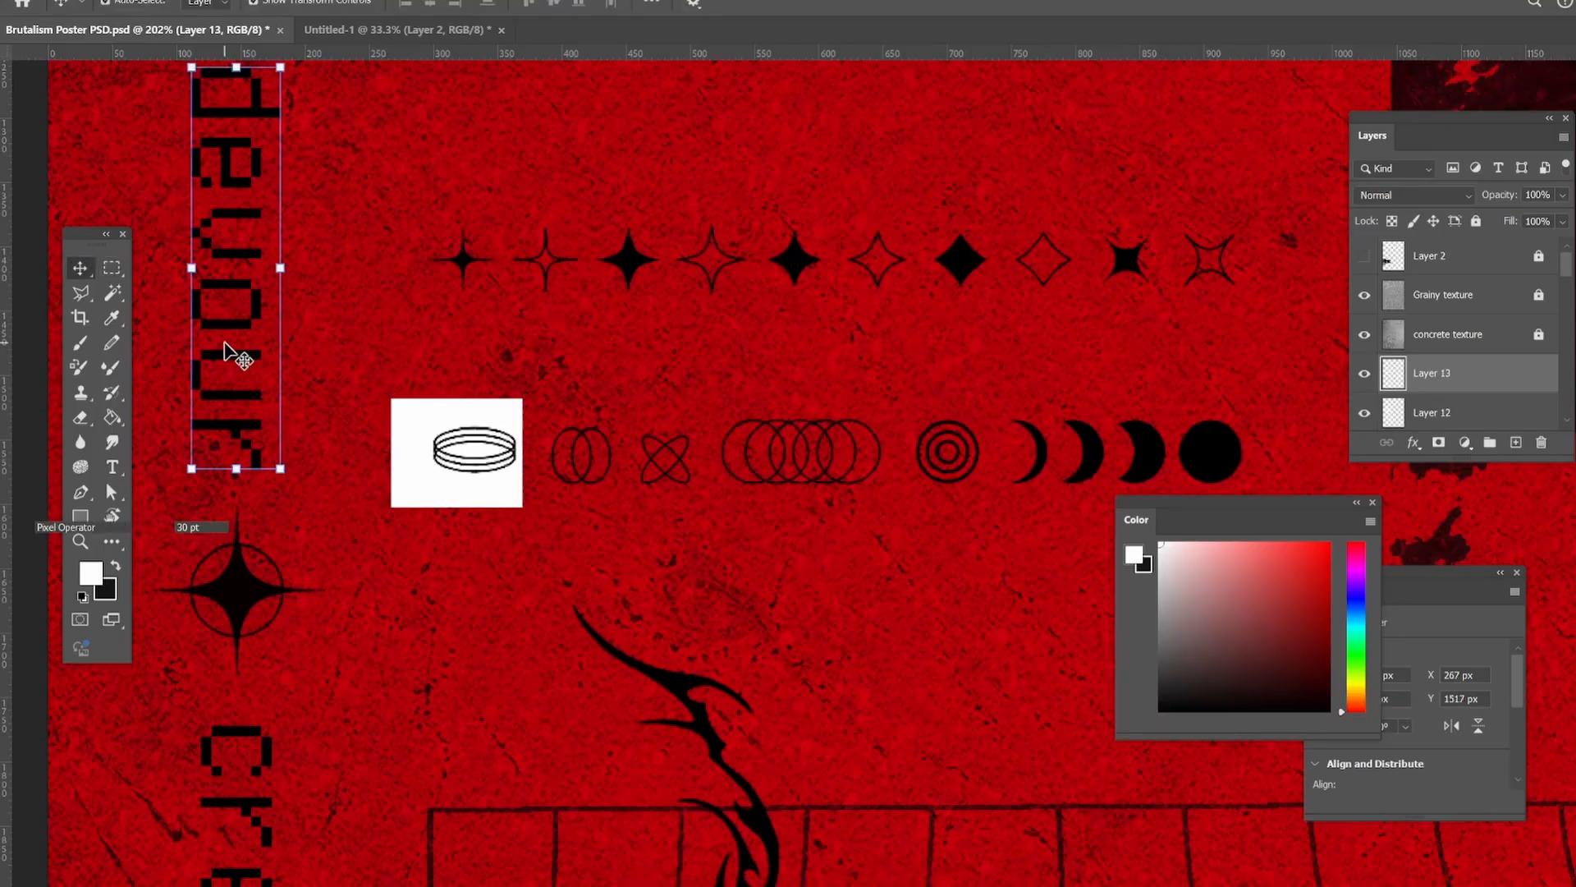
{"action": "left_click_drag", "start_coordinate": [504, 486], "coordinate": [943, 683]}
{"action": "left_click", "coordinate": [1445, 295]}
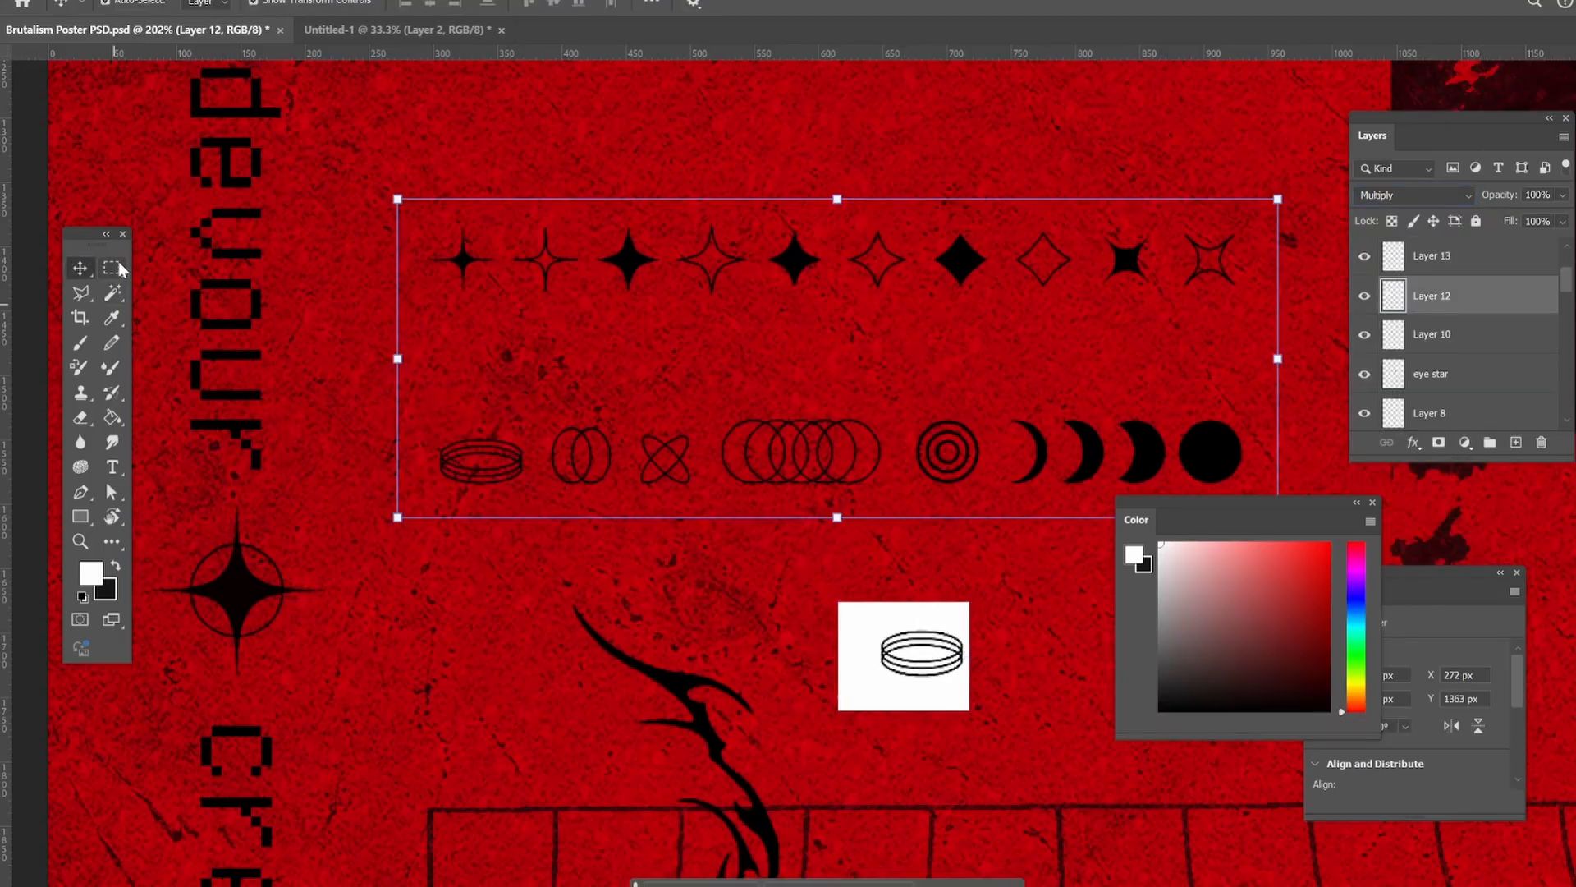
{"action": "key", "text": "m"}
{"action": "mouse_move", "coordinate": [626, 410]}
{"action": "left_mouse_down"}
{"action": "mouse_move", "coordinate": [719, 521]}
{"action": "mouse_move", "coordinate": [1041, 653]}
{"action": "left_mouse_up"}
{"action": "left_click", "coordinate": [81, 273]}
{"action": "key", "text": "ctrl+j"}
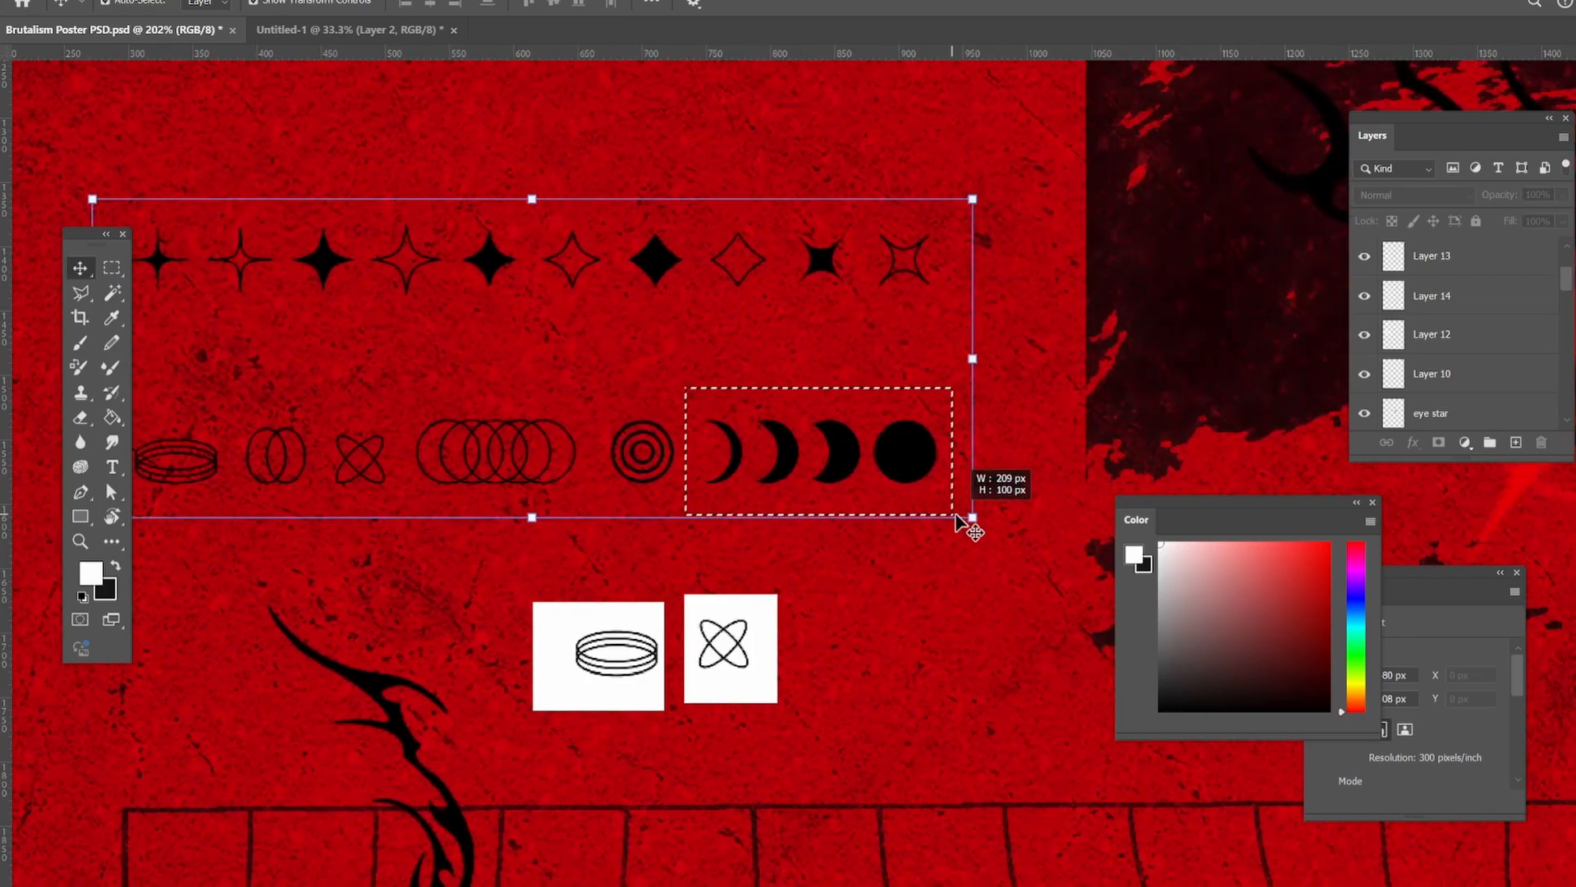
{"action": "left_click_drag", "start_coordinate": [696, 387], "coordinate": [961, 500]}
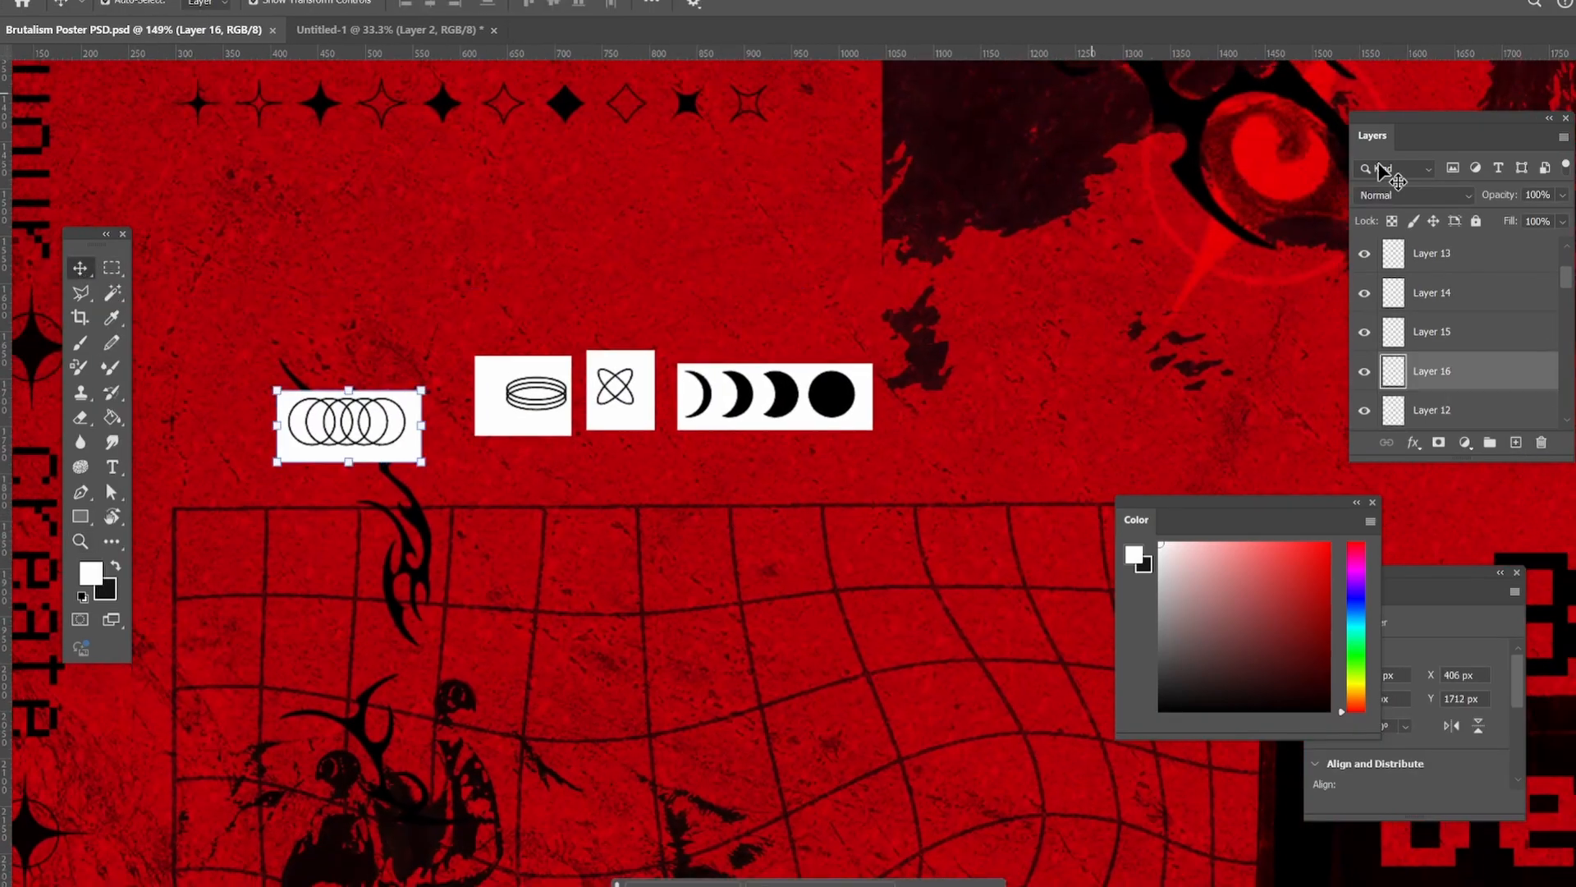
Set the blend mode of the overlapping circles, ring and crossed-ellipse symbols to Darken.
{"action": "left_click", "coordinate": [1412, 195]}
{"action": "left_click", "coordinate": [1379, 263]}
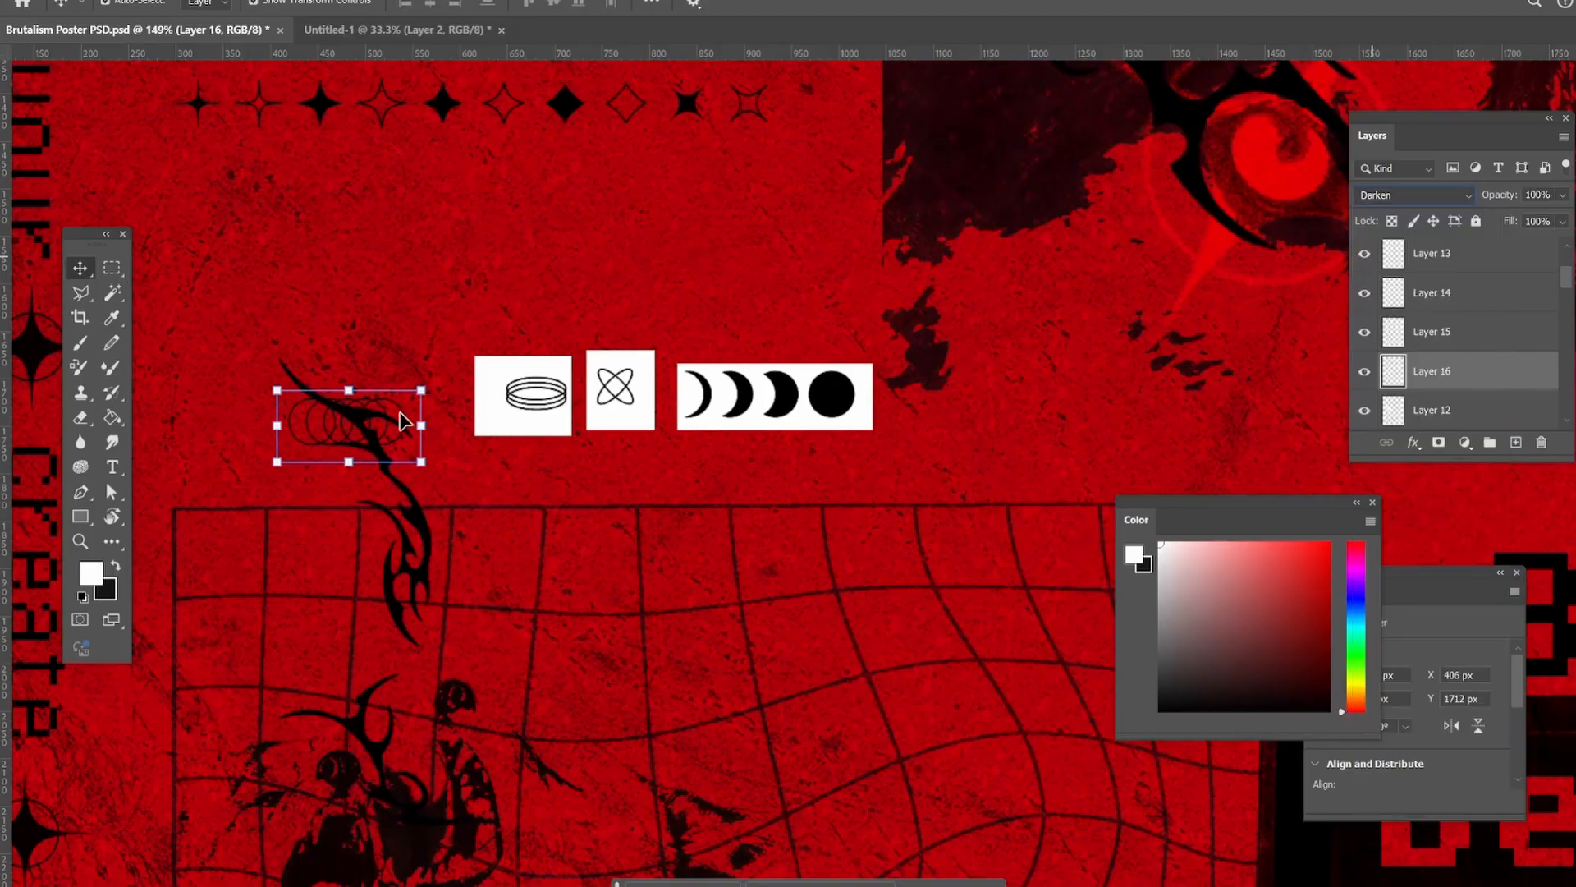
{"action": "left_click", "coordinate": [535, 394]}
{"action": "left_click", "coordinate": [1412, 195]}
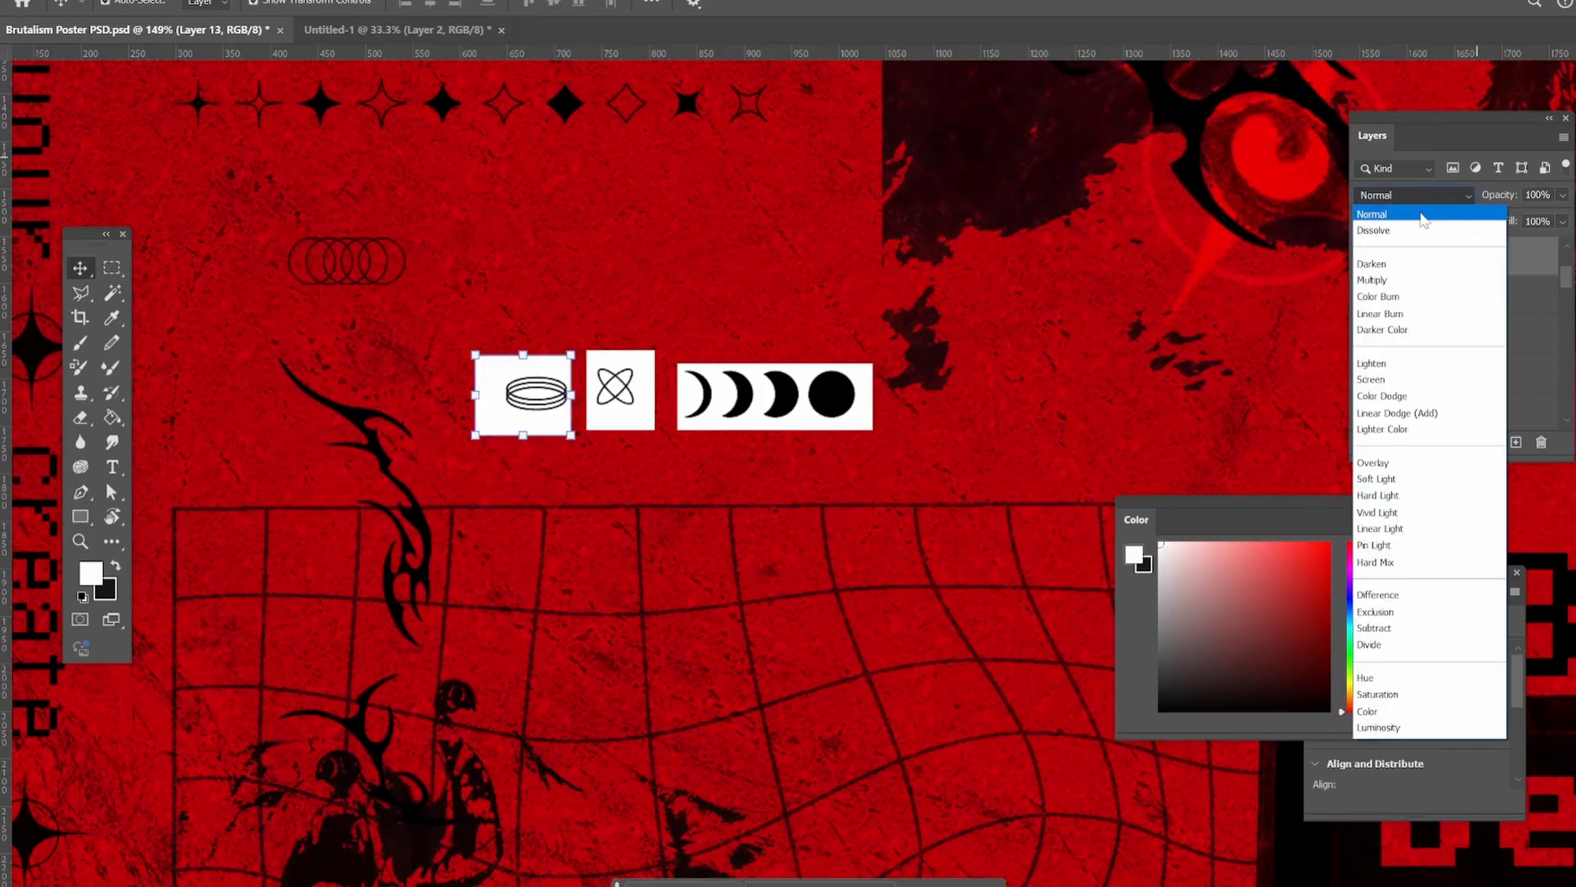
{"action": "left_click", "coordinate": [1395, 271]}
{"action": "left_click", "coordinate": [619, 390]}
{"action": "left_click", "coordinate": [1412, 196]}
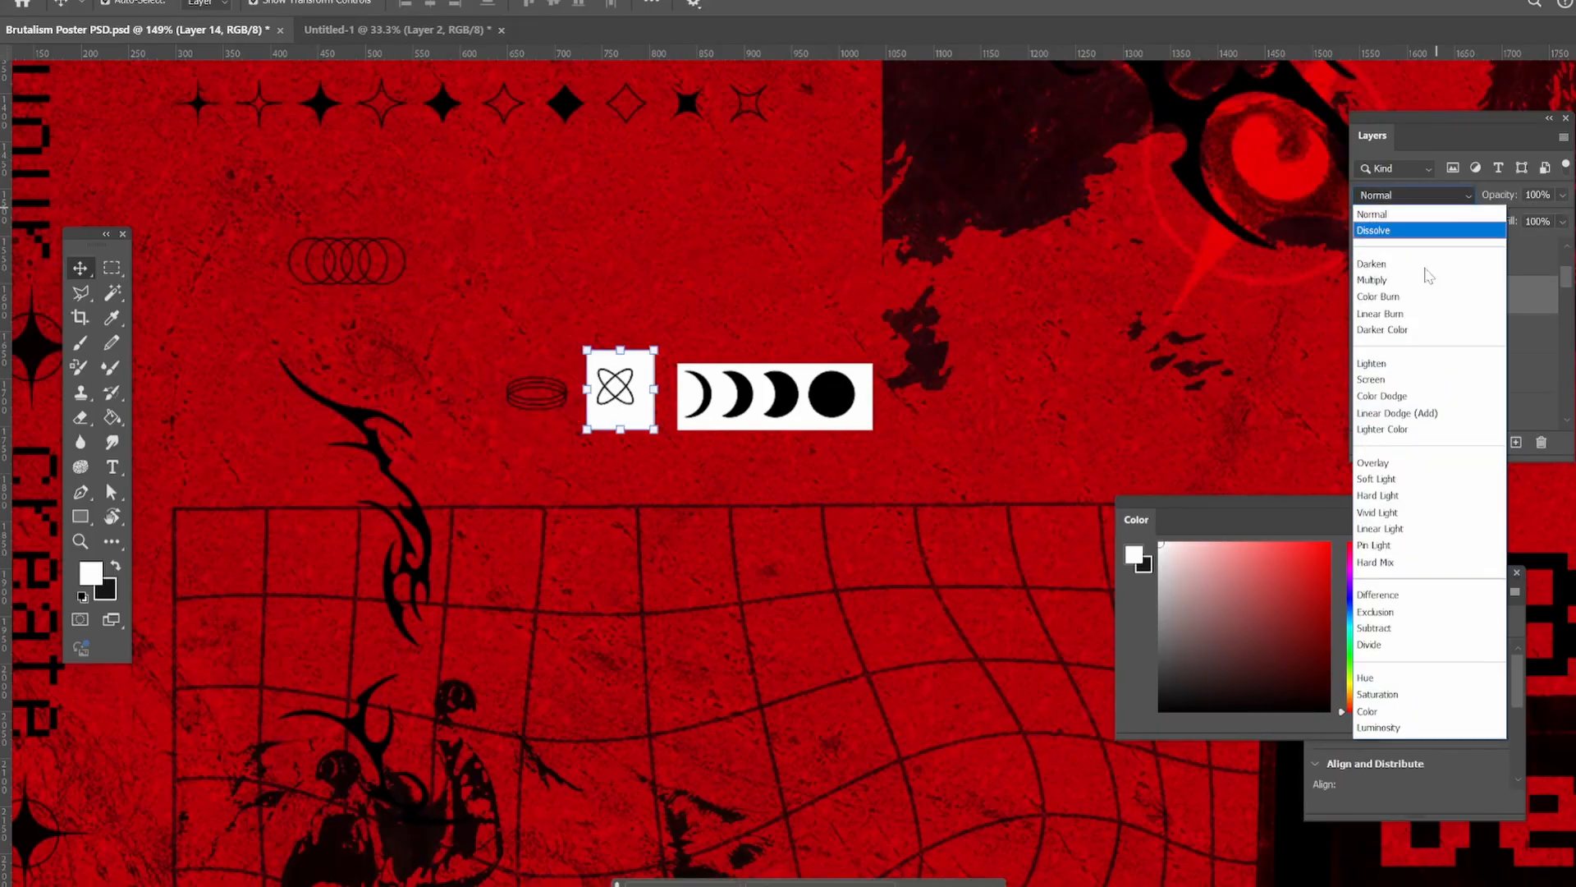
{"action": "left_click", "coordinate": [1396, 271]}
Set the moon-phase symbols' blend mode to Darken and move them just above the warped grid's upper right corner.
{"action": "left_click", "coordinate": [837, 400]}
{"action": "left_click", "coordinate": [1412, 195]}
{"action": "left_click", "coordinate": [1395, 271]}
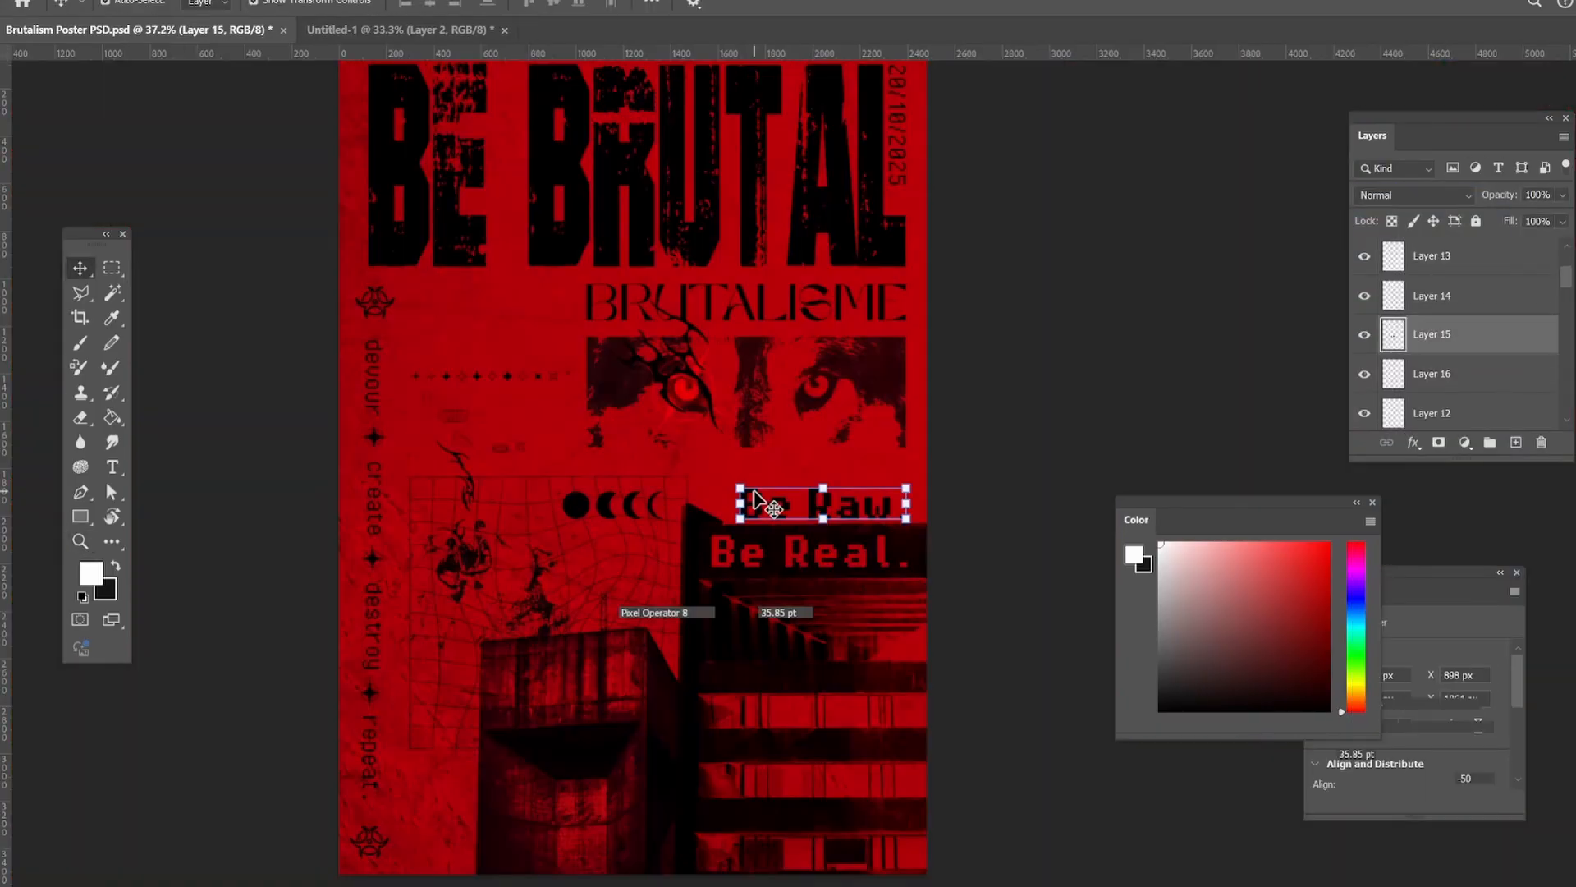
{"action": "left_click_drag", "start_coordinate": [609, 456], "coordinate": [613, 415]}
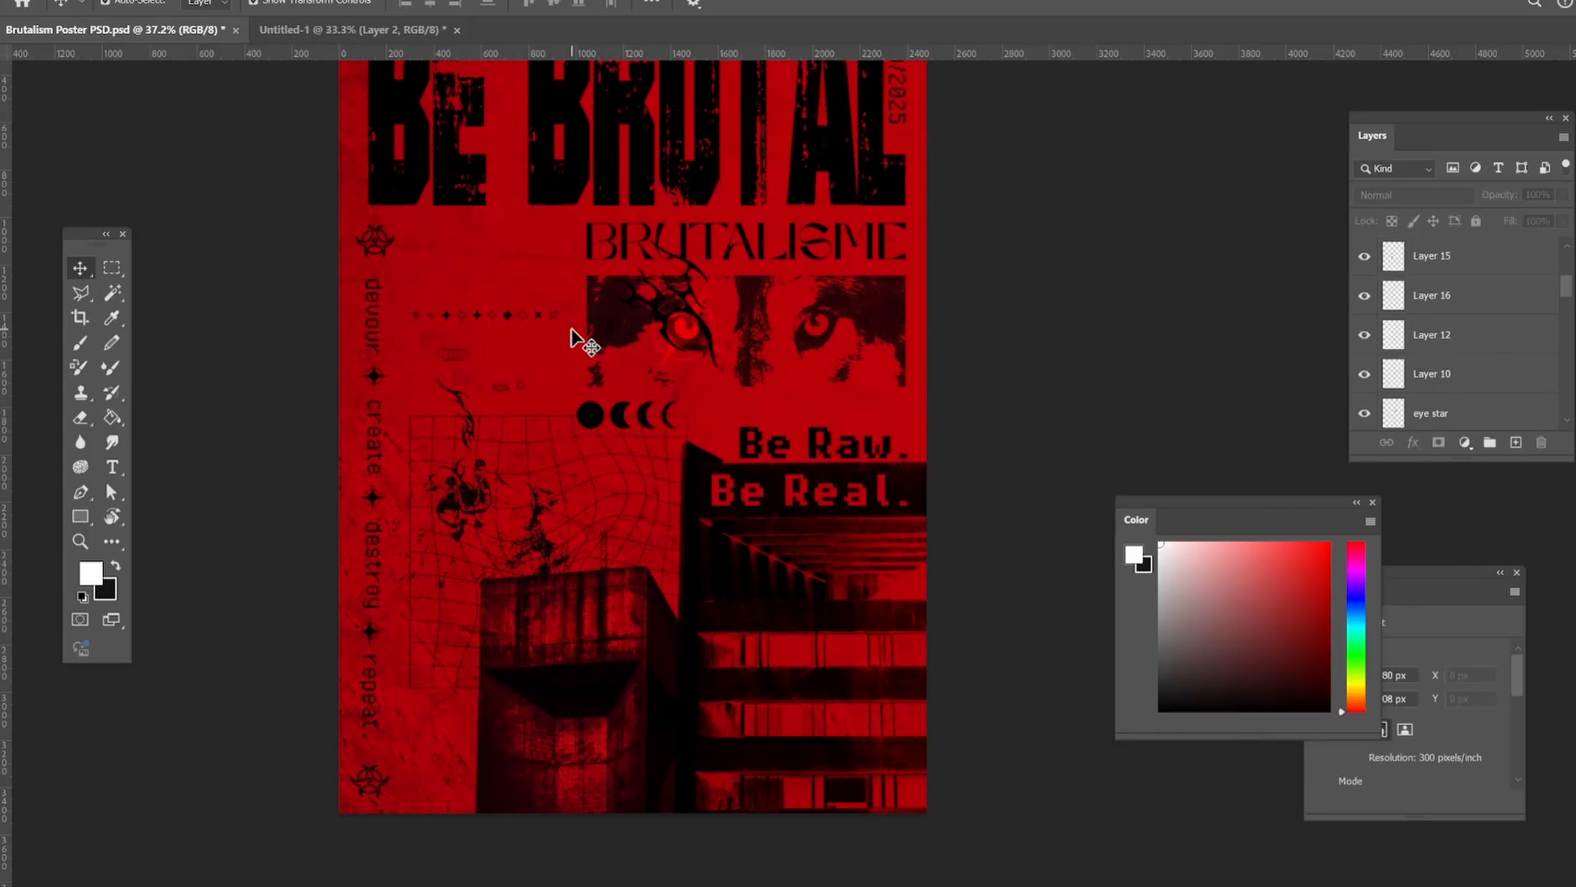
Rotate the Layer 12 star row to -90°, enlarge it to about 128%, and place it vertically between "repeat." and the concrete tower.
{"action": "left_click_drag", "start_coordinate": [496, 320], "coordinate": [508, 249]}
{"action": "scroll", "coordinate": [510, 249], "scroll_direction": "up", "scroll_amount": 2}
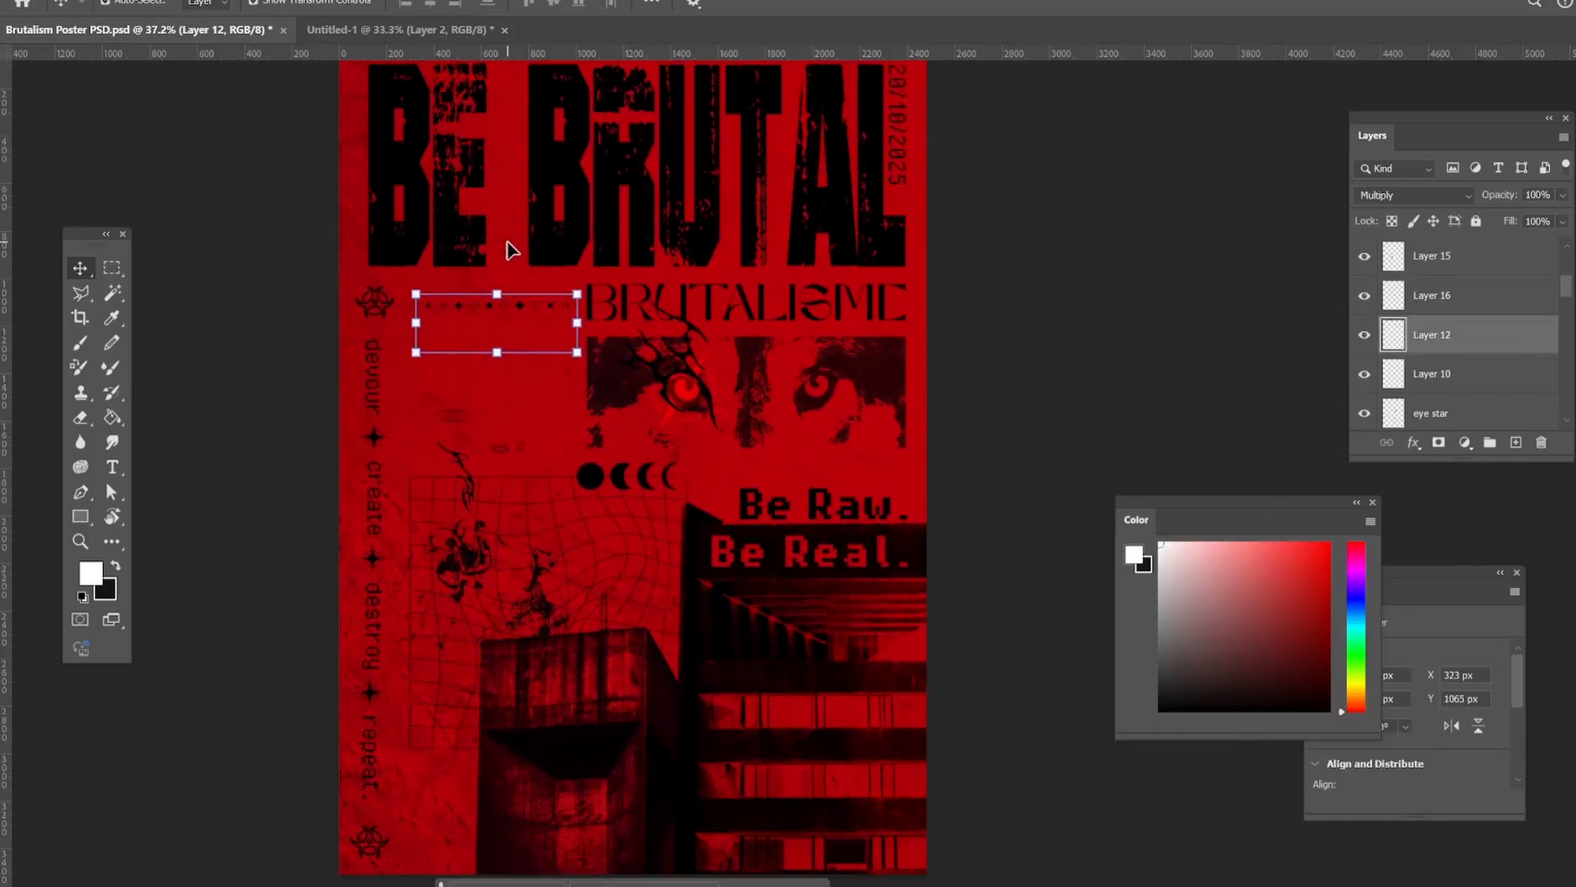
{"action": "left_click_drag", "start_coordinate": [582, 341], "coordinate": [422, 719]}
{"action": "scroll", "coordinate": [465, 321], "scroll_direction": "down", "scroll_amount": 2}
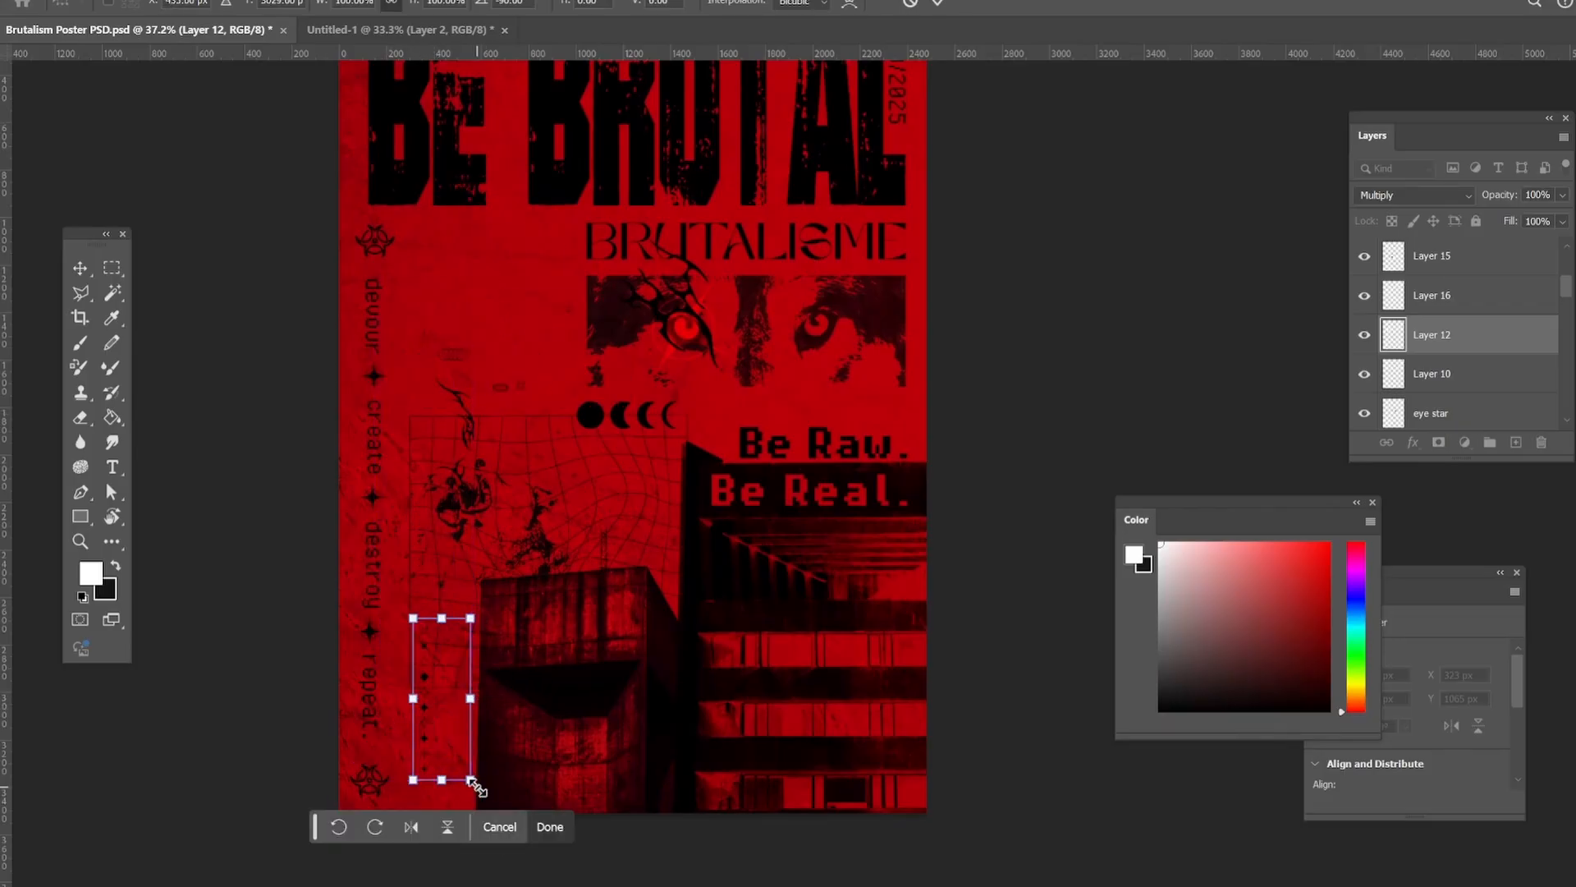
{"action": "left_click_drag", "start_coordinate": [477, 787], "coordinate": [493, 831]}
{"action": "left_click_drag", "start_coordinate": [429, 768], "coordinate": [426, 774]}
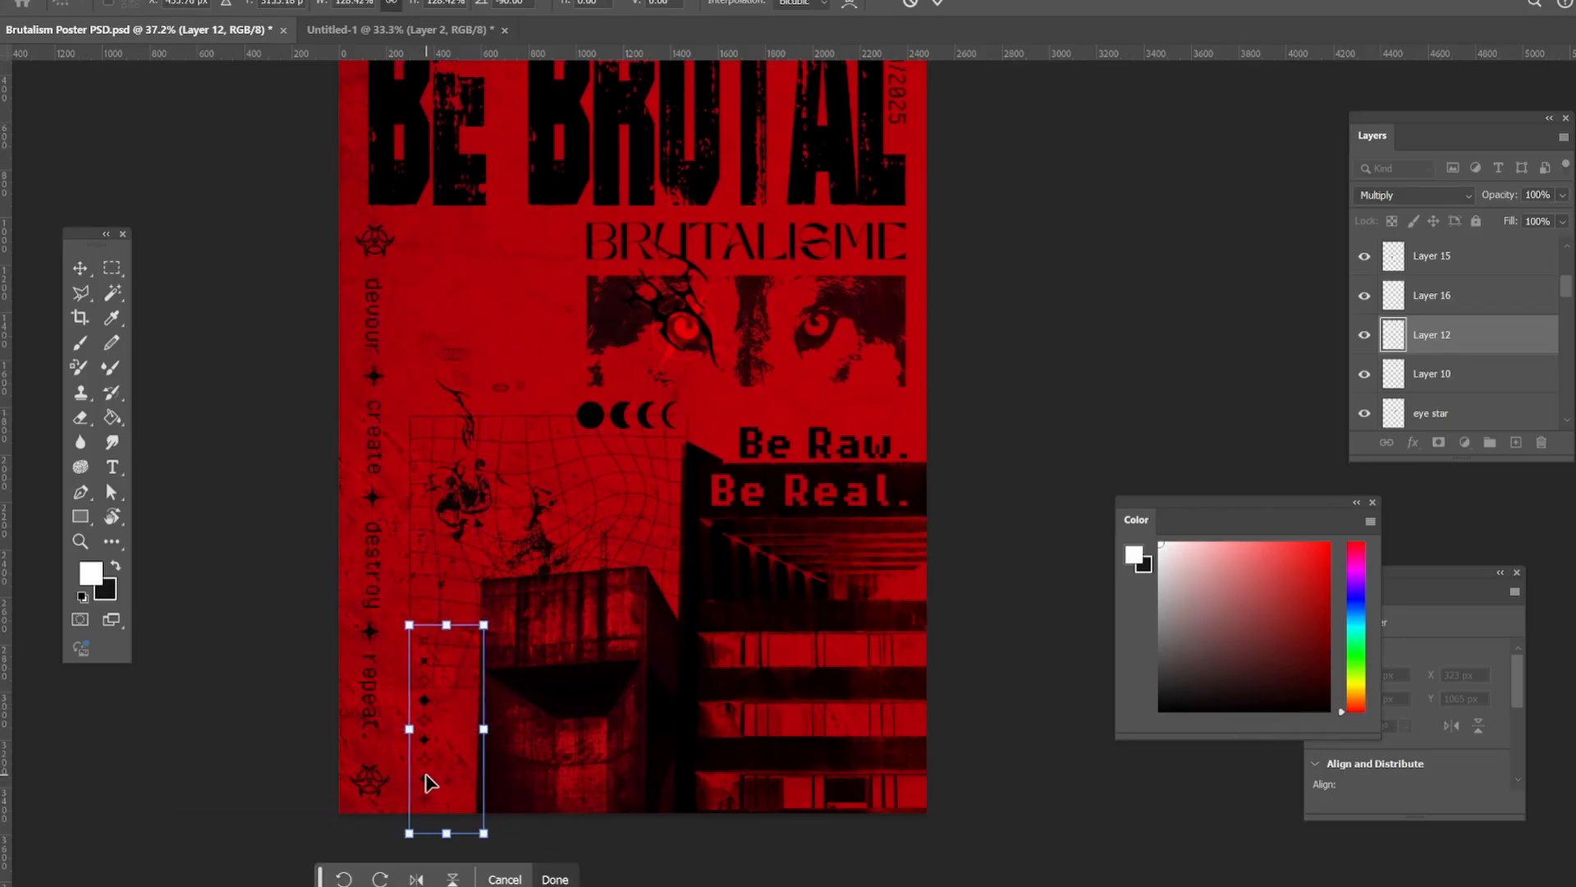
{"action": "key", "text": "Return"}
{"action": "scroll", "coordinate": [211, 394], "scroll_direction": "up", "scroll_amount": 5}
Enlarge the overlapping circles symbol on Layer 16 and place it between "devour" and the wolf eyes.
{"action": "left_click", "coordinate": [79, 268]}
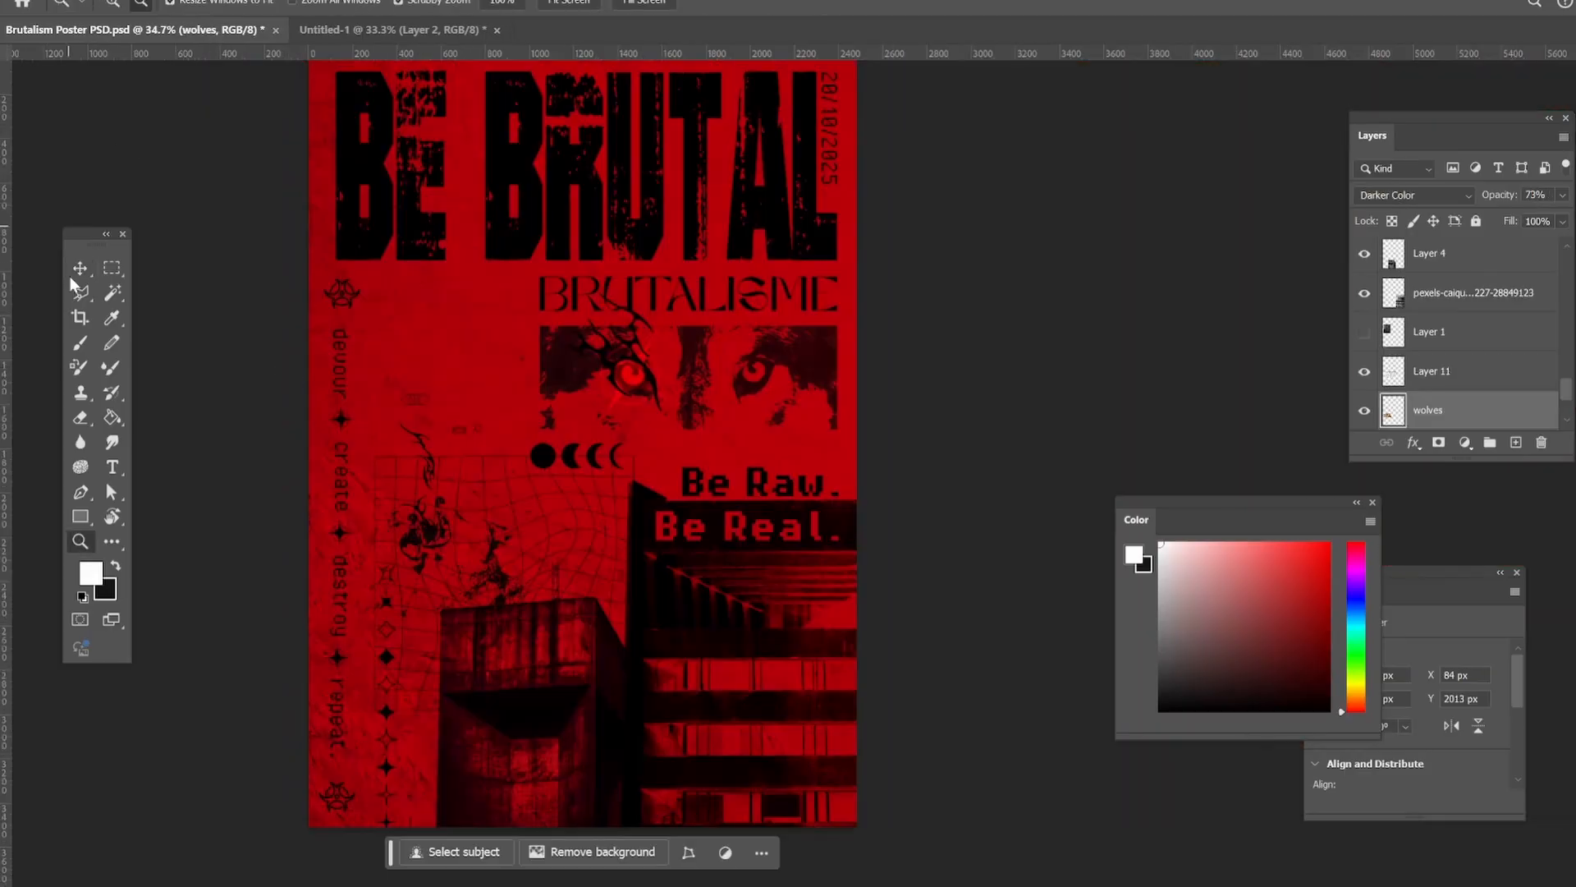
{"action": "left_click", "coordinate": [80, 268]}
{"action": "left_click", "coordinate": [416, 399]}
{"action": "left_click_drag", "start_coordinate": [431, 391], "coordinate": [485, 364]}
{"action": "key", "text": "Return"}
{"action": "left_click", "coordinate": [111, 293]}
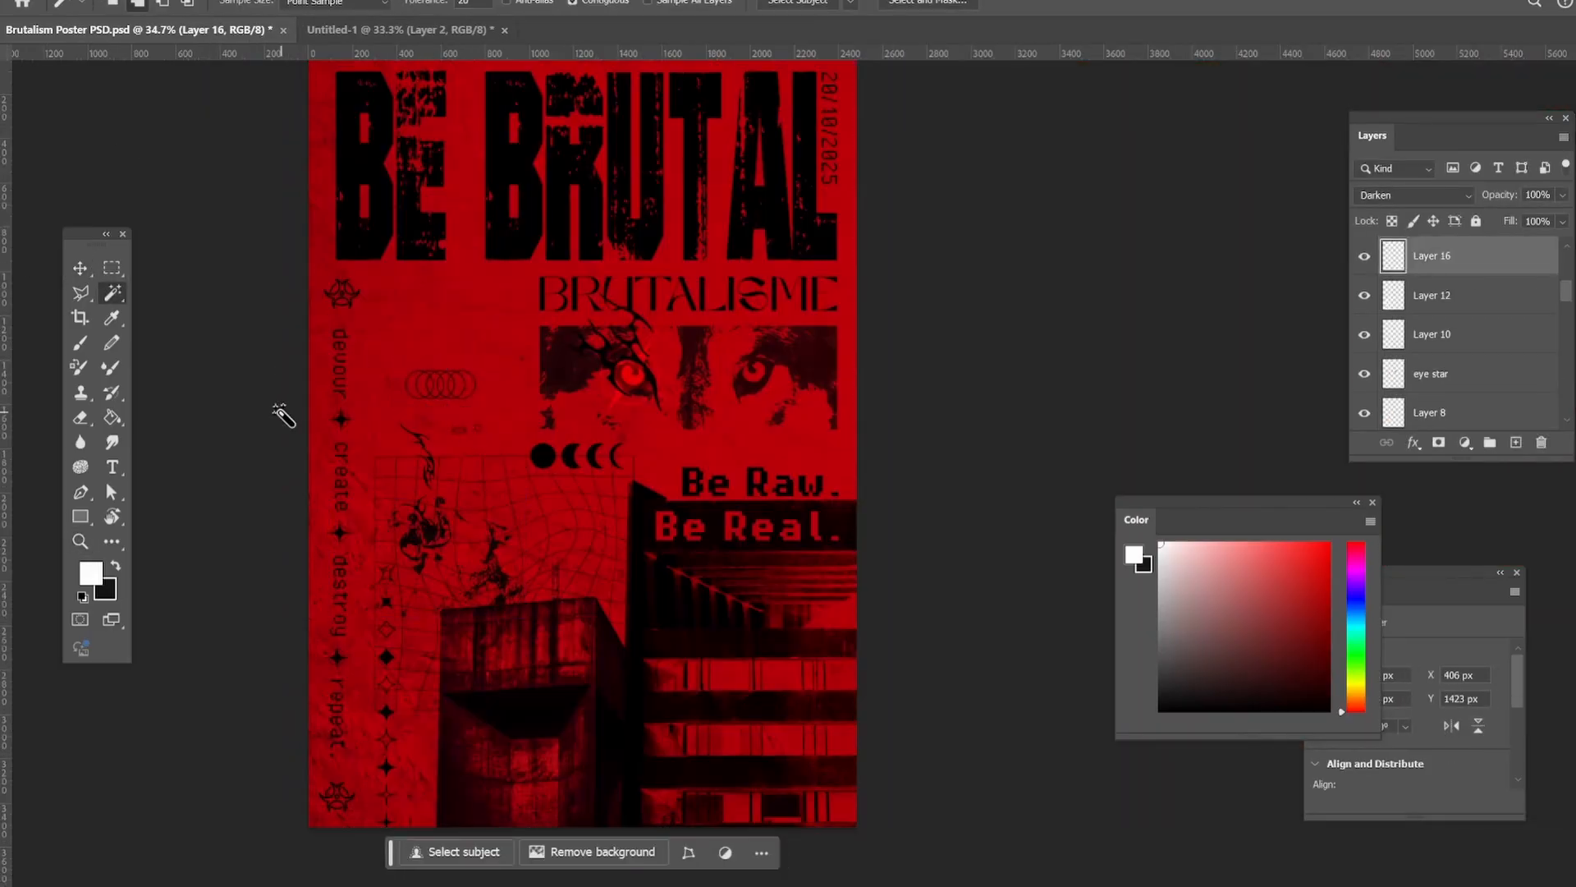
Move the crossed-ellipse symbol on Layer 14 above the overlapping circles and enlarge it.
{"action": "left_click", "coordinate": [80, 268]}
{"action": "left_click", "coordinate": [479, 430]}
{"action": "left_click_drag", "start_coordinate": [485, 420], "coordinate": [443, 323]}
{"action": "left_click_drag", "start_coordinate": [464, 337], "coordinate": [483, 356]}
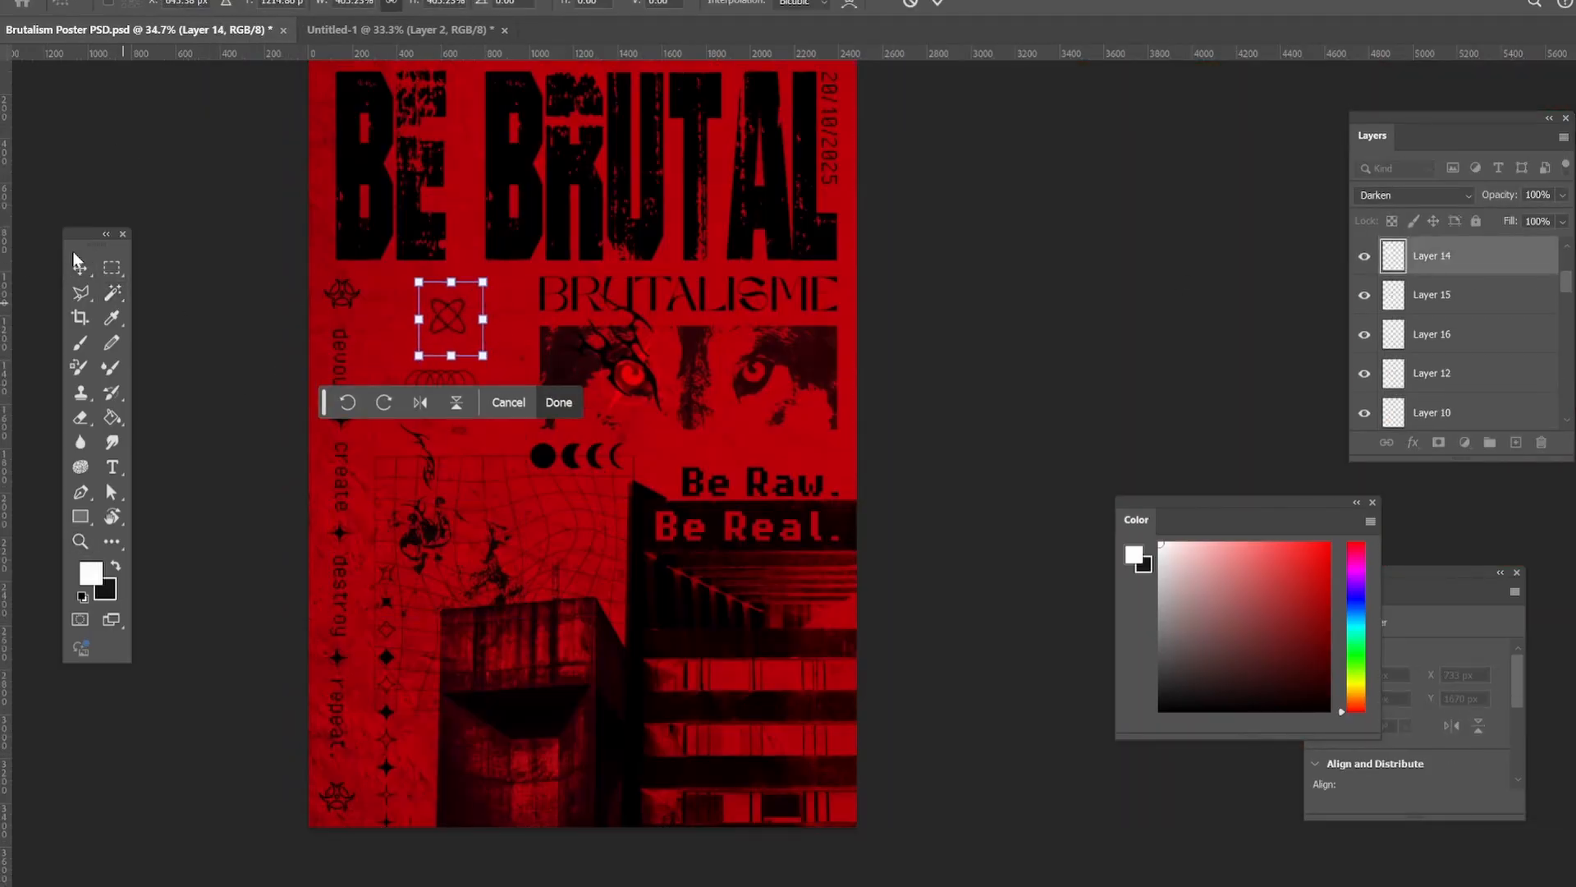
Move the crossed-ellipse symbol into the gap between "BE" and "BRUTAL" in the title.
{"action": "left_click", "coordinate": [79, 268]}
{"action": "left_click", "coordinate": [156, 288]}
{"action": "left_click", "coordinate": [459, 428]}
{"action": "left_click_drag", "start_coordinate": [474, 420], "coordinate": [469, 238]}
{"action": "left_click", "coordinate": [80, 268]}
{"action": "left_click", "coordinate": [151, 279]}
{"action": "scroll", "coordinate": [151, 278], "scroll_direction": "up", "scroll_amount": 1}
{"action": "left_click_drag", "start_coordinate": [472, 238], "coordinate": [470, 228]}
{"action": "left_click", "coordinate": [259, 280]}
{"action": "scroll", "coordinate": [259, 280], "scroll_direction": "down", "scroll_amount": 2}
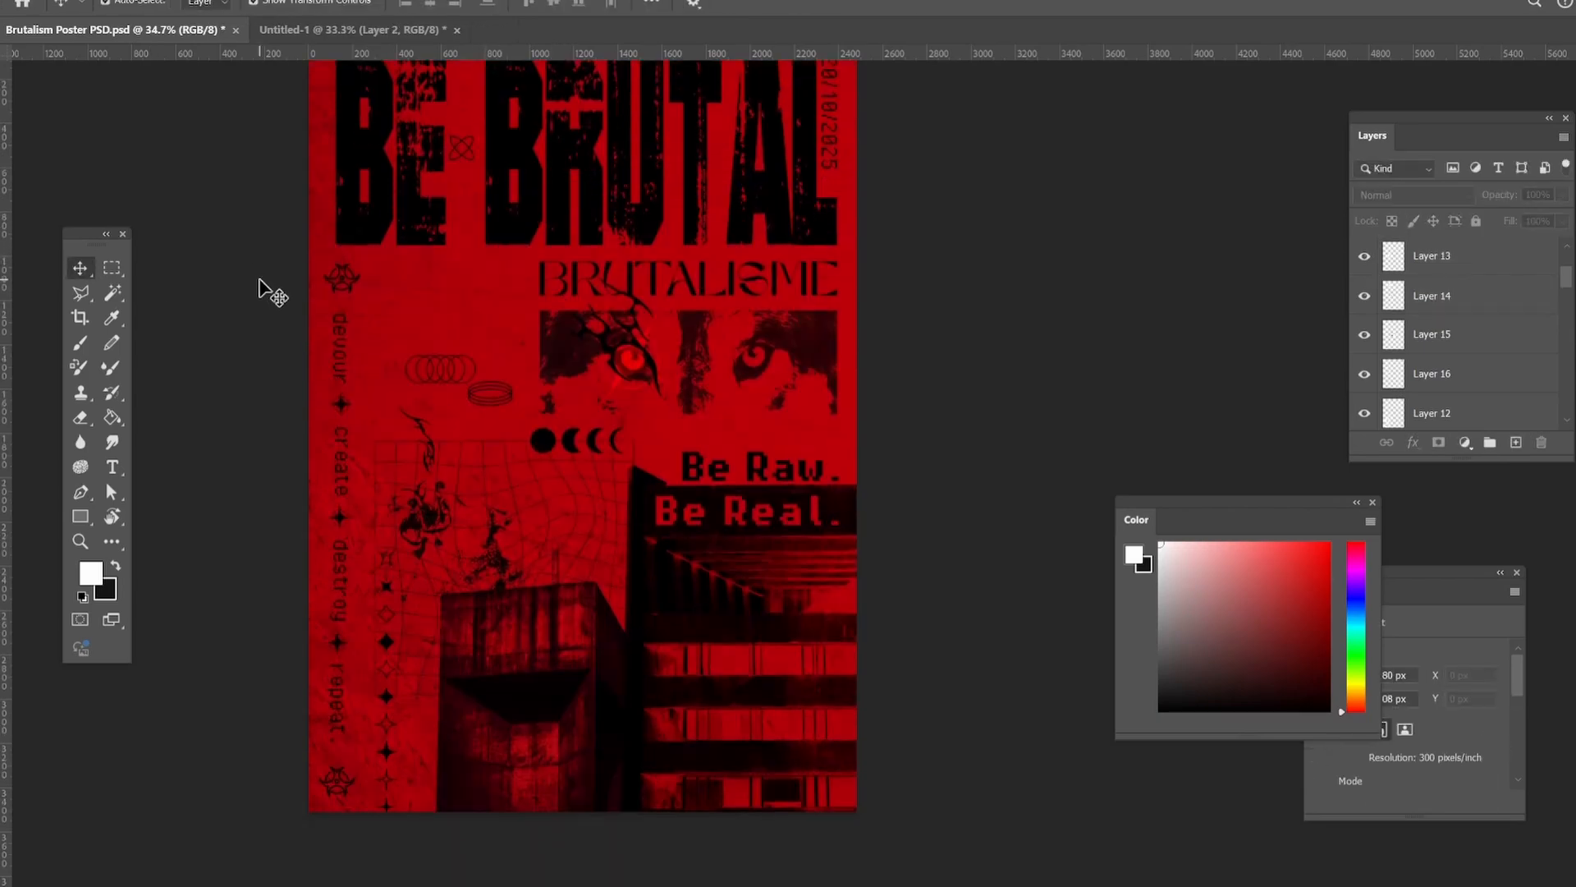
Move the overlapping circles symbol directly beside the start of "BRUTALISME".
{"action": "scroll", "coordinate": [319, 345], "scroll_direction": "up", "scroll_amount": 5}
{"action": "left_click", "coordinate": [524, 493]}
{"action": "left_click_drag", "start_coordinate": [587, 476], "coordinate": [584, 353]}
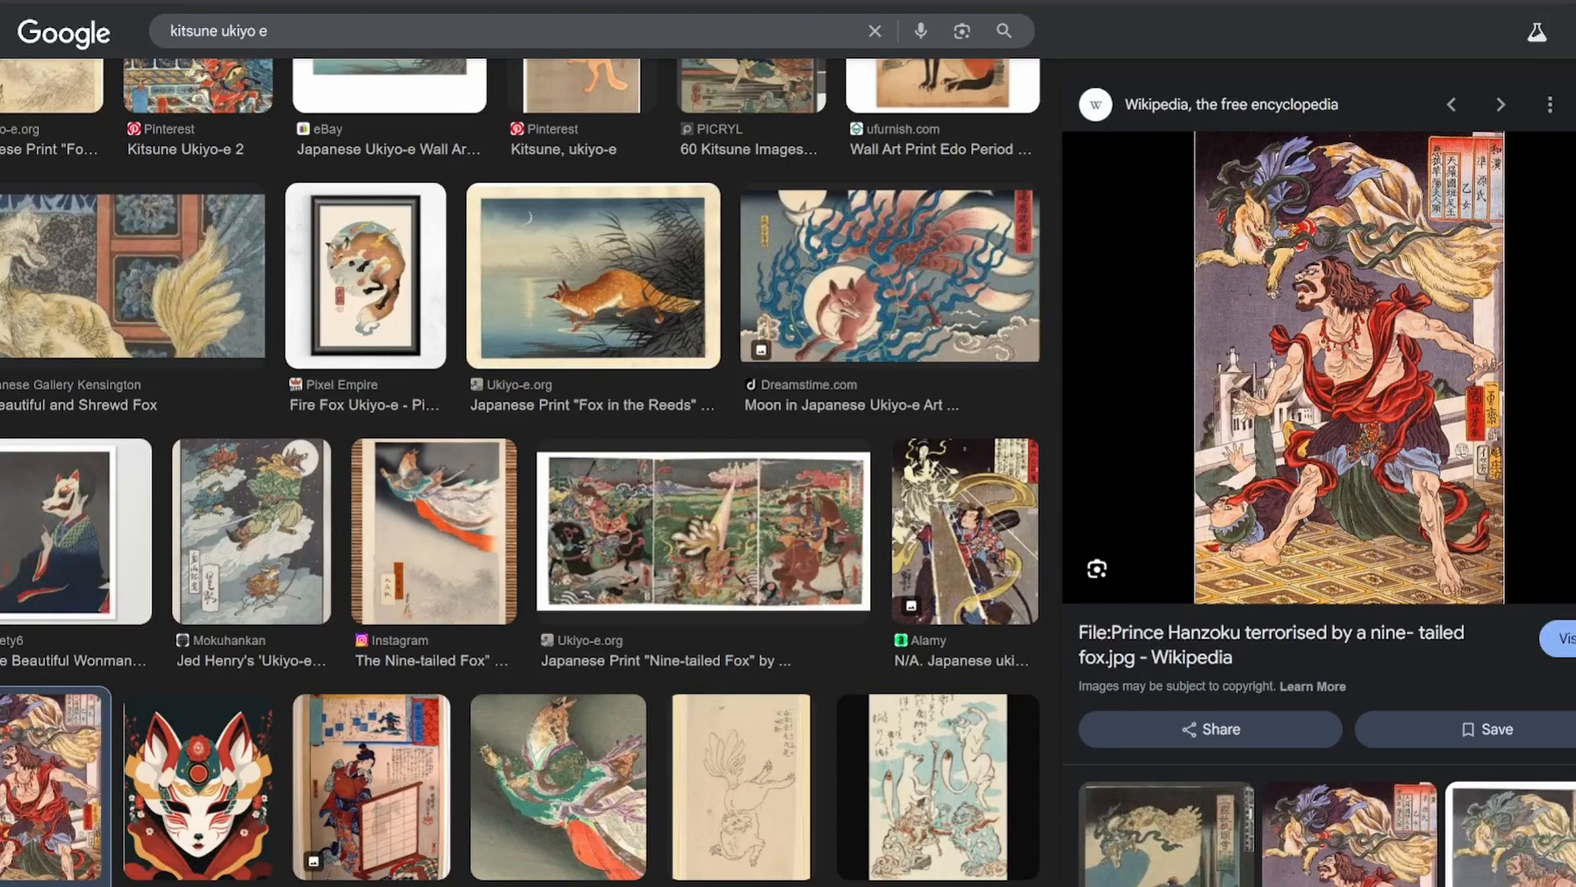
{"action": "key", "text": "Escape"}
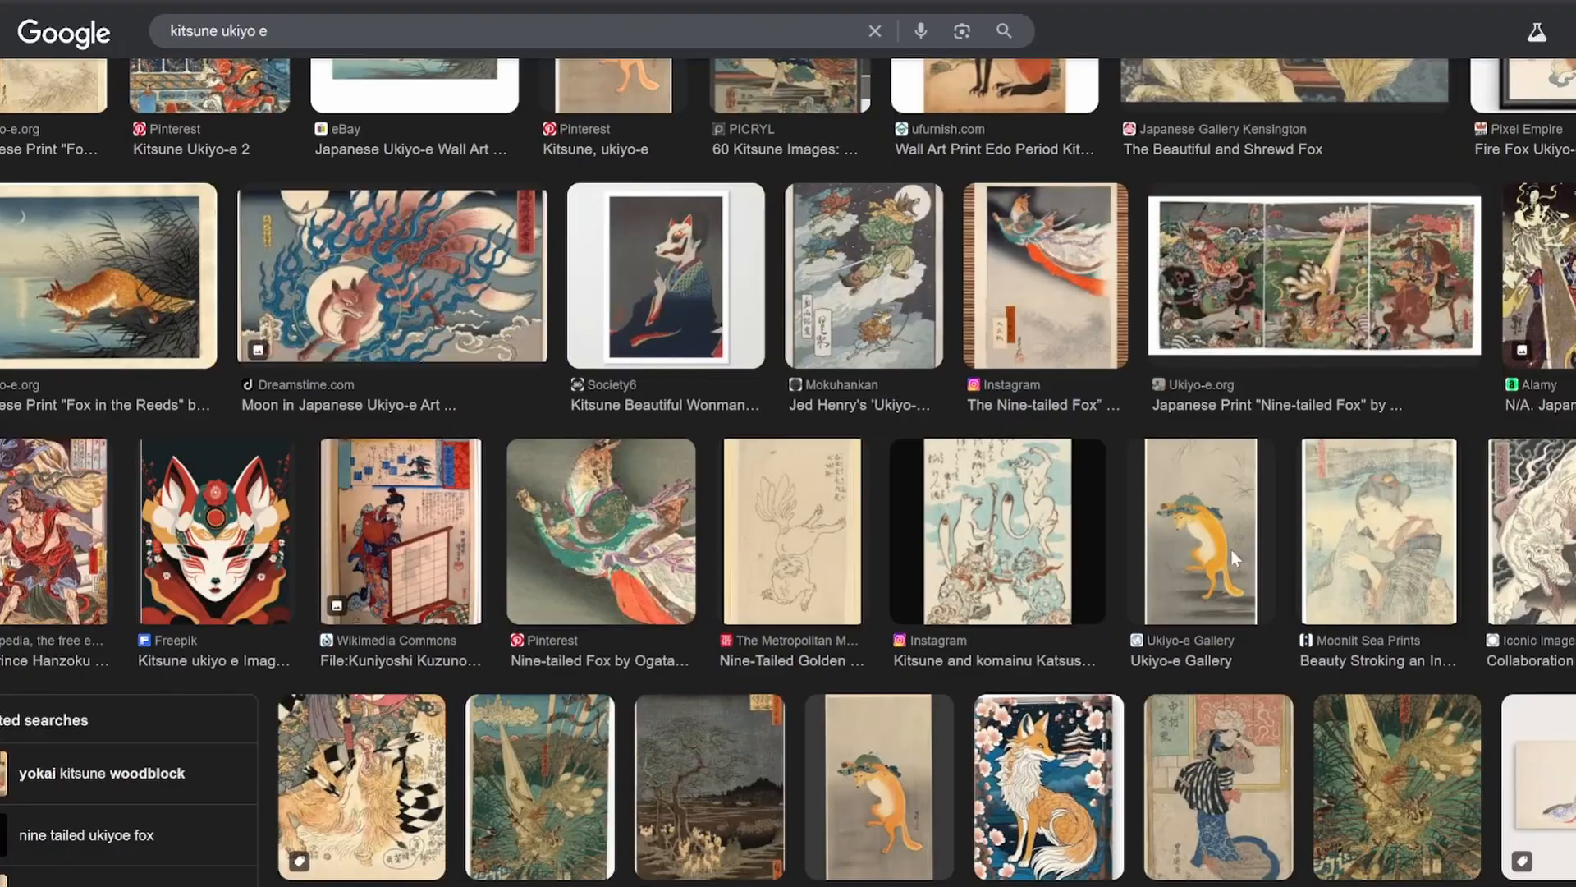
Browse the Google image results for "kitsune ukiyo e" for reference artwork.
{"action": "scroll", "coordinate": [1232, 552], "scroll_direction": "down", "scroll_amount": 10}
{"action": "scroll", "coordinate": [1084, 522], "scroll_direction": "up", "scroll_amount": 14}
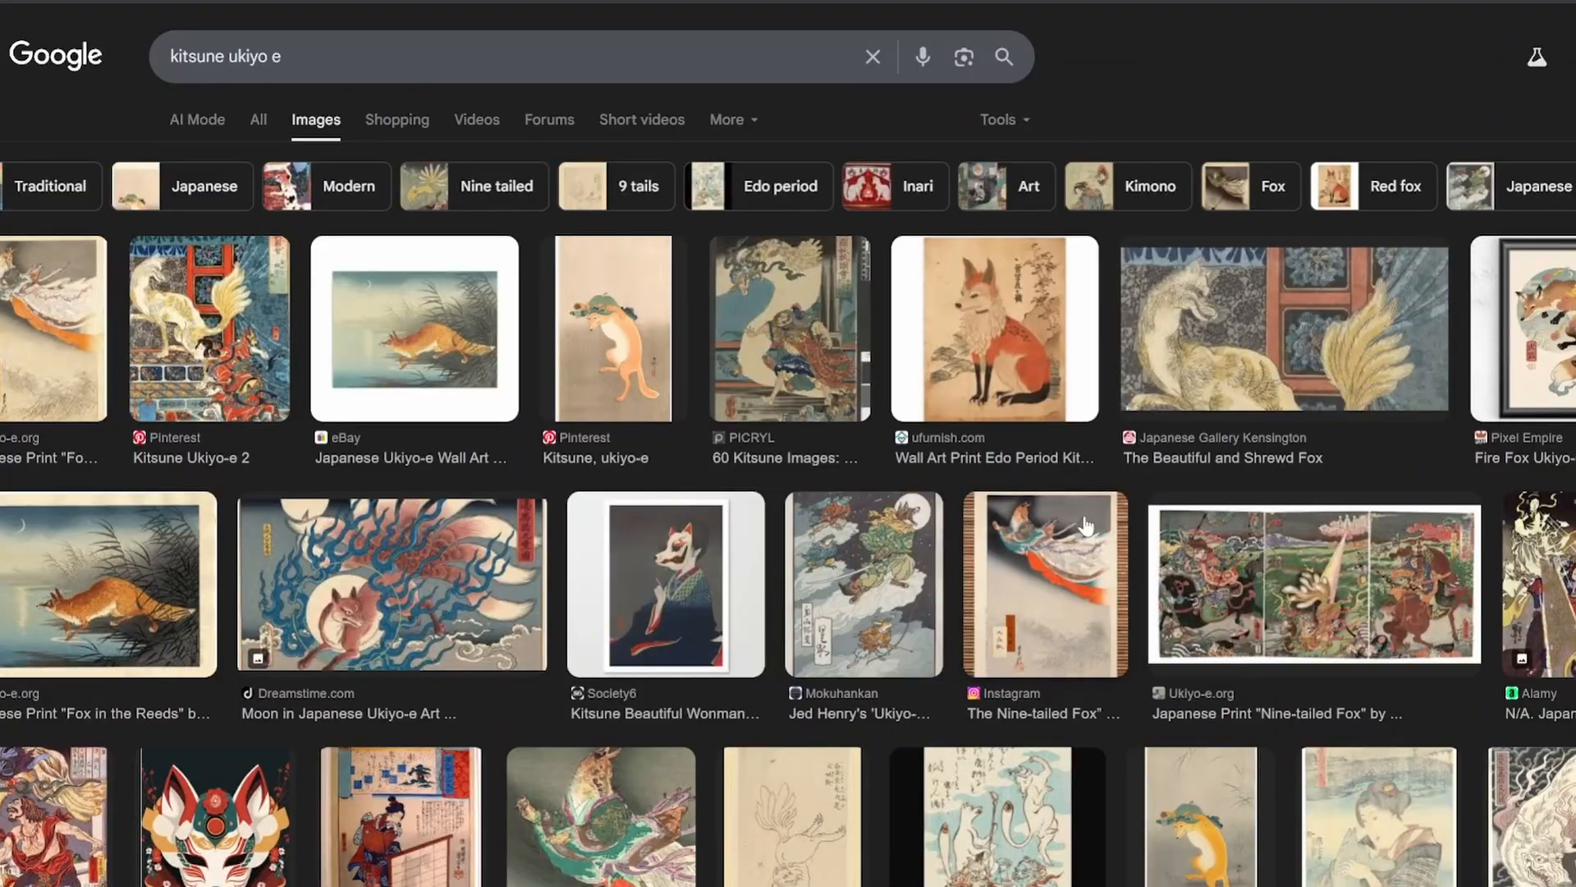
{"action": "scroll", "coordinate": [1085, 523], "scroll_direction": "down", "scroll_amount": 15}
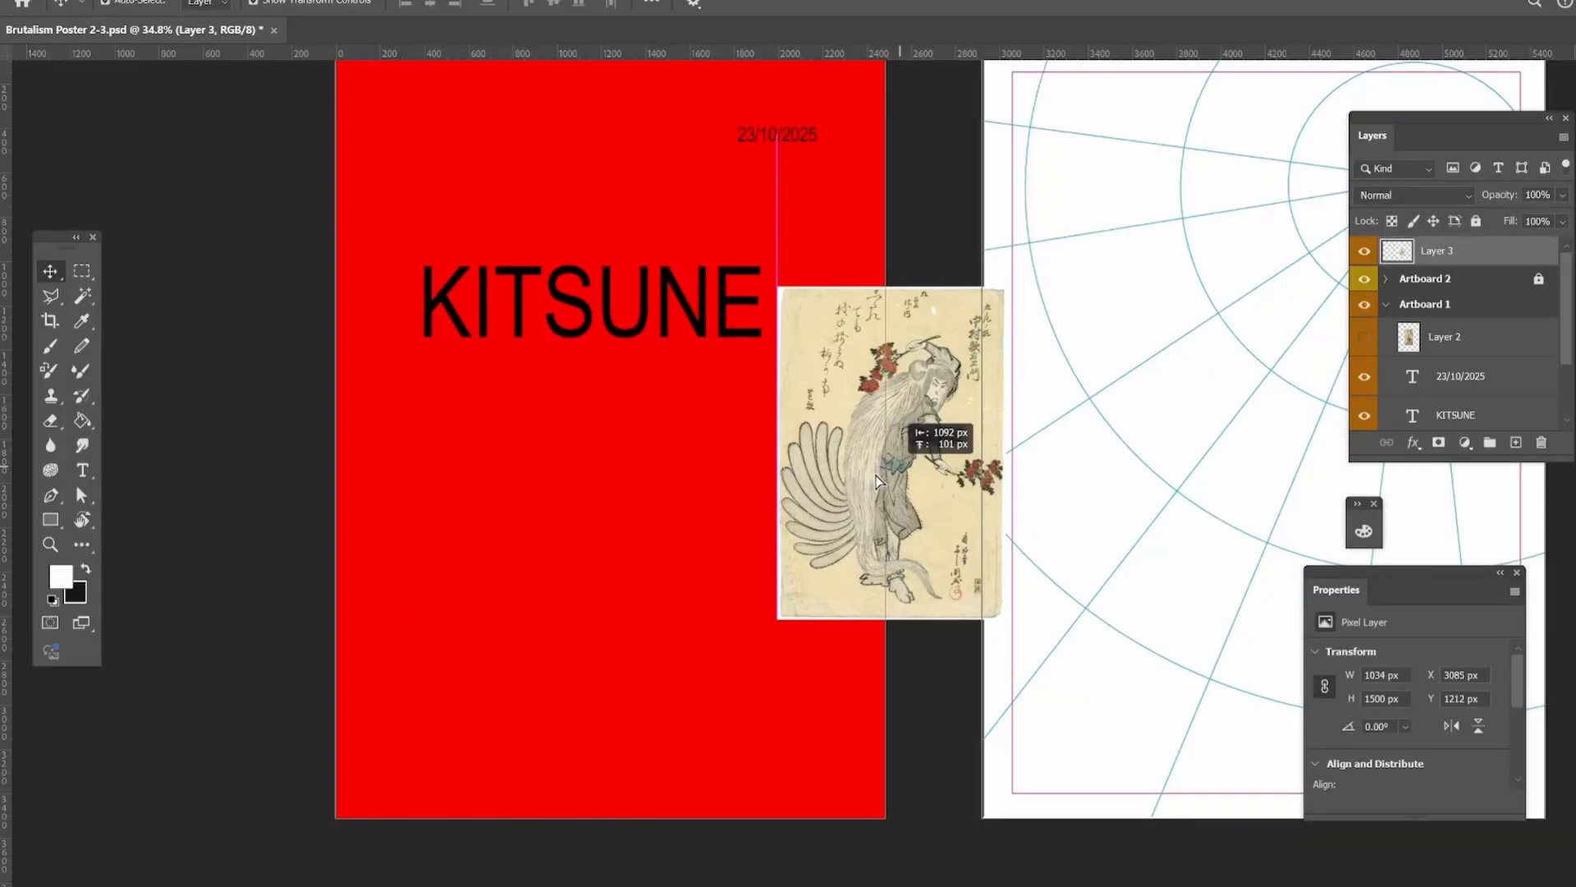
Position the kitsune artwork on the red Artboard 1 background and set its blend mode to Darken.
{"action": "left_click_drag", "start_coordinate": [879, 404], "coordinate": [612, 475]}
{"action": "left_click", "coordinate": [1412, 194]}
{"action": "left_click", "coordinate": [1396, 257]}
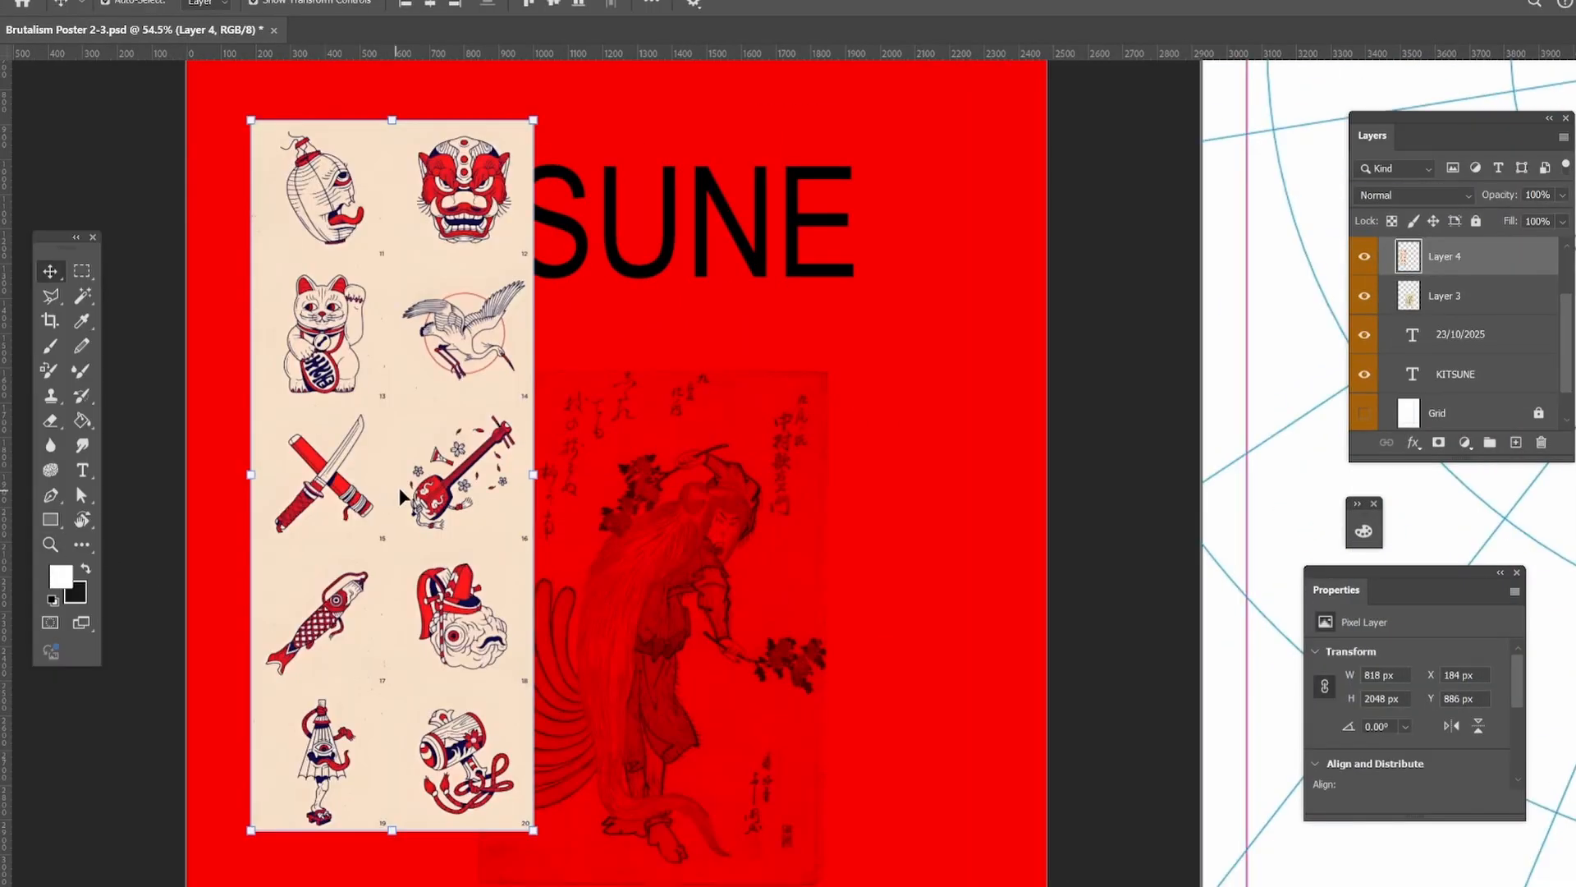
Duplicate the Japanese illustration sheet on Layer 4 and place the copy beside the original.
{"action": "left_click_drag", "start_coordinate": [403, 497], "coordinate": [735, 465]}
{"action": "left_click", "coordinate": [977, 432]}
Outline the katana and shamisen on Layer 4 with a polygonal selection and mask out the rest of the sheet.
{"action": "key", "text": "z"}
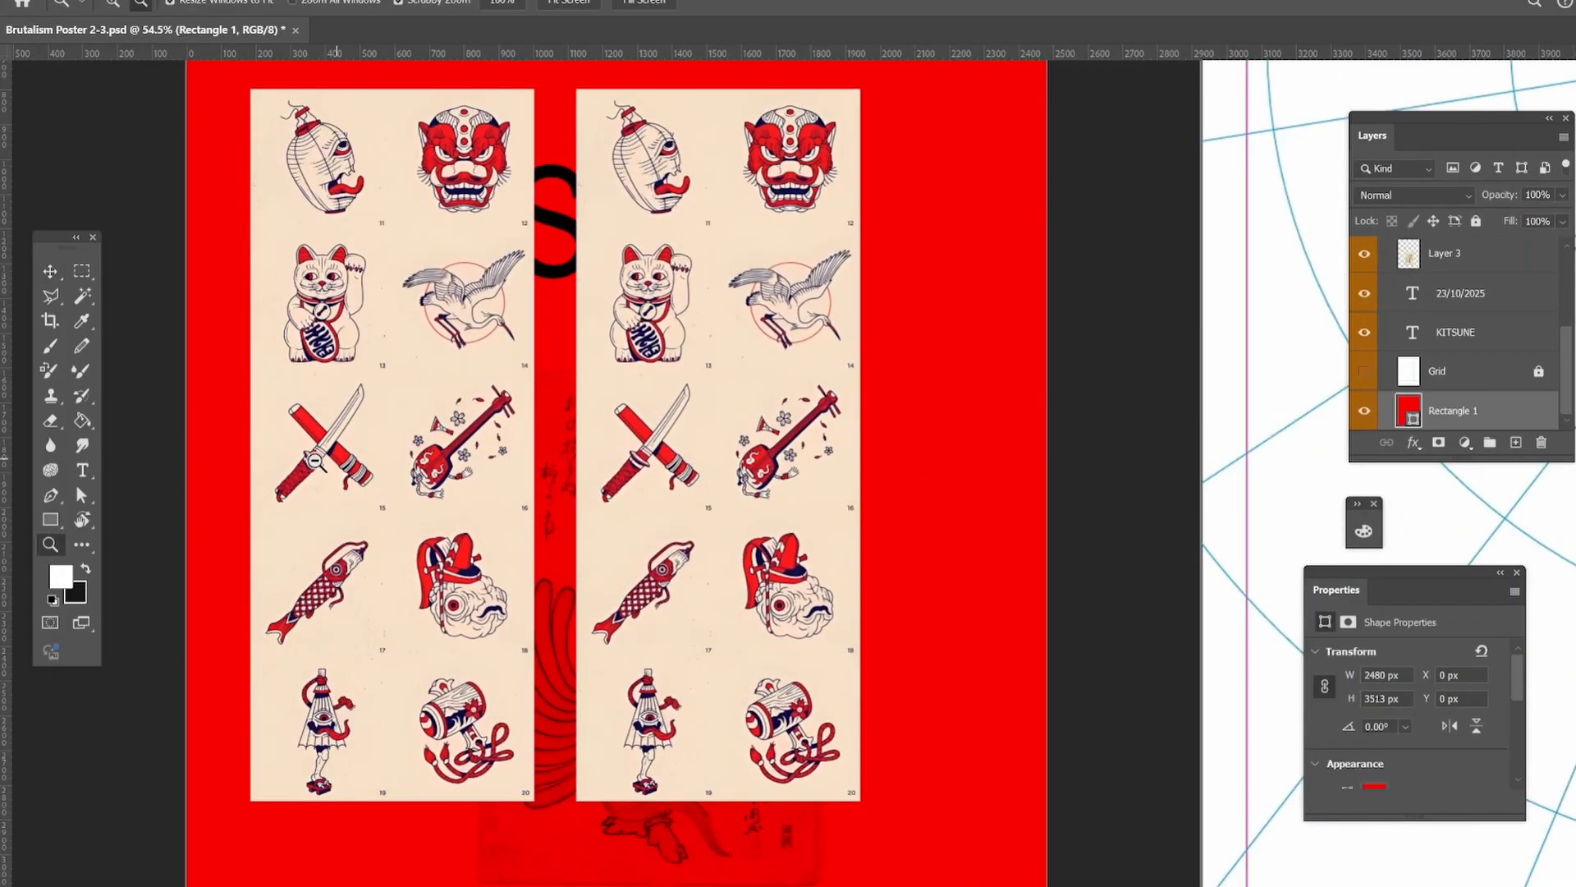
{"action": "left_click_drag", "start_coordinate": [315, 461], "coordinate": [343, 427]}
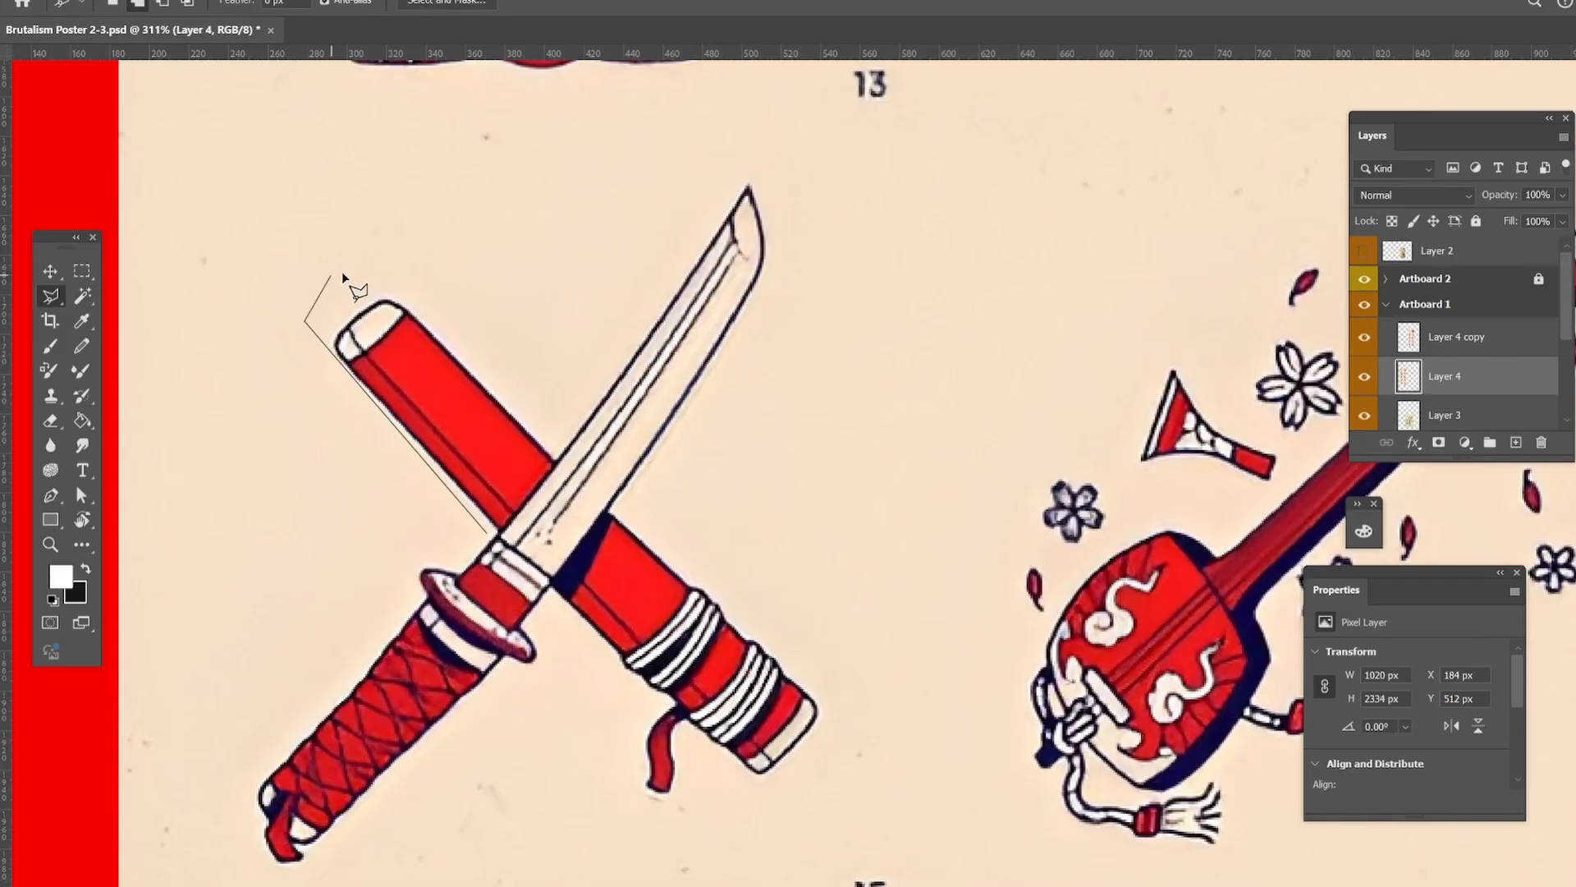
{"action": "left_click", "coordinate": [1323, 139]}
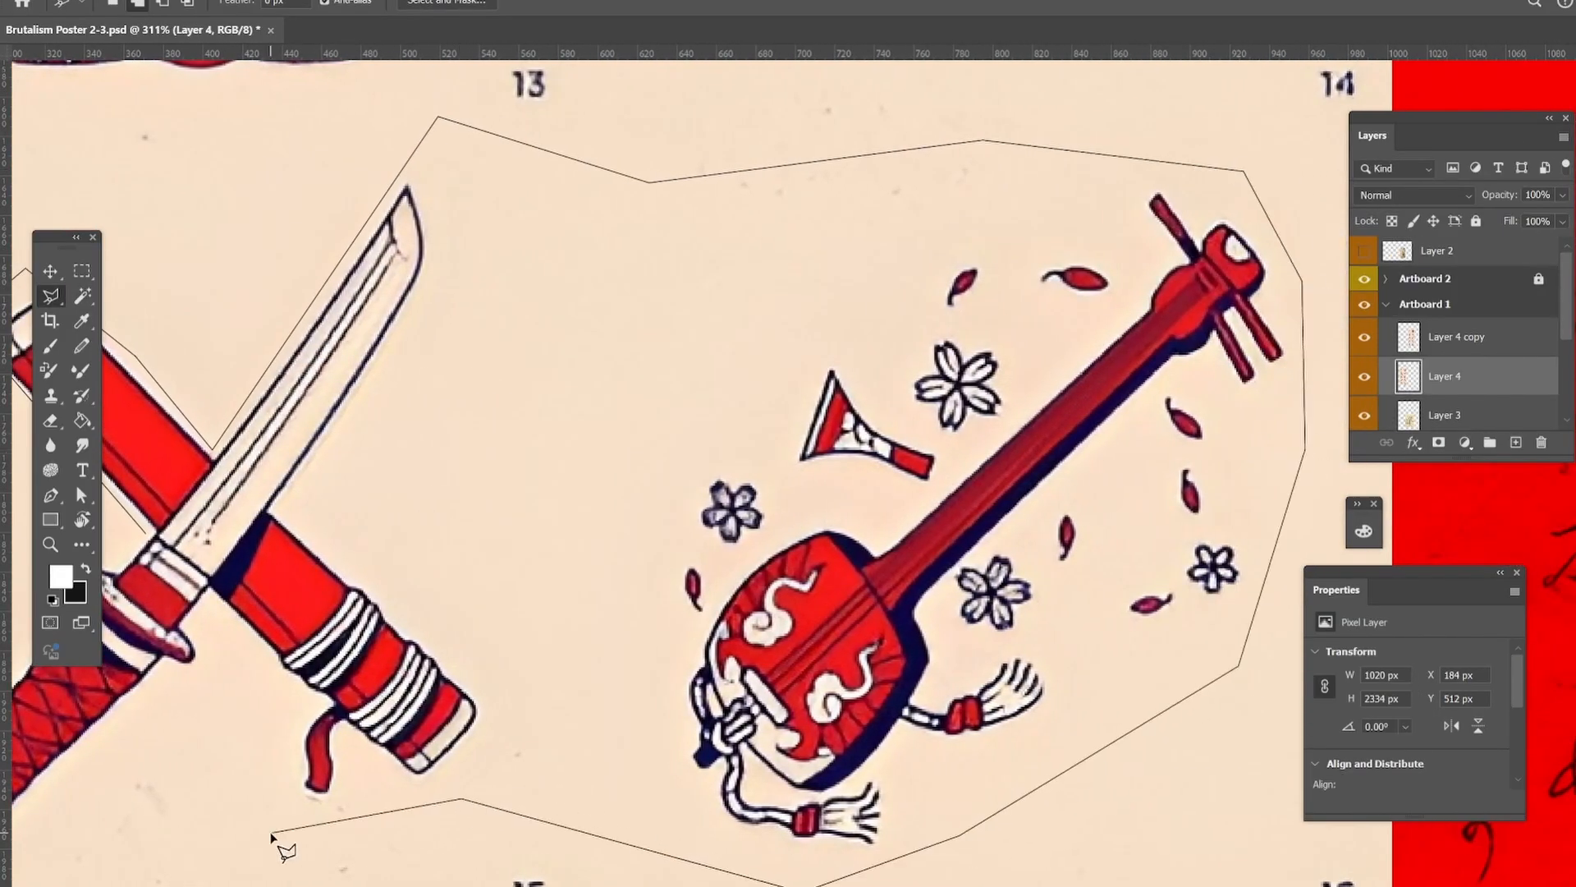
{"action": "left_click", "coordinate": [272, 832]}
{"action": "left_click", "coordinate": [501, 590]}
{"action": "left_click", "coordinate": [220, 830]}
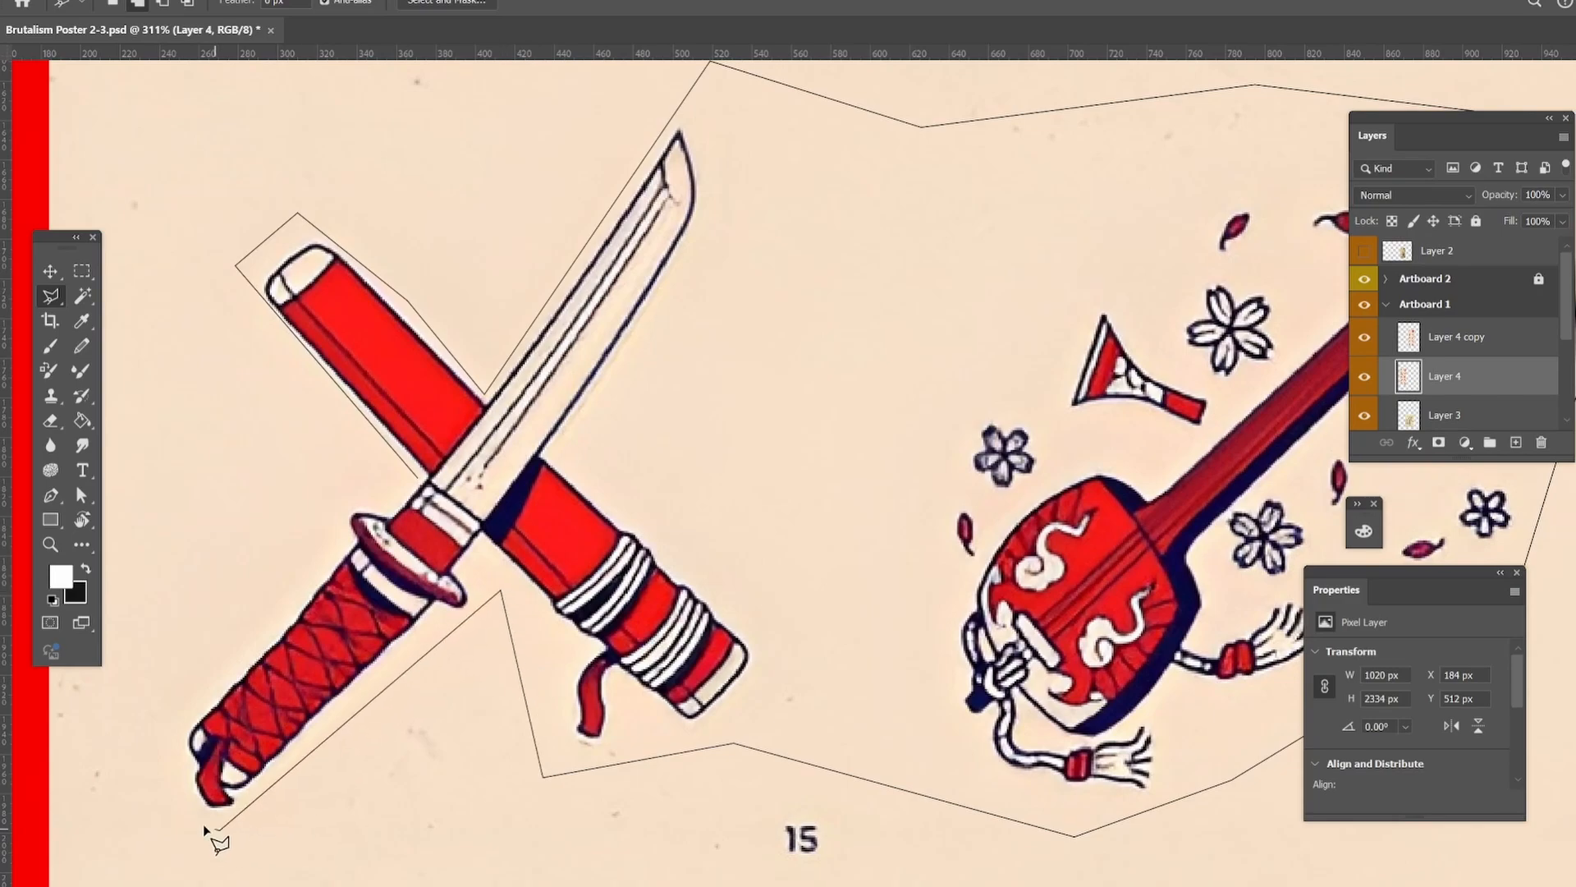
{"action": "left_click", "coordinate": [170, 799]}
{"action": "left_click", "coordinate": [174, 704]}
{"action": "left_click", "coordinate": [326, 560]}
{"action": "left_click", "coordinate": [342, 495]}
{"action": "left_click", "coordinate": [418, 476]}
{"action": "left_click", "coordinate": [1438, 442]}
Set the masked katana and shamisen layer's blend mode to Darken and open its mask options.
{"action": "key", "text": "z"}
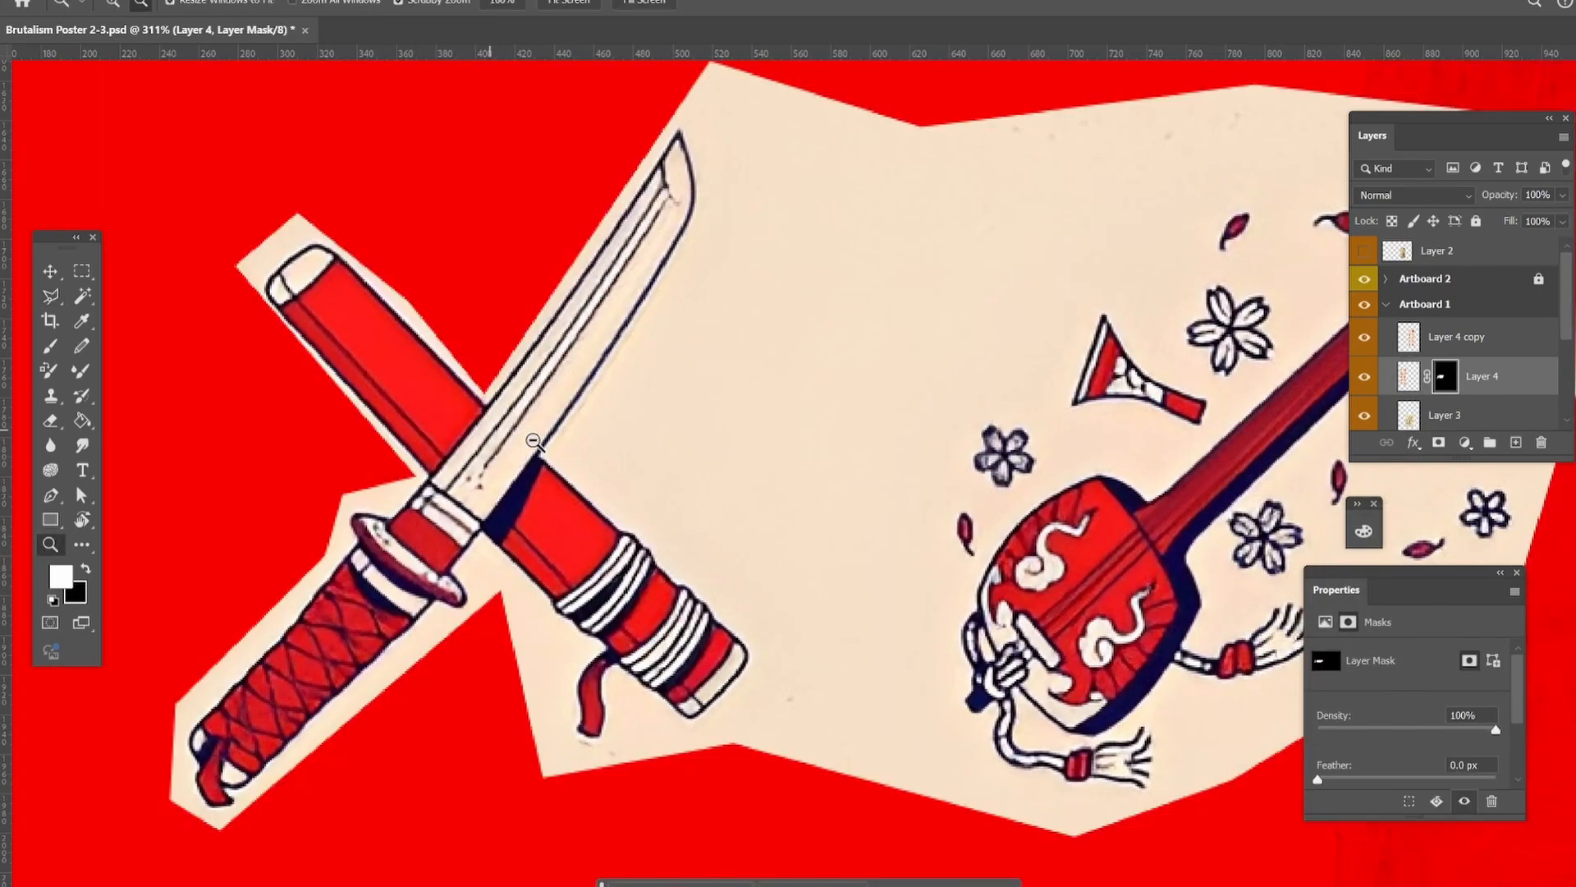
{"action": "left_click_drag", "start_coordinate": [551, 497], "coordinate": [468, 496]}
{"action": "left_click", "coordinate": [1416, 195]}
{"action": "left_click", "coordinate": [1398, 265]}
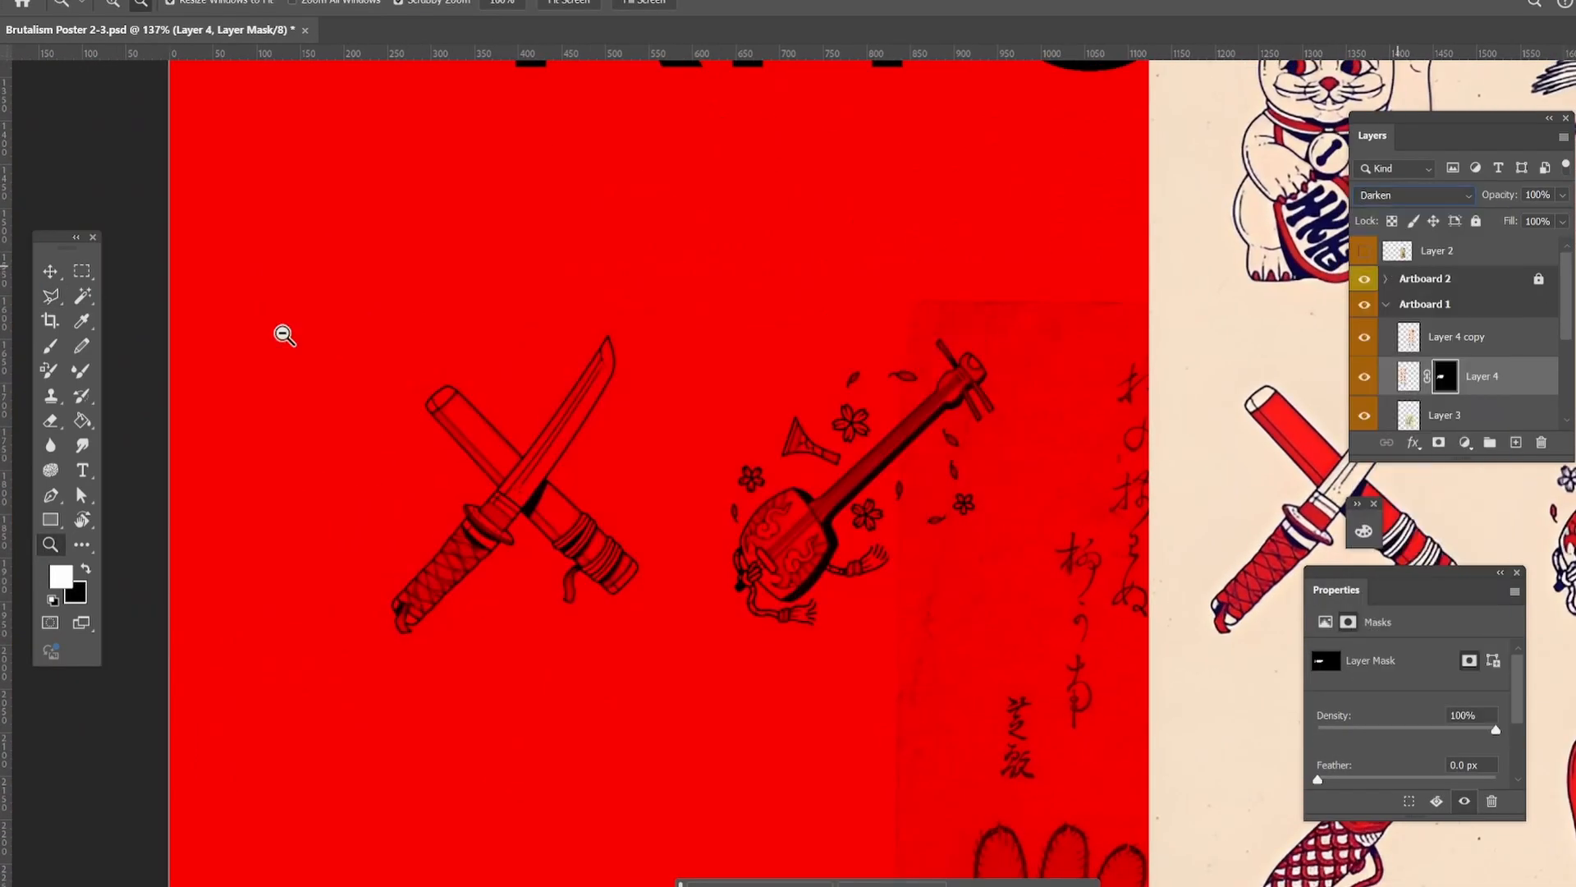
{"action": "right_click", "coordinate": [1442, 381]}
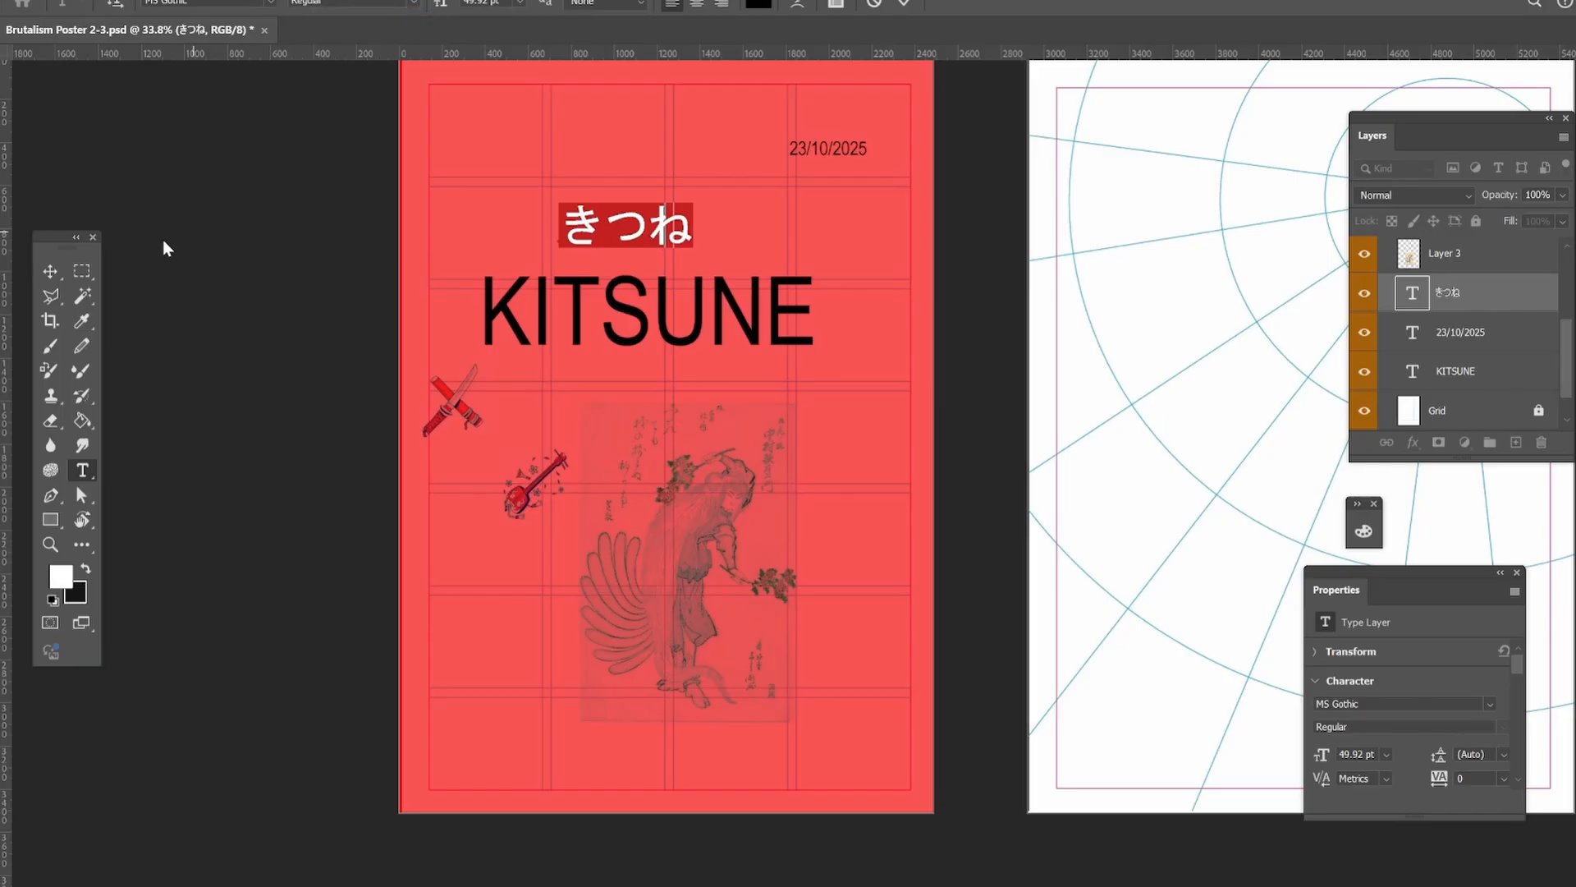
Finish the きつね text and move it below the date.
{"action": "key", "text": "ctrl+Return"}
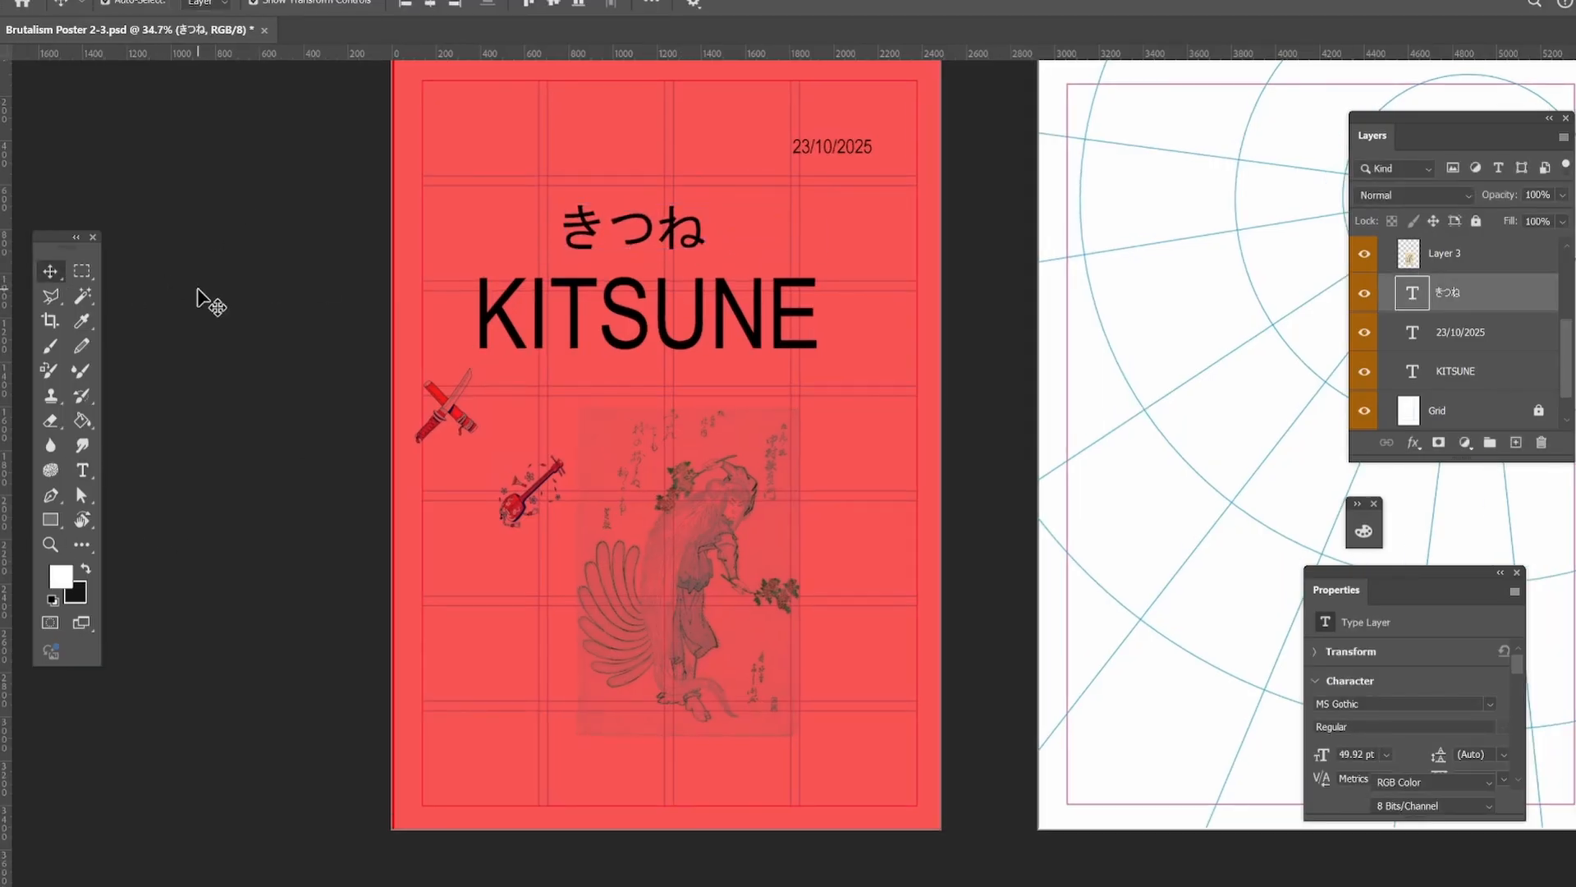
{"action": "left_click_drag", "start_coordinate": [673, 185], "coordinate": [899, 172]}
{"action": "left_click", "coordinate": [867, 379]}
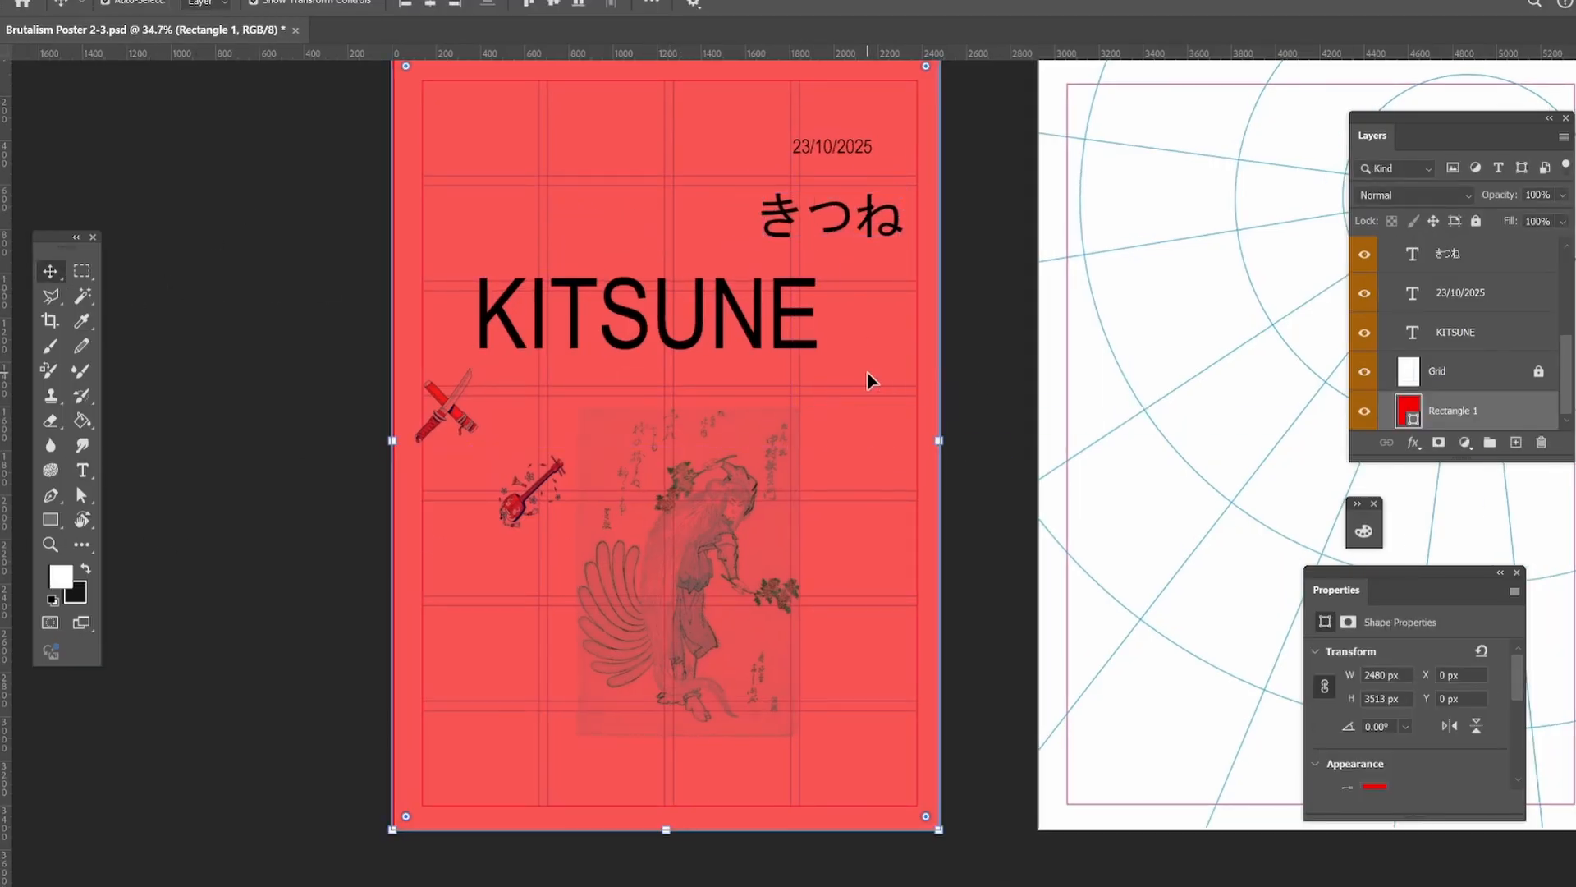
{"action": "left_click", "coordinate": [183, 603]}
Move the KITSUNE title to the grid's upper left corner and enlarge it.
{"action": "left_click", "coordinate": [737, 308]}
{"action": "left_click_drag", "start_coordinate": [736, 308], "coordinate": [697, 232]}
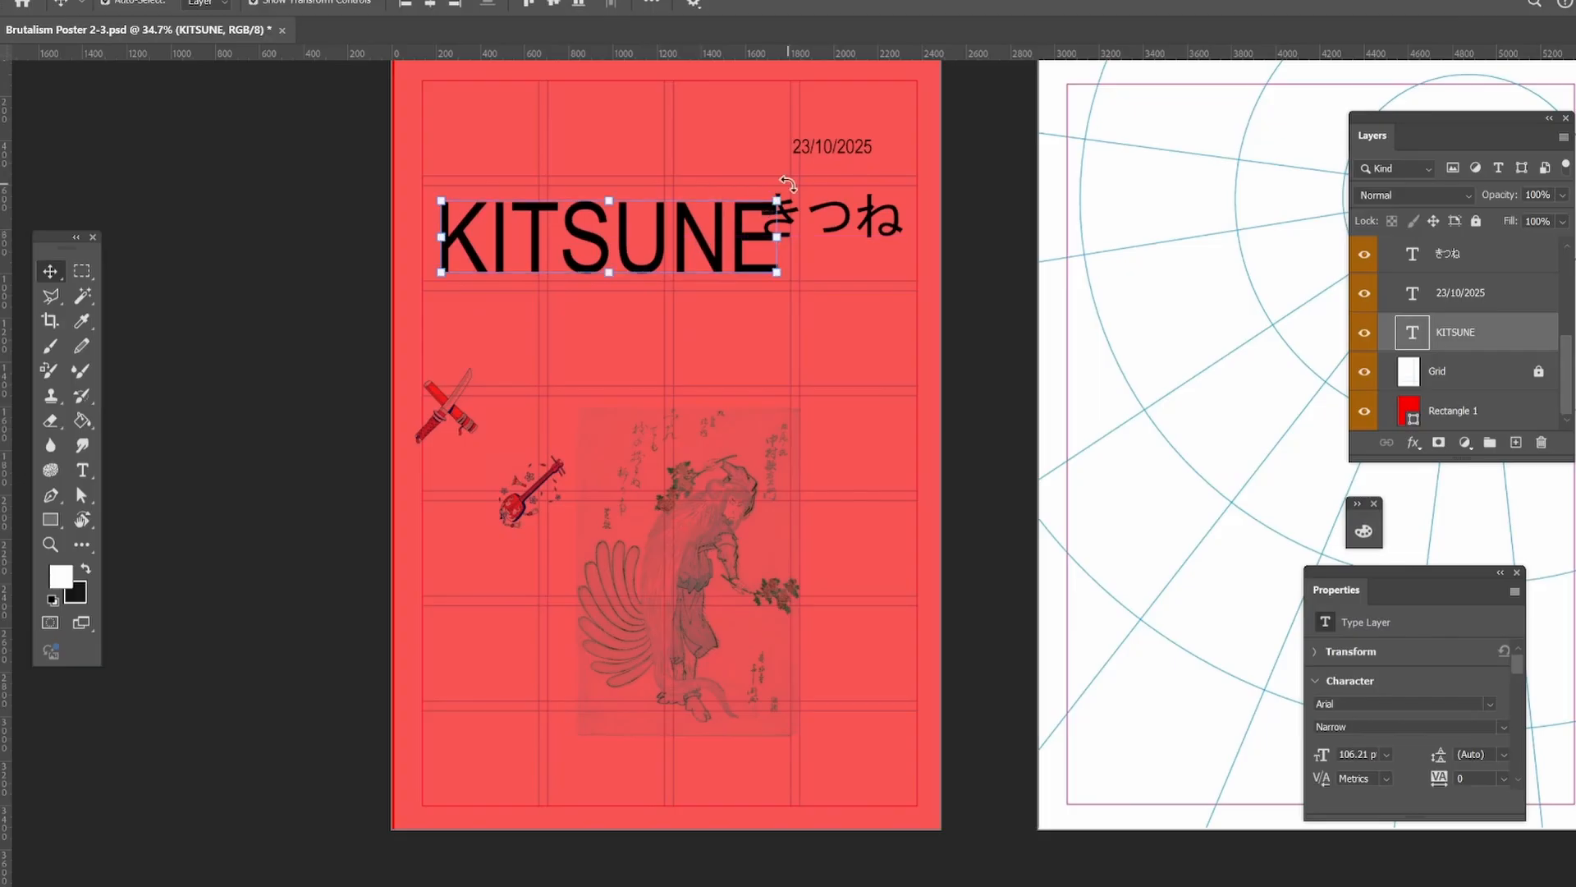
{"action": "left_click_drag", "start_coordinate": [777, 200], "coordinate": [707, 116]}
{"action": "left_click", "coordinate": [52, 269]}
{"action": "left_click", "coordinate": [197, 251]}
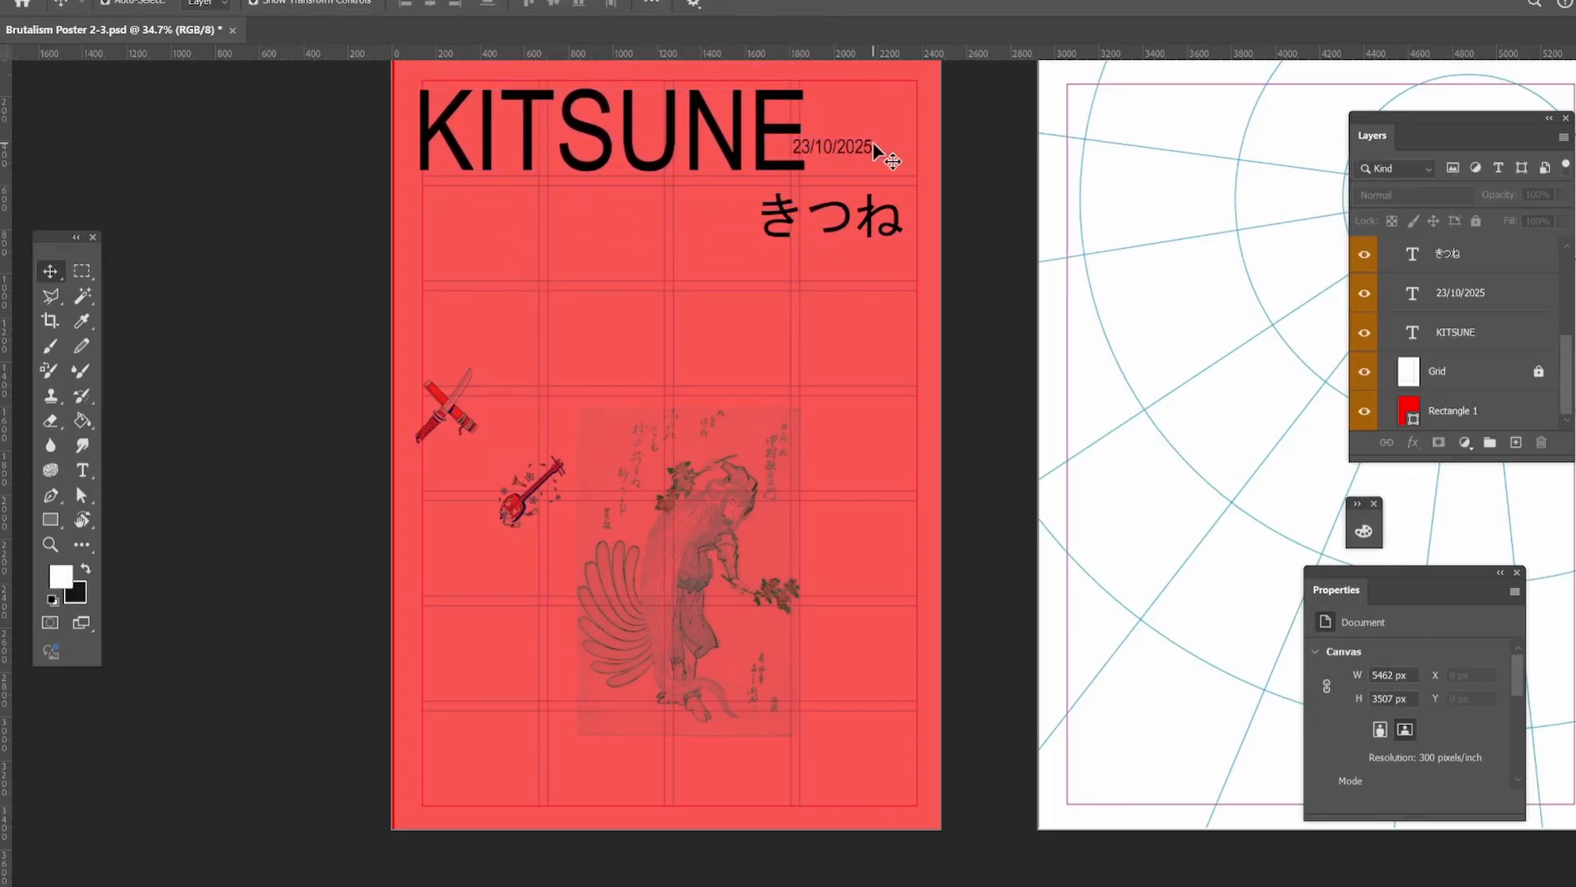
Move the date below the きつね text and shift きつね to the left.
{"action": "left_click_drag", "start_coordinate": [874, 147], "coordinate": [886, 293]}
{"action": "left_click_drag", "start_coordinate": [852, 228], "coordinate": [838, 229]}
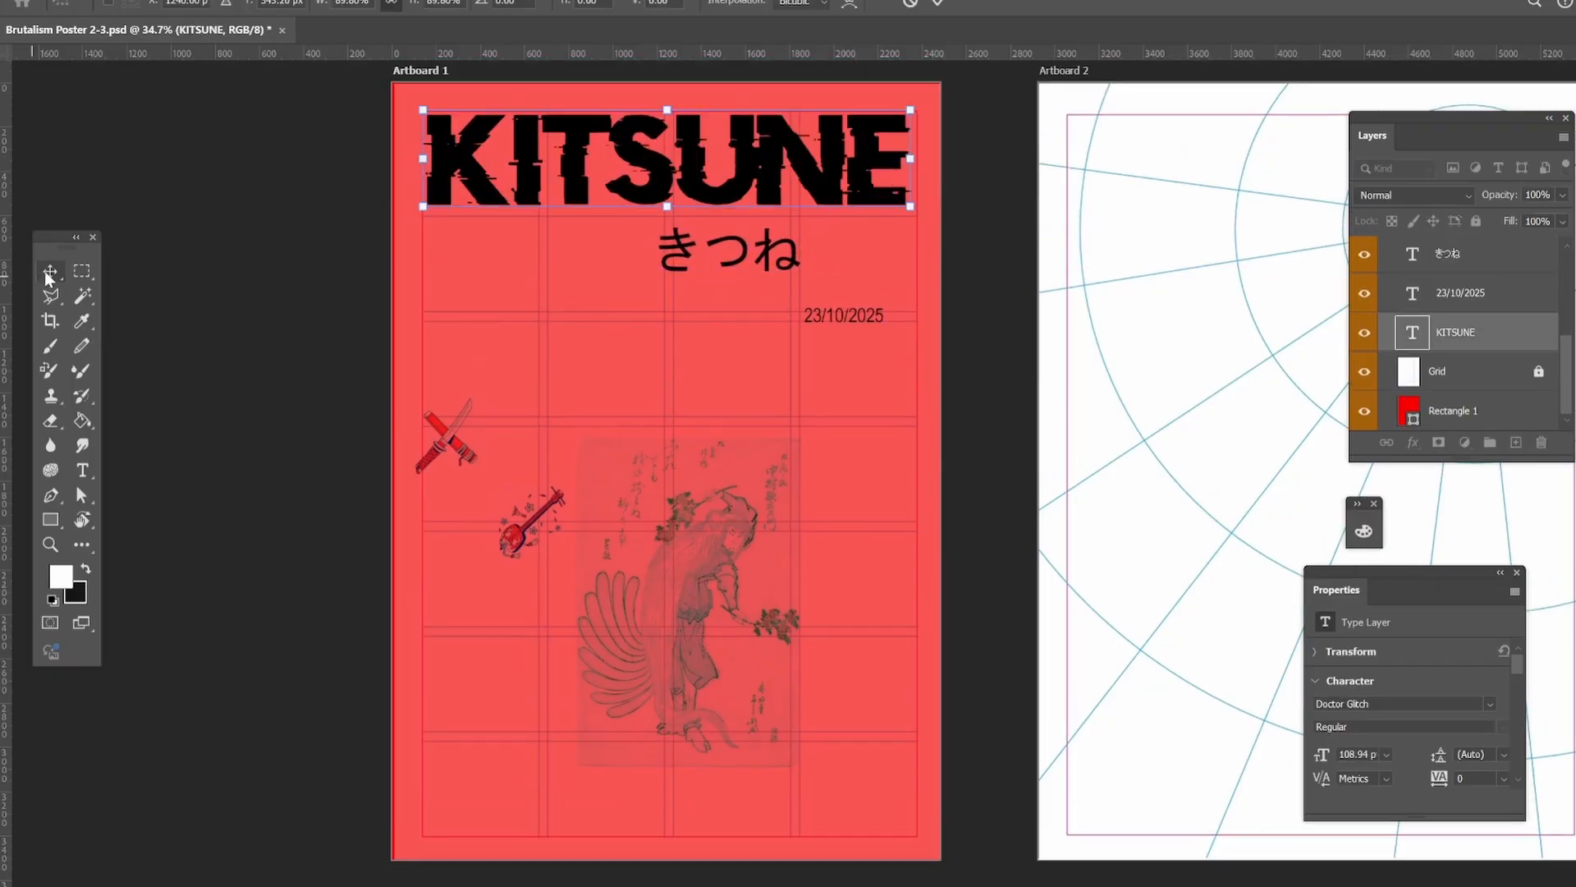
Fit the Doctor Glitch KITSUNE title across the full width of the top grid row.
{"action": "left_click", "coordinate": [47, 276]}
{"action": "left_click", "coordinate": [138, 239]}
{"action": "left_click", "coordinate": [52, 545]}
{"action": "left_click_drag", "start_coordinate": [438, 443], "coordinate": [421, 438]}
{"action": "left_click_drag", "start_coordinate": [717, 147], "coordinate": [746, 161]}
{"action": "left_click", "coordinate": [52, 274]}
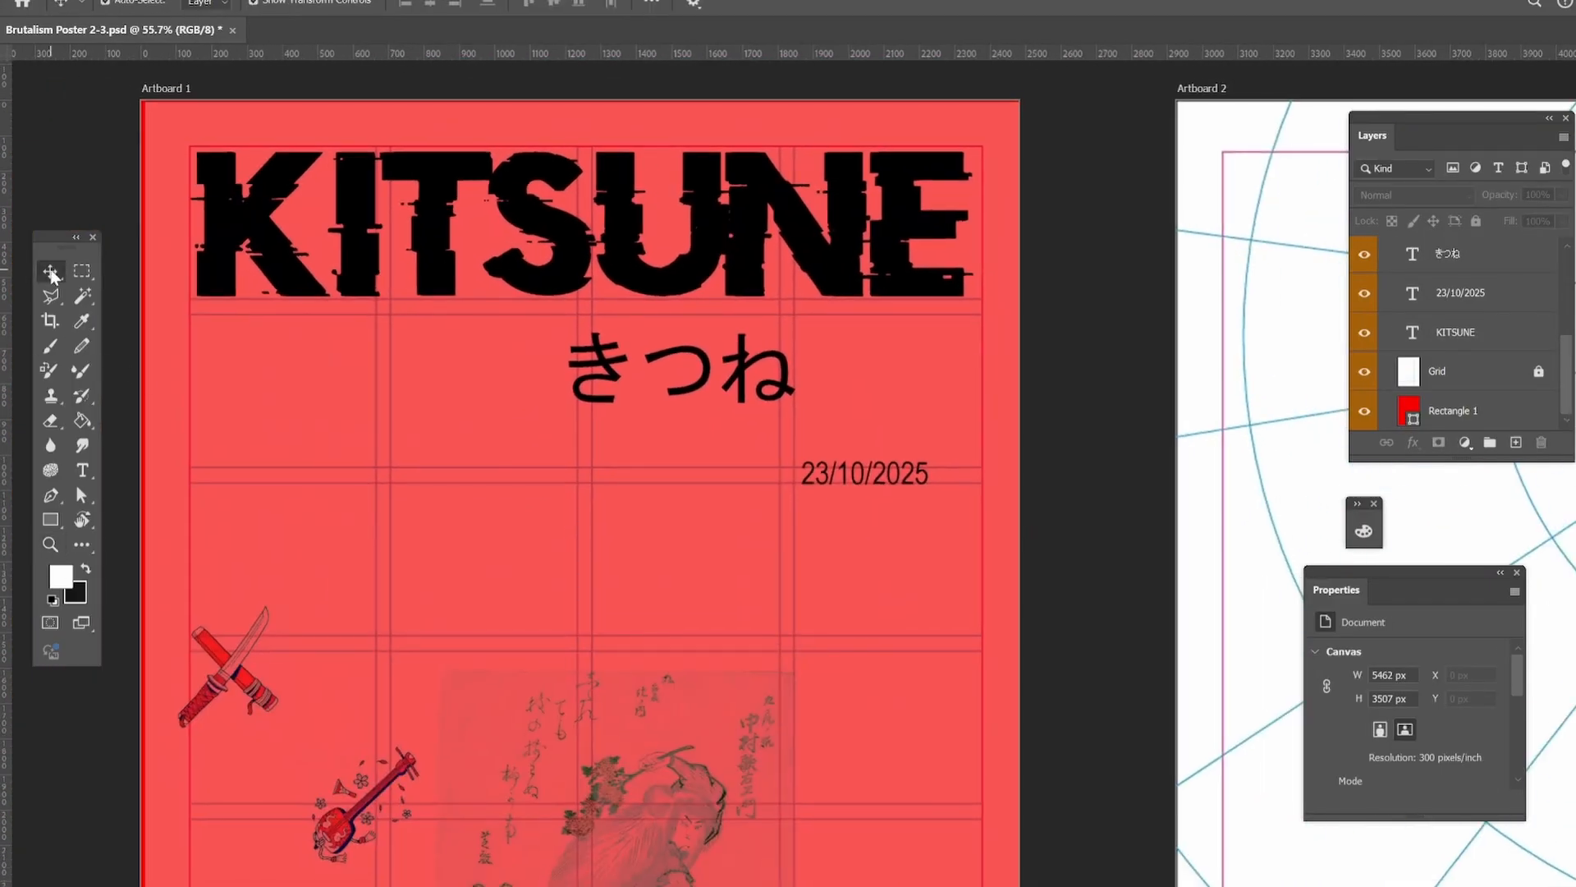
{"action": "left_click", "coordinate": [464, 192]}
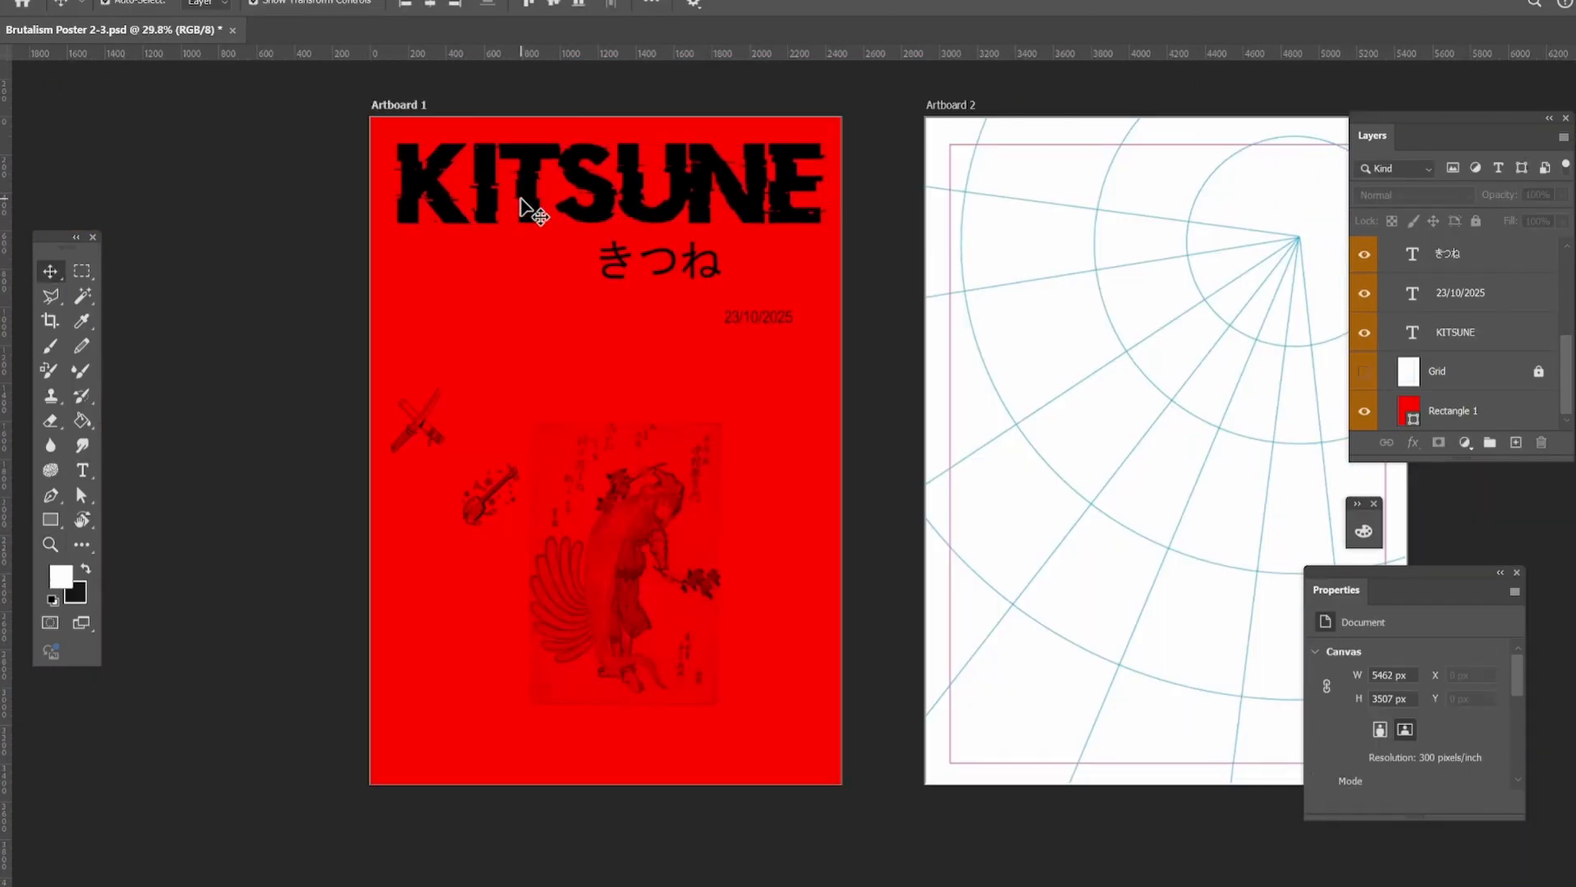
{"action": "left_click_drag", "start_coordinate": [609, 244], "coordinate": [607, 249]}
{"action": "key", "text": "Return"}
Move the きつね text to the left margin just beneath KITSUNE and hide the grid.
{"action": "left_click_drag", "start_coordinate": [695, 271], "coordinate": [540, 309]}
{"action": "left_click", "coordinate": [333, 280]}
{"action": "left_click", "coordinate": [499, 289]}
{"action": "left_click", "coordinate": [1365, 373]}
{"action": "left_click", "coordinate": [321, 354]}
{"action": "left_click", "coordinate": [492, 288]}
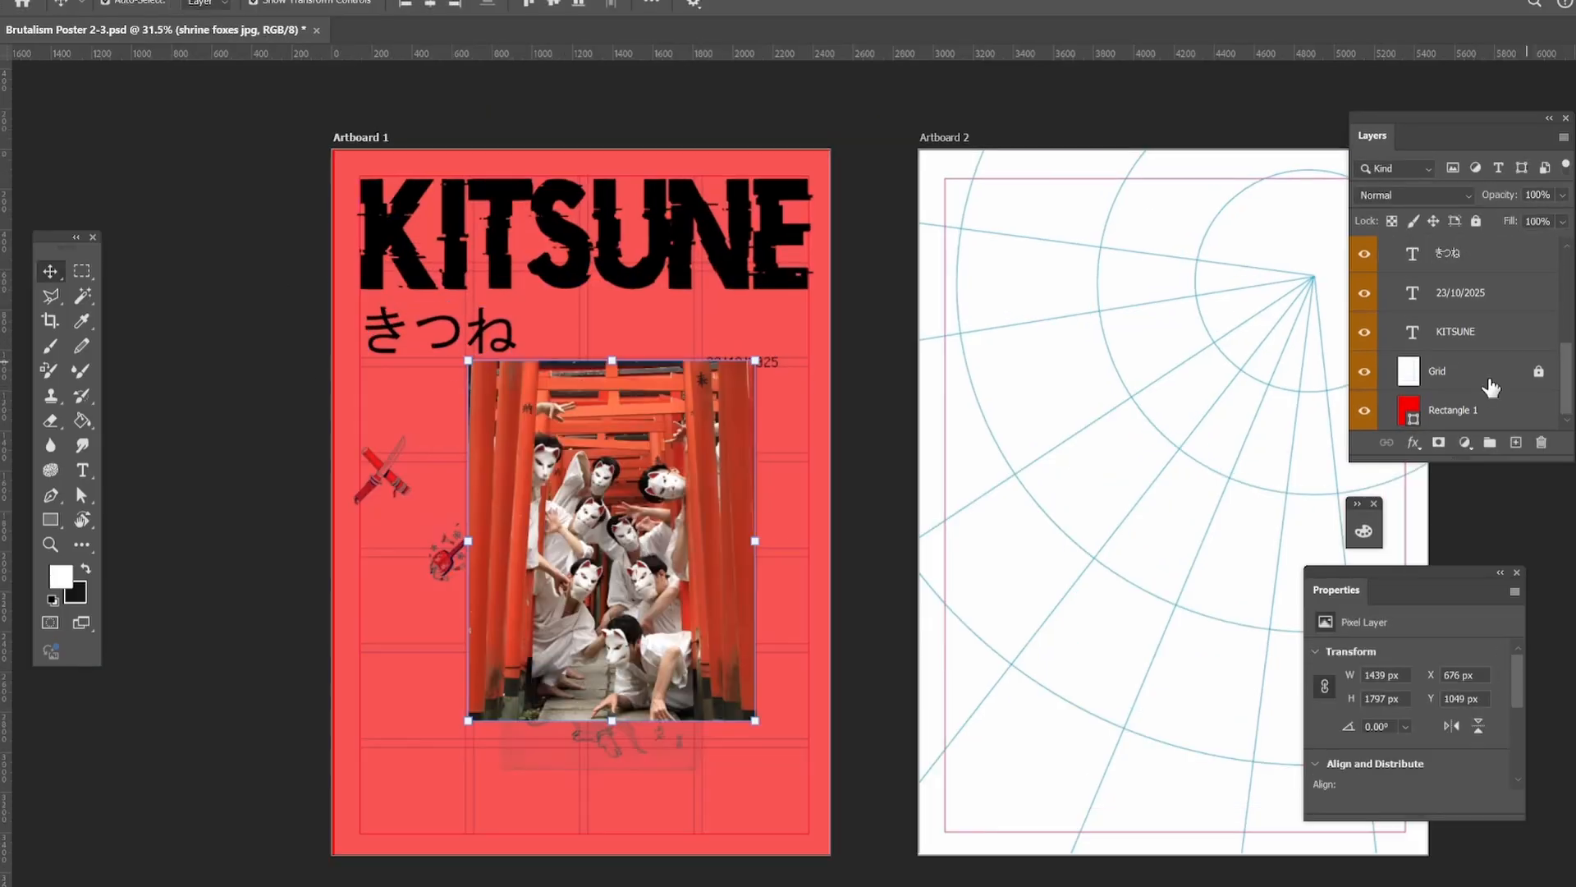
{"action": "left_click", "coordinate": [1365, 376]}
Move the shrine foxes photo slightly right and down and set its blend mode to Subtract.
{"action": "left_click", "coordinate": [1412, 195]}
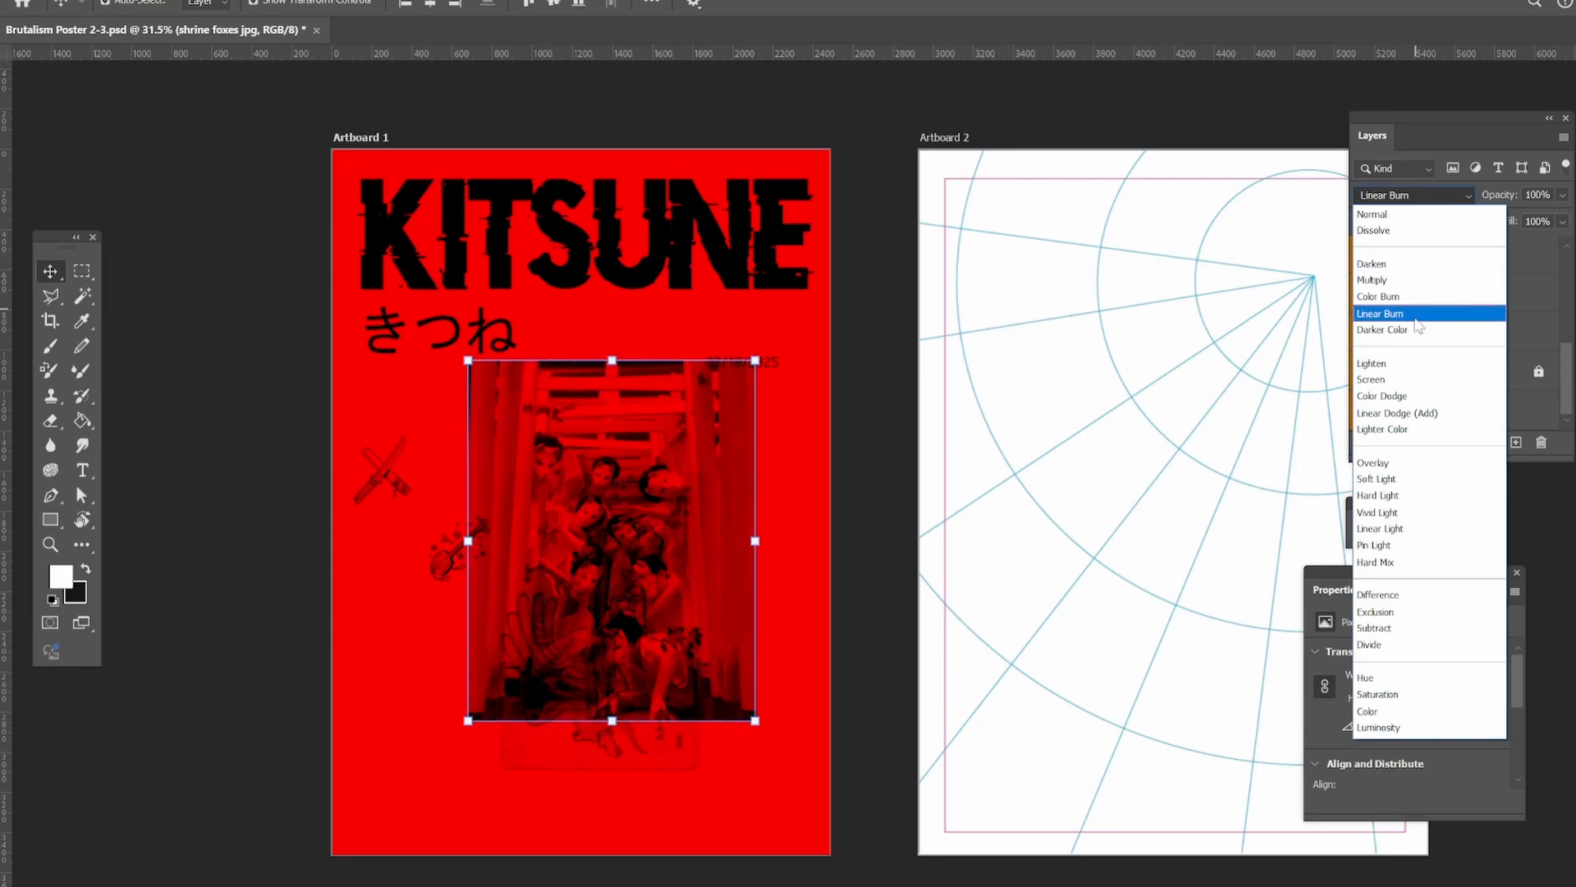
{"action": "key", "text": "Escape"}
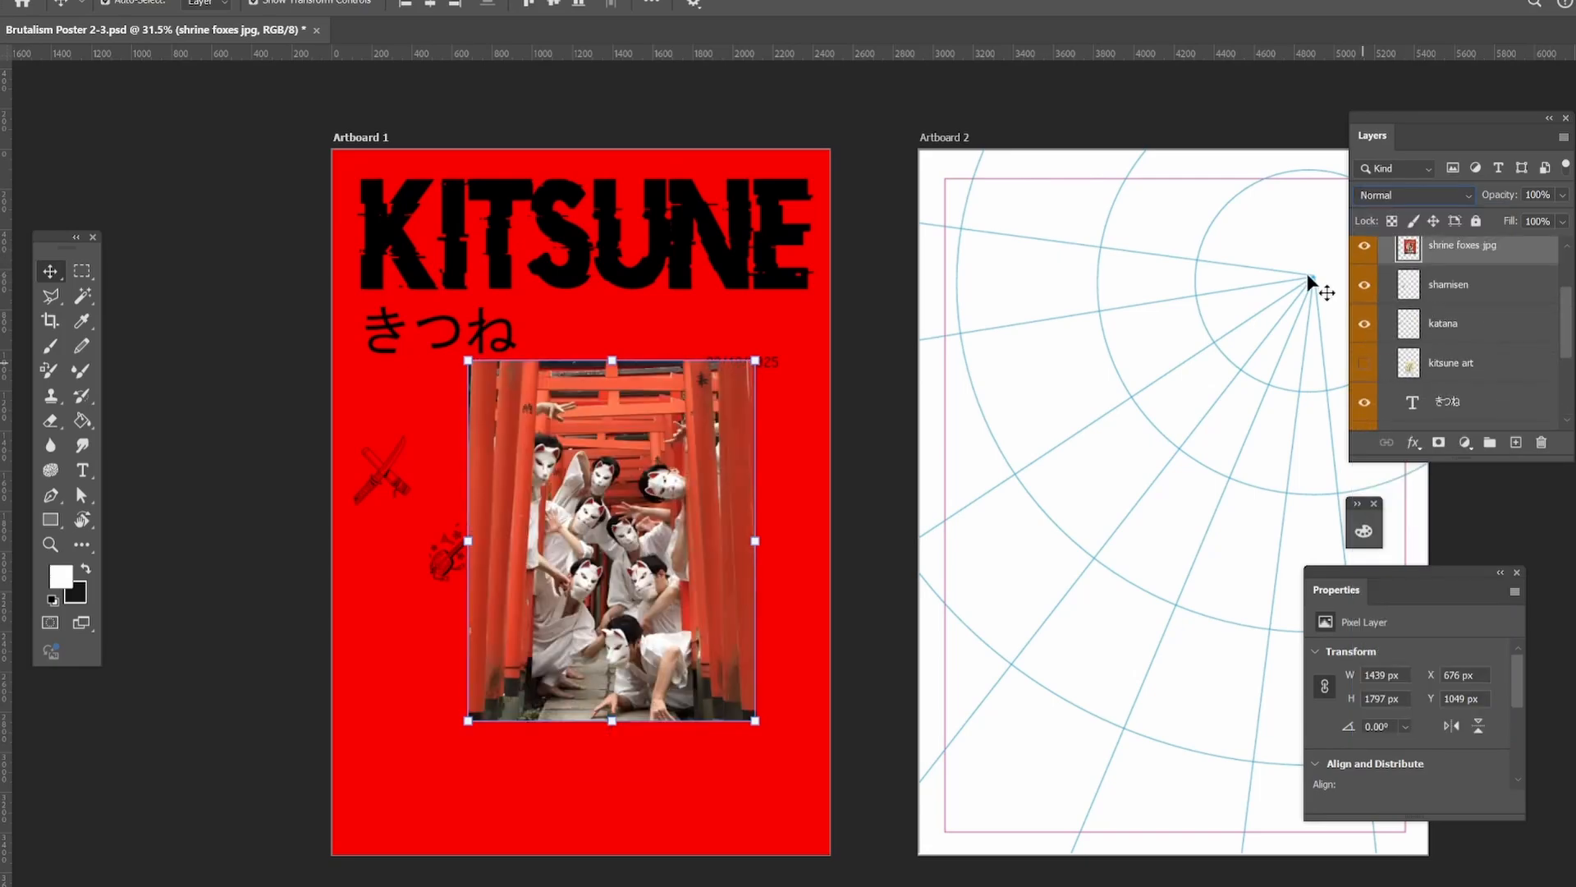
{"action": "left_click_drag", "start_coordinate": [640, 450], "coordinate": [679, 495]}
{"action": "scroll", "coordinate": [679, 495], "scroll_direction": "down", "scroll_amount": 1}
{"action": "left_click", "coordinate": [1412, 195]}
{"action": "left_click", "coordinate": [1389, 629]}
Adjust the shrine foxes photo's hue/saturation to Saturation -62 and Lightness -28.
{"action": "key", "text": "z"}
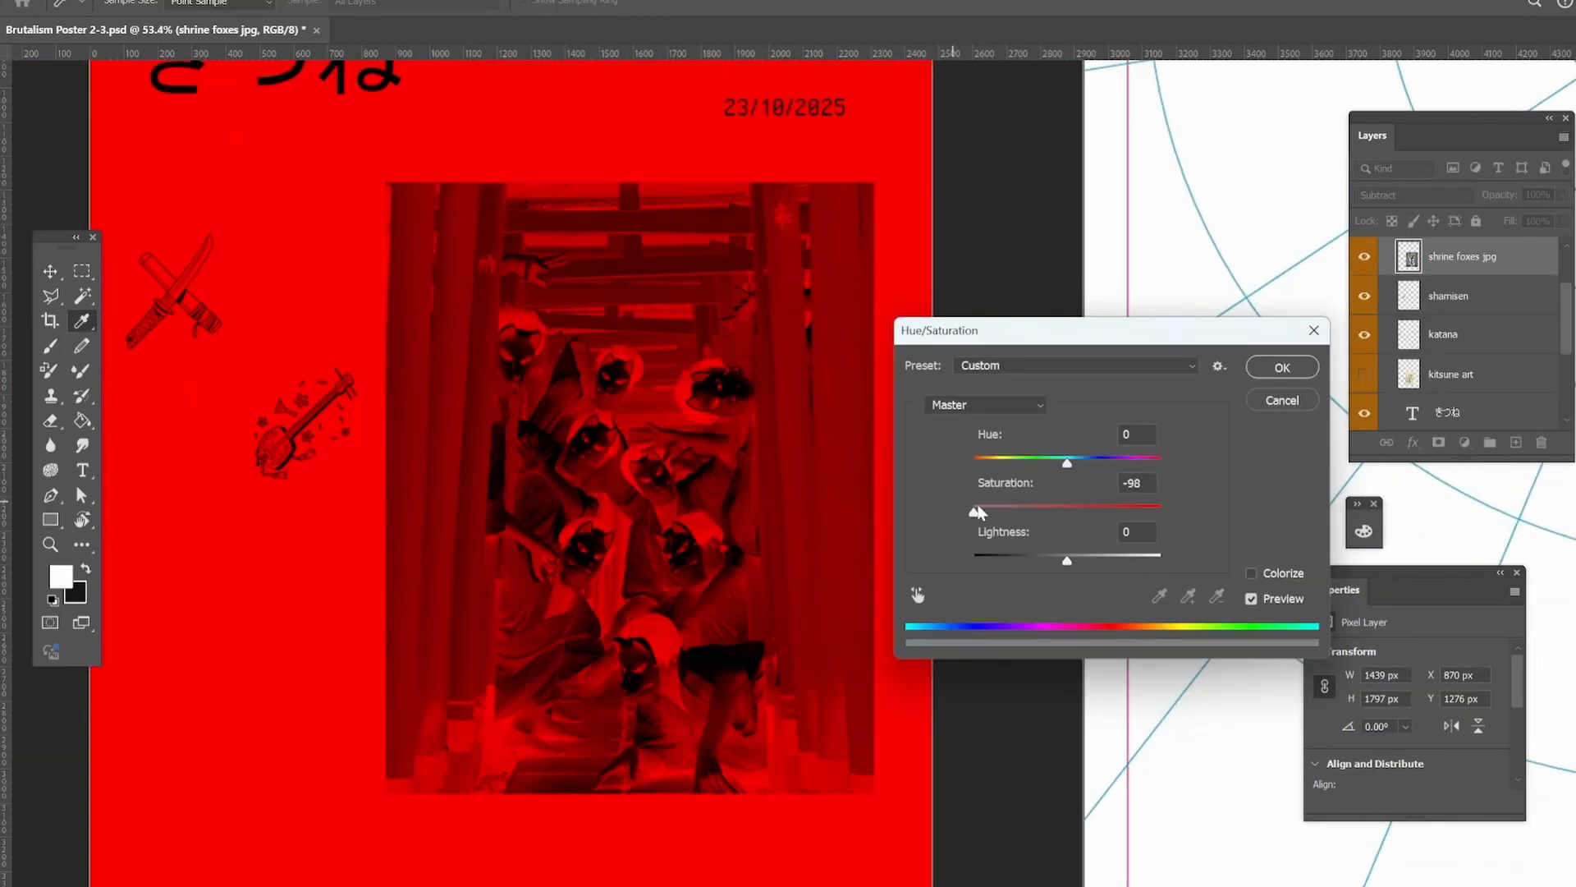
{"action": "left_click_drag", "start_coordinate": [977, 513], "coordinate": [1067, 555]}
{"action": "key", "text": "Return"}
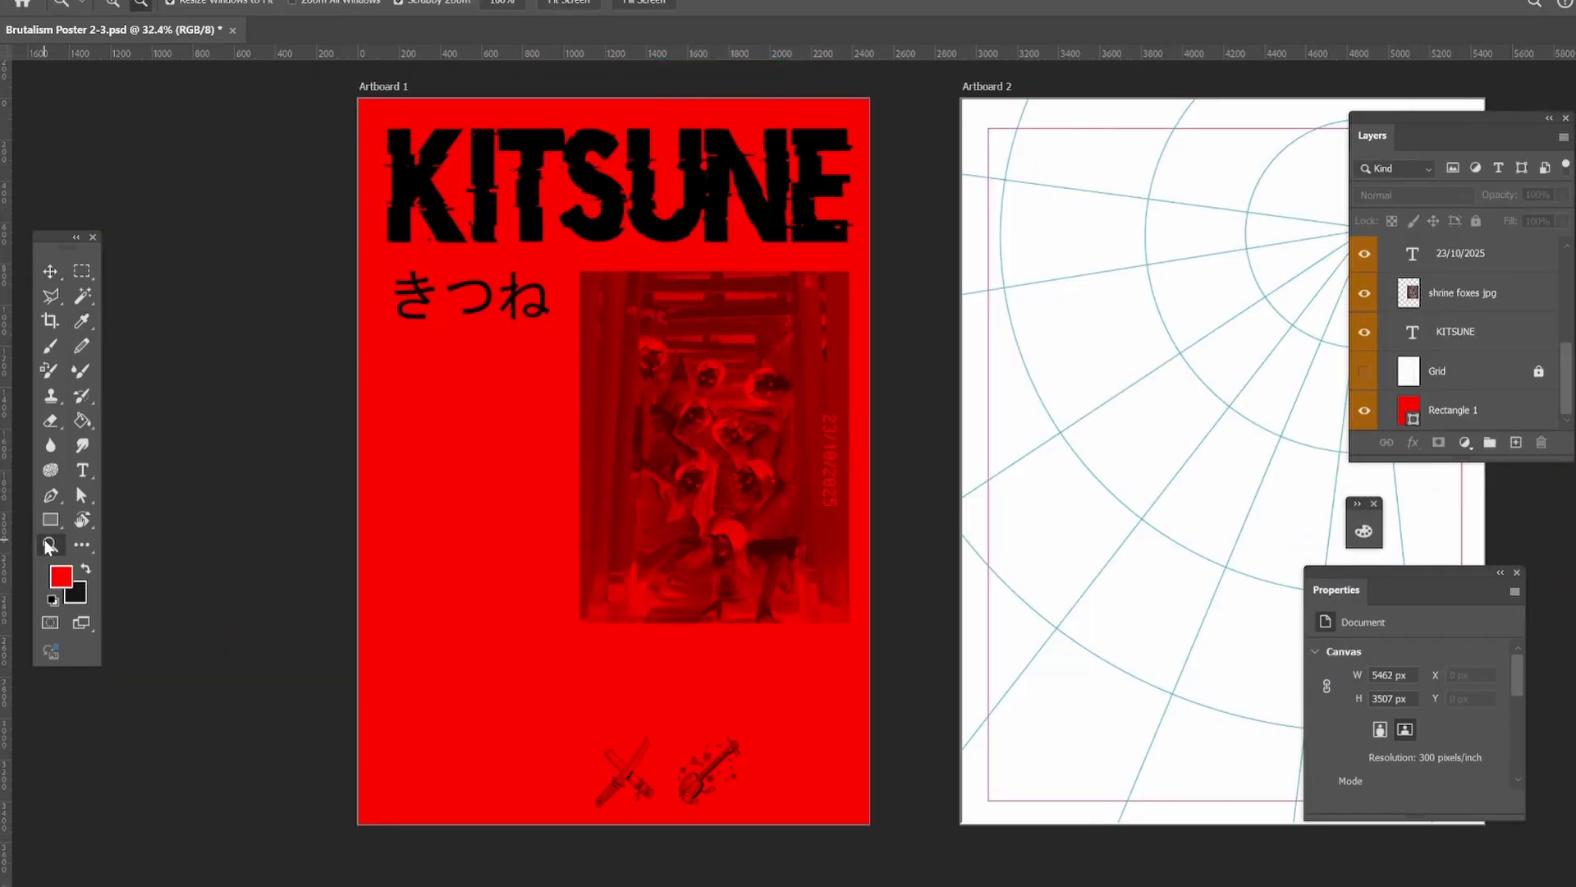
Move the shrine foxes photo up and place the vertical red date along its upper right edge.
{"action": "left_click_drag", "start_coordinate": [856, 469], "coordinate": [823, 227]}
{"action": "key", "text": "v"}
{"action": "left_click", "coordinate": [808, 474]}
{"action": "left_click", "coordinate": [976, 296]}
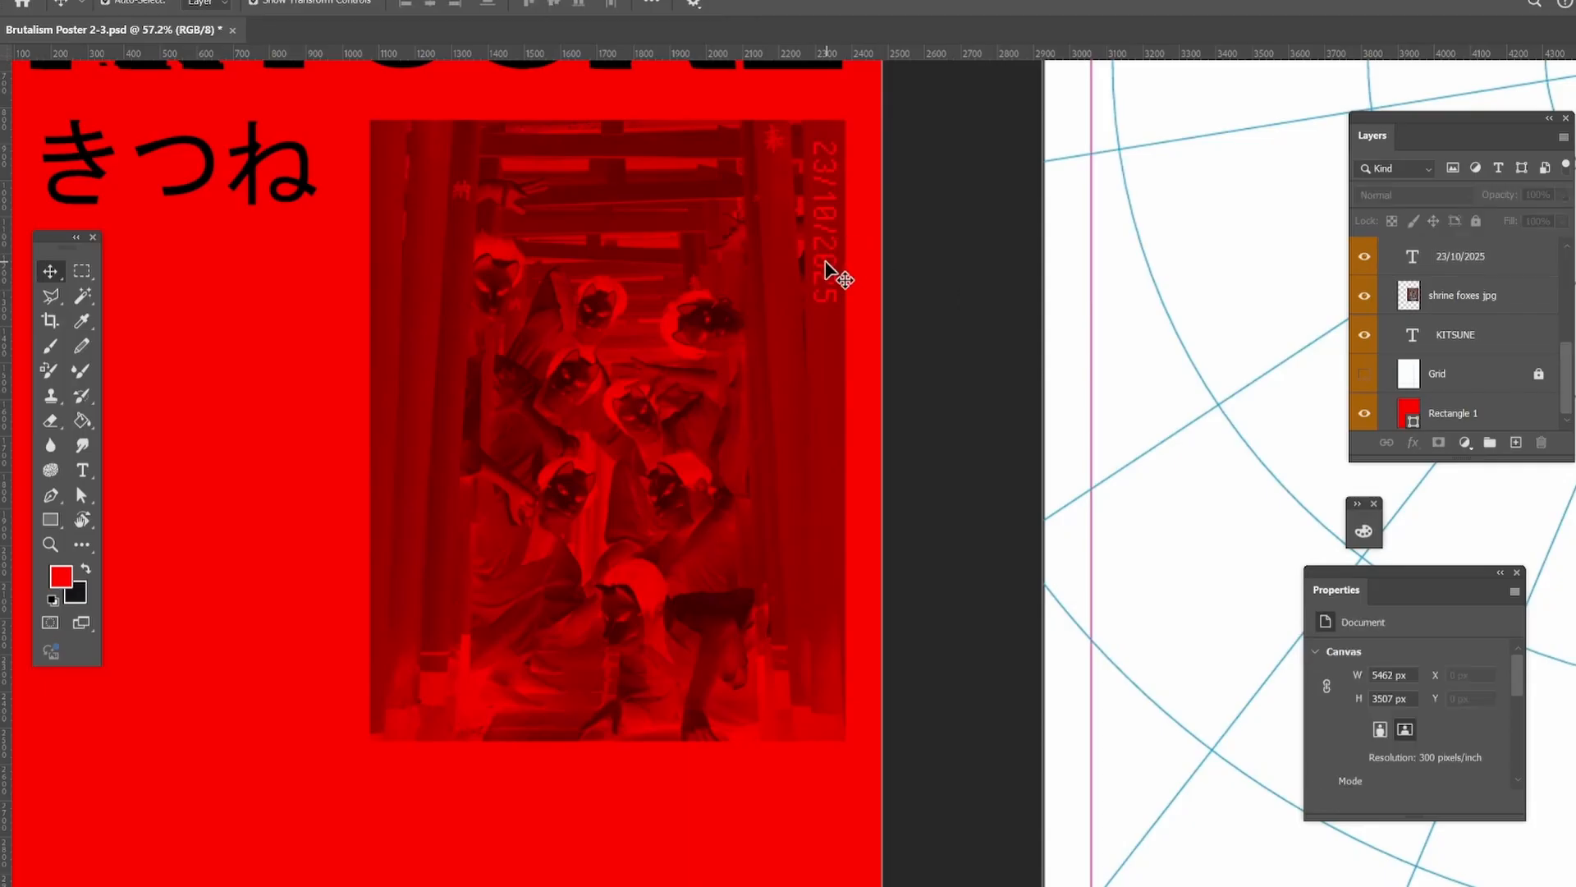
{"action": "left_click", "coordinate": [825, 263]}
{"action": "left_click_drag", "start_coordinate": [807, 310], "coordinate": [812, 297]}
{"action": "key", "text": "Return"}
{"action": "left_click", "coordinate": [940, 203]}
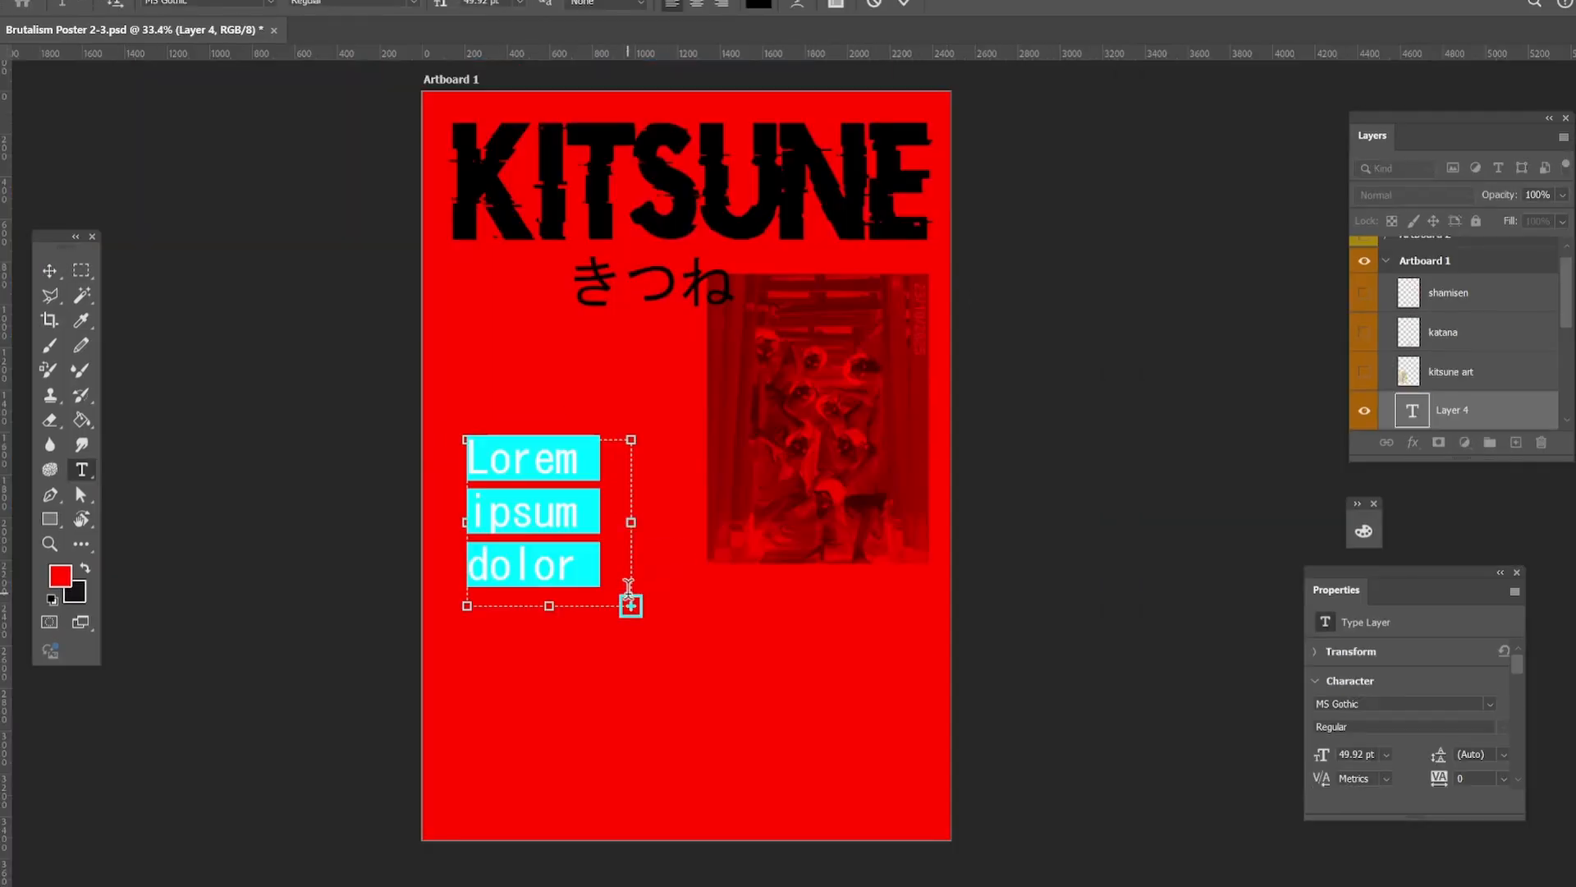
Replace the placeholder with "On nights when the fox-fire flickers, it's all in a fleeting dream" and resize its text box.
{"action": "key", "text": "BackSpace"}
{"action": "left_click_drag", "start_coordinate": [629, 607], "coordinate": [666, 568]}
{"action": "key", "text": "ctrl+Return"}
{"action": "key", "text": "v"}
Right-align the "On nights when the fox-fire flickers" text and move it beneath きつね, left of the photo.
{"action": "left_click", "coordinate": [83, 471]}
{"action": "left_click", "coordinate": [565, 483]}
{"action": "key", "text": "ctrl+a"}
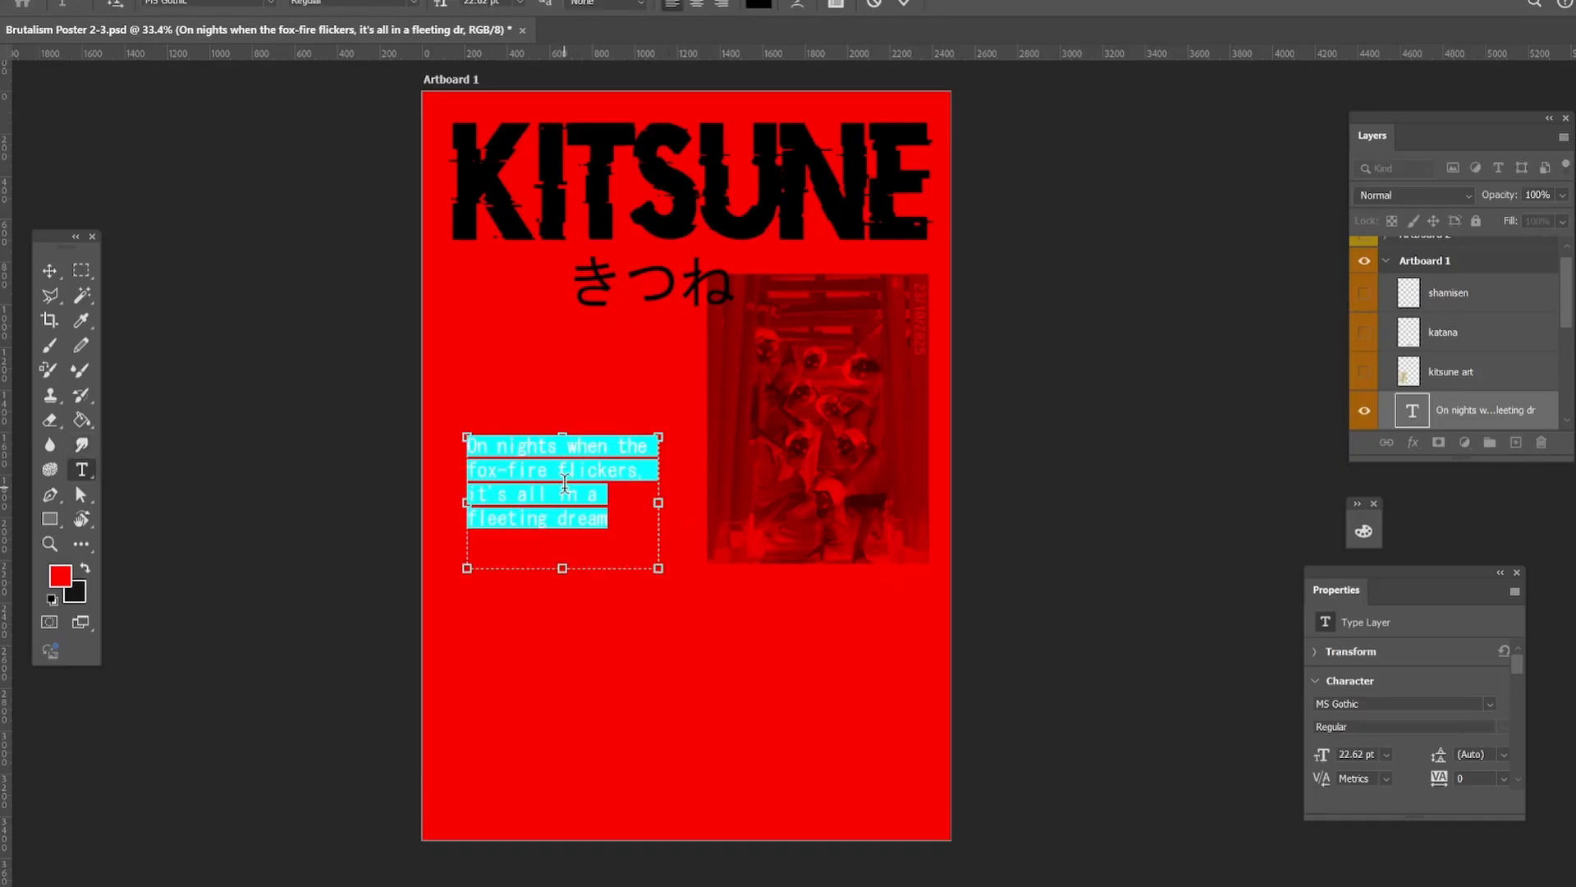
{"action": "left_click", "coordinate": [696, 5]}
{"action": "left_click", "coordinate": [721, 5]}
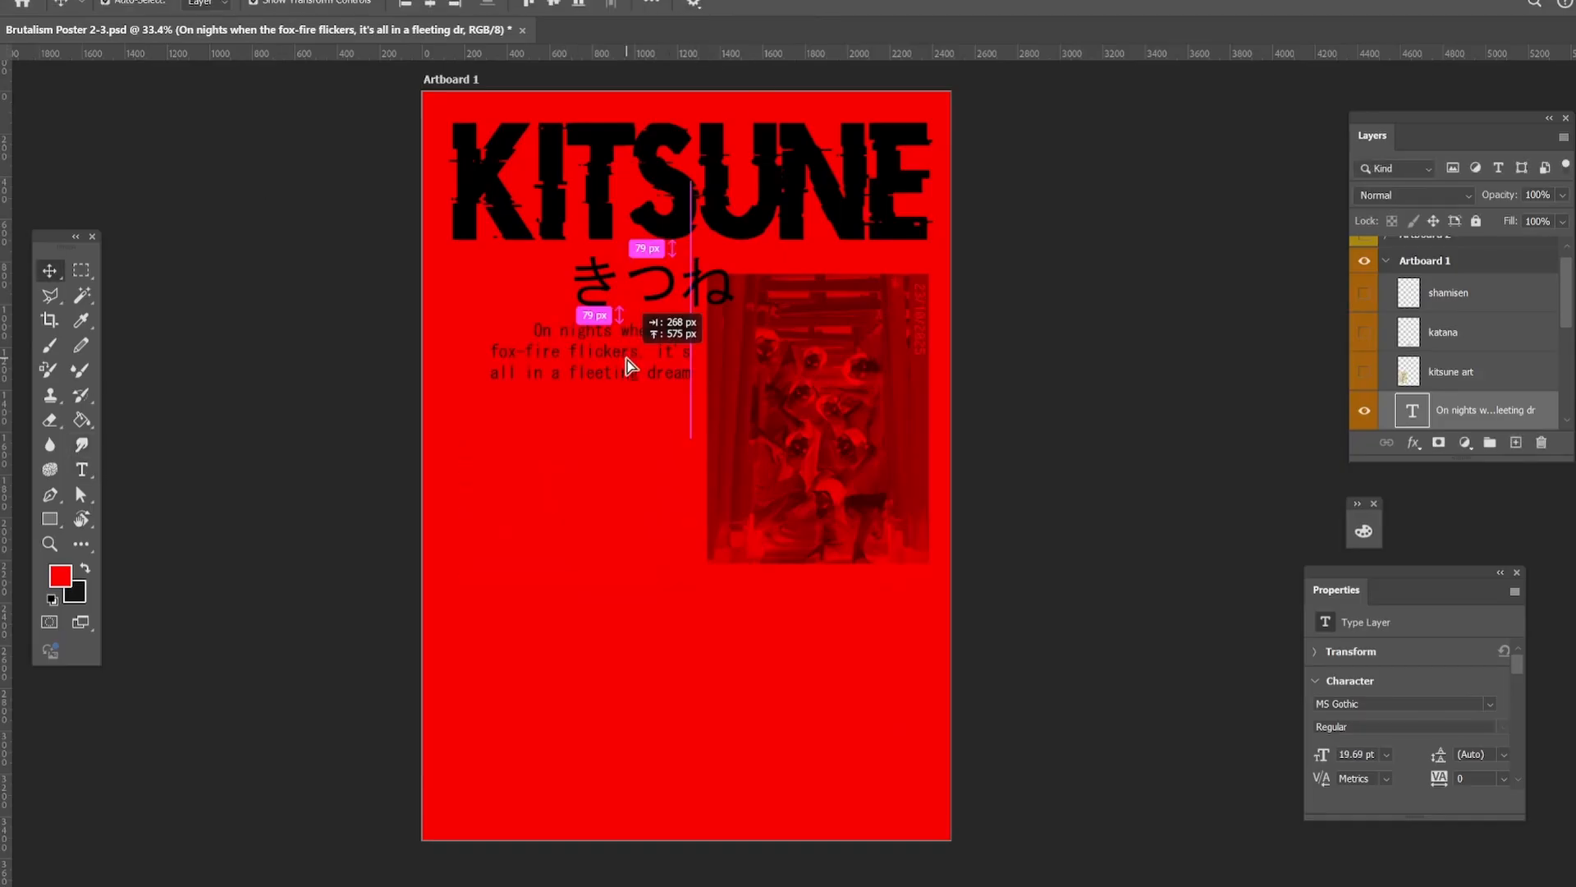
{"action": "left_click_drag", "start_coordinate": [627, 359], "coordinate": [637, 362]}
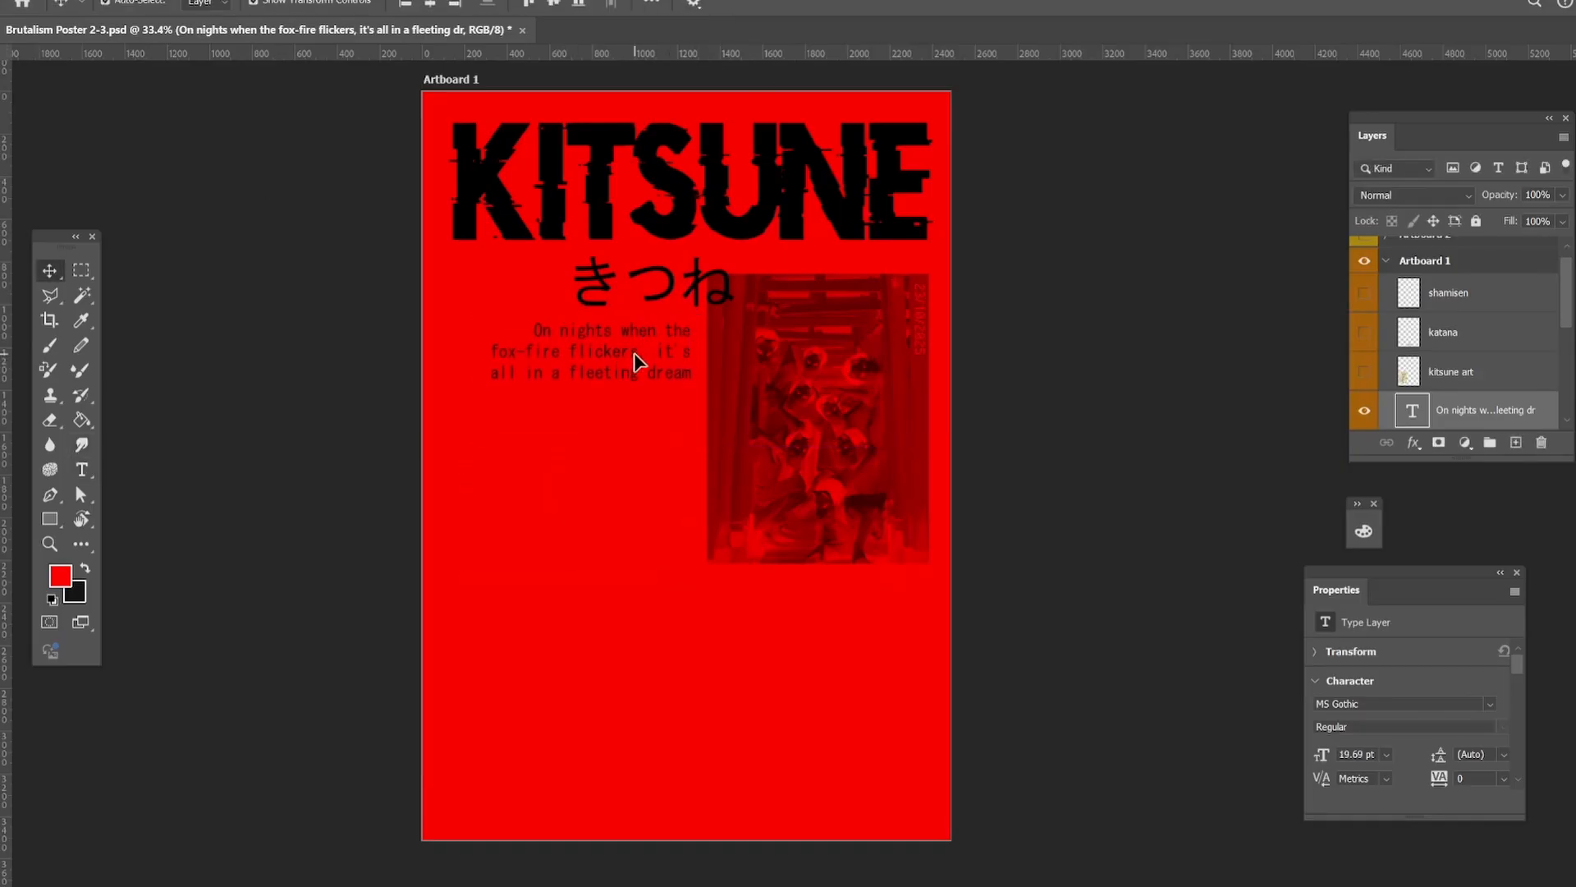
Enlarge the "On nights when the fox-fire flickers" text so it reaches the left margin.
{"action": "left_click", "coordinate": [400, 395]}
{"action": "left_click", "coordinate": [593, 365]}
{"action": "left_click_drag", "start_coordinate": [480, 439], "coordinate": [426, 451]}
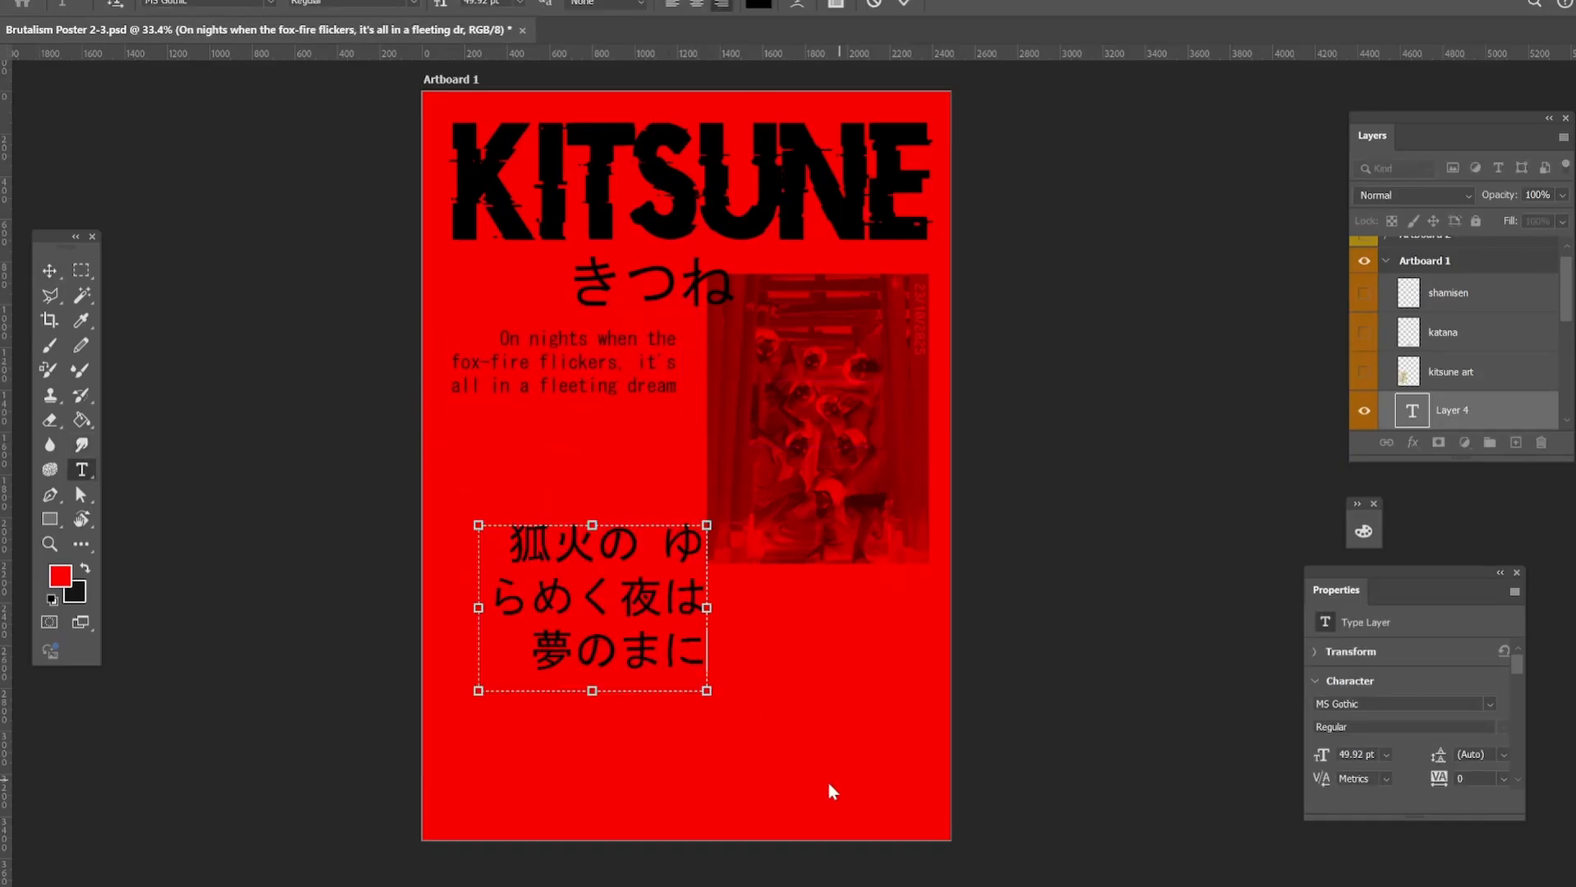
Widen the text box of the Japanese verse 狐火の ゆらめく夜は 夢のまに and change its font to Yu Gothic.
{"action": "left_click_drag", "start_coordinate": [704, 686], "coordinate": [747, 676]}
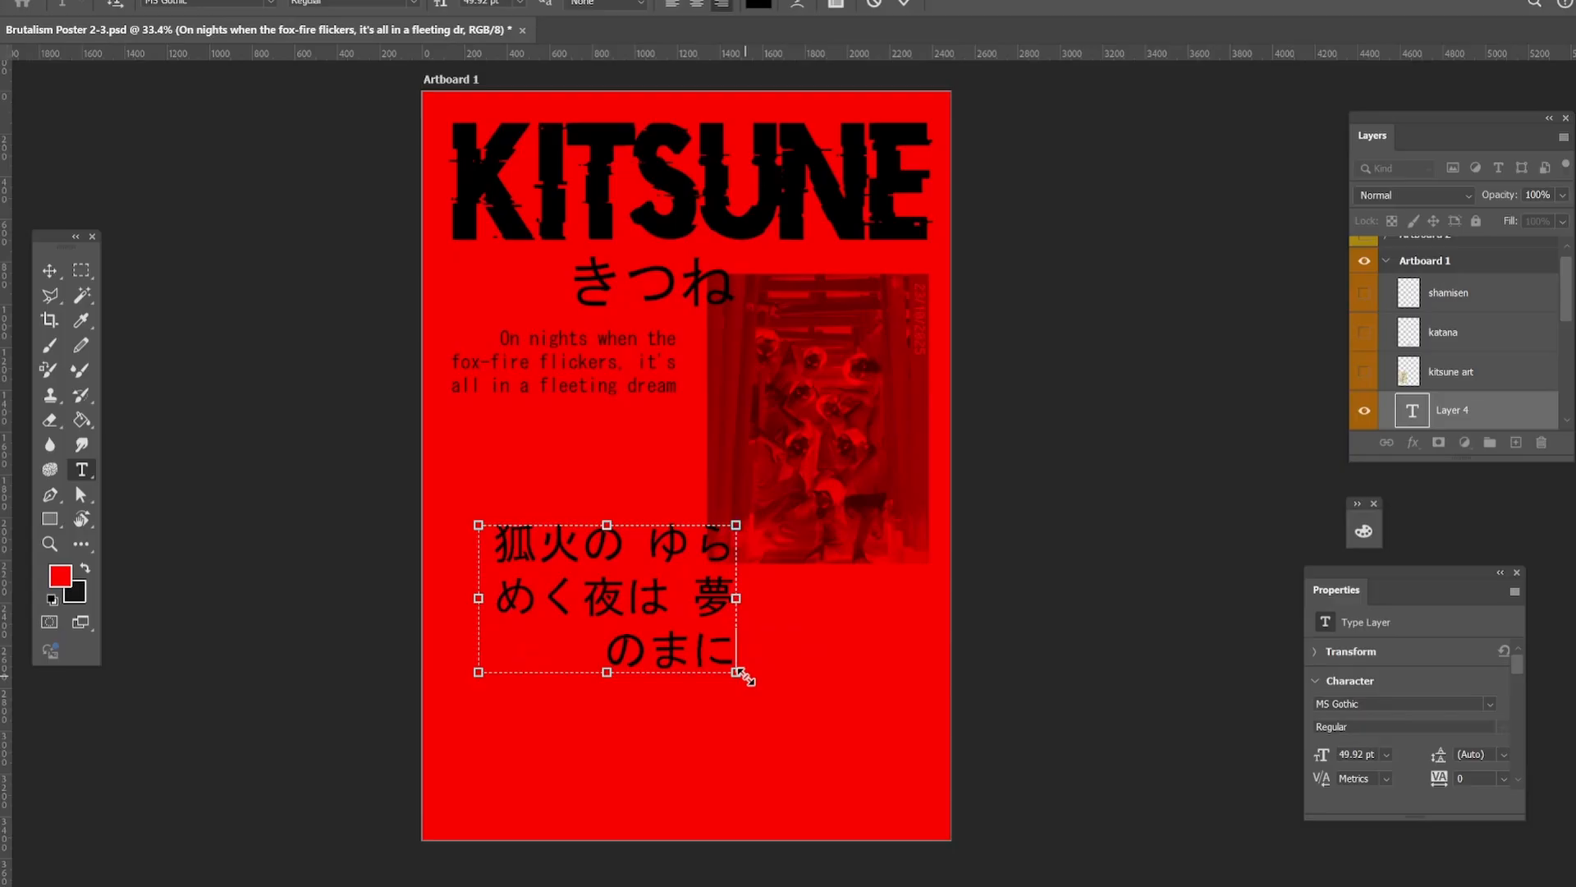
{"action": "left_click", "coordinate": [272, 2]}
{"action": "left_click", "coordinate": [795, 810]}
{"action": "left_click_drag", "start_coordinate": [796, 810], "coordinate": [1091, 810]}
{"action": "left_click", "coordinate": [271, 3]}
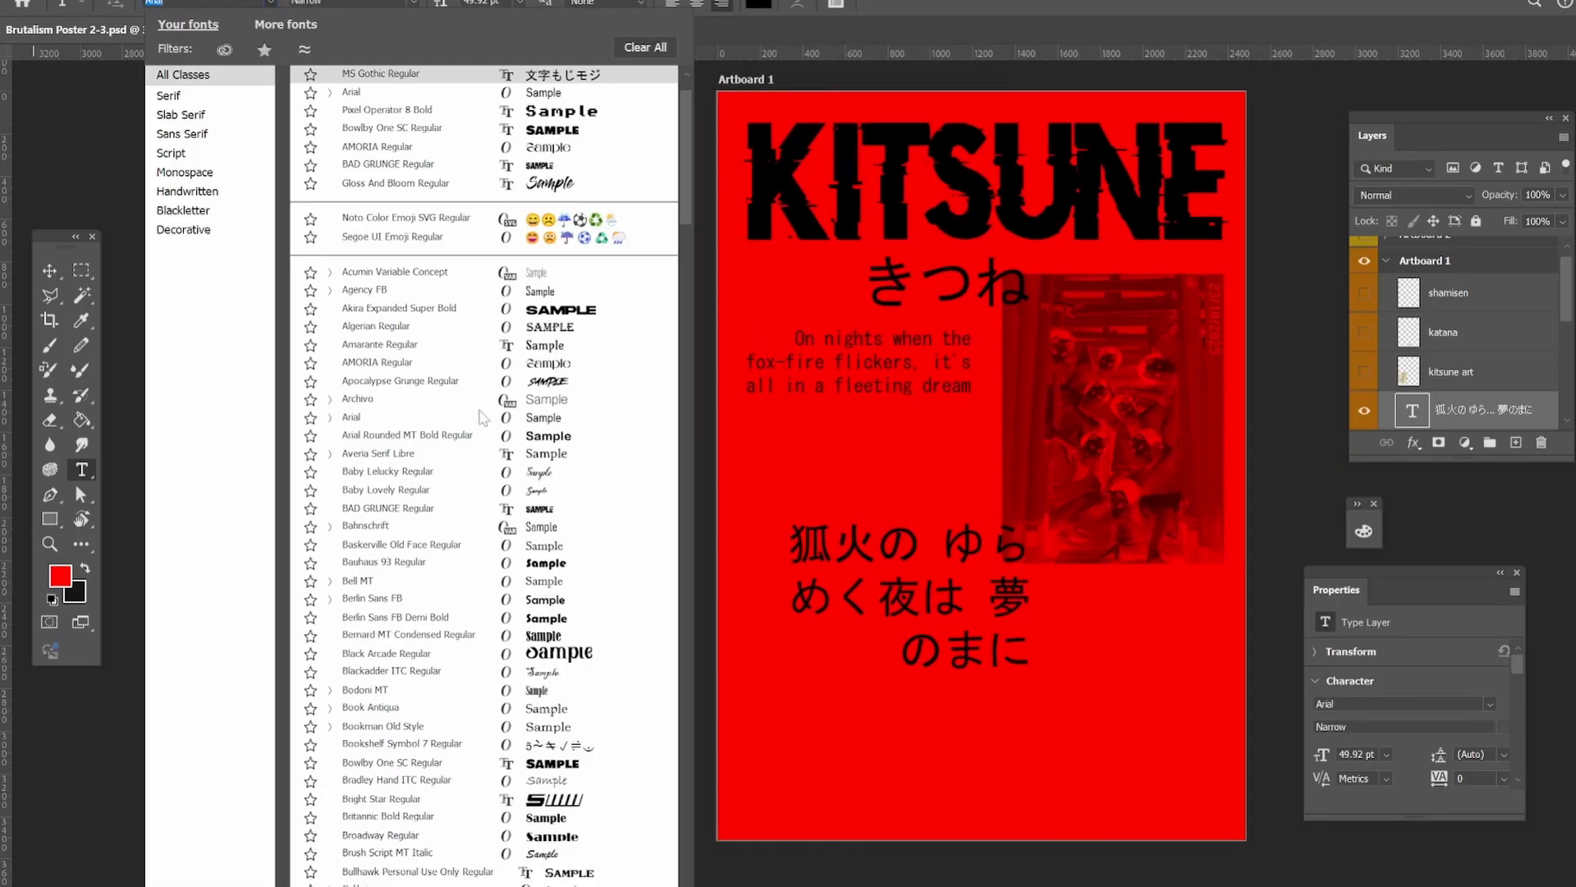
{"action": "scroll", "coordinate": [493, 460], "scroll_direction": "down", "scroll_amount": 20}
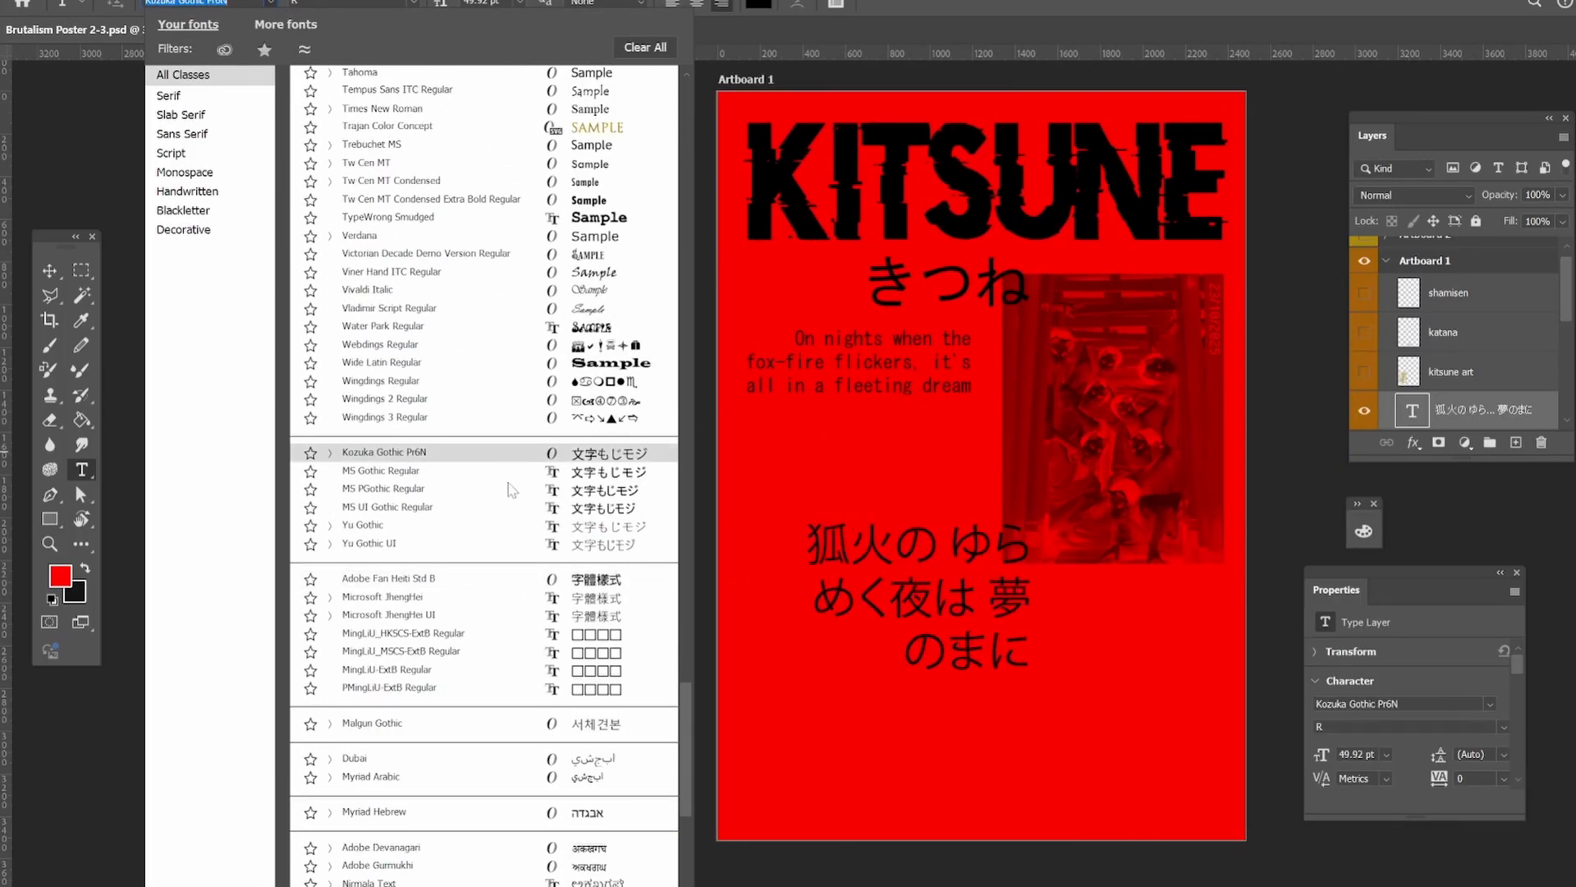
{"action": "left_click", "coordinate": [502, 526]}
{"action": "left_click", "coordinate": [49, 271]}
Change the きつね text's font to Yu Gothic Light.
{"action": "left_click", "coordinate": [960, 287]}
{"action": "left_click", "coordinate": [82, 470]}
{"action": "double_click", "coordinate": [903, 284]}
{"action": "left_click", "coordinate": [272, 3]}
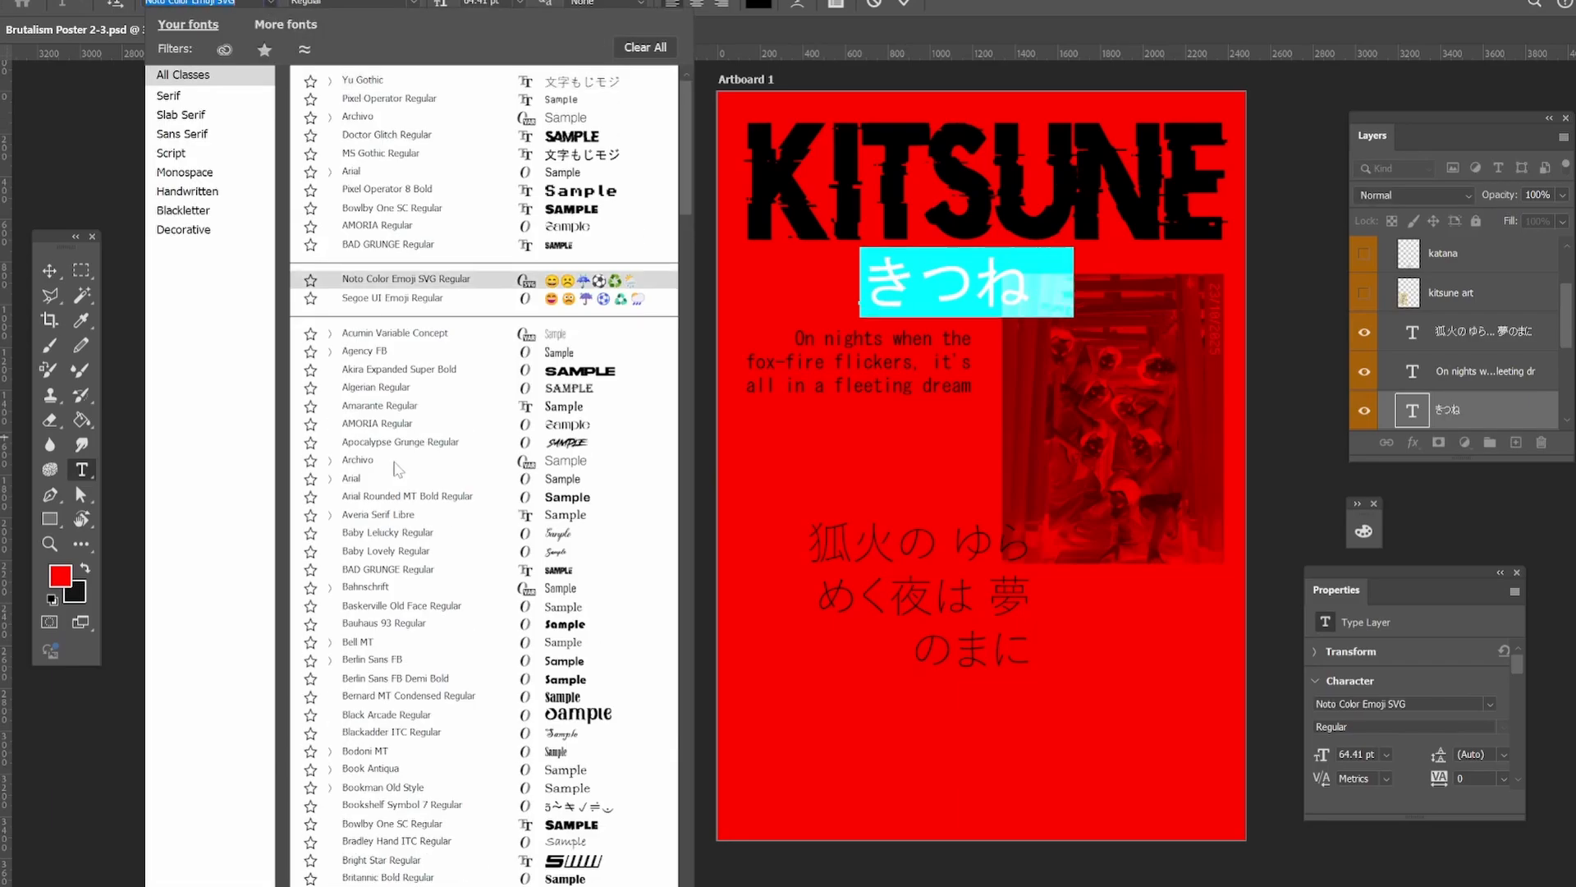
{"action": "scroll", "coordinate": [397, 469], "scroll_direction": "down", "scroll_amount": 20}
{"action": "left_click", "coordinate": [440, 449]}
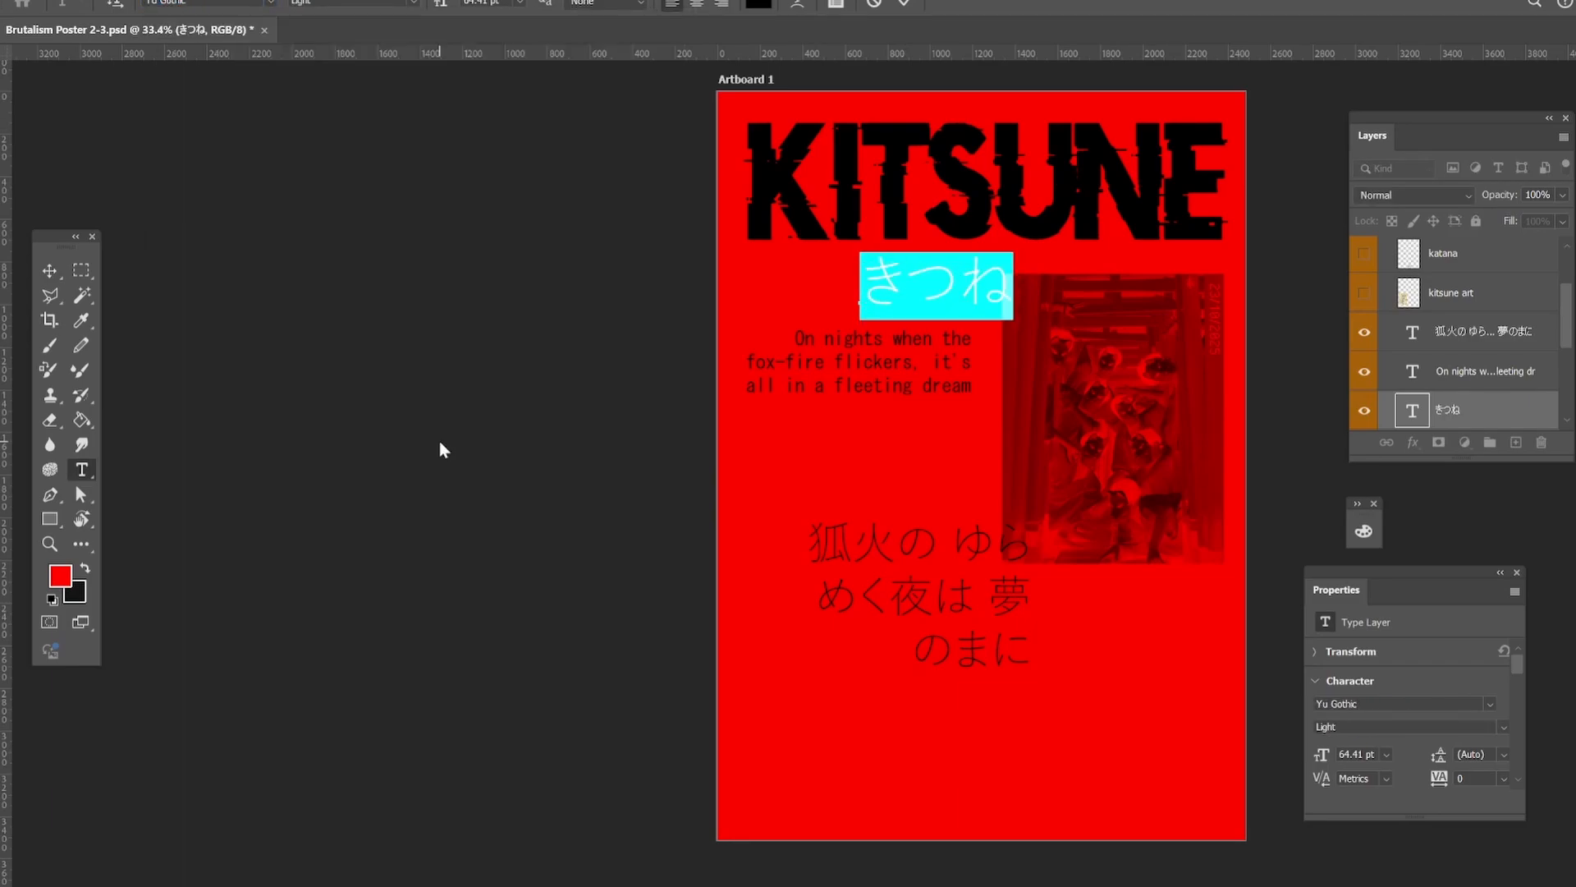
{"action": "left_click", "coordinate": [49, 271]}
Move the English verse below the shrine foxes photo and place the smaller Japanese verse to the photo's left.
{"action": "left_click_drag", "start_coordinate": [459, 361], "coordinate": [493, 357]}
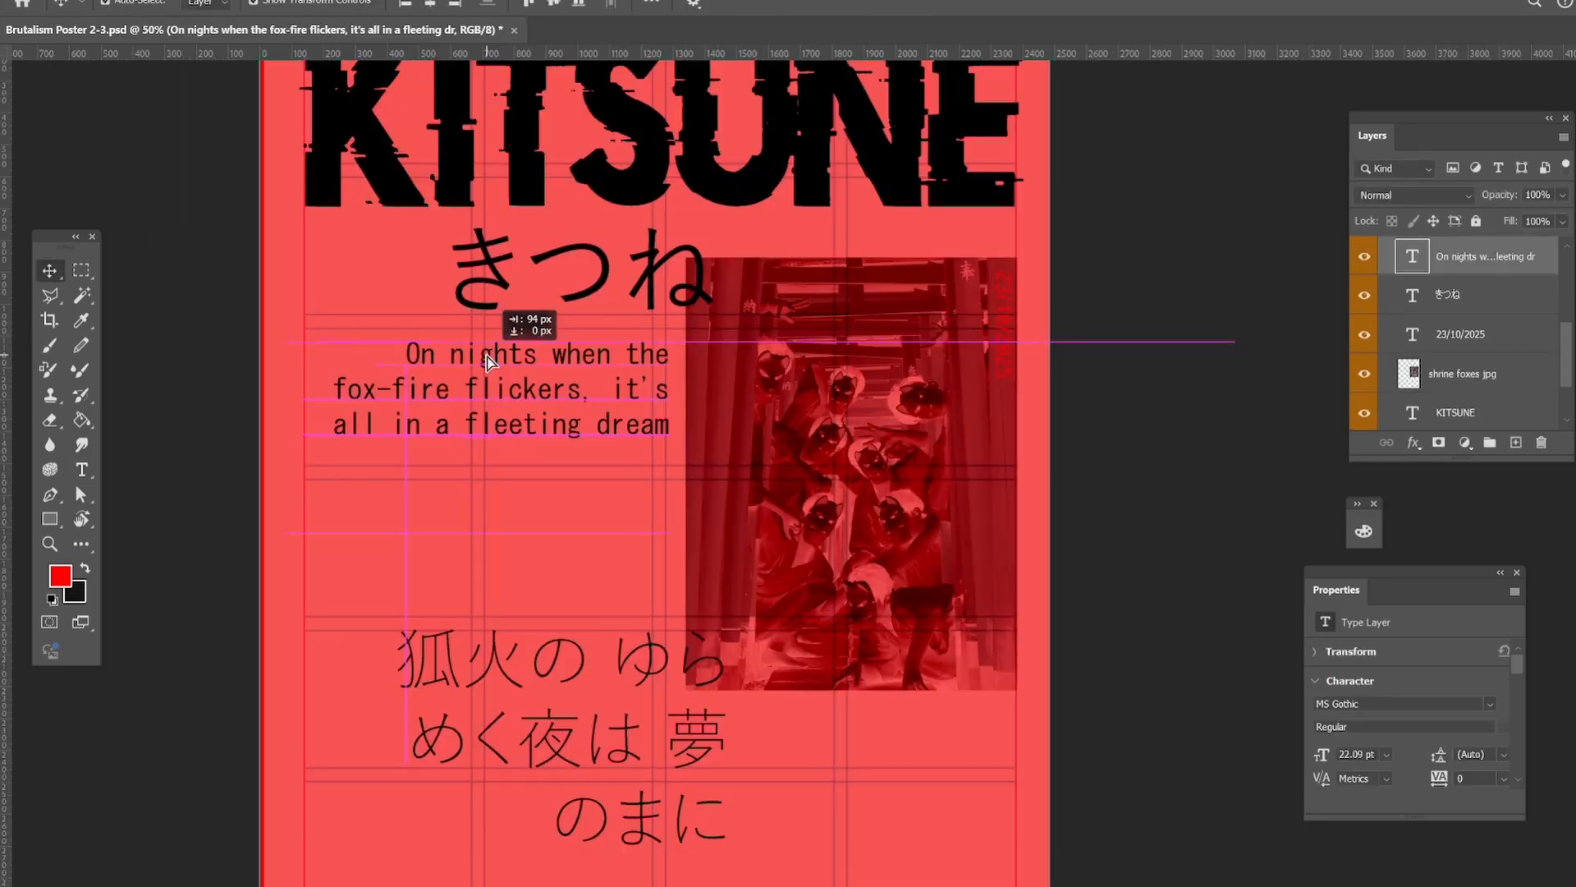
{"action": "scroll", "coordinate": [246, 459], "scroll_direction": "down", "scroll_amount": 1}
{"action": "left_click", "coordinate": [229, 444]}
{"action": "left_click", "coordinate": [574, 713]}
{"action": "left_click_drag", "start_coordinate": [729, 822], "coordinate": [632, 495]}
{"action": "left_click_drag", "start_coordinate": [422, 580], "coordinate": [392, 591]}
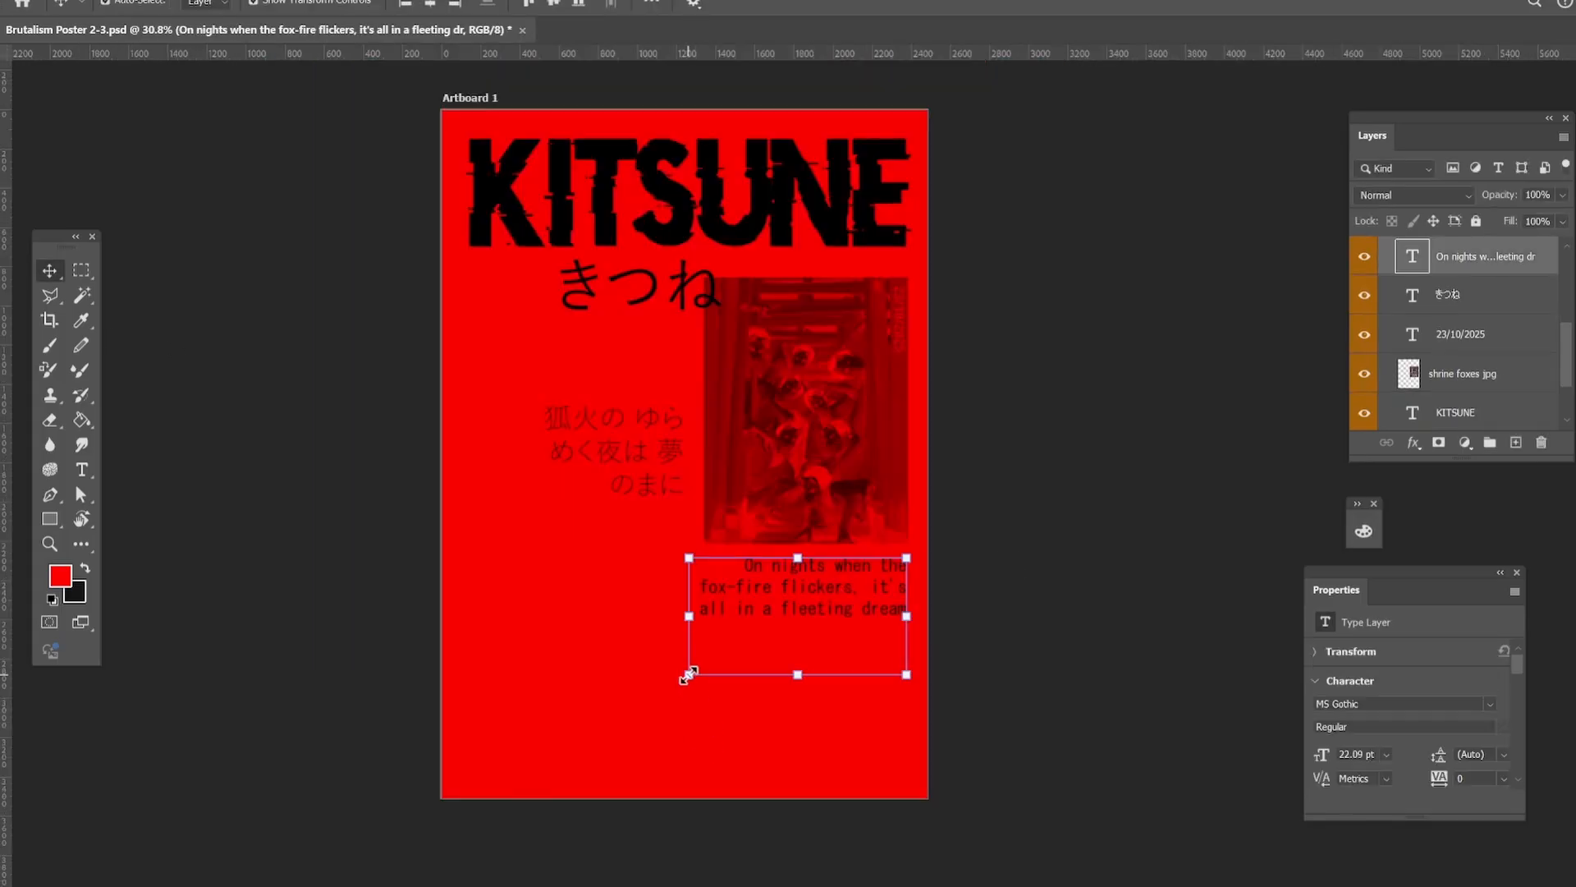
Scale the English verse down slightly and move the resized Japanese verse directly beneath it, below the shrine foxes photo.
{"action": "left_click_drag", "start_coordinate": [687, 675], "coordinate": [696, 654]}
{"action": "left_click", "coordinate": [49, 271]}
{"action": "left_click_drag", "start_coordinate": [658, 467], "coordinate": [879, 690]}
{"action": "mouse_move", "coordinate": [907, 723]}
{"action": "left_mouse_down"}
{"action": "mouse_move", "coordinate": [891, 712]}
{"action": "mouse_move", "coordinate": [927, 665]}
{"action": "mouse_move", "coordinate": [855, 676]}
{"action": "left_mouse_up"}
{"action": "left_click", "coordinate": [49, 271]}
{"action": "key", "text": "ctrl+a"}
{"action": "left_click", "coordinate": [50, 272]}
{"action": "left_click", "coordinate": [993, 649]}
{"action": "left_click", "coordinate": [874, 673]}
Move the white flame shapes on Layer 5 clear of the source flames, in Normal blend mode, and delete the source artwork on Layer 4.
{"action": "left_click", "coordinate": [263, 563]}
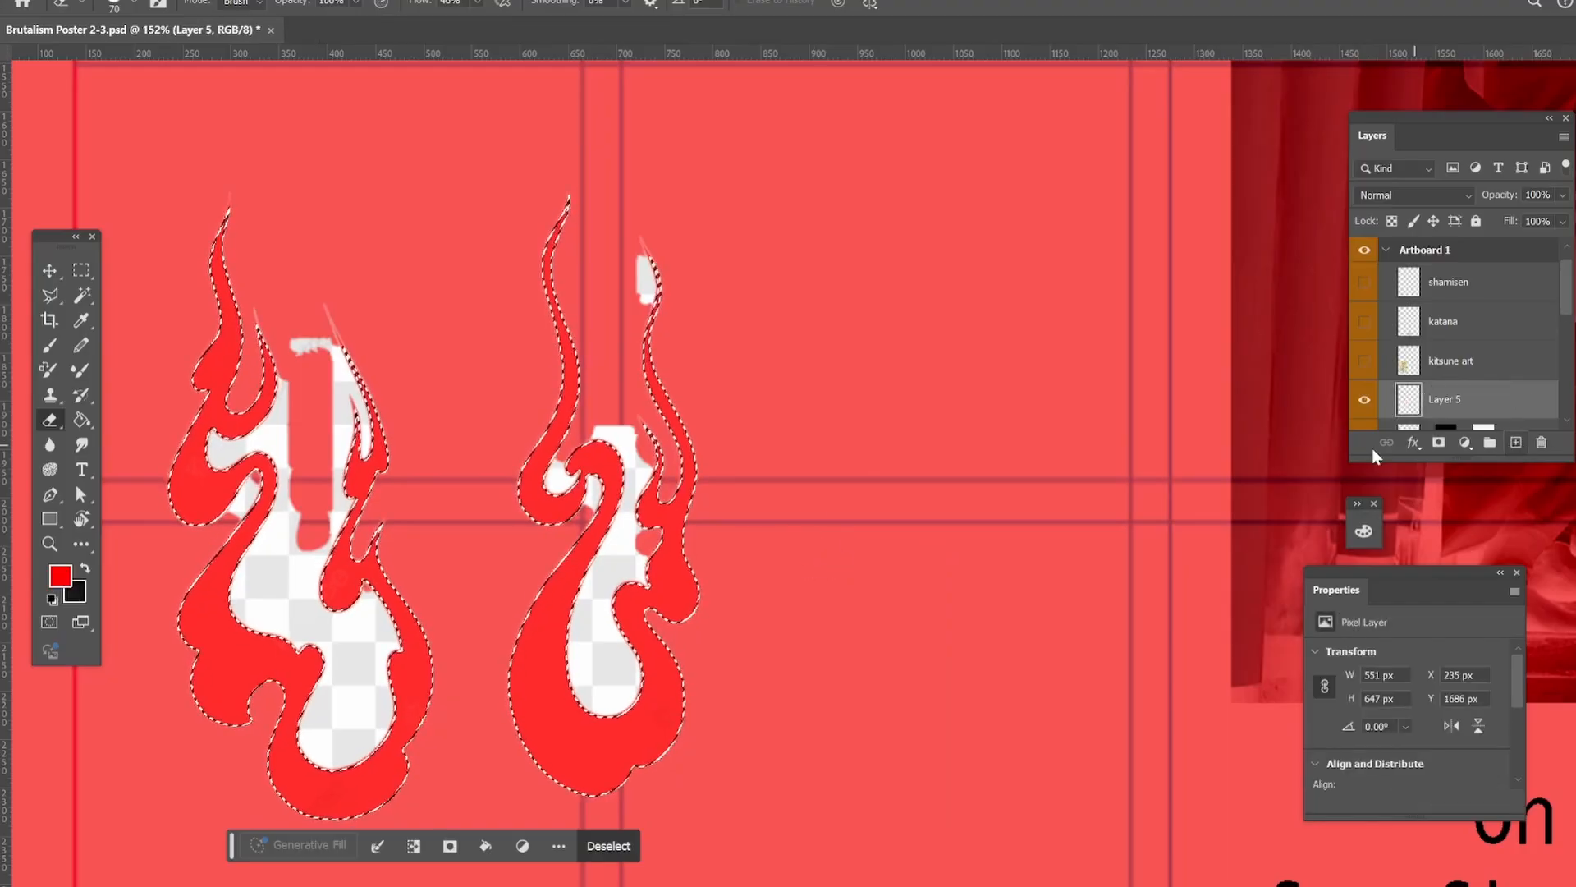
{"action": "left_click_drag", "start_coordinate": [253, 430], "coordinate": [817, 337]}
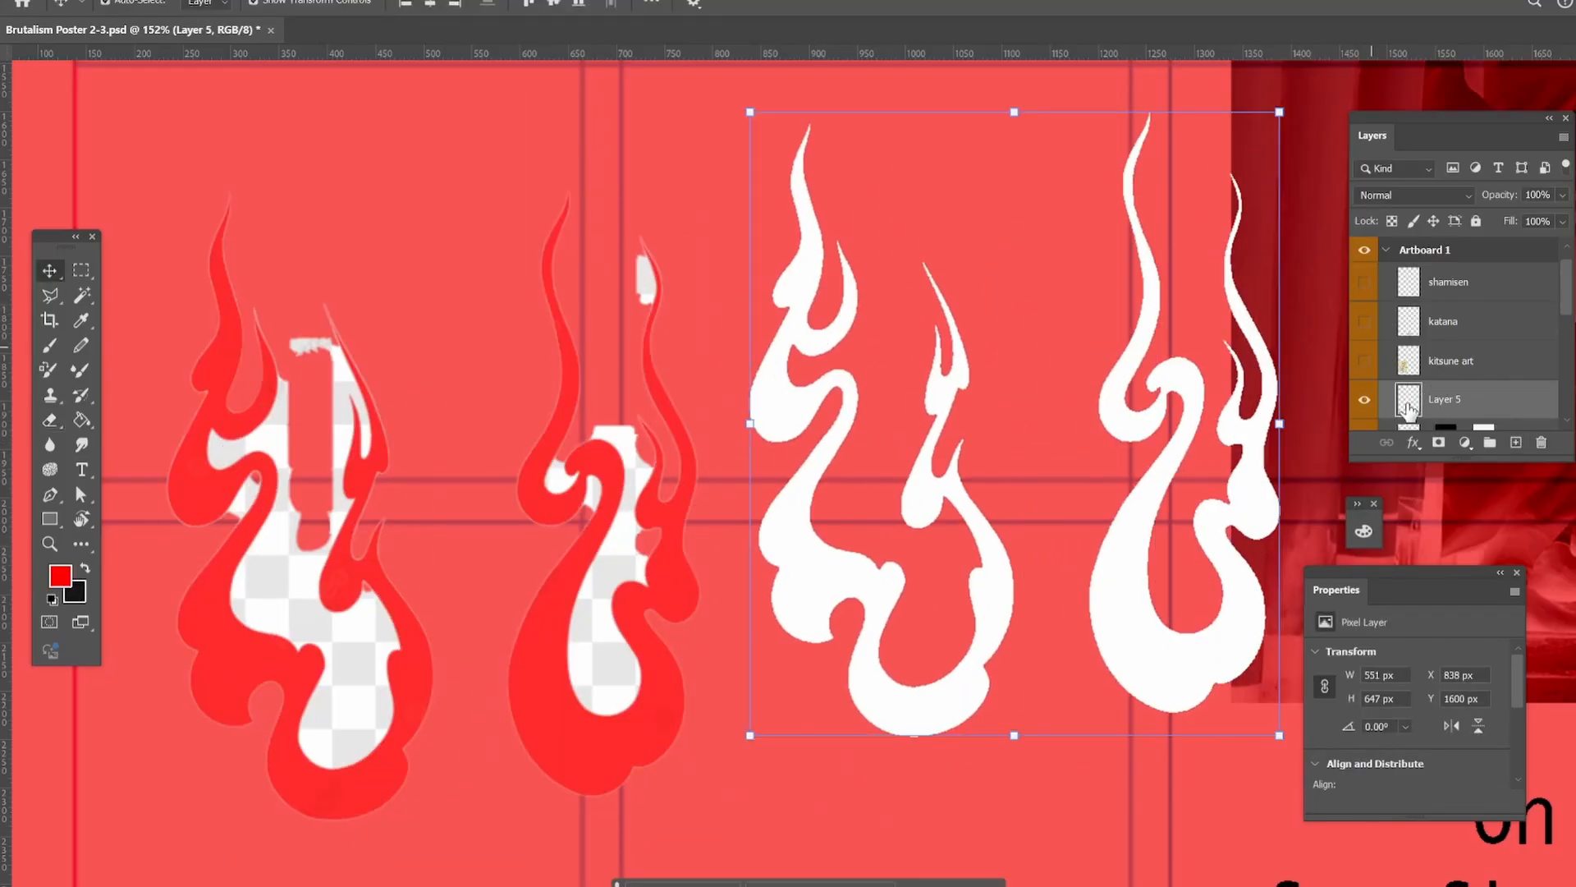
{"action": "left_click", "coordinate": [1411, 195]}
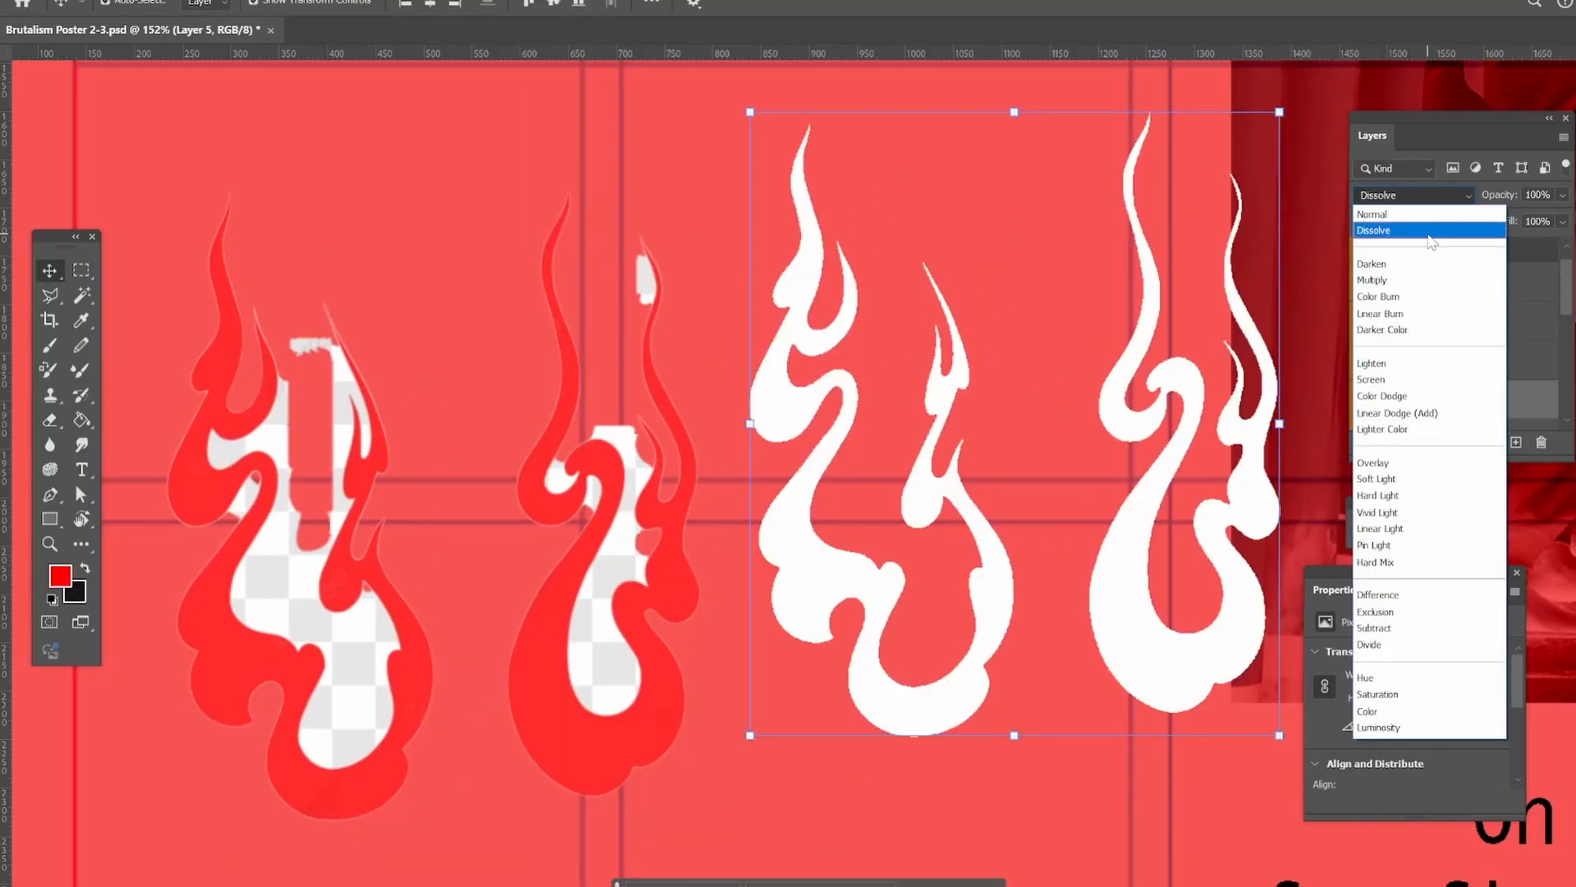
{"action": "left_click", "coordinate": [1422, 215]}
{"action": "left_click_drag", "start_coordinate": [1253, 502], "coordinate": [1203, 468]}
{"action": "left_click_drag", "start_coordinate": [599, 504], "coordinate": [542, 462]}
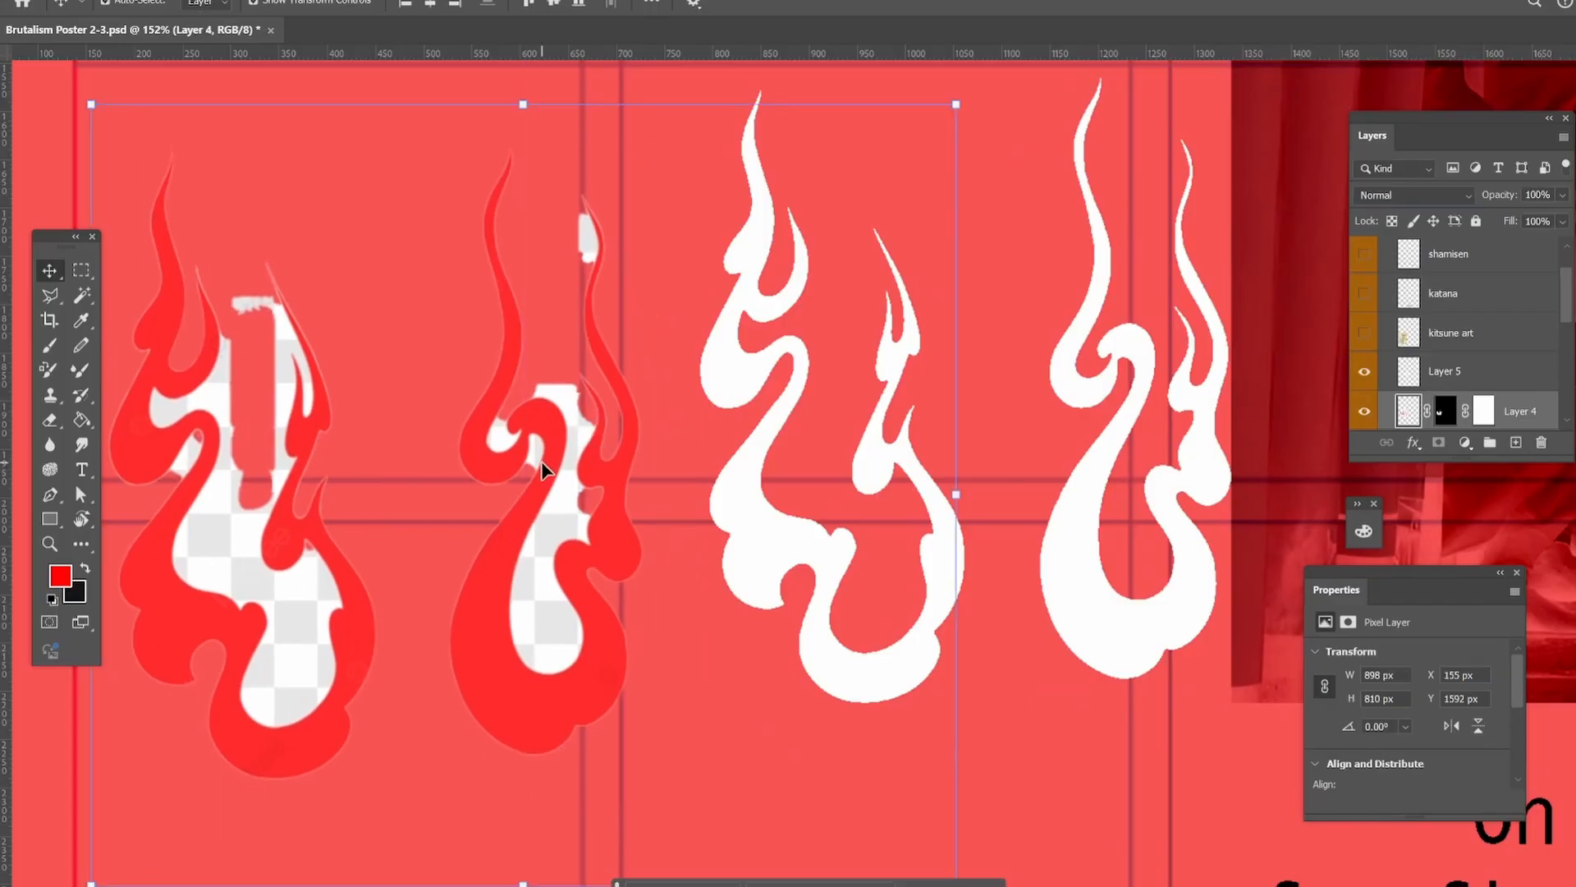
{"action": "key", "text": "Delete"}
Load the flame shapes on Layer 5 as a selection and fill both flames with the red foreground color.
{"action": "left_click", "coordinate": [50, 543]}
{"action": "left_click_drag", "start_coordinate": [506, 404], "coordinate": [421, 403]}
{"action": "left_click_drag", "start_coordinate": [566, 354], "coordinate": [608, 387]}
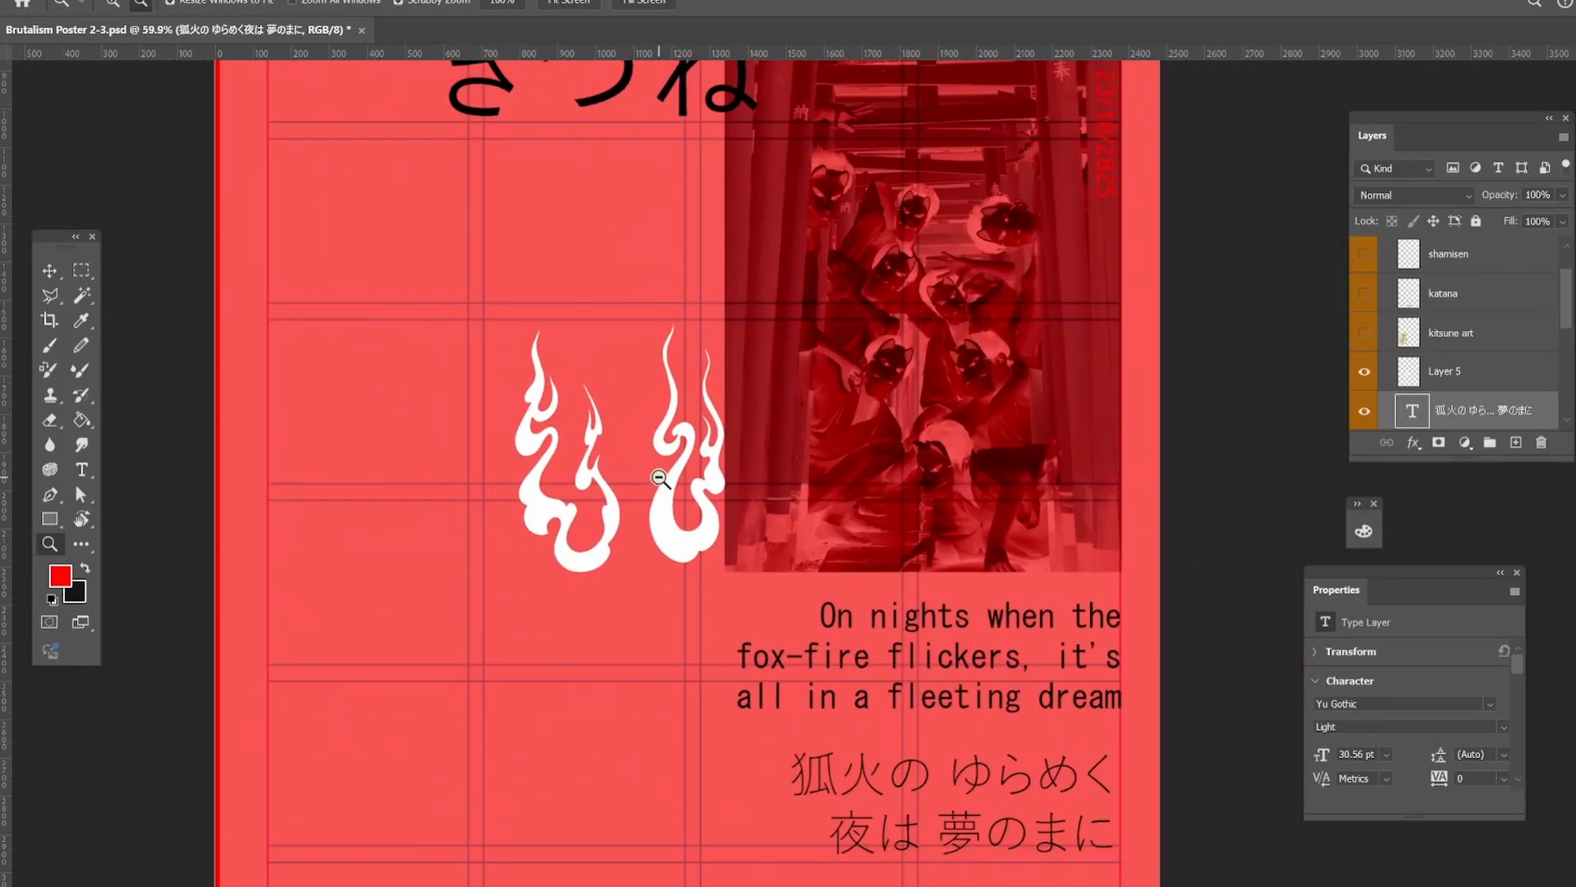
{"action": "left_click_drag", "start_coordinate": [659, 479], "coordinate": [705, 485]}
{"action": "left_click", "coordinate": [1514, 374]}
{"action": "left_click", "coordinate": [1405, 378], "text": "ctrl"}
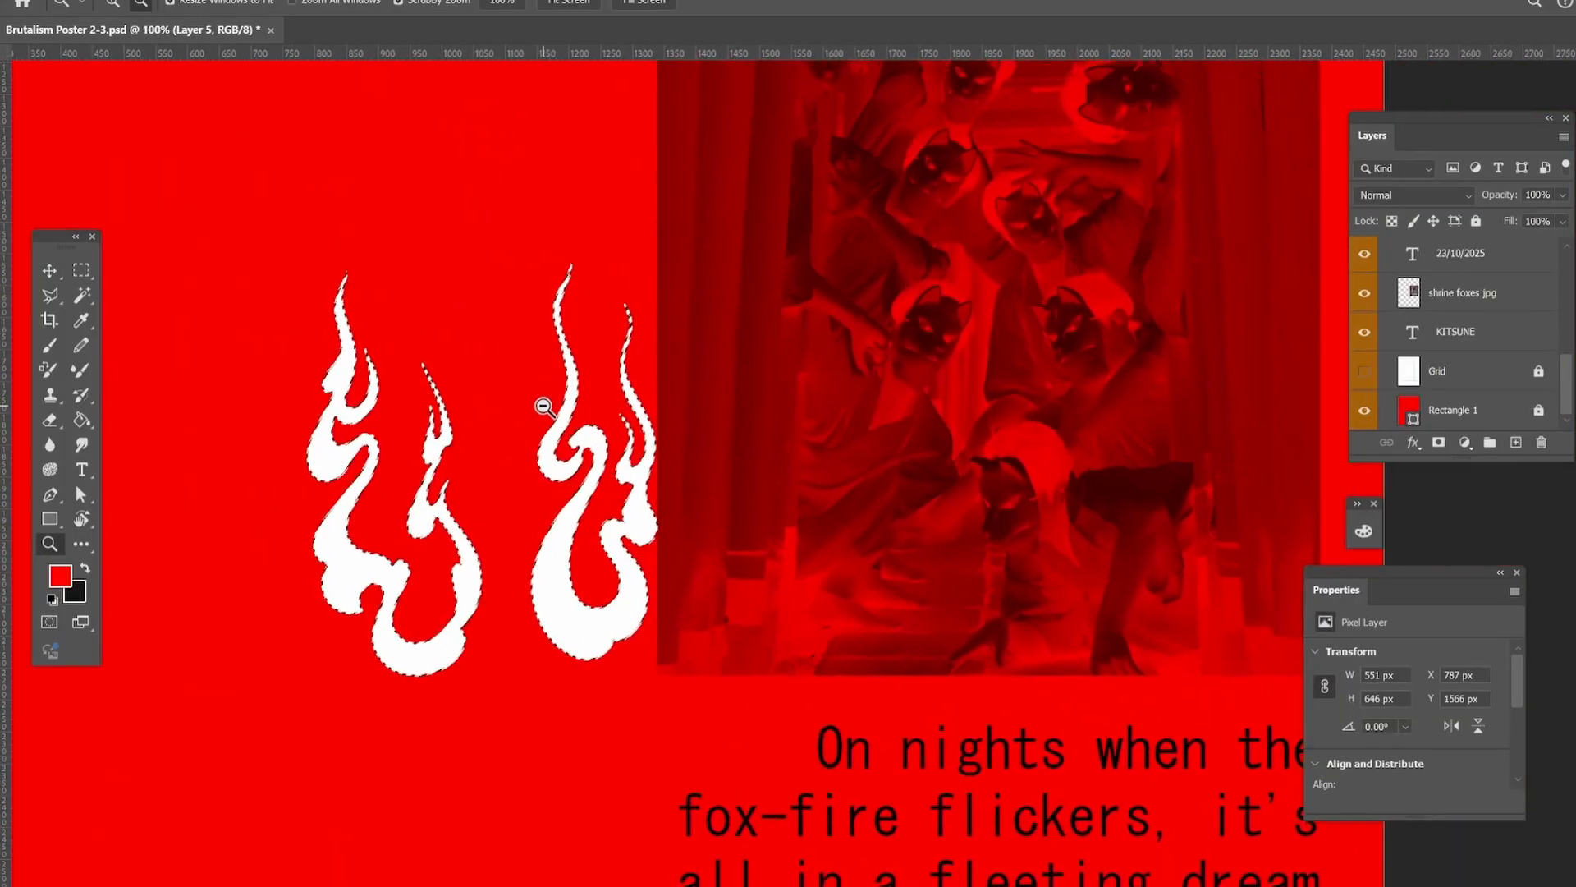
{"action": "left_click", "coordinate": [82, 420]}
{"action": "left_click", "coordinate": [343, 561]}
{"action": "left_click", "coordinate": [553, 565]}
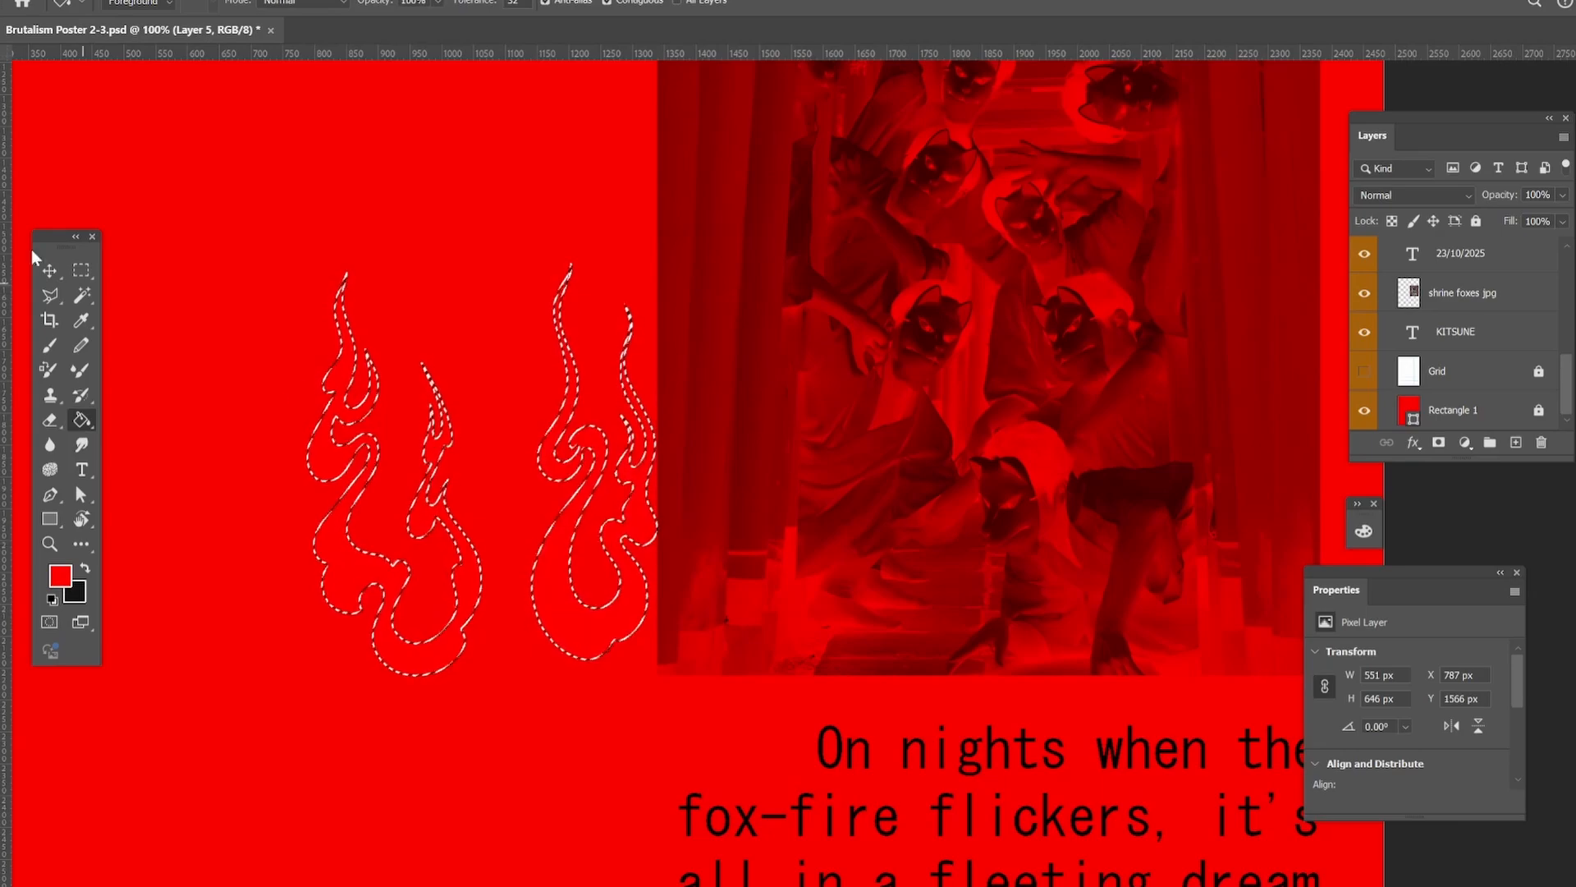
Clear the selection, reposition the two flames and set their layer's blend mode to Overlay.
{"action": "left_click", "coordinate": [50, 270]}
{"action": "key", "text": "ctrl+d"}
{"action": "left_click_drag", "start_coordinate": [616, 534], "coordinate": [500, 431]}
{"action": "left_click", "coordinate": [1468, 195]}
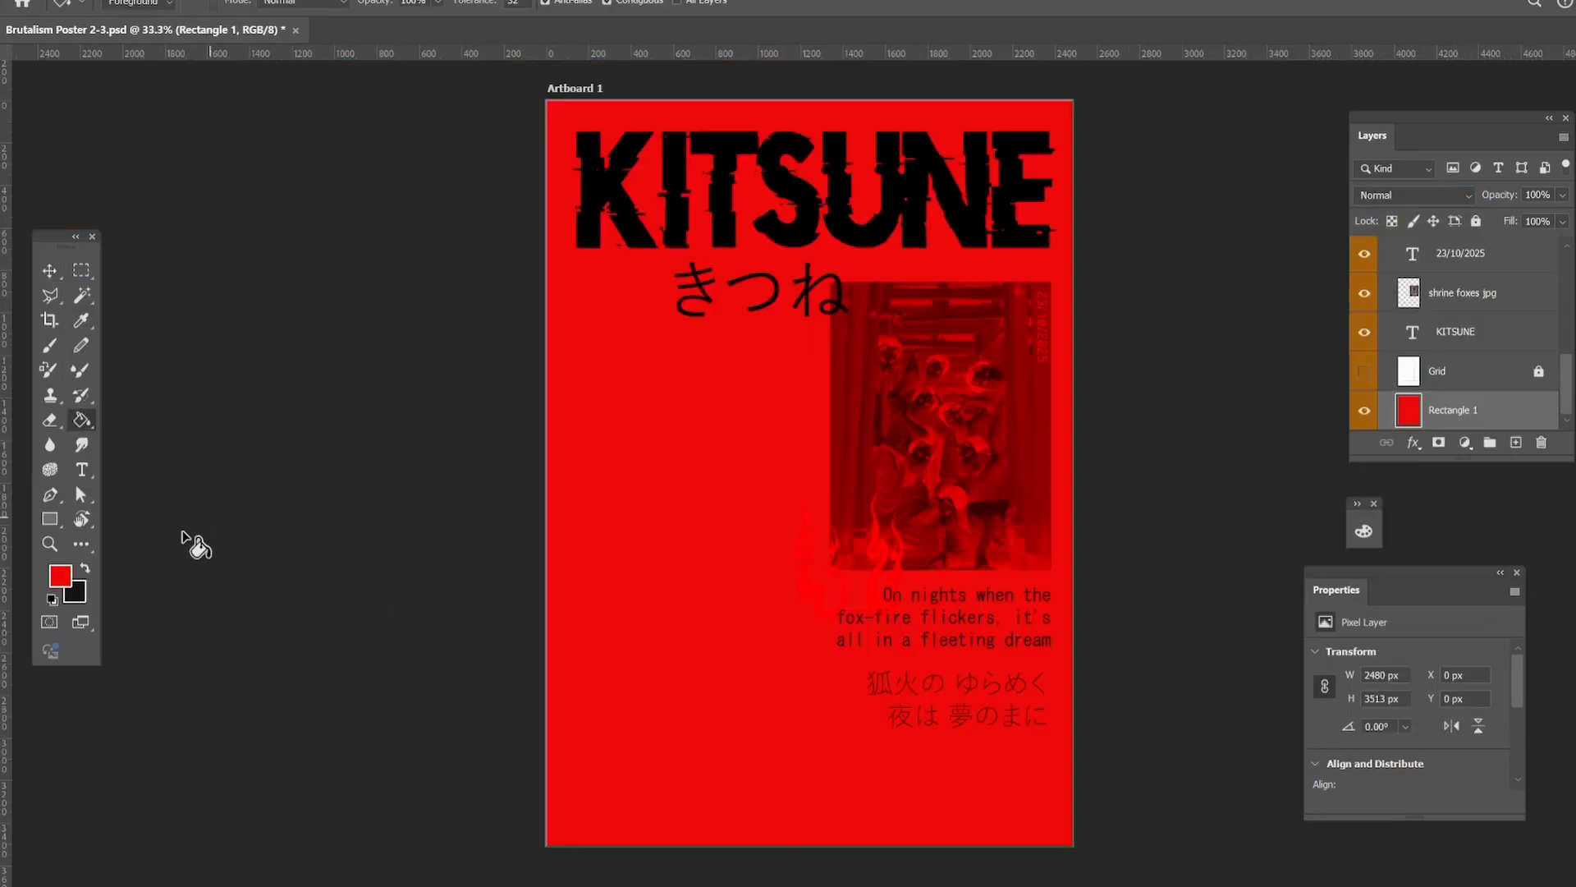
Pick a slightly darker red and fill the poster's background rectangle with it.
{"action": "left_click", "coordinate": [60, 575]}
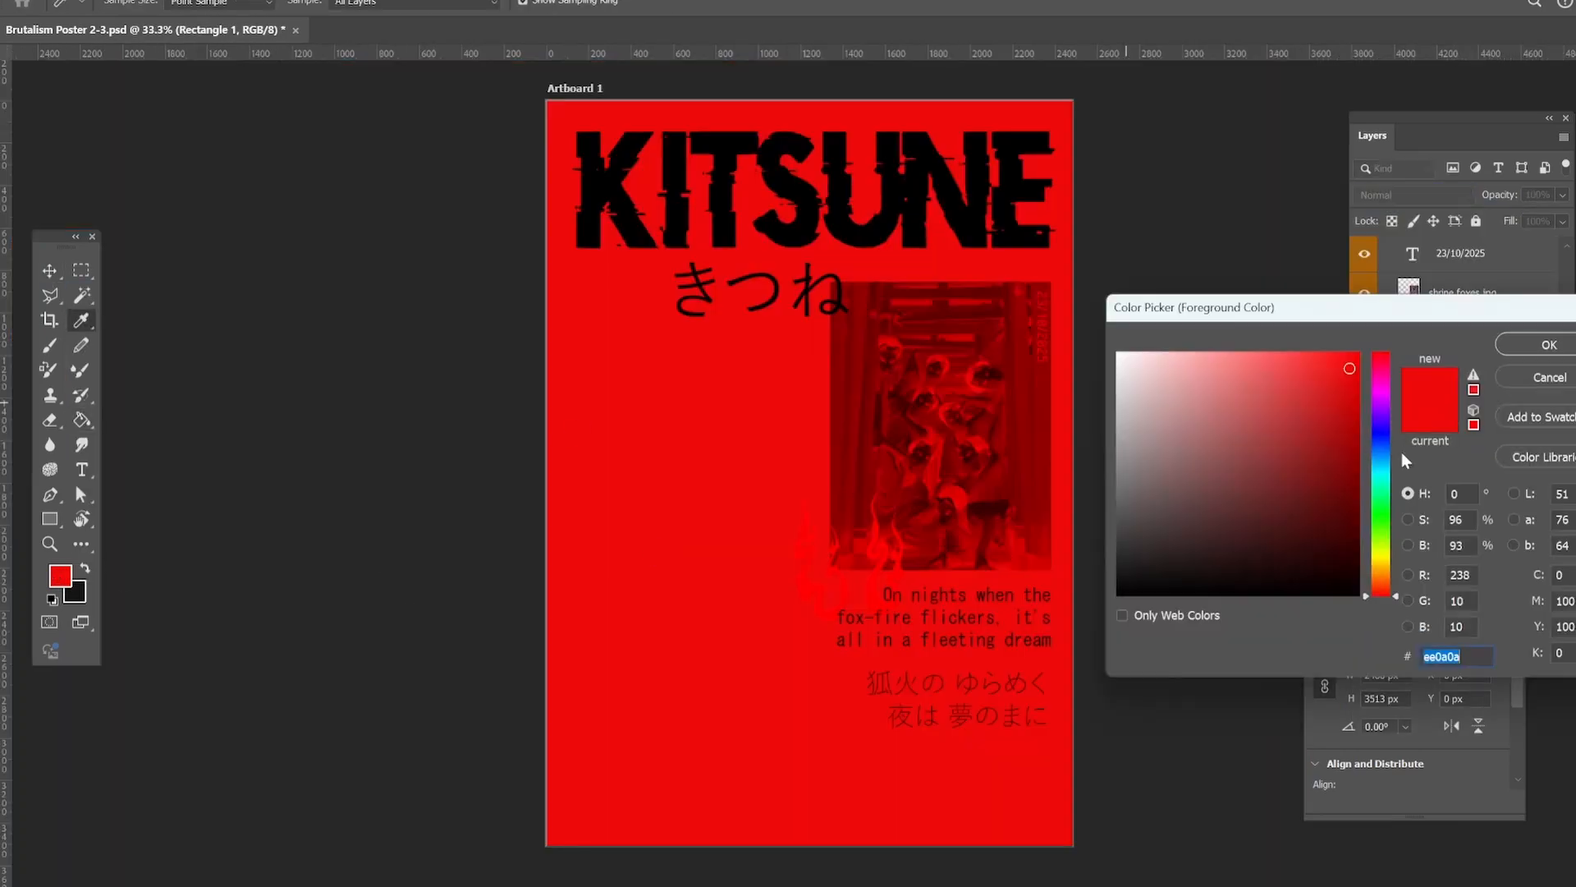
{"action": "left_click", "coordinate": [1549, 345]}
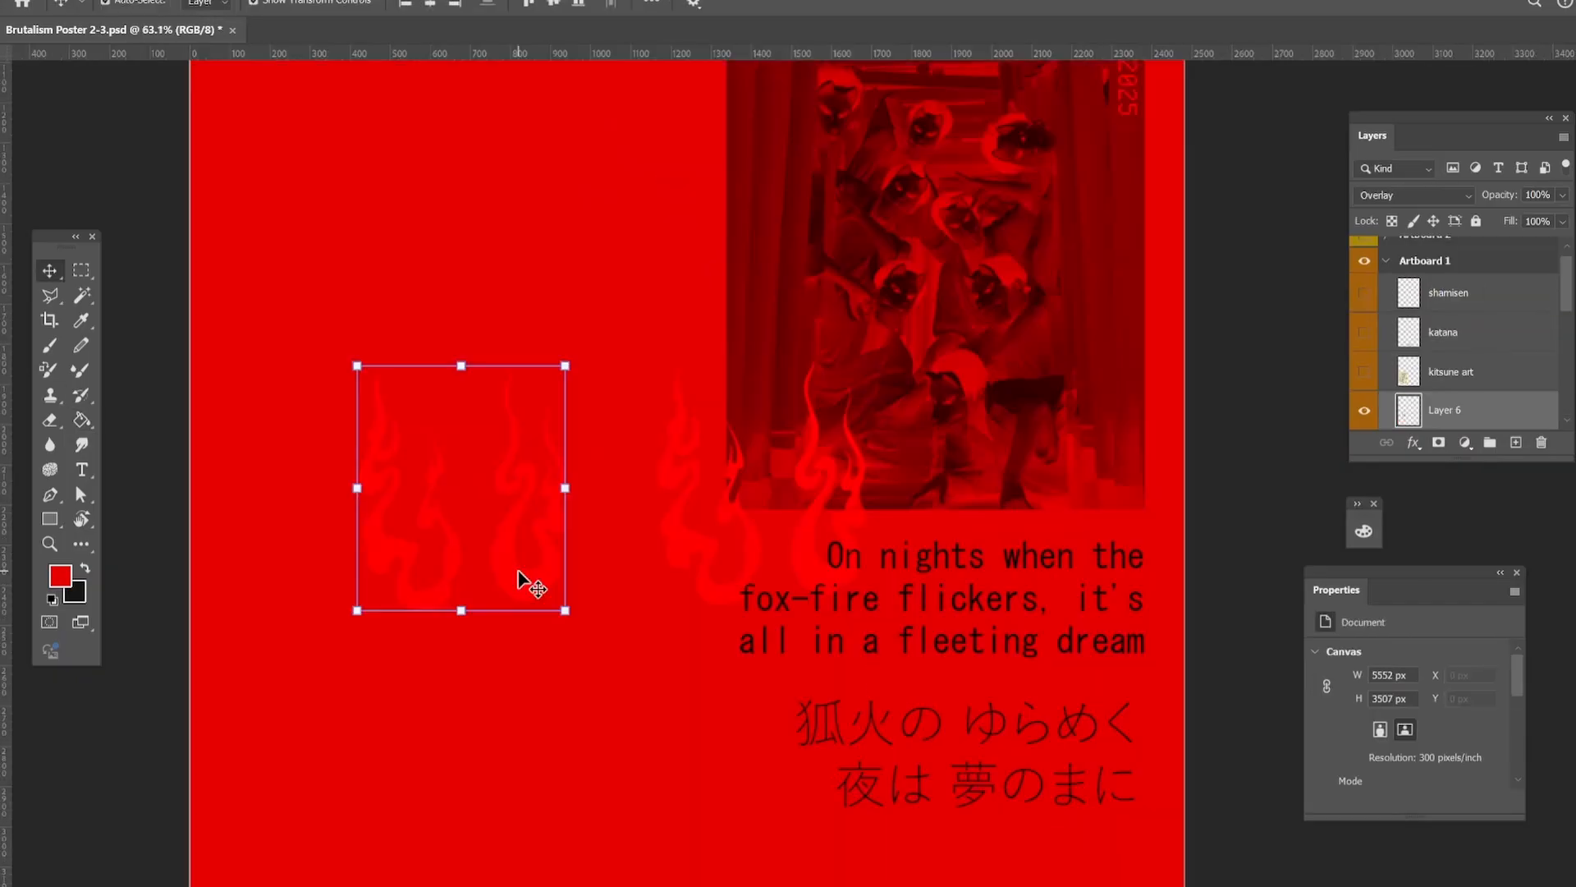
Copy a single flame to its own layer and place it over the photo's upper-right corner beside the vertical date.
{"action": "key", "text": "m"}
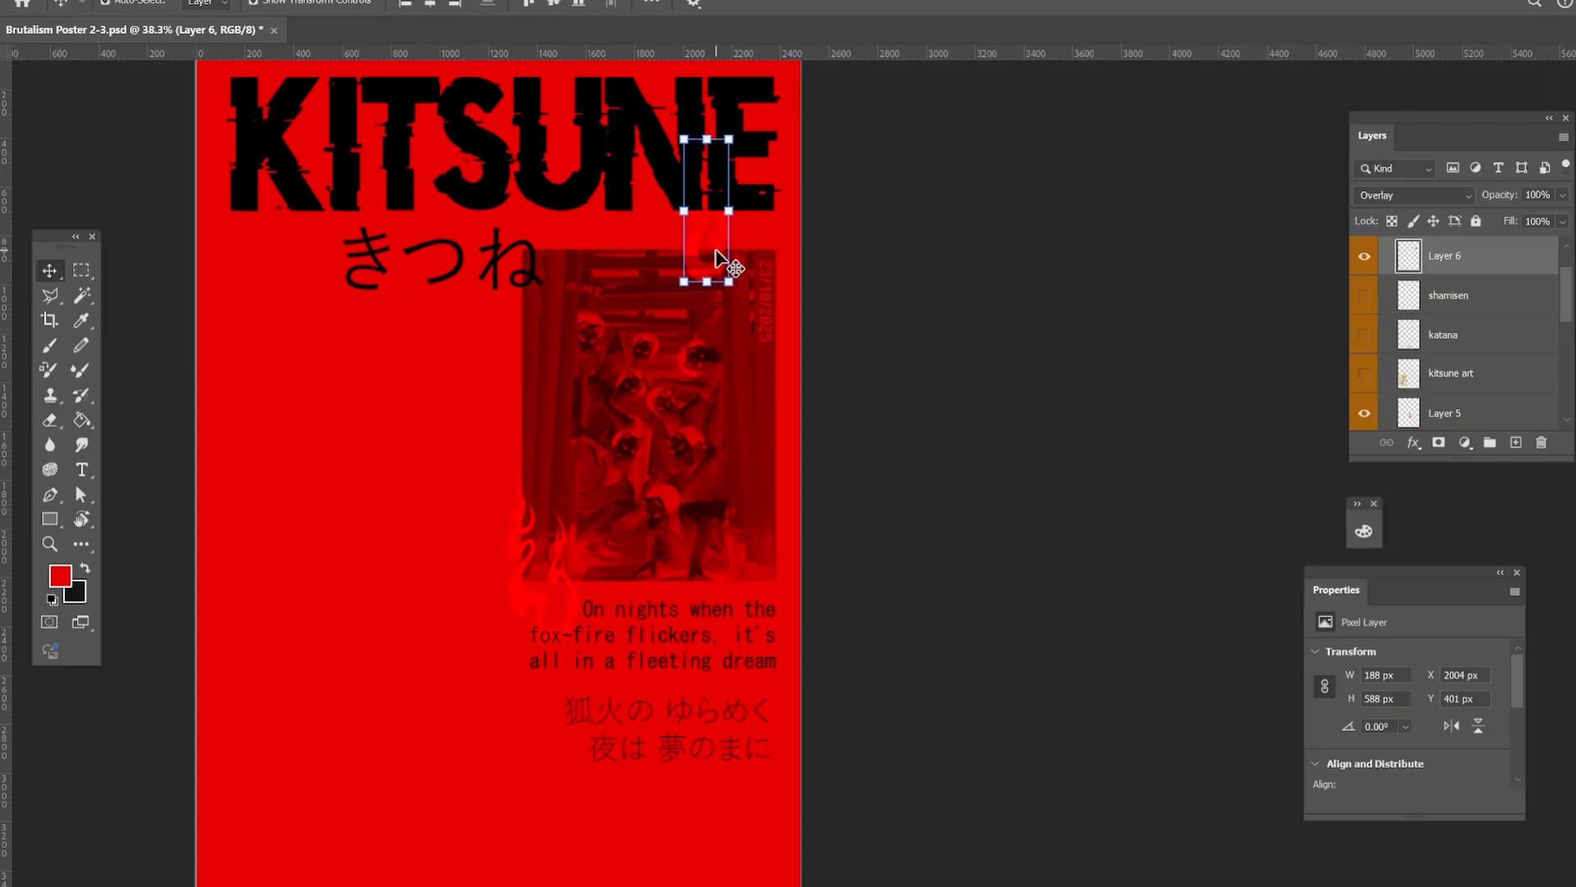
{"action": "left_click_drag", "start_coordinate": [720, 263], "coordinate": [511, 292]}
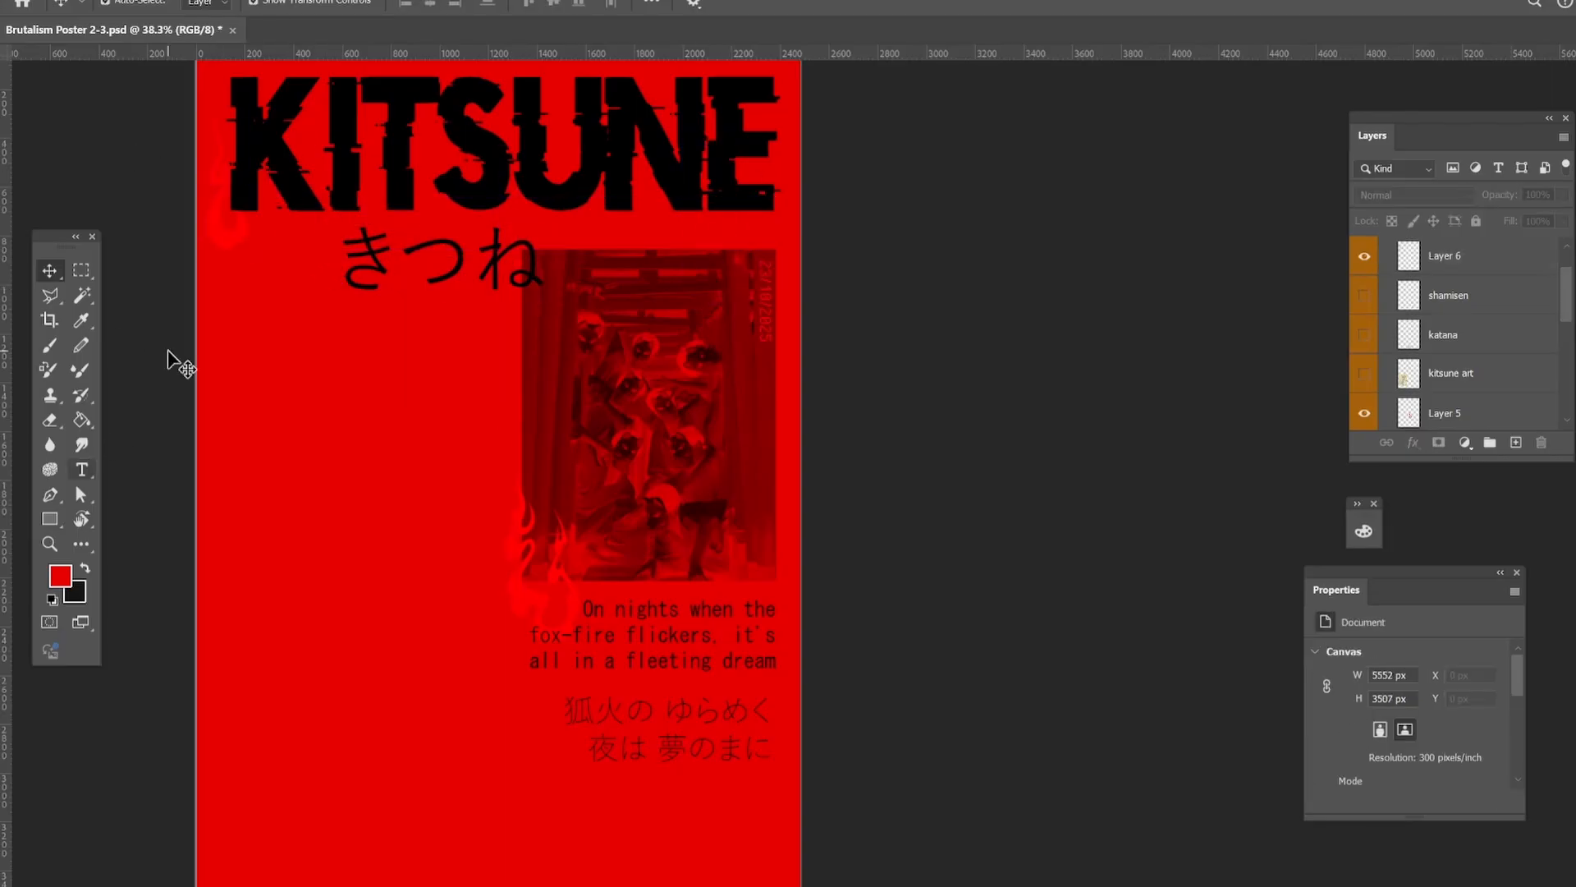
{"action": "scroll", "coordinate": [224, 278], "scroll_direction": "up", "scroll_amount": 1}
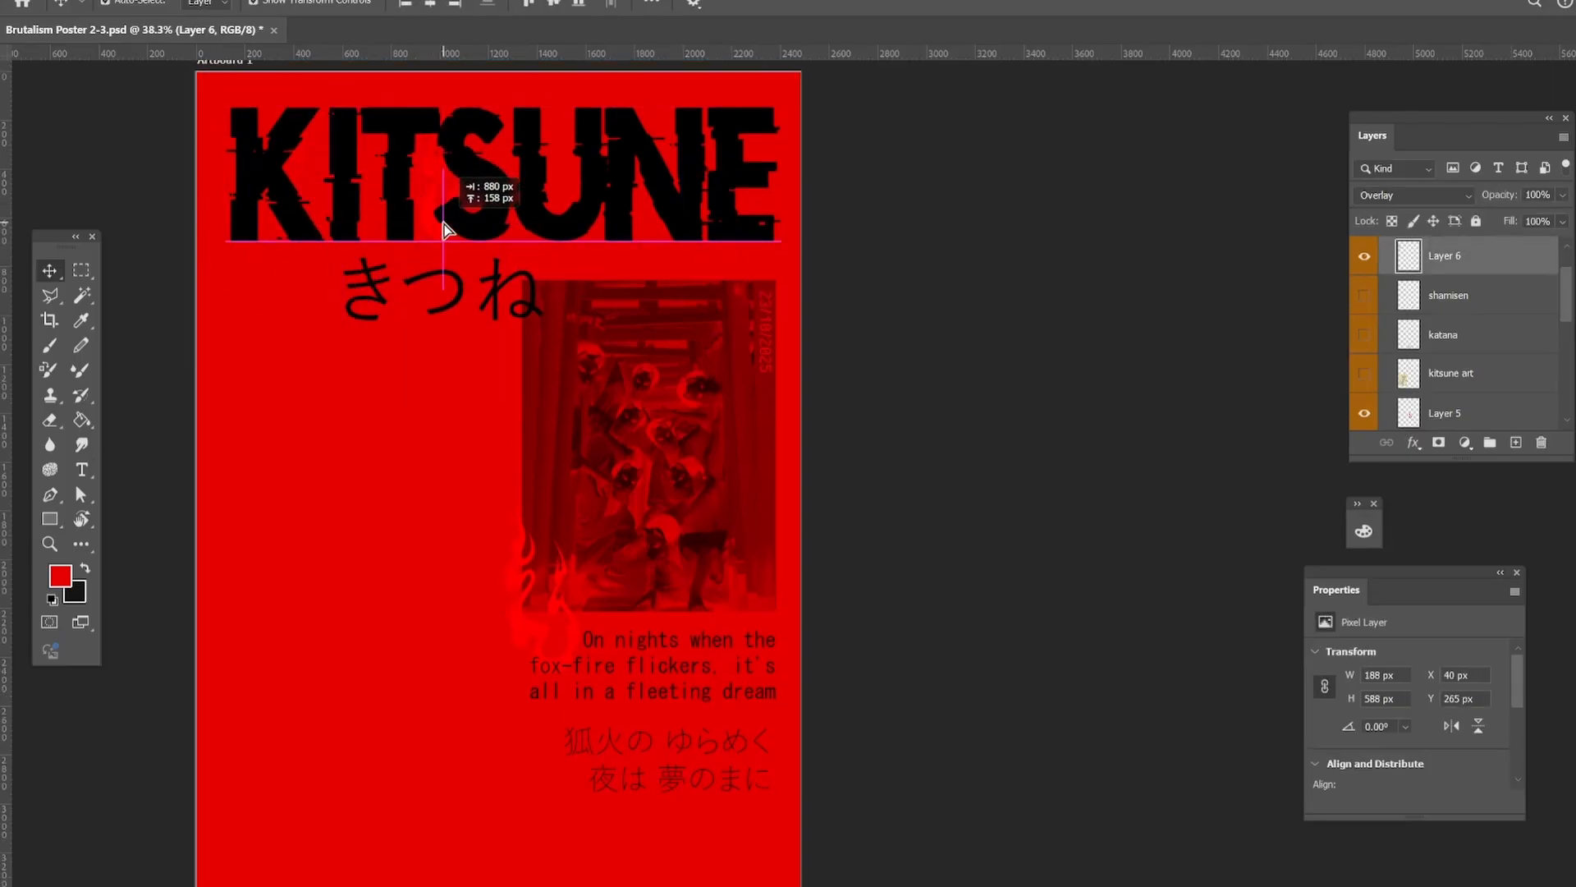
{"action": "left_click_drag", "start_coordinate": [444, 229], "coordinate": [714, 341]}
{"action": "left_click", "coordinate": [854, 353]}
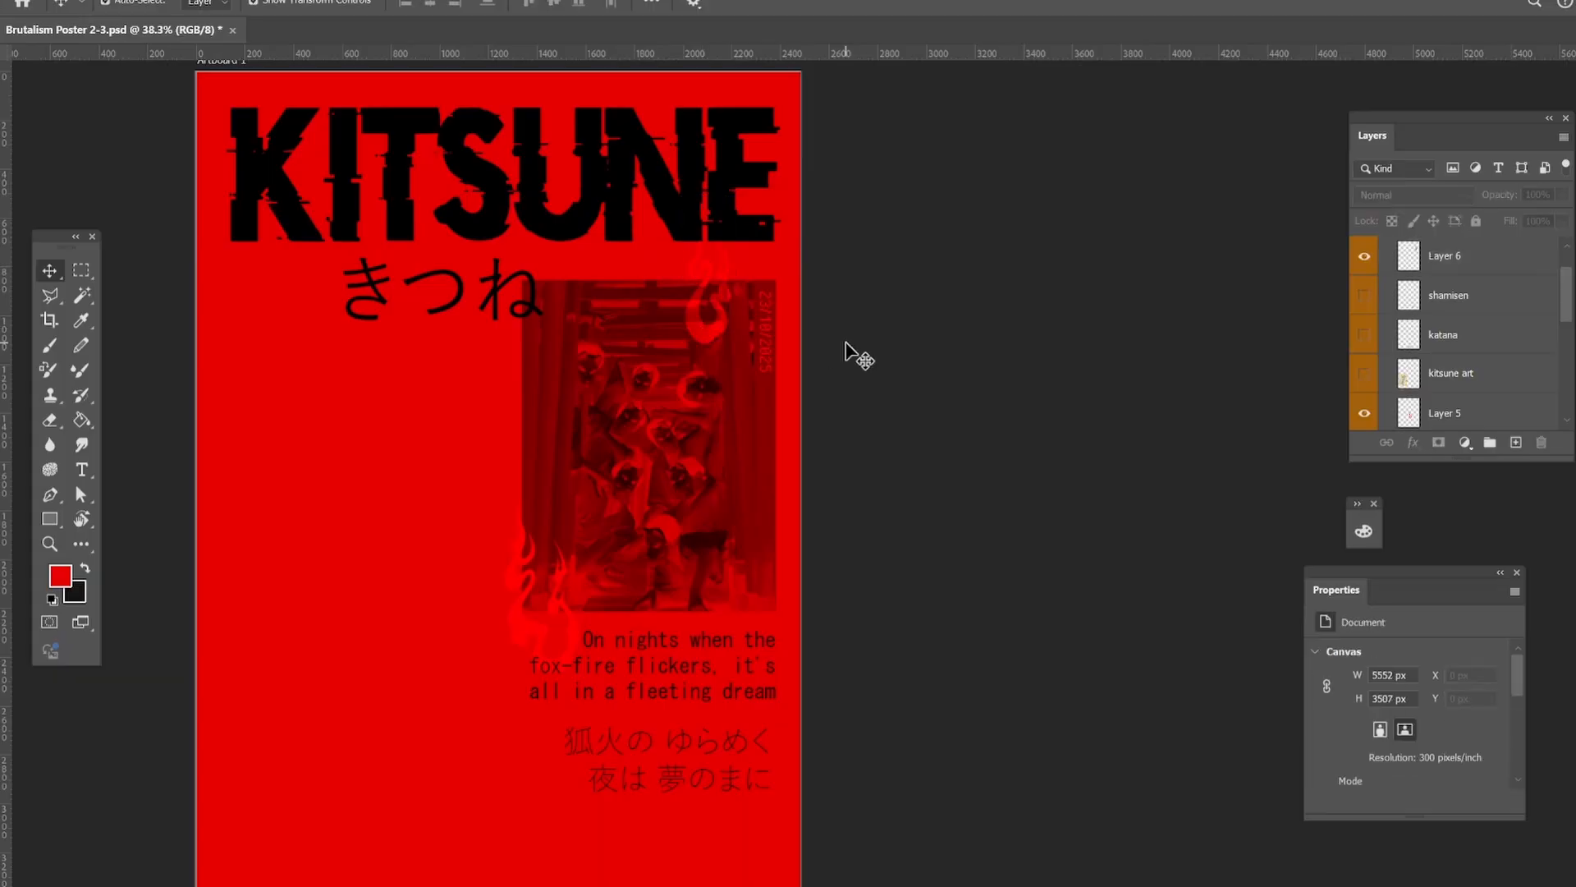
Scale the copied flame to about 80% and reposition it over the photo's top edge near the date.
{"action": "scroll", "coordinate": [703, 317], "scroll_direction": "down", "scroll_amount": 1}
{"action": "left_click", "coordinate": [704, 254]}
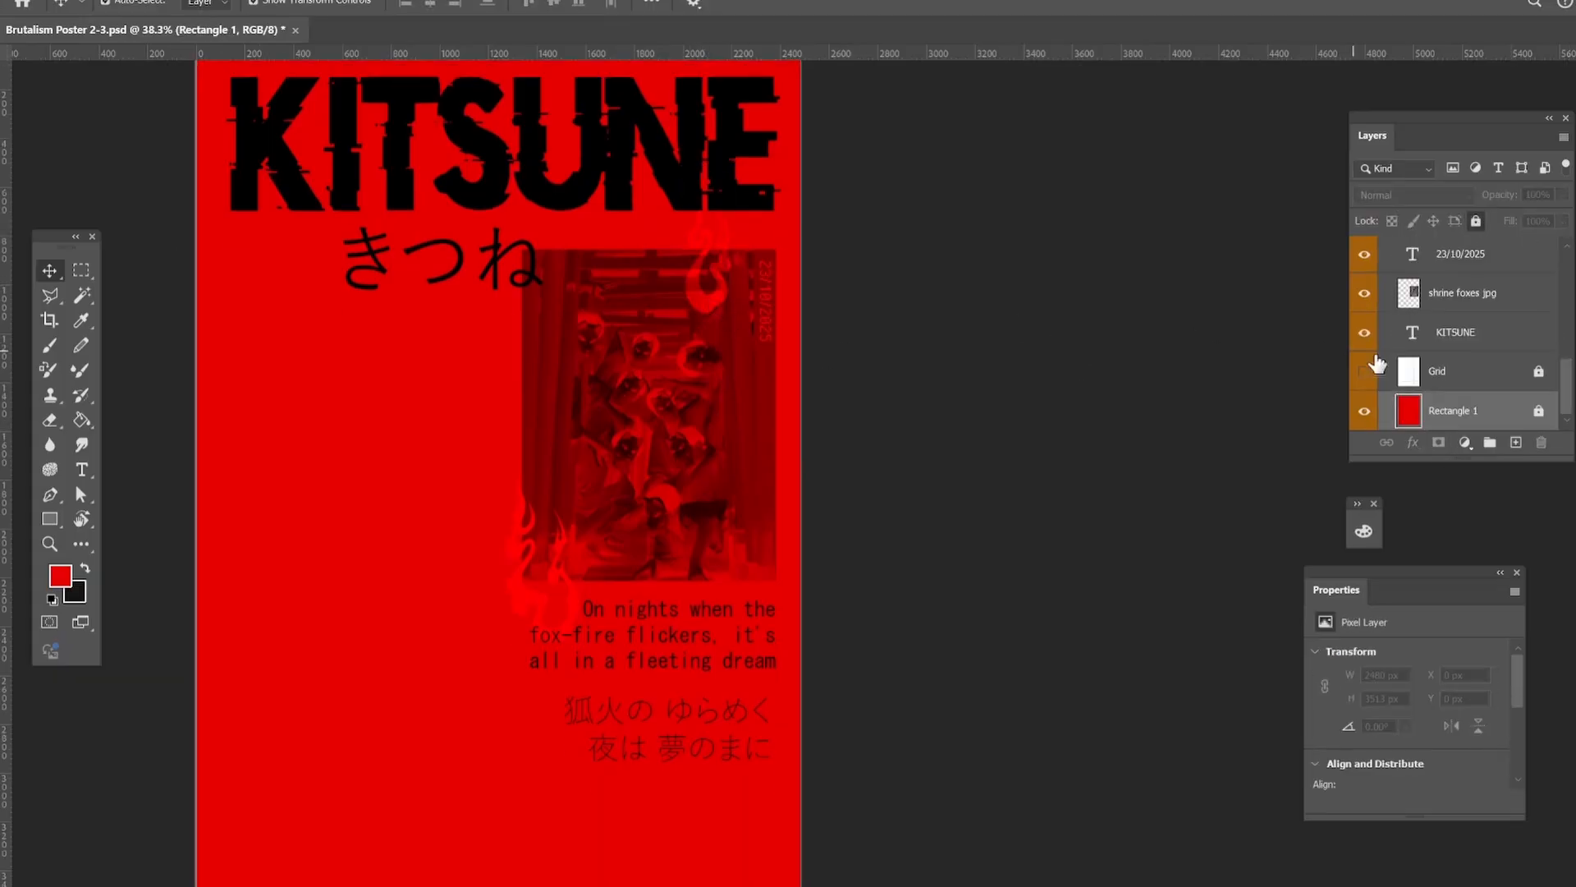
{"action": "left_click_drag", "start_coordinate": [707, 300], "coordinate": [770, 492]}
{"action": "key", "text": "ctrl+t"}
{"action": "left_click_drag", "start_coordinate": [766, 494], "coordinate": [767, 466]}
{"action": "left_click_drag", "start_coordinate": [692, 300], "coordinate": [696, 308]}
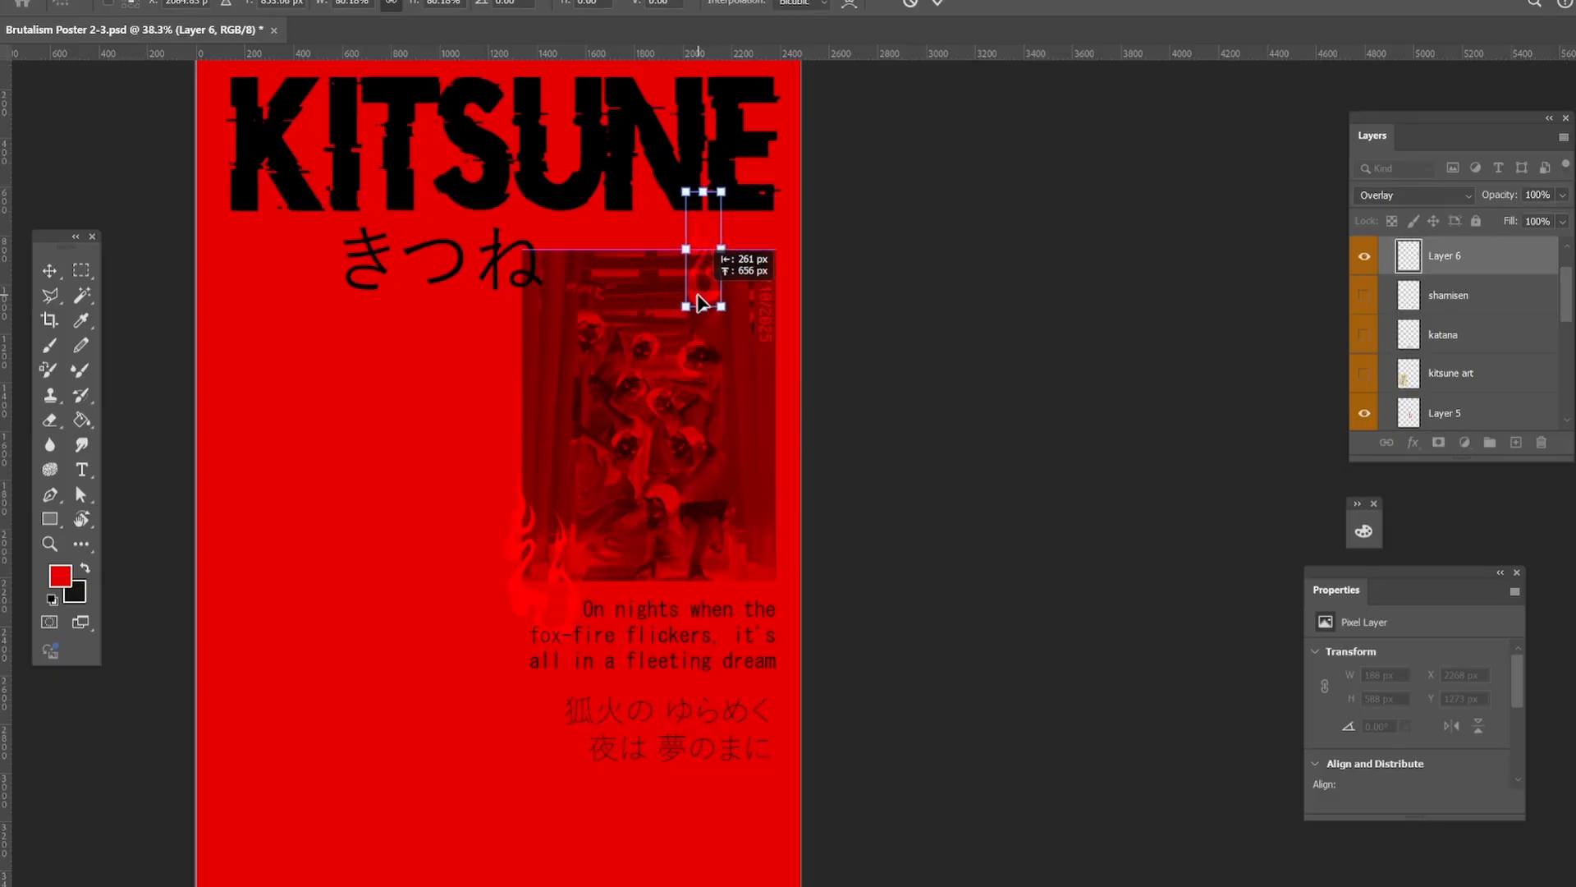
{"action": "key", "text": "Return"}
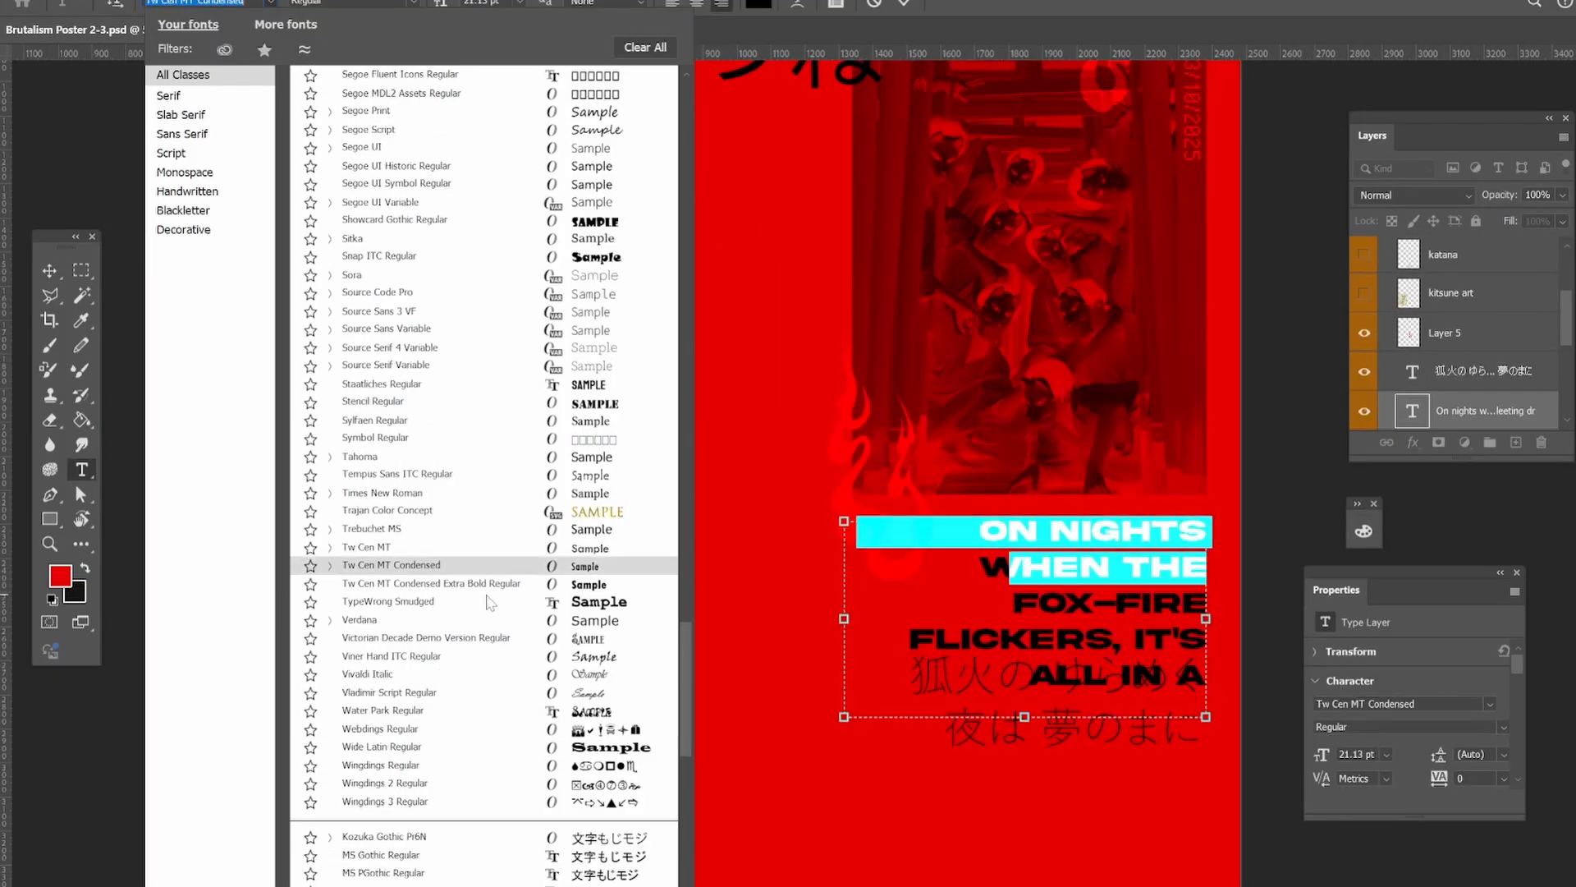
Change the English verse's font to Pixel Operator Regular.
{"action": "scroll", "coordinate": [489, 591], "scroll_direction": "up", "scroll_amount": 3}
{"action": "scroll", "coordinate": [489, 591], "scroll_direction": "up", "scroll_amount": 20}
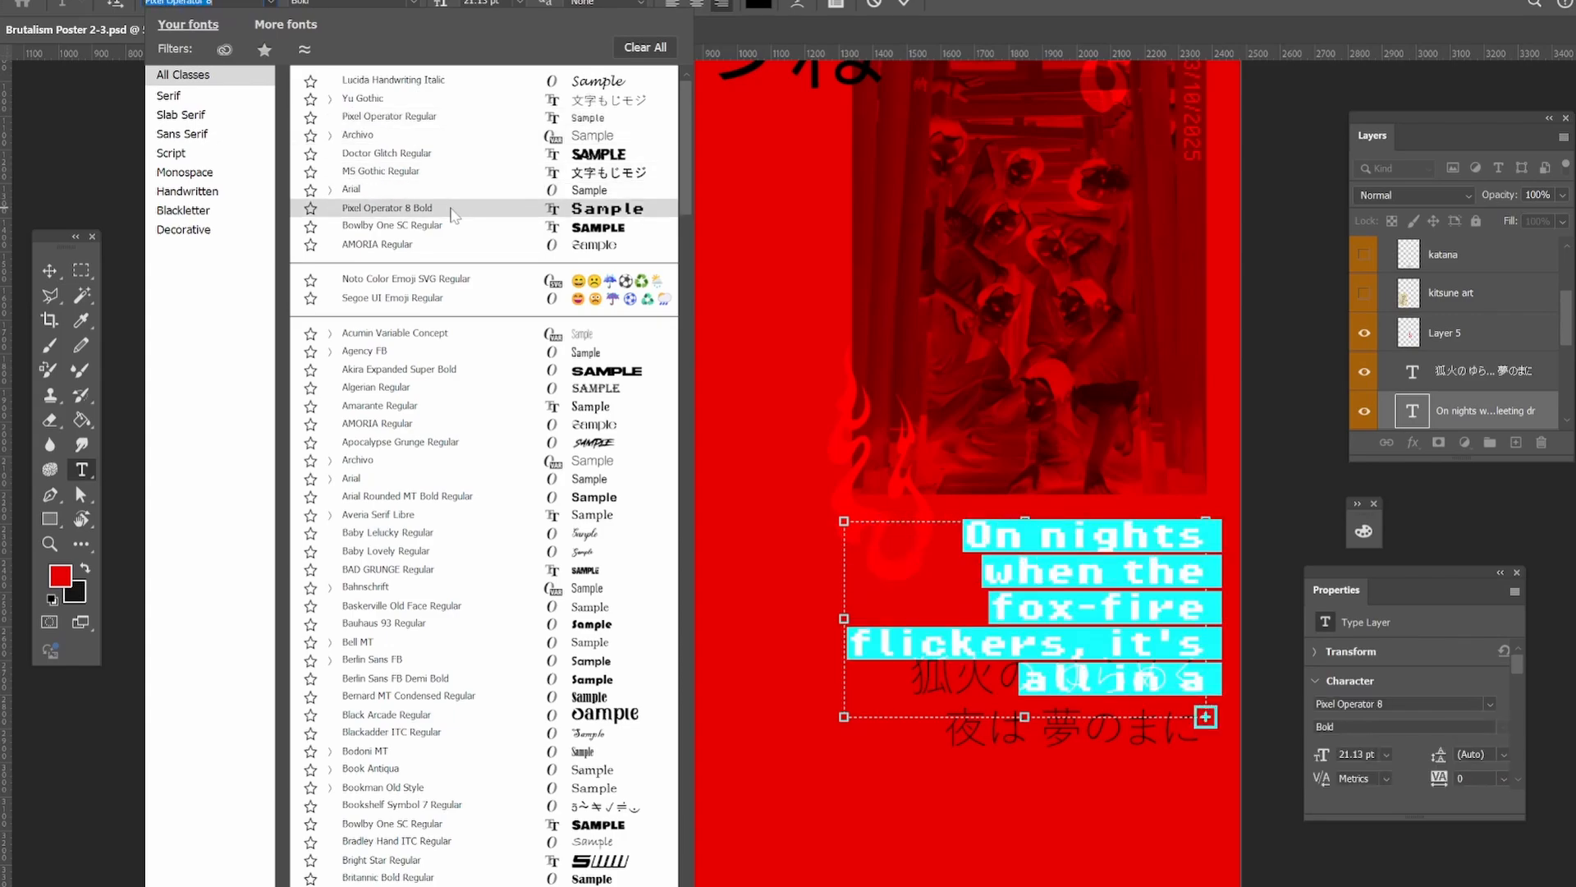
{"action": "type", "text": "pixel"}
{"action": "left_click", "coordinate": [383, 79]}
{"action": "left_click", "coordinate": [50, 271]}
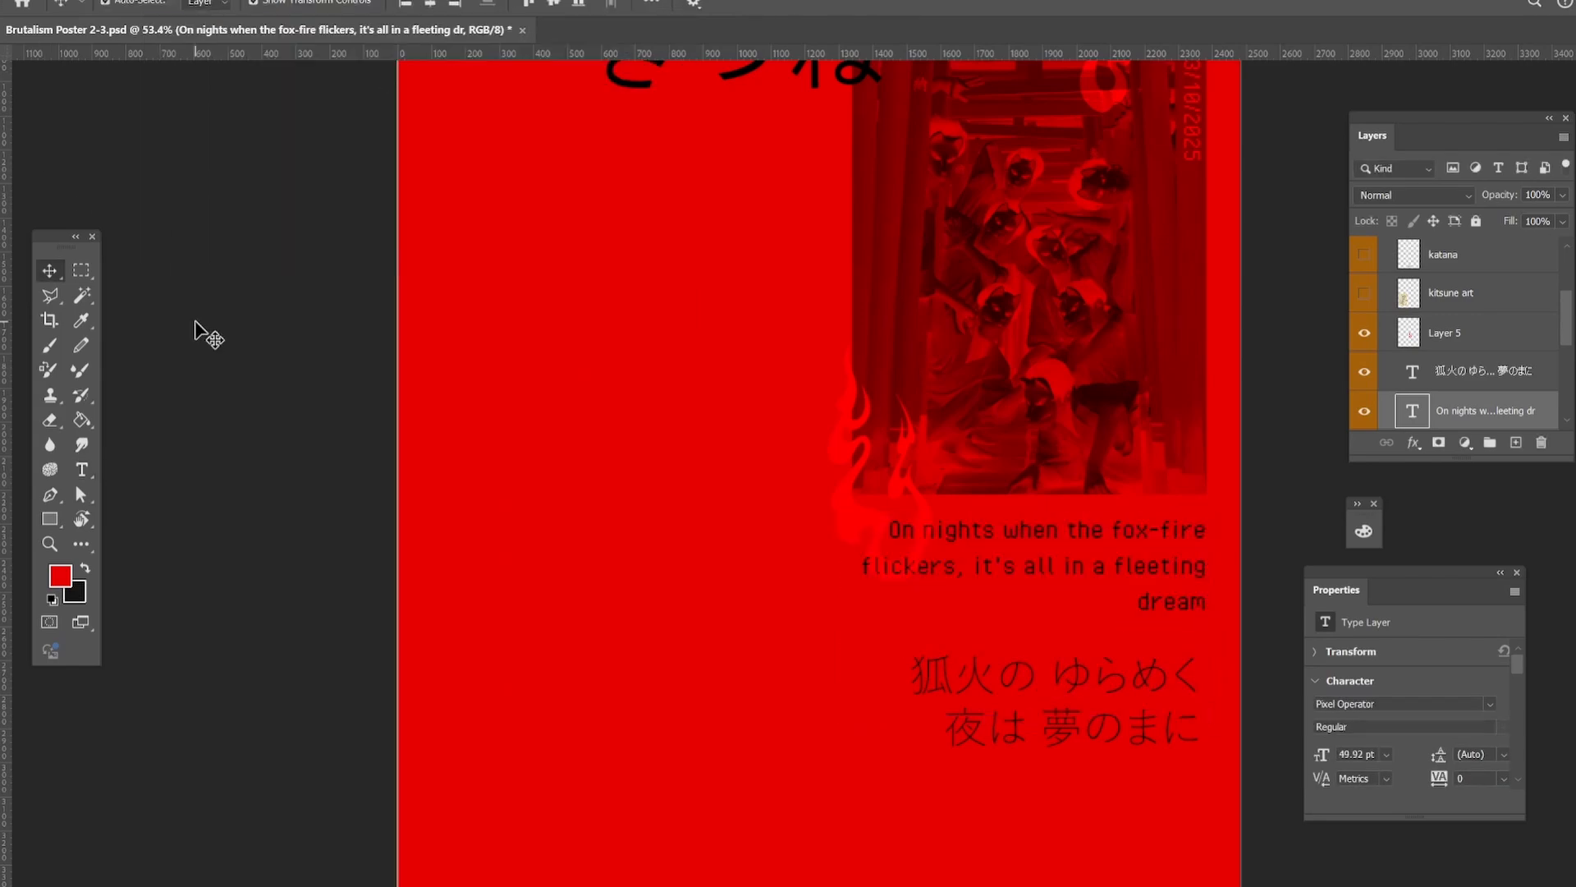
Narrow the English verse's text box so the last line reads "fleeting dream", and move the Japanese verse up closer beneath it.
{"action": "left_click", "coordinate": [196, 328]}
{"action": "scroll", "coordinate": [1101, 549], "scroll_direction": "down", "scroll_amount": 1}
{"action": "left_click", "coordinate": [1101, 549]}
{"action": "key", "text": "t"}
{"action": "left_click", "coordinate": [1023, 528]}
{"action": "key", "text": "ctrl+a"}
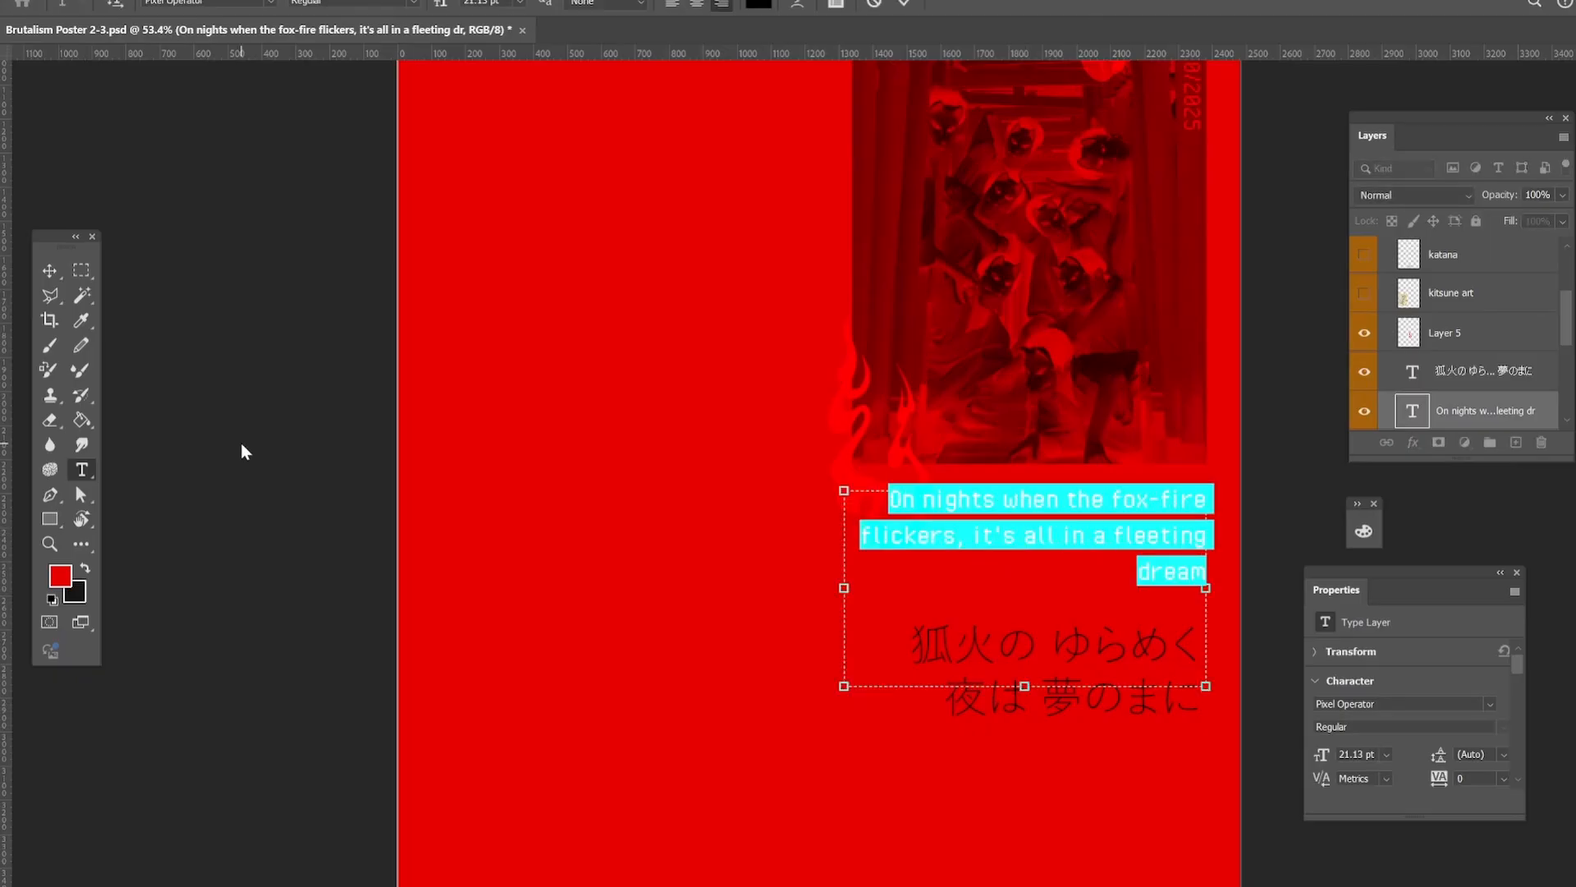
{"action": "left_click_drag", "start_coordinate": [811, 587], "coordinate": [876, 588]}
{"action": "key", "text": "ctrl+Return"}
{"action": "left_click", "coordinate": [1007, 653]}
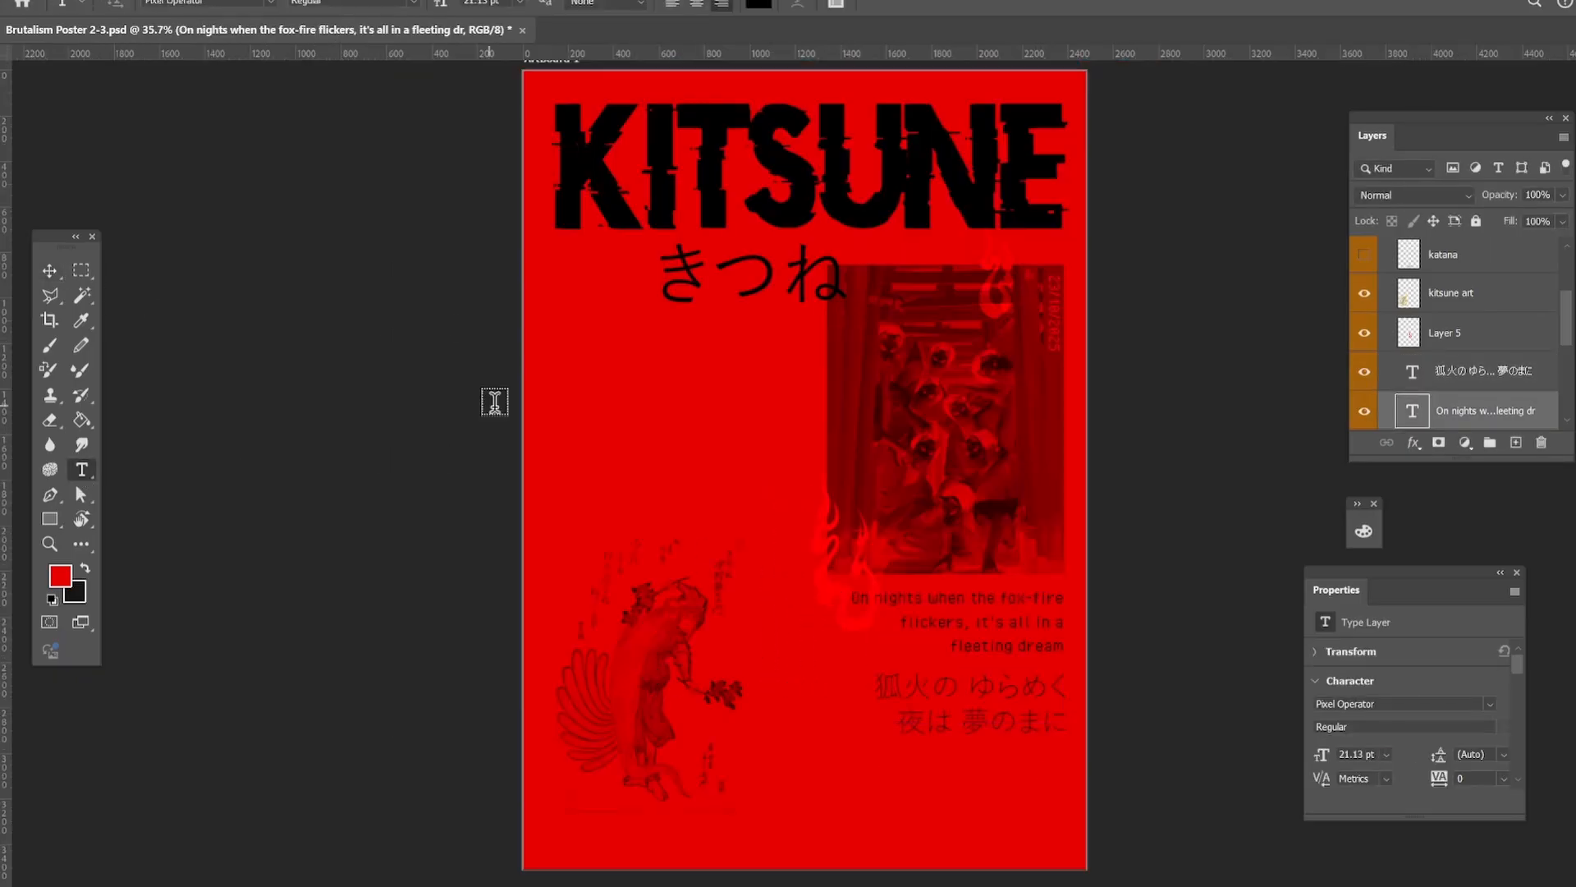
Add the coordinates "35.0116° N, 135.7681° E" as a text line and rotate it 90° to run vertically.
{"action": "left_click", "coordinate": [571, 399]}
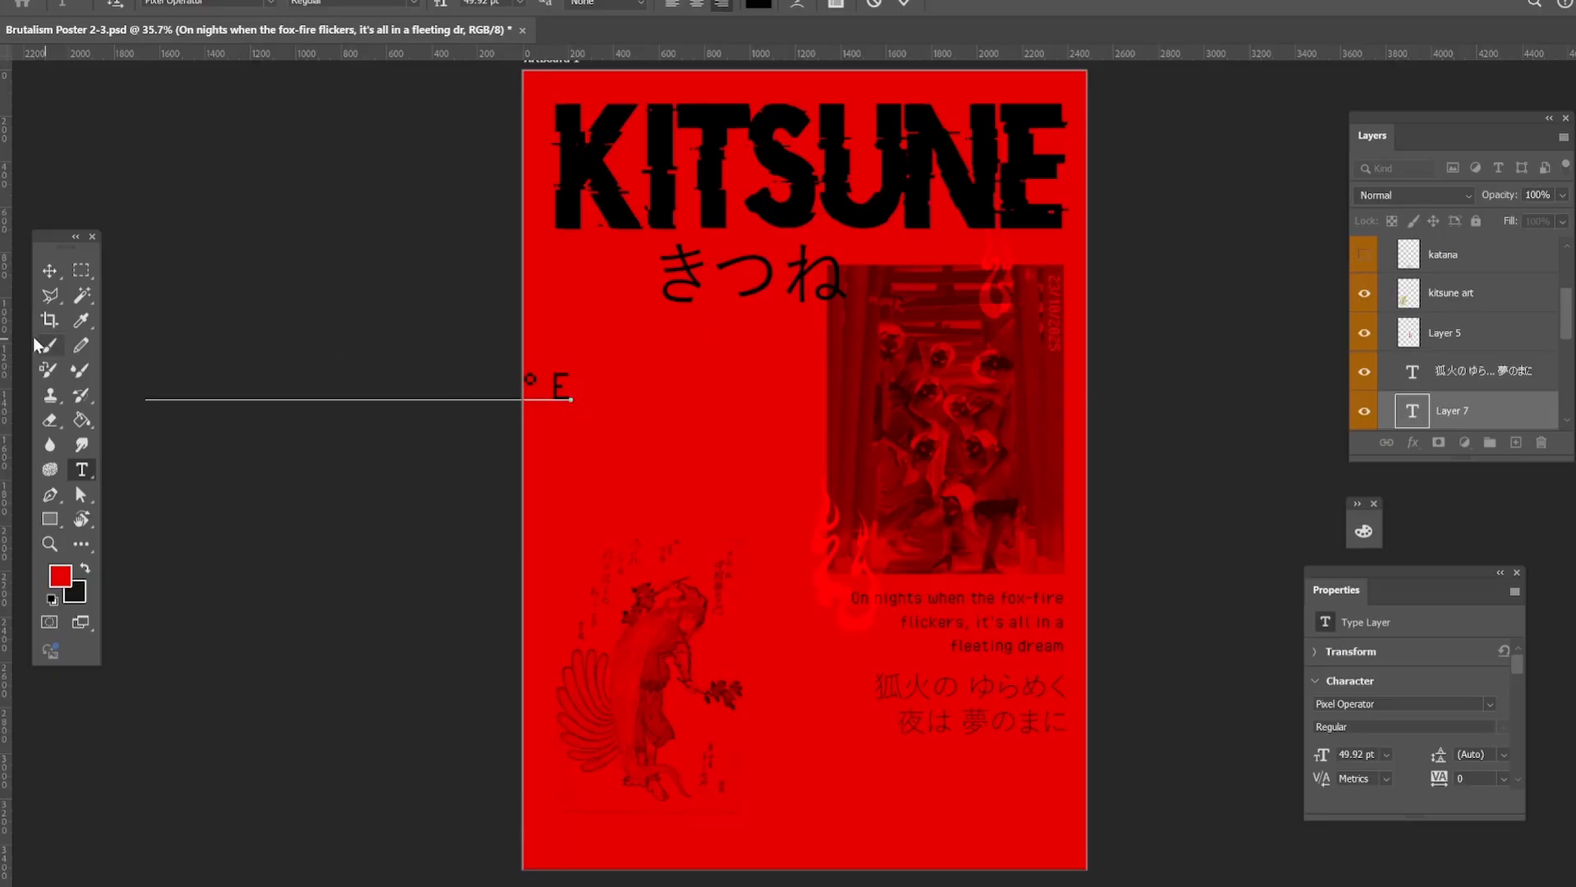
{"action": "left_click", "coordinate": [50, 270]}
{"action": "key", "text": "ctrl+t"}
{"action": "left_click_drag", "start_coordinate": [554, 384], "coordinate": [775, 372]}
Scale the vertical coordinates text to about 68% and place it along the poster's left margin above the kitsune art.
{"action": "left_click_drag", "start_coordinate": [737, 383], "coordinate": [733, 501]}
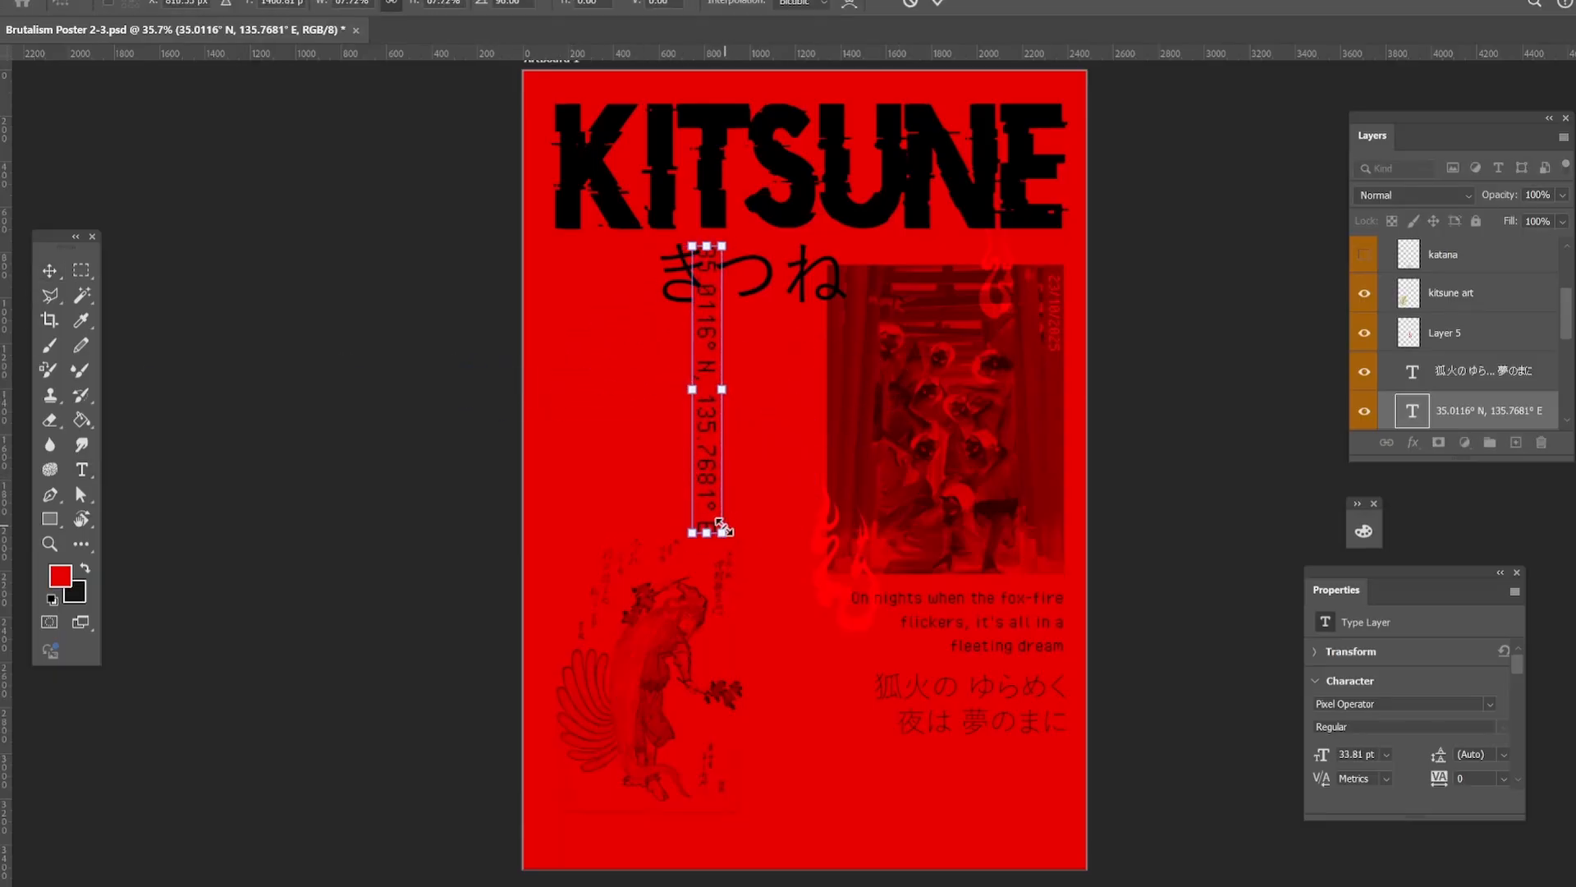
{"action": "left_click_drag", "start_coordinate": [700, 406], "coordinate": [564, 481]}
{"action": "left_click", "coordinate": [435, 481]}
{"action": "left_click", "coordinate": [157, 529]}
Add the text "KYOTO" and place it beside the vertical coordinates.
{"action": "key", "text": "z"}
{"action": "left_click_drag", "start_coordinate": [115, 427], "coordinate": [144, 423]}
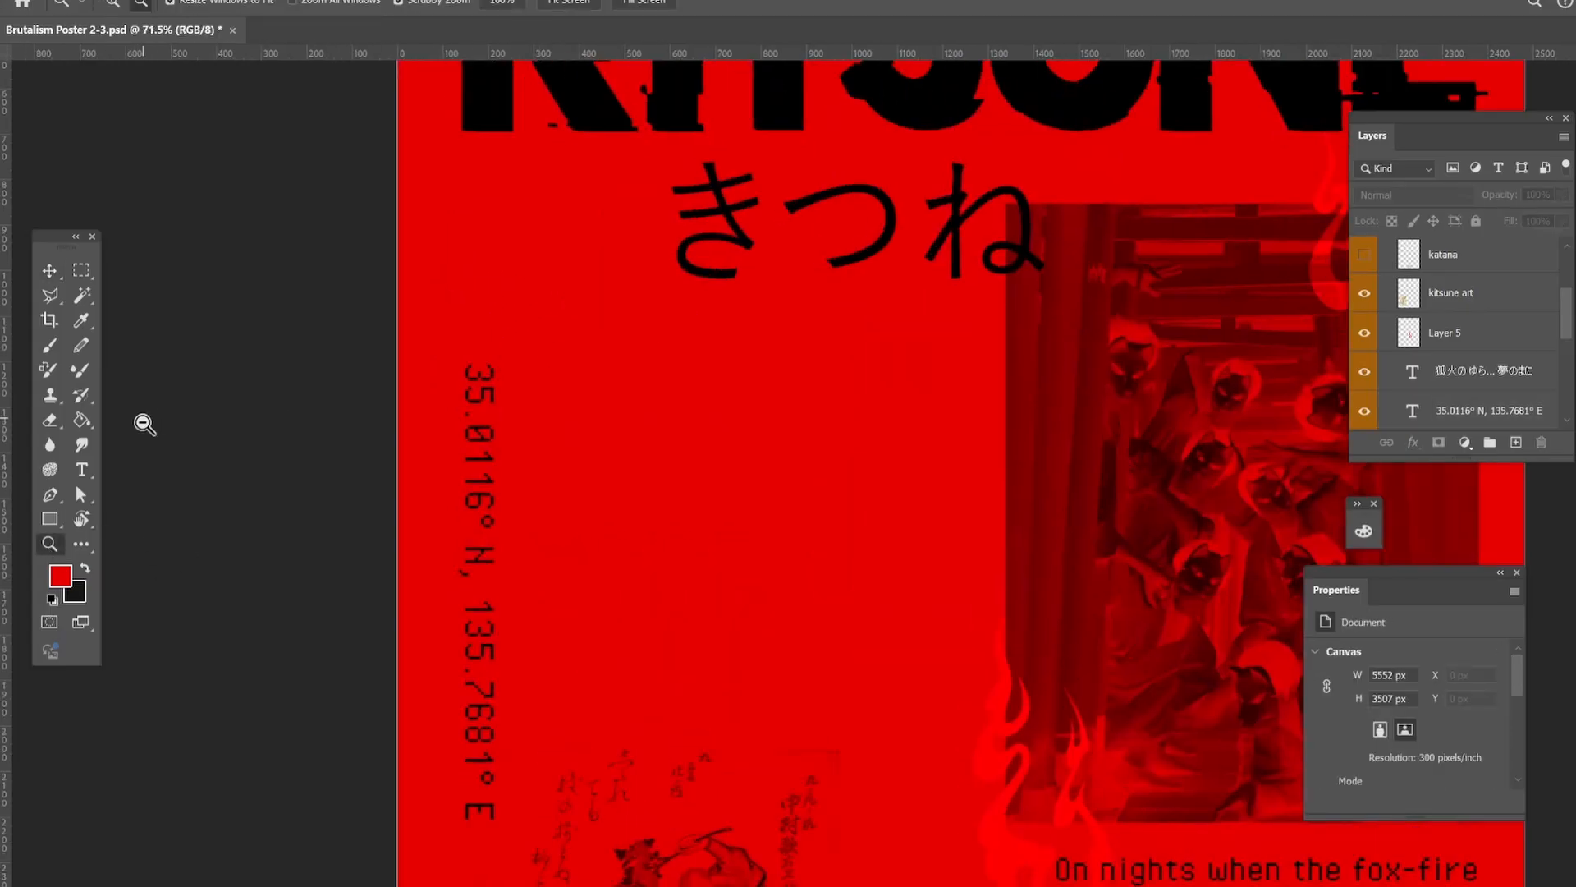
{"action": "left_click", "coordinate": [81, 468]}
{"action": "left_click", "coordinate": [625, 399]}
{"action": "key", "text": "BackSpace"}
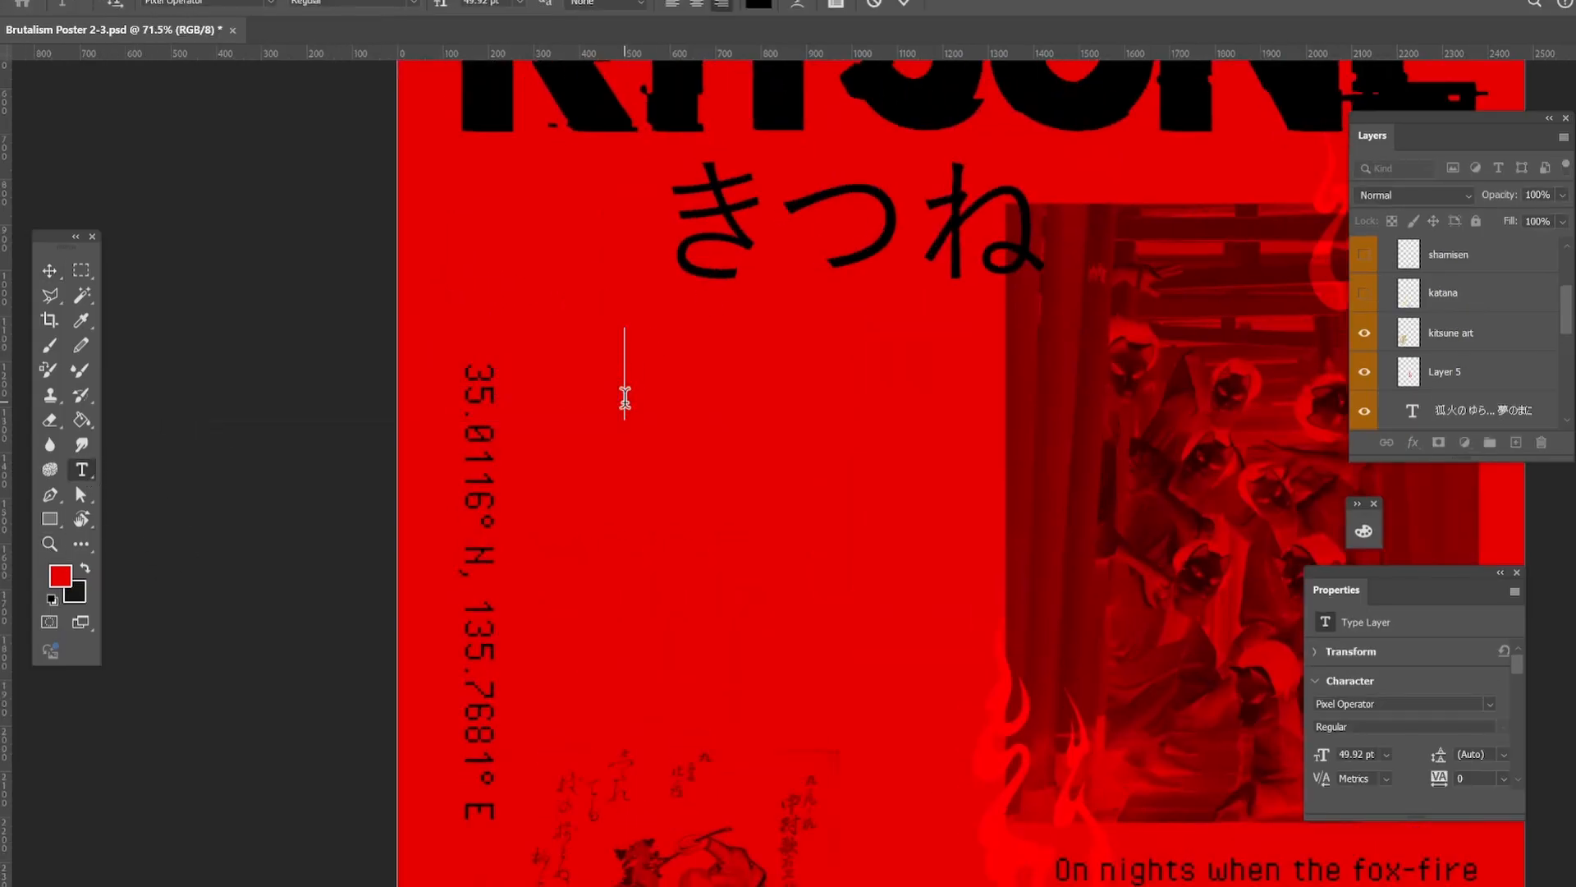
{"action": "type", "text": "KYOTO"}
{"action": "key", "text": "ctrl+Return"}
{"action": "left_click_drag", "start_coordinate": [560, 386], "coordinate": [696, 459]}
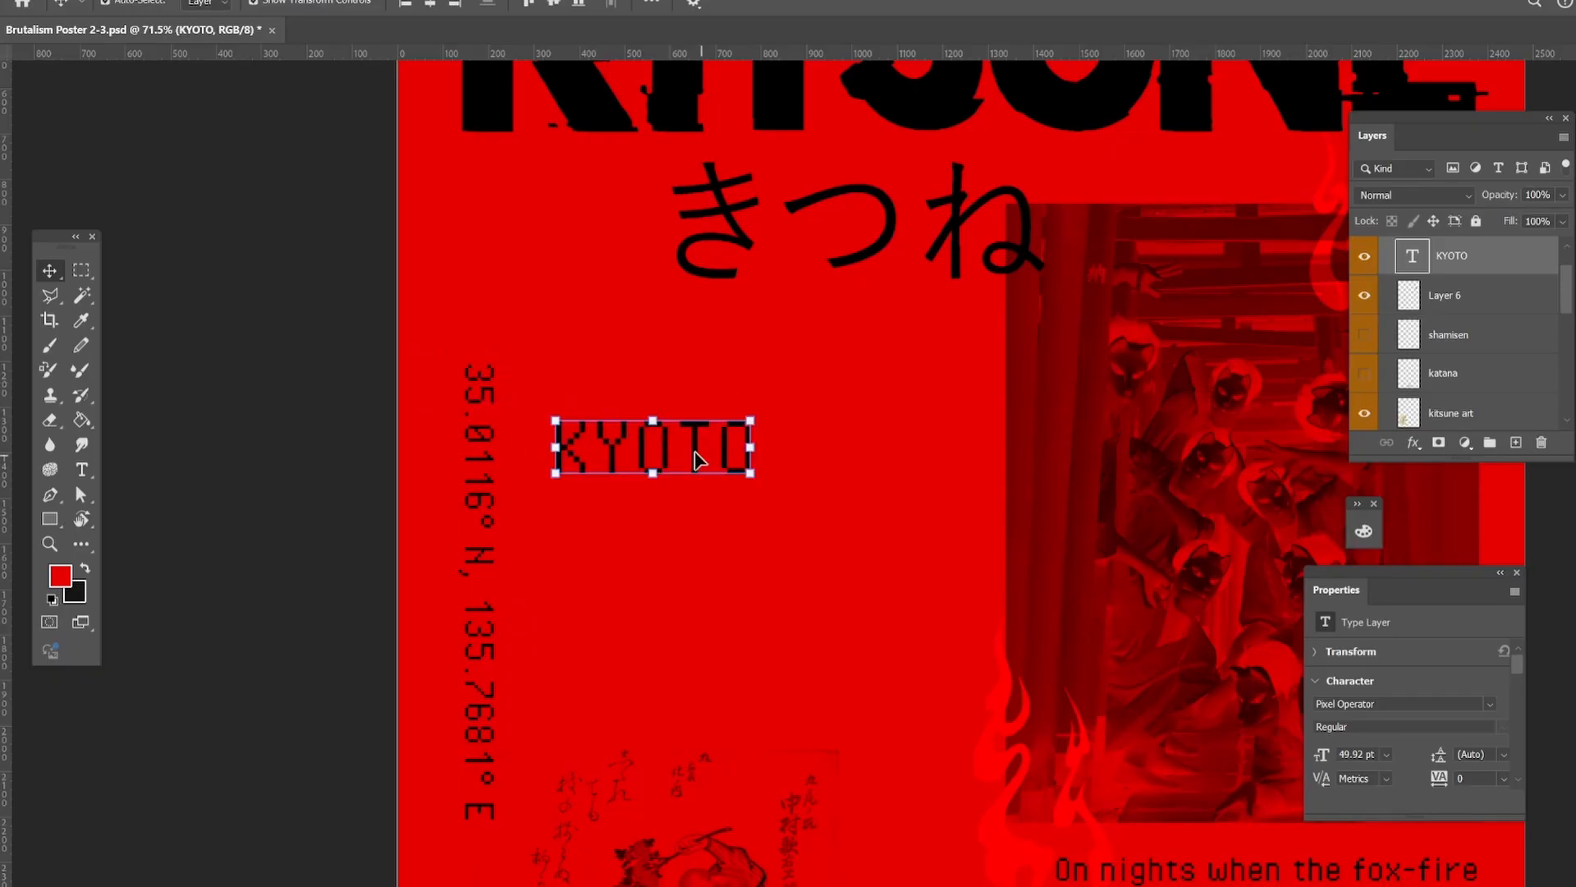
Break KYOTO into one letter per line and move the stacked letters up beside the coordinates.
{"action": "key", "text": "t"}
{"action": "double_click", "coordinate": [612, 447]}
{"action": "left_click", "coordinate": [612, 447]}
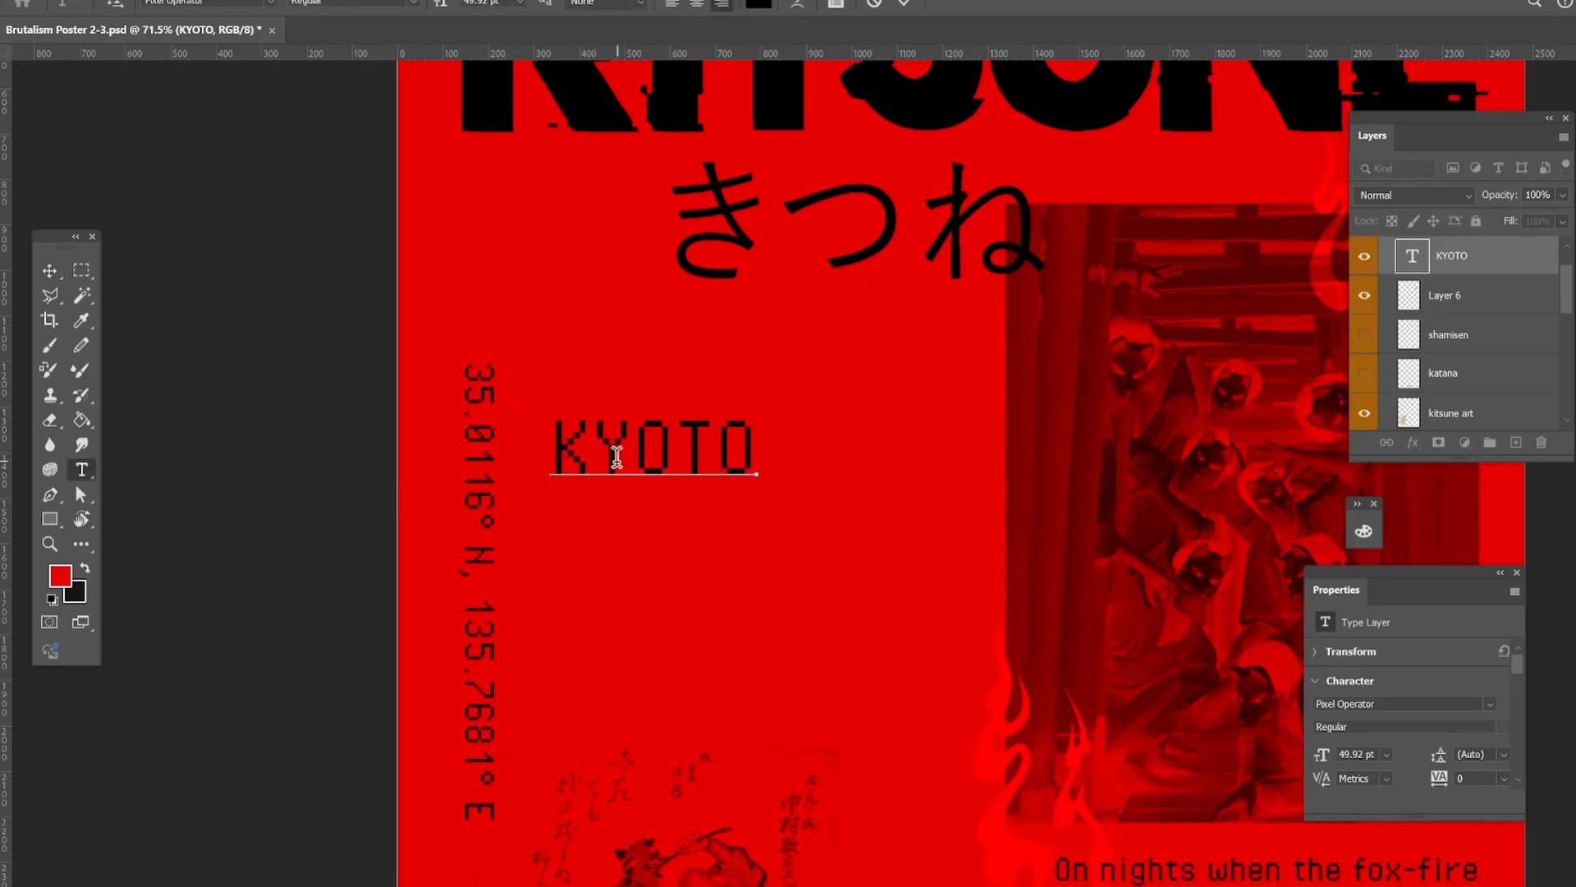
{"action": "key", "text": "Return"}
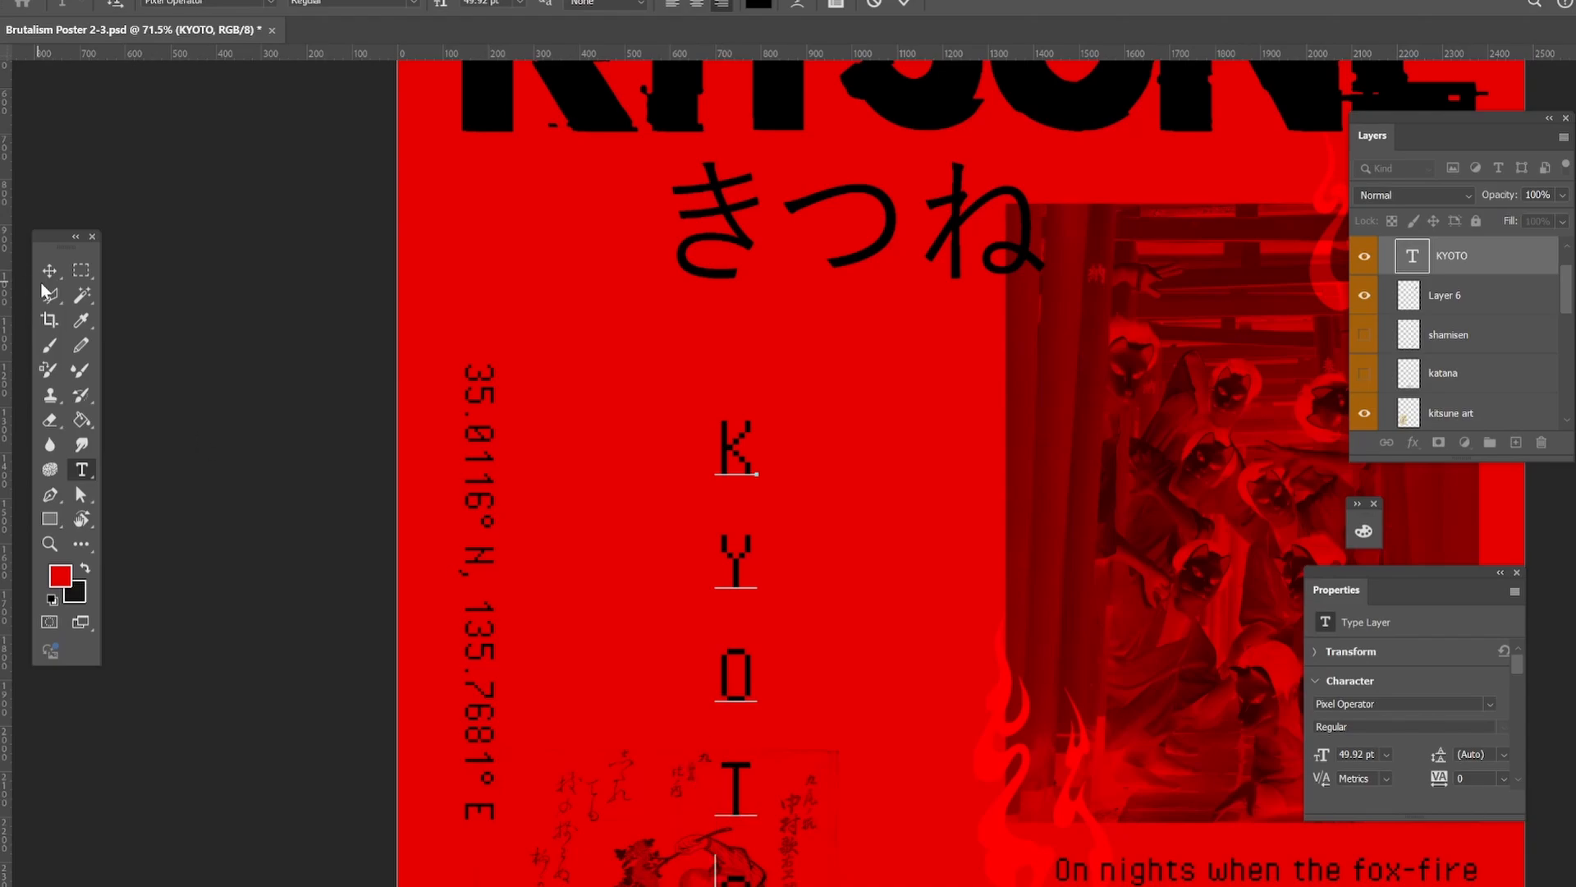
{"action": "left_click", "coordinate": [49, 271]}
{"action": "left_click_drag", "start_coordinate": [729, 558], "coordinate": [573, 359]}
Center-align the stacked KYOTO letters and set their font size to 24 pt.
{"action": "left_click", "coordinate": [81, 469]}
{"action": "double_click", "coordinate": [579, 476]}
{"action": "left_click_drag", "start_coordinate": [564, 250], "coordinate": [598, 697]}
{"action": "left_click", "coordinate": [697, 4]}
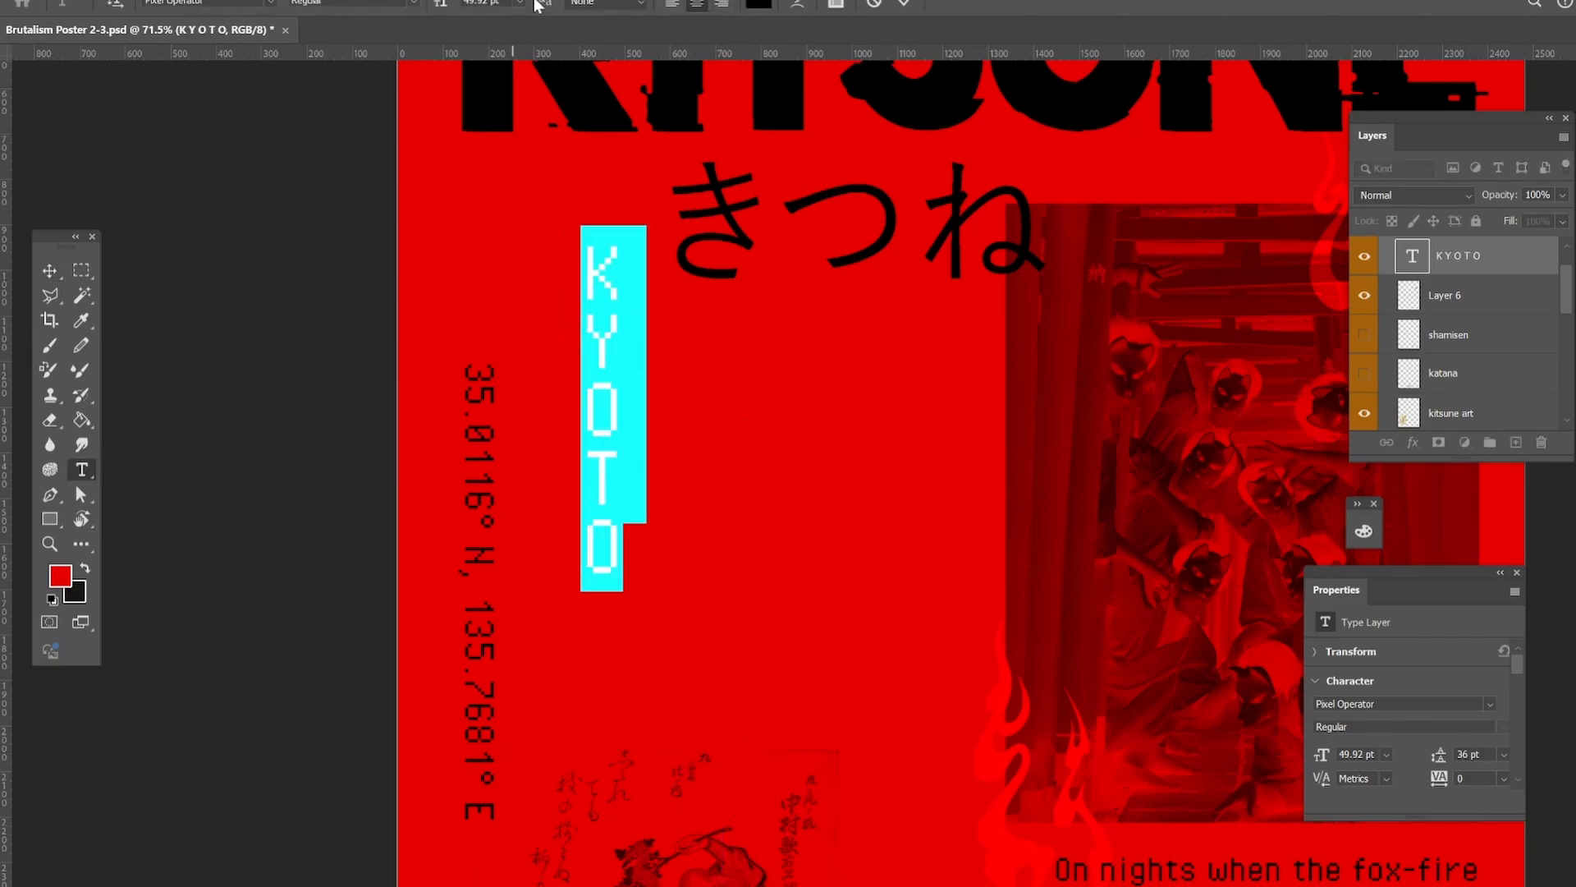
{"action": "left_click", "coordinate": [521, 3]}
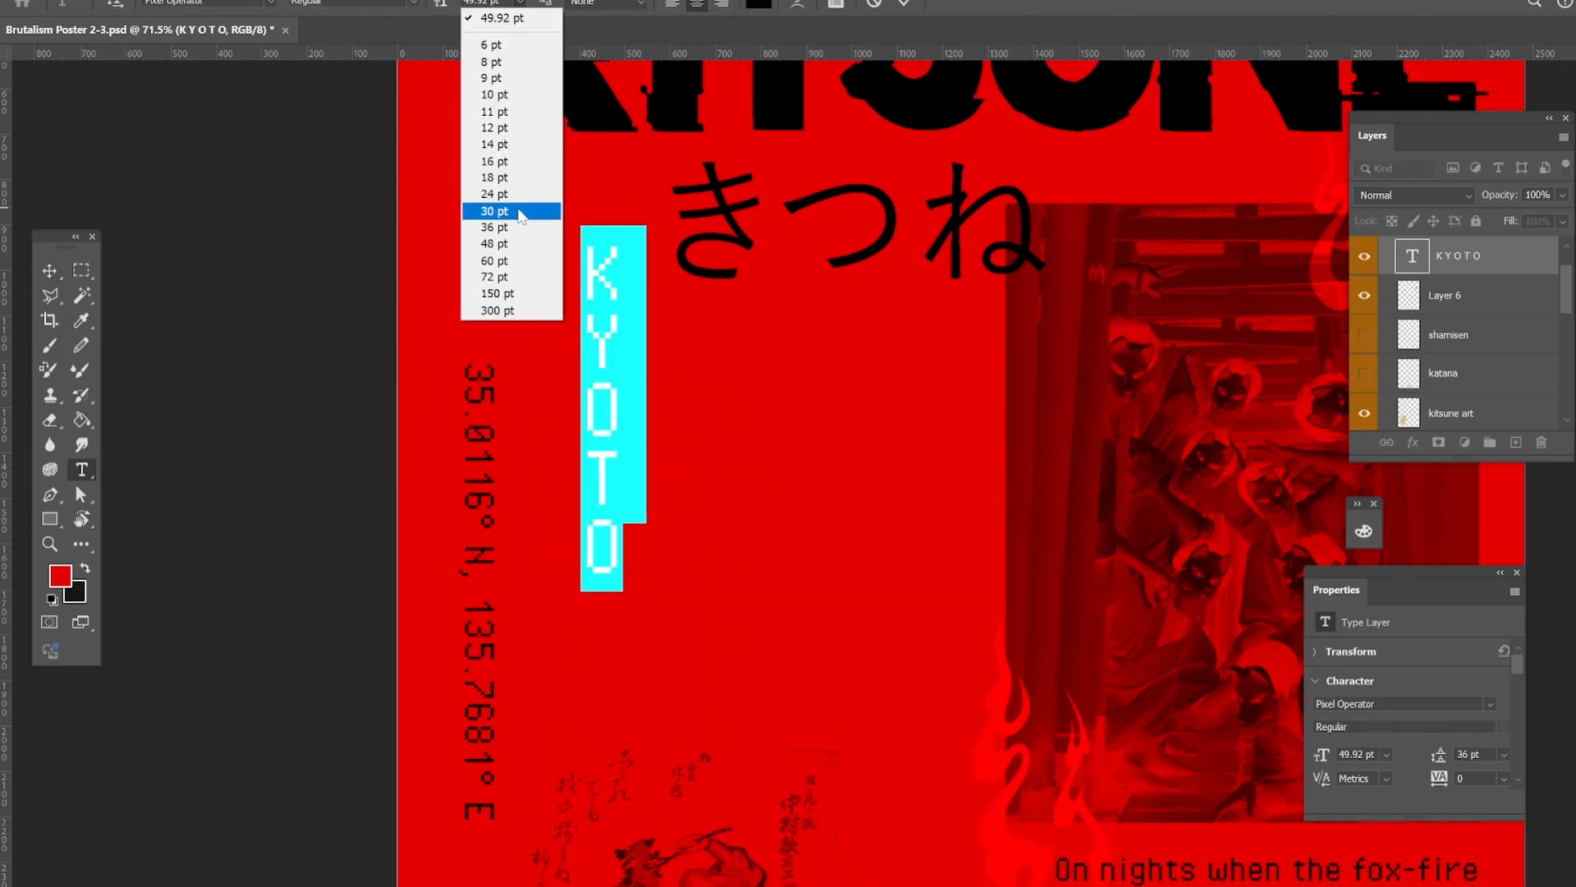
{"action": "left_click", "coordinate": [495, 194]}
{"action": "left_click", "coordinate": [49, 271]}
{"action": "key", "text": "ctrl+t"}
{"action": "left_click_drag", "start_coordinate": [602, 570], "coordinate": [603, 515]}
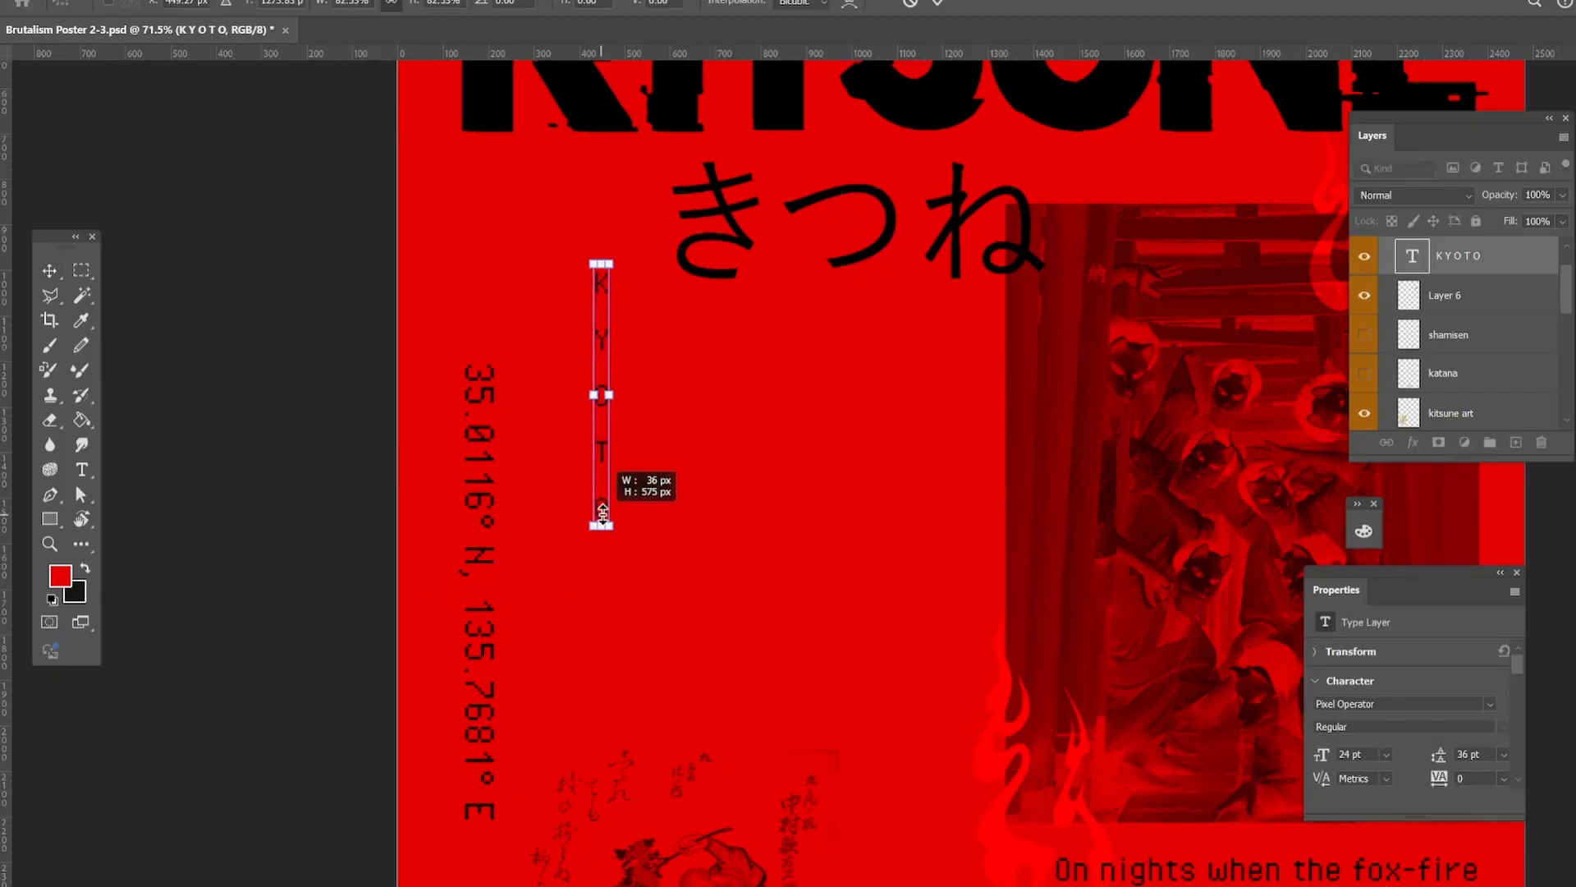
{"action": "left_click", "coordinate": [54, 276]}
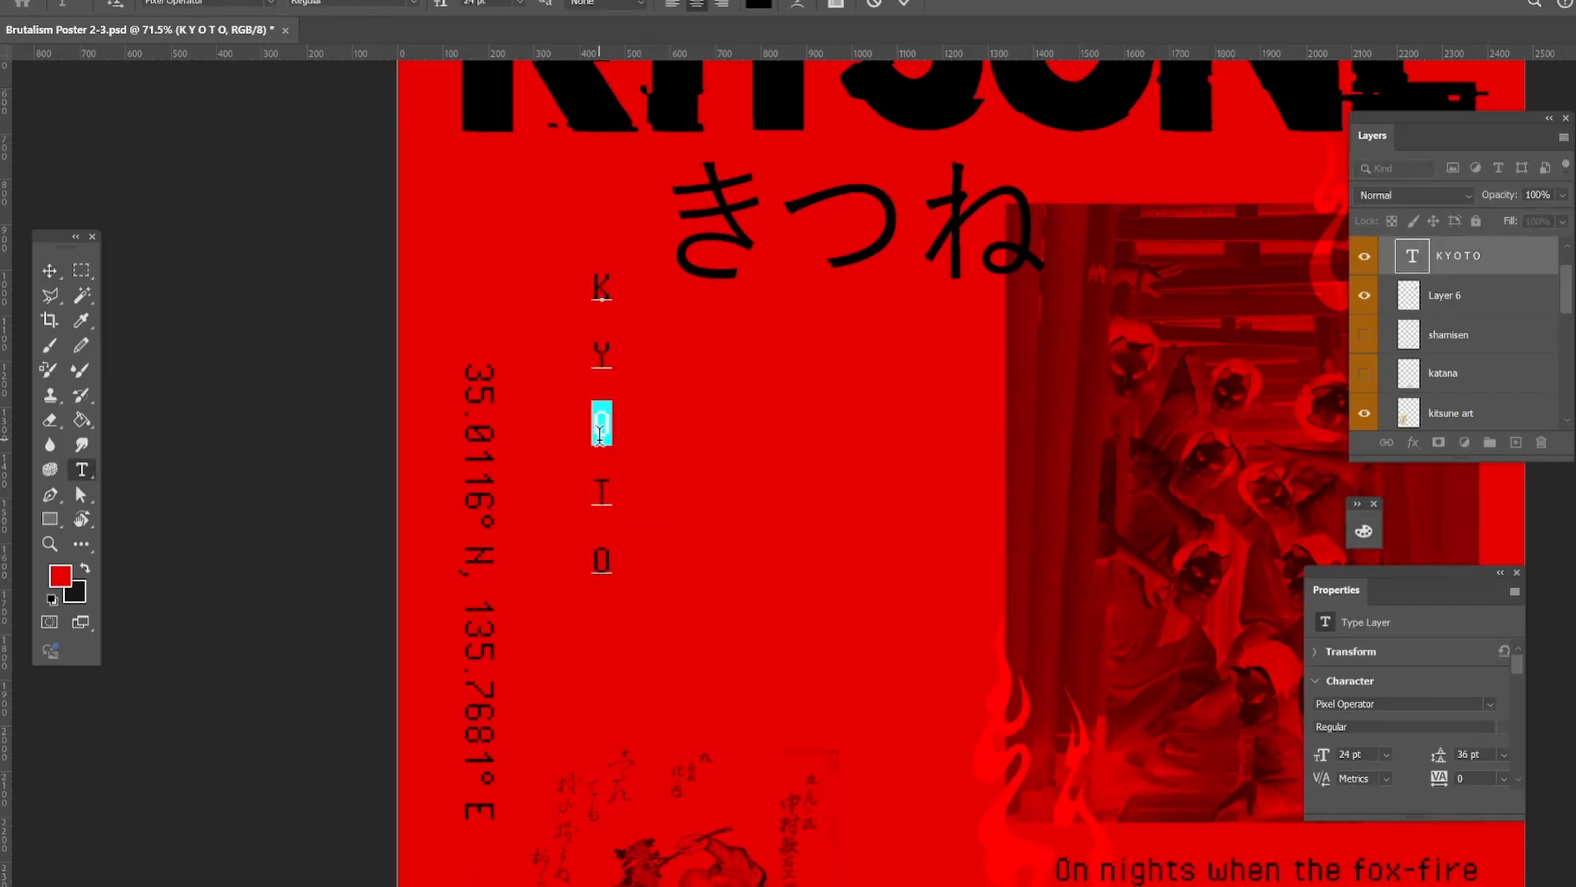
Set KYOTO's leading to 24 pt and align the stacked letters on the left margin above the coordinates.
{"action": "left_click", "coordinate": [1503, 754]}
{"action": "left_click", "coordinate": [1481, 663]}
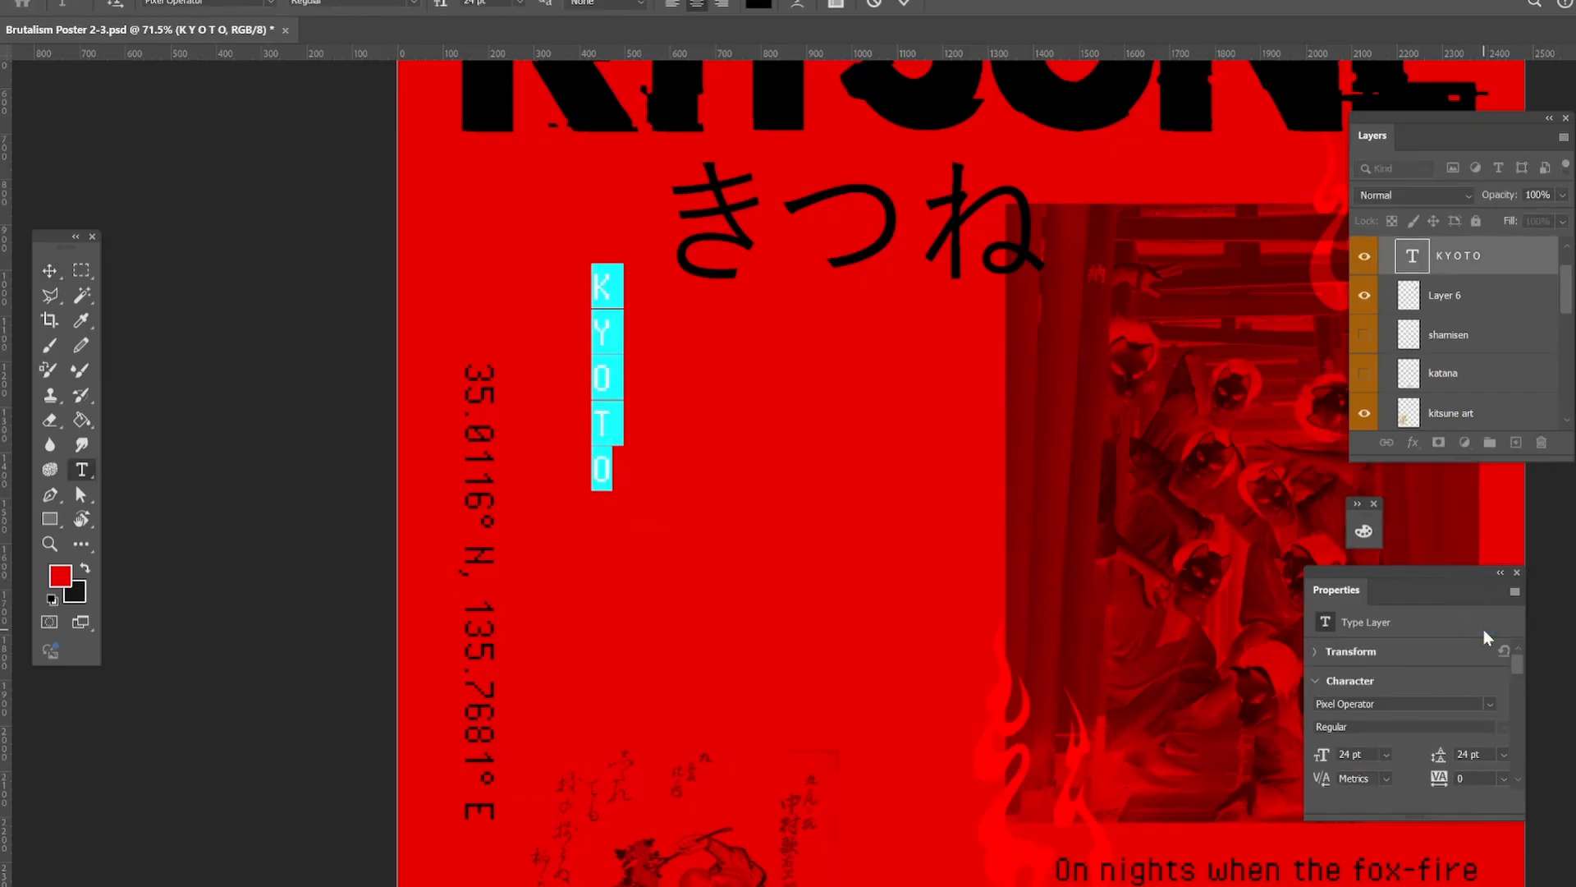
{"action": "left_click", "coordinate": [49, 271]}
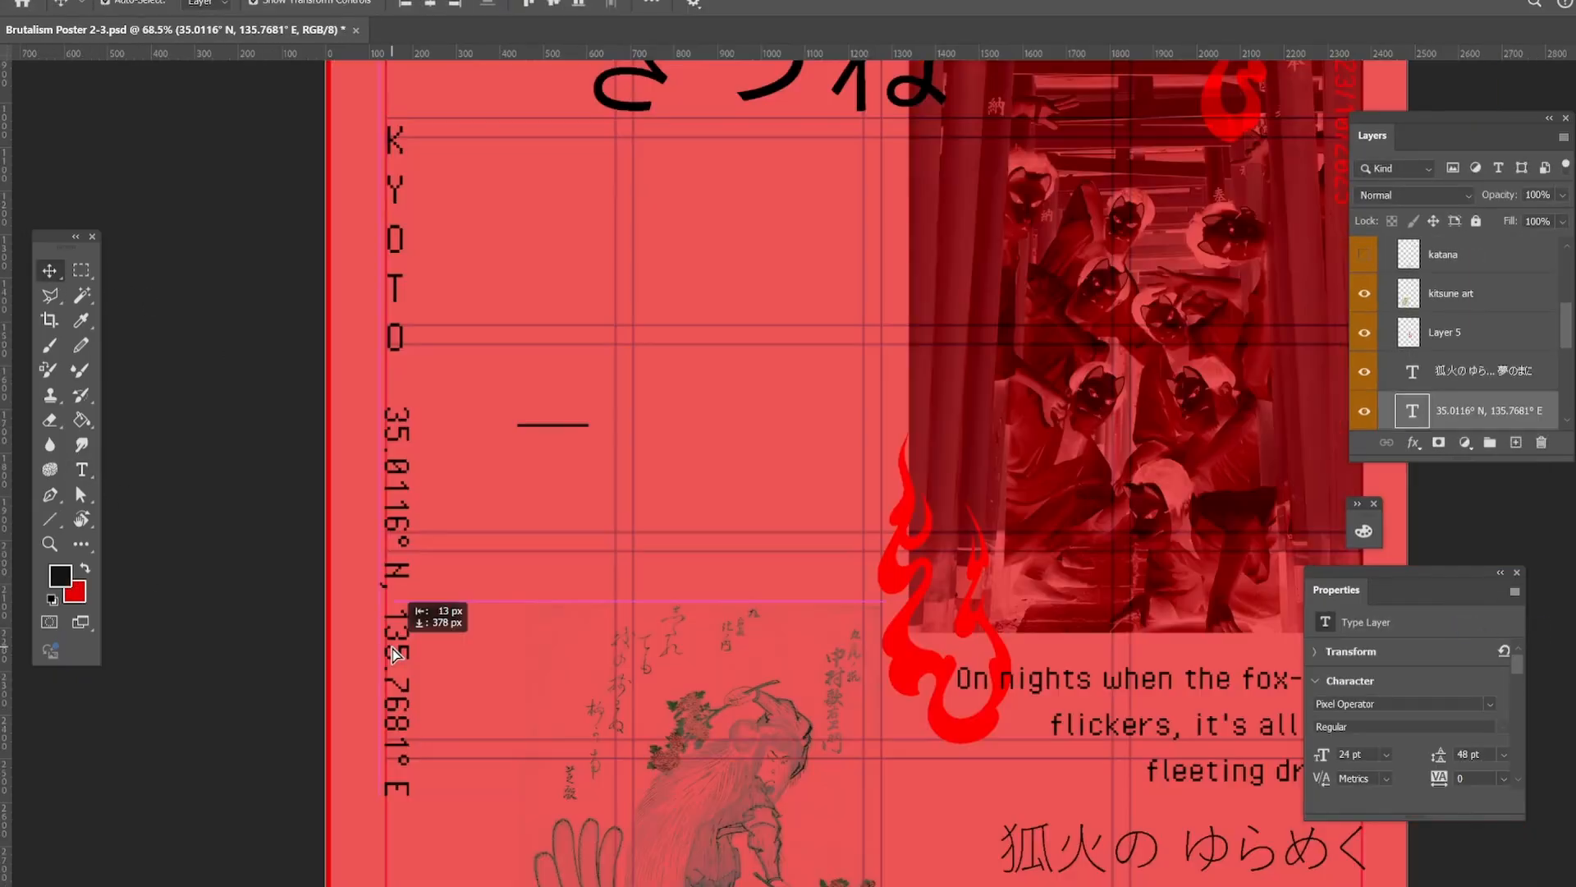
{"action": "left_click_drag", "start_coordinate": [392, 649], "coordinate": [392, 648]}
Draw a short horizontal line and place it as a divider between the stacked KYOTO letters and the coordinates.
{"action": "left_click", "coordinate": [553, 422]}
{"action": "left_click", "coordinate": [557, 424]}
{"action": "left_click", "coordinate": [560, 425]}
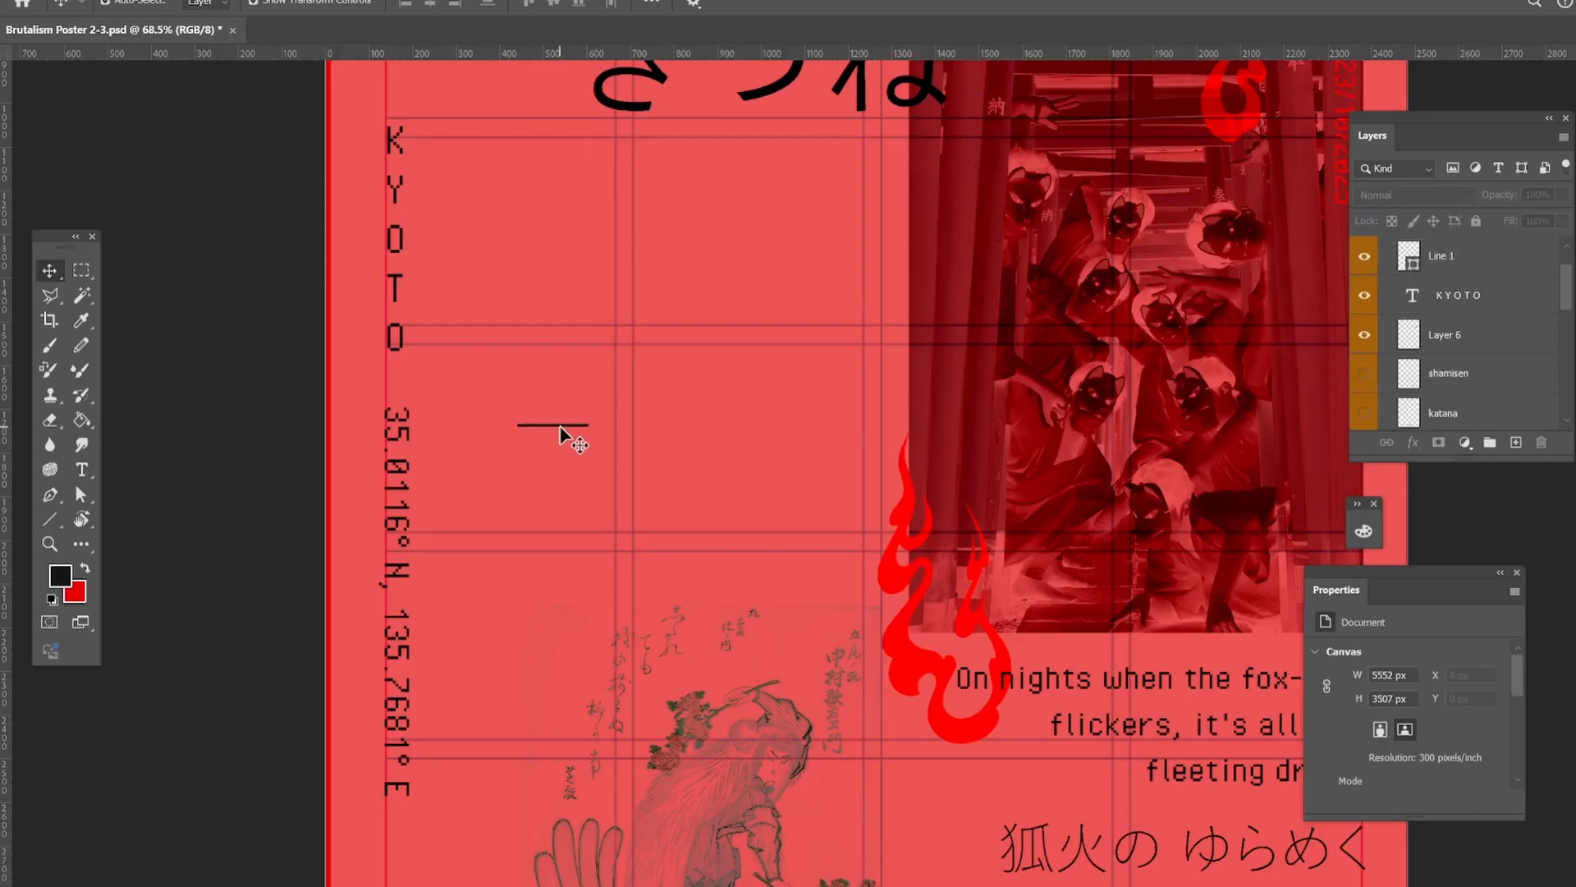
{"action": "left_click_drag", "start_coordinate": [560, 425], "coordinate": [408, 390]}
{"action": "left_click_drag", "start_coordinate": [462, 162], "coordinate": [469, 336]}
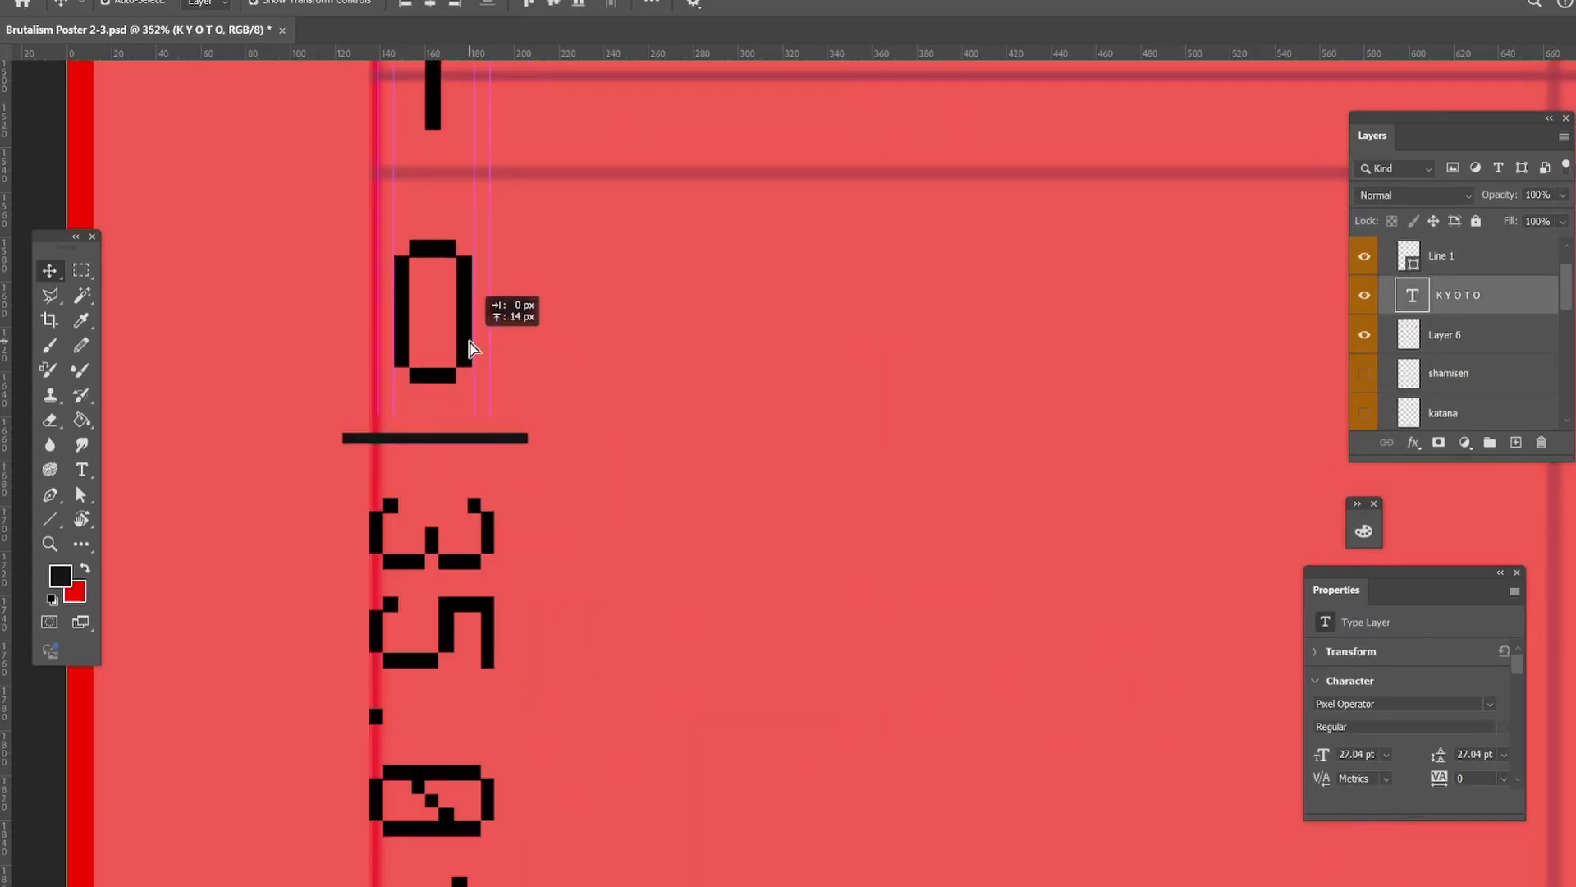
{"action": "left_click", "coordinate": [263, 410]}
{"action": "left_click", "coordinate": [50, 543]}
{"action": "left_click_drag", "start_coordinate": [408, 420], "coordinate": [303, 345]}
{"action": "left_click_drag", "start_coordinate": [362, 512], "coordinate": [379, 514]}
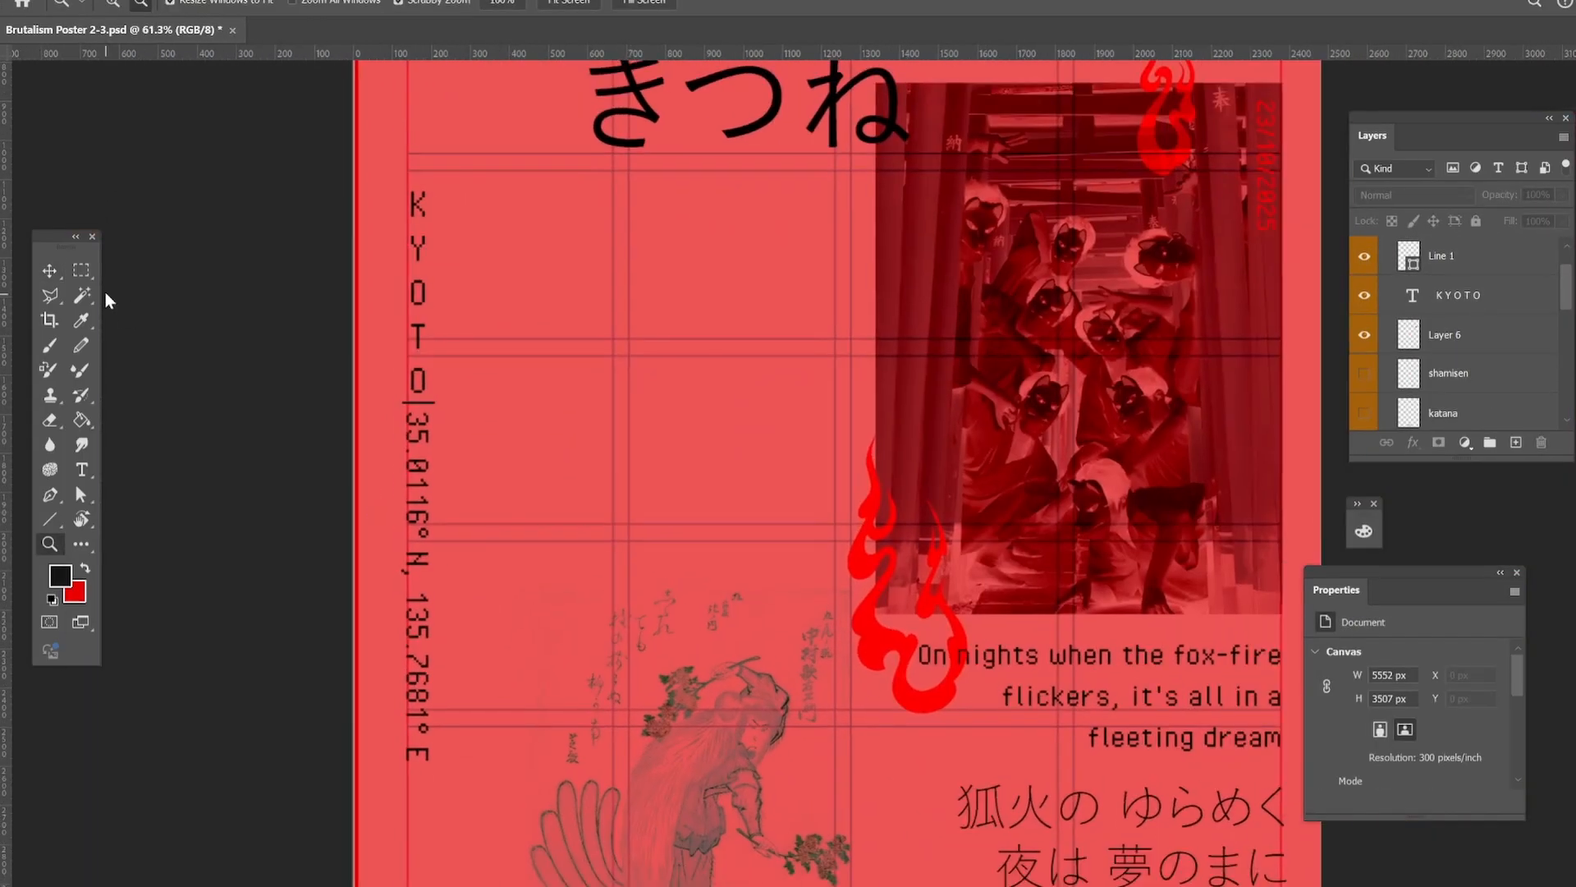
{"action": "left_click", "coordinate": [49, 271]}
{"action": "left_click", "coordinate": [419, 336]}
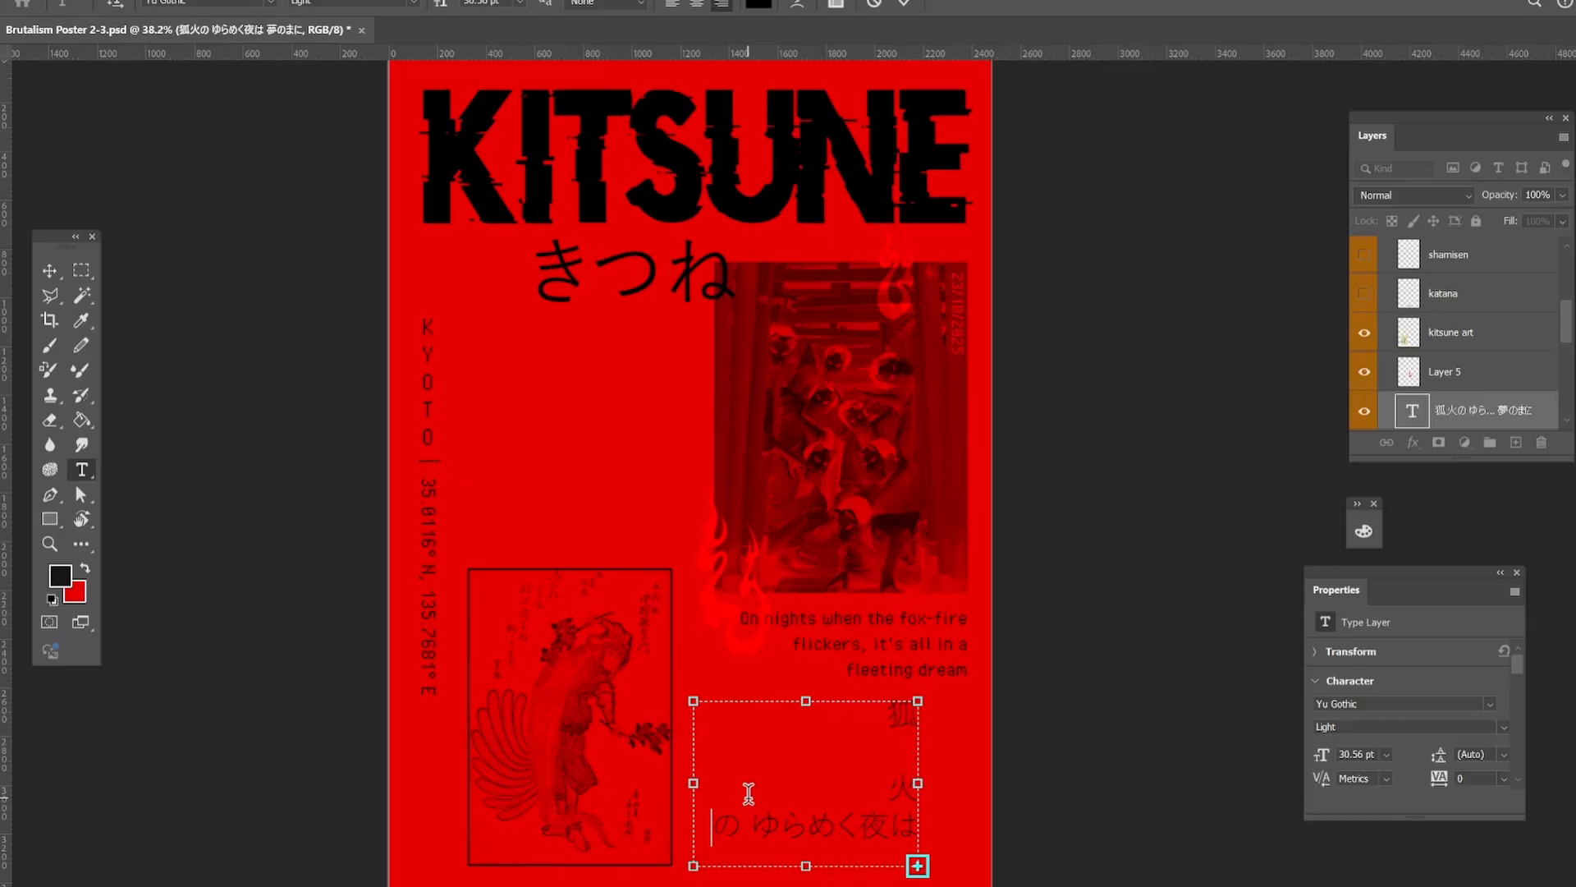
Heighten the Japanese verse's text box so it runs as one vertical column, and move it to the left of the photo.
{"action": "left_click_drag", "start_coordinate": [805, 700], "coordinate": [807, 463]}
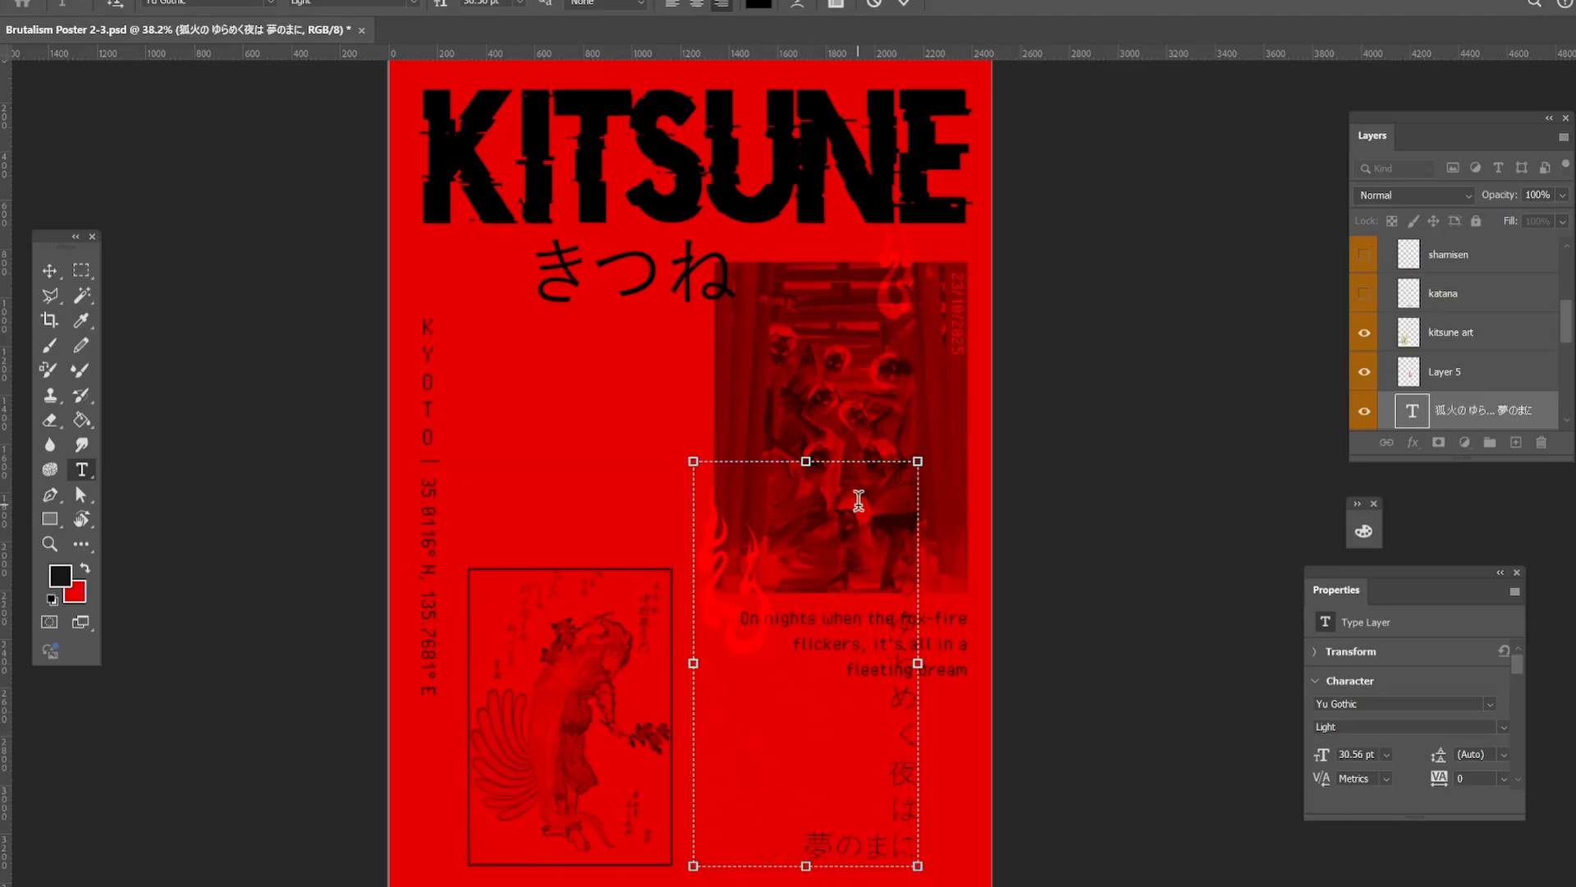
{"action": "left_click_drag", "start_coordinate": [805, 462], "coordinate": [806, 343]}
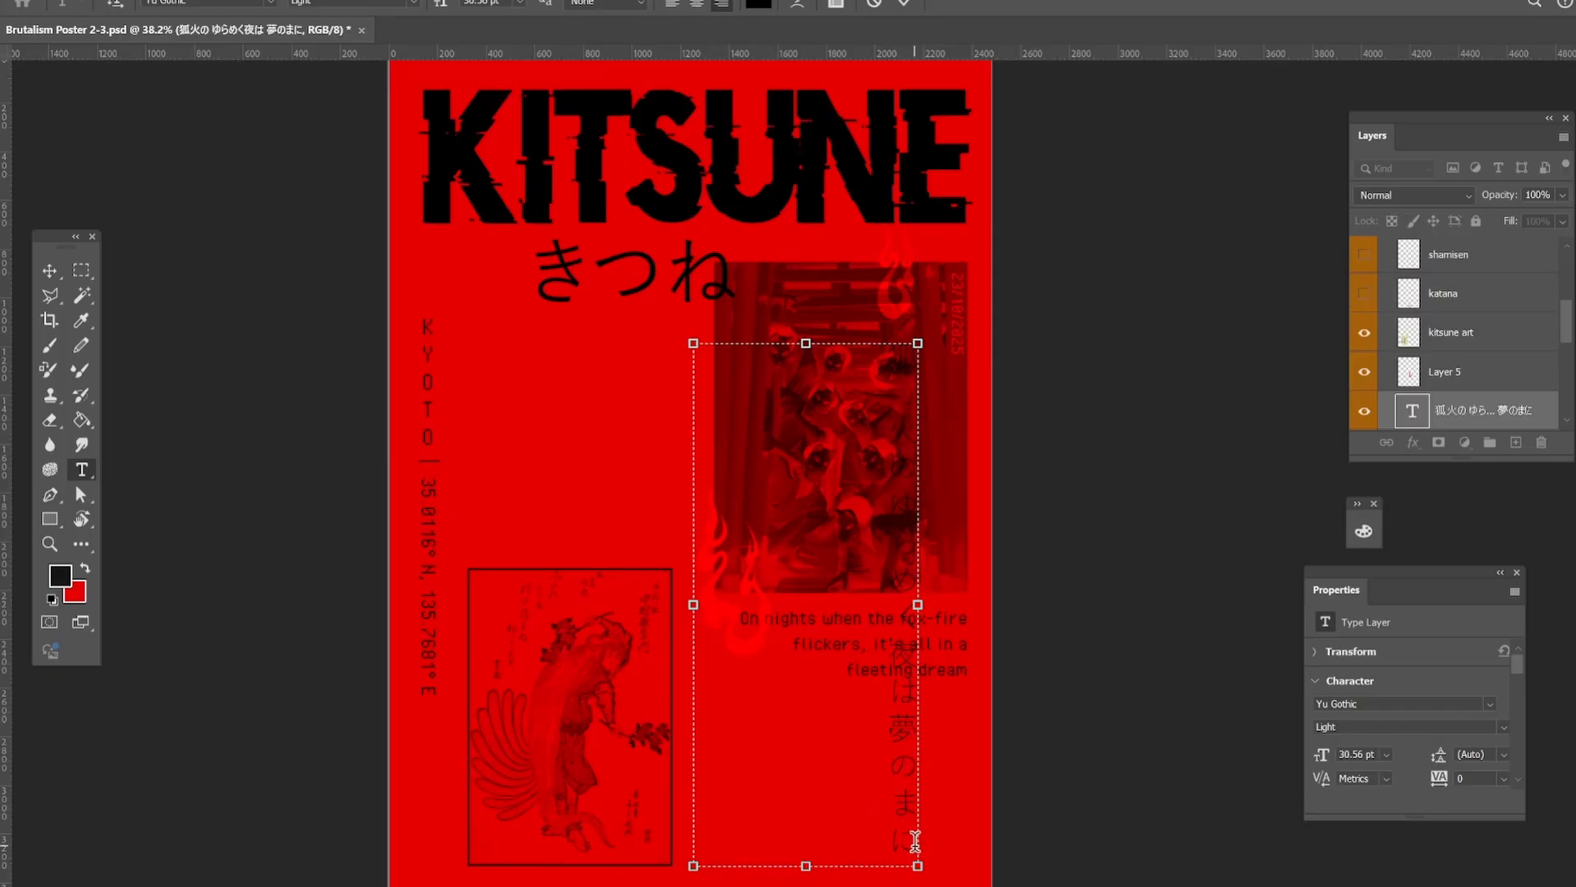
{"action": "key", "text": "ctrl+Return"}
{"action": "key", "text": "v"}
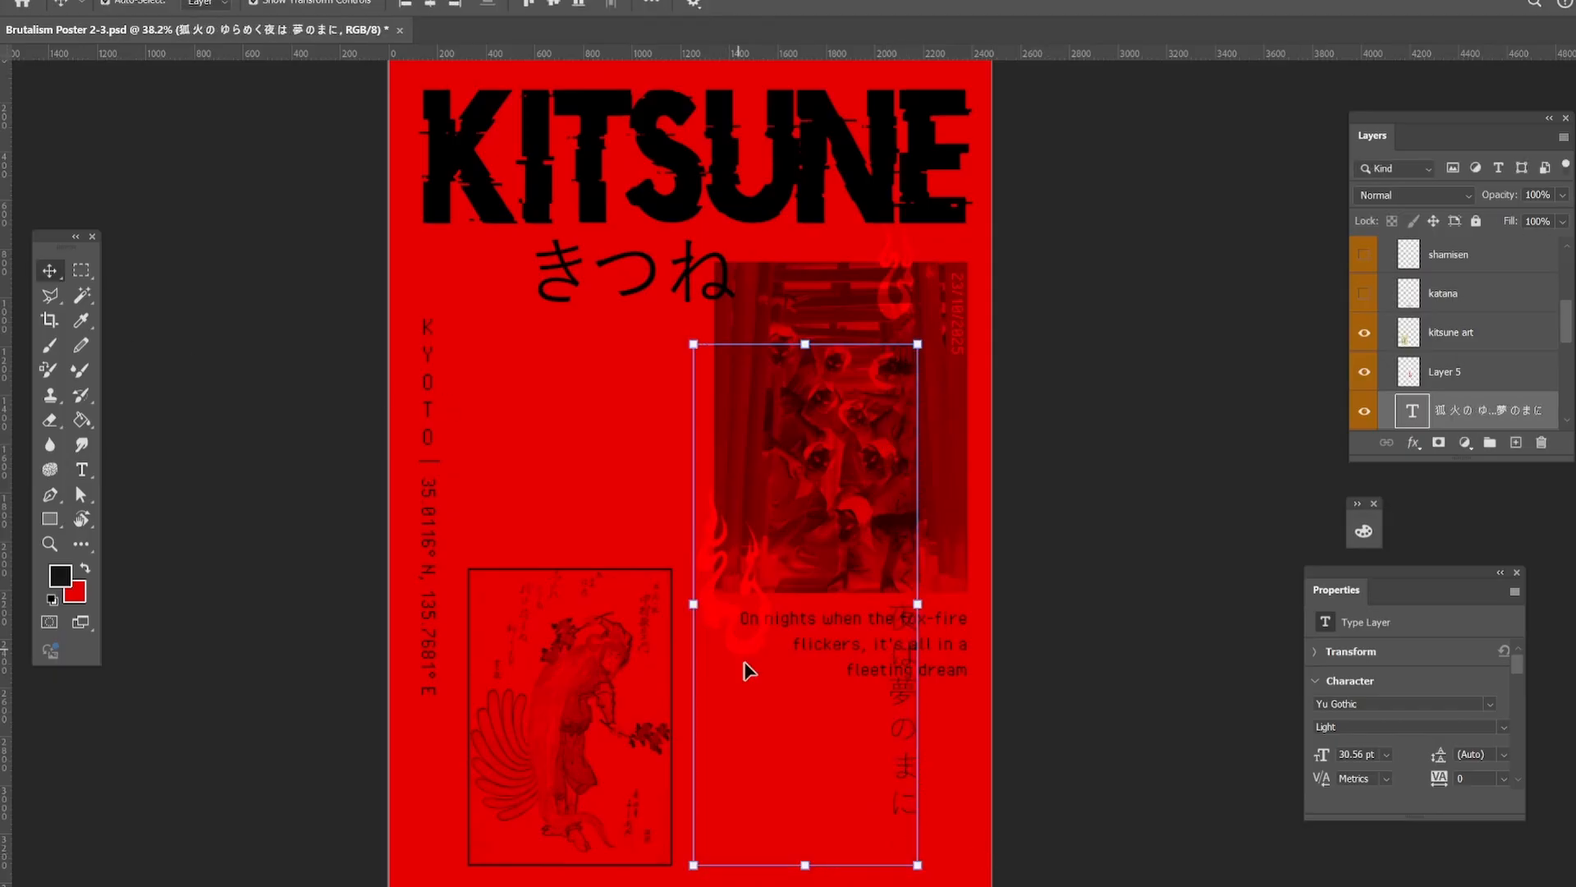
{"action": "left_click_drag", "start_coordinate": [908, 746], "coordinate": [691, 741]}
{"action": "left_click", "coordinate": [802, 767]}
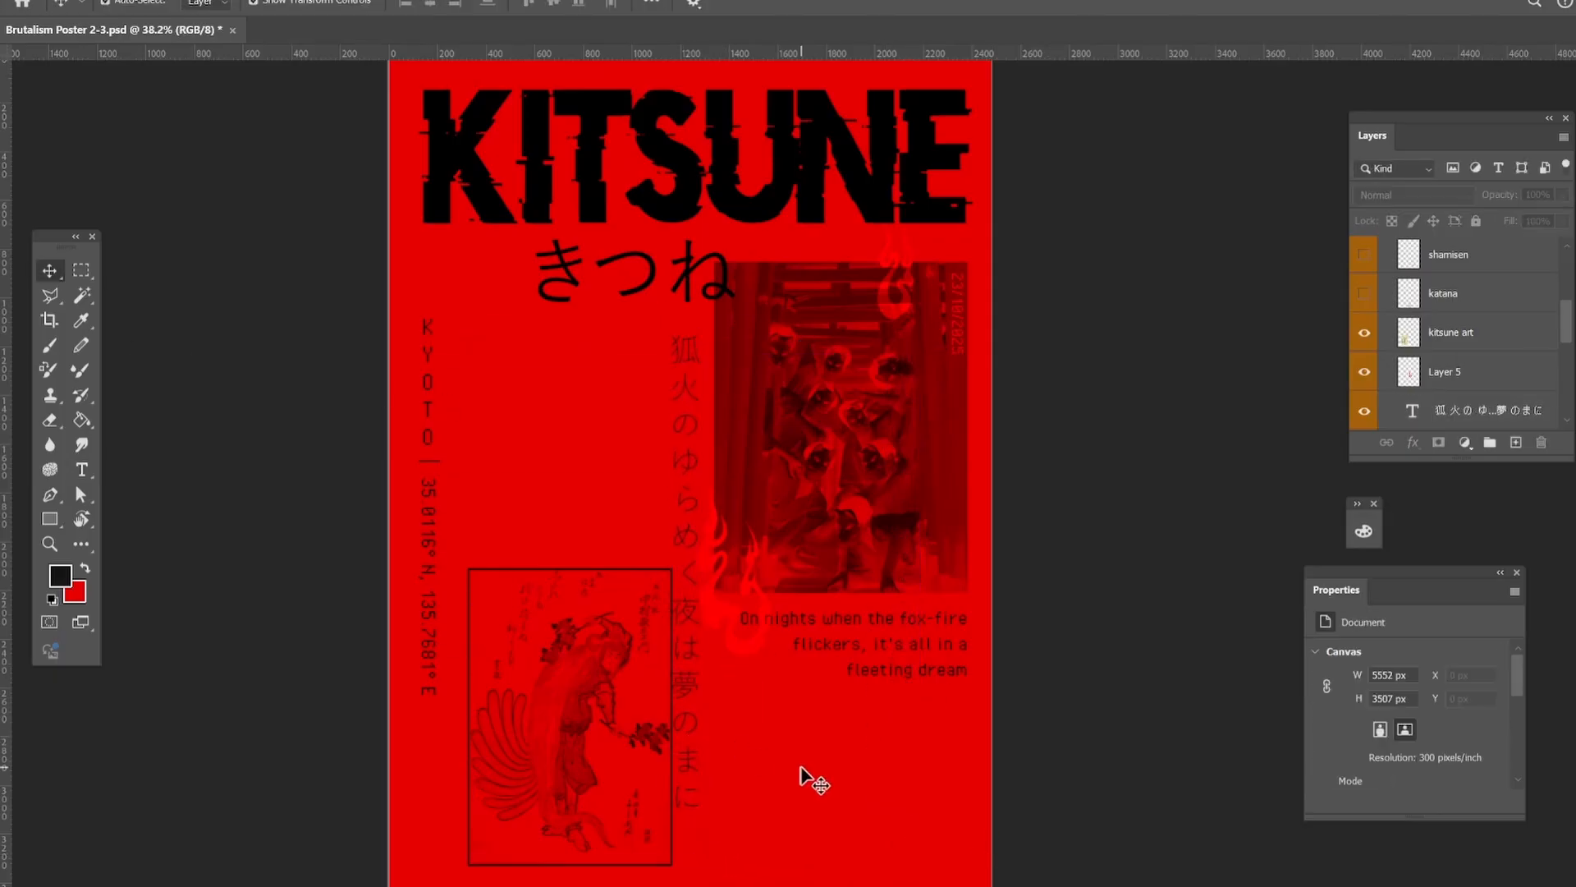
Hide the kitsune illustration and its rectangular frame.
{"action": "left_click", "coordinate": [578, 692]}
{"action": "left_click", "coordinate": [1365, 333]}
{"action": "left_click", "coordinate": [547, 568]}
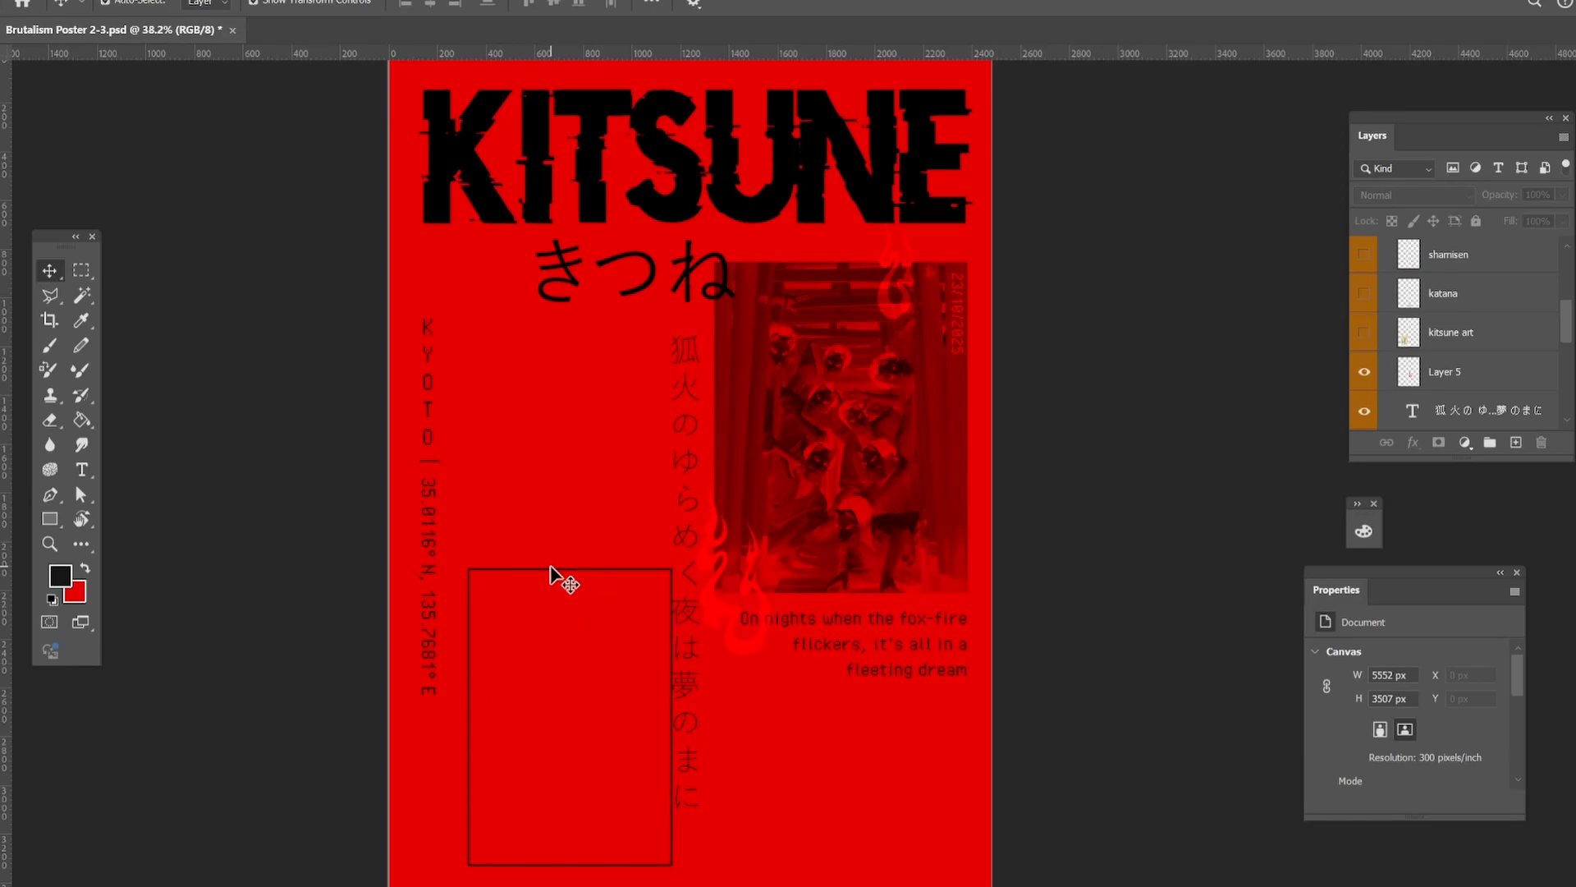
{"action": "left_click", "coordinate": [481, 648]}
Try the vertical Japanese verse over the photo's right edge, and place it beside the Kyoto coordinates.
{"action": "left_click_drag", "start_coordinate": [680, 503], "coordinate": [949, 535]}
{"action": "scroll", "coordinate": [1118, 534], "scroll_direction": "down", "scroll_amount": 1}
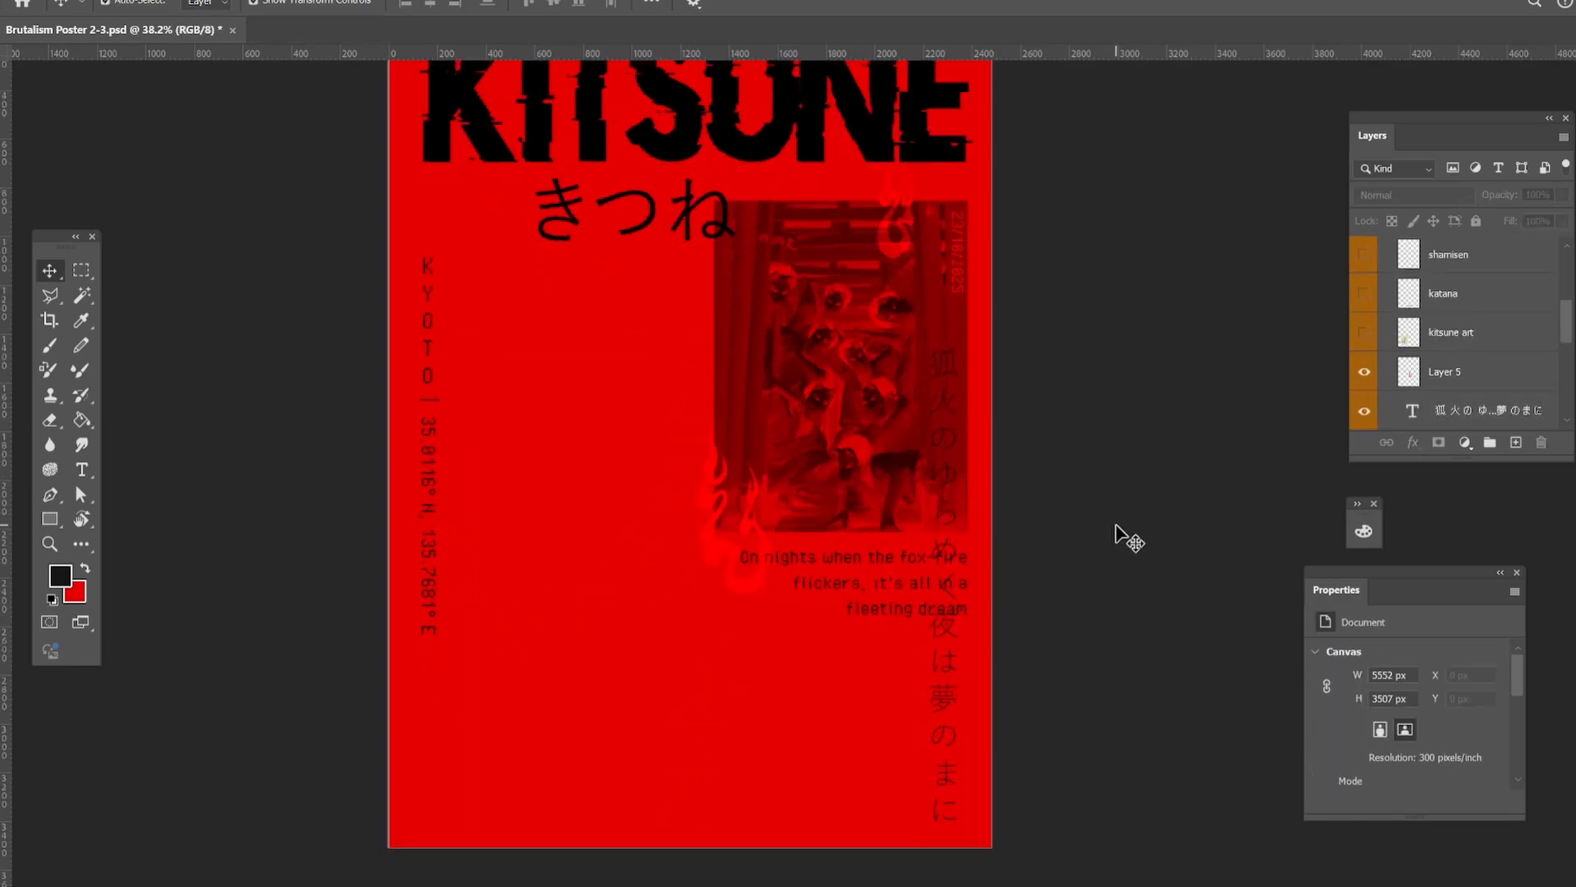
{"action": "left_click", "coordinate": [1026, 694]}
{"action": "left_click_drag", "start_coordinate": [950, 672], "coordinate": [482, 723]}
Move the KYOTO letters, divider and coordinates up together, and scale the Japanese verse down to about 95%.
{"action": "left_click_drag", "start_coordinate": [274, 255], "coordinate": [478, 568]}
{"action": "left_click_drag", "start_coordinate": [477, 569], "coordinate": [481, 516]}
{"action": "left_click_drag", "start_coordinate": [479, 398], "coordinate": [480, 388]}
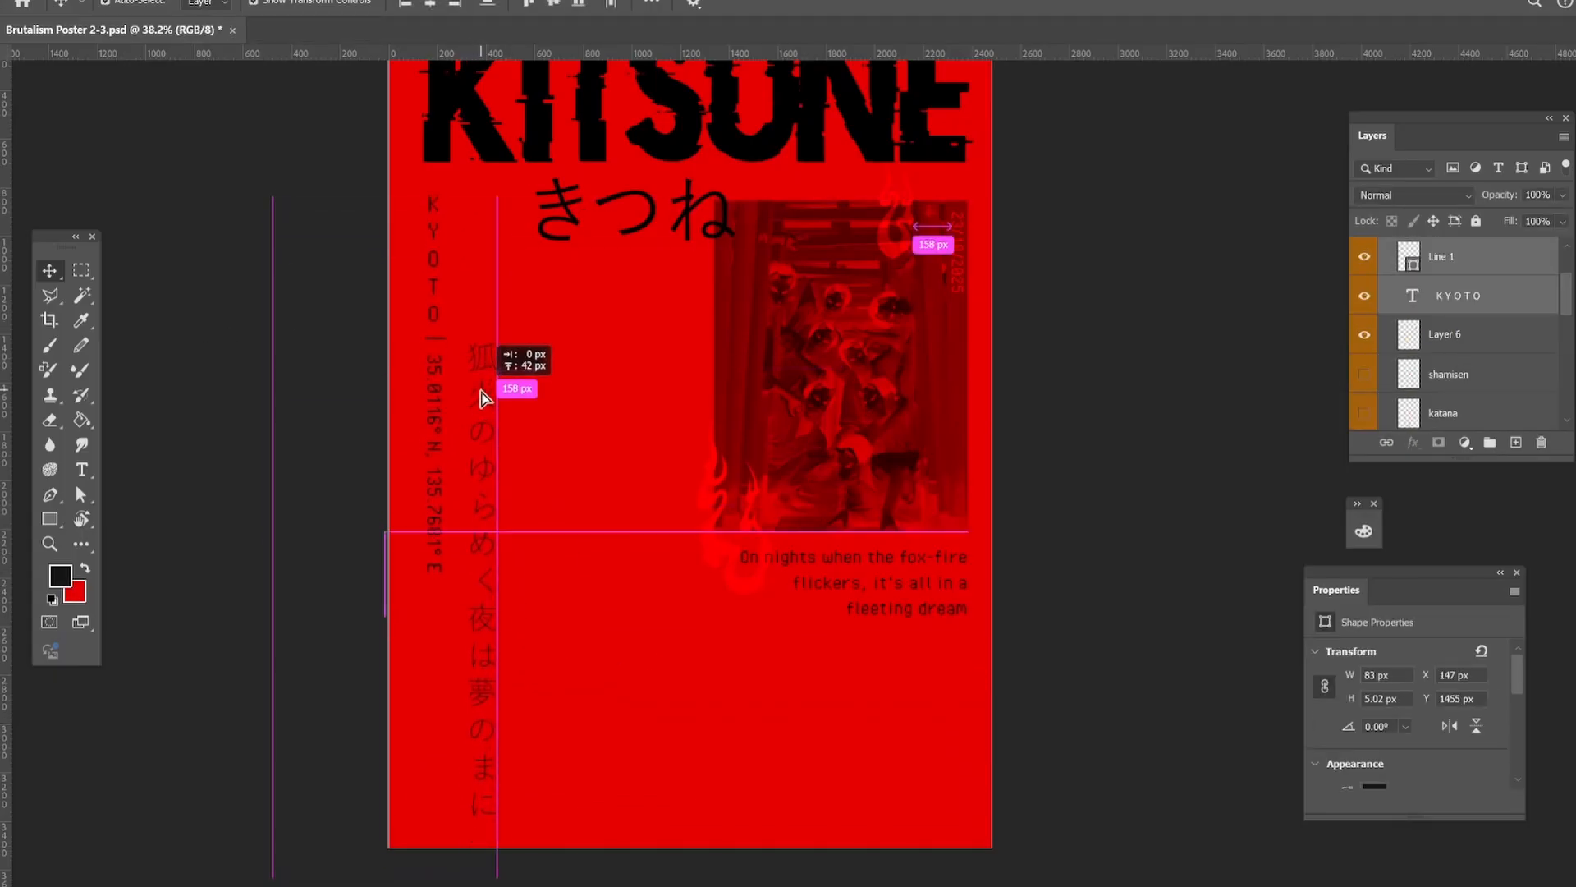
{"action": "left_click_drag", "start_coordinate": [485, 556], "coordinate": [488, 555]}
{"action": "left_click_drag", "start_coordinate": [500, 870], "coordinate": [495, 847]}
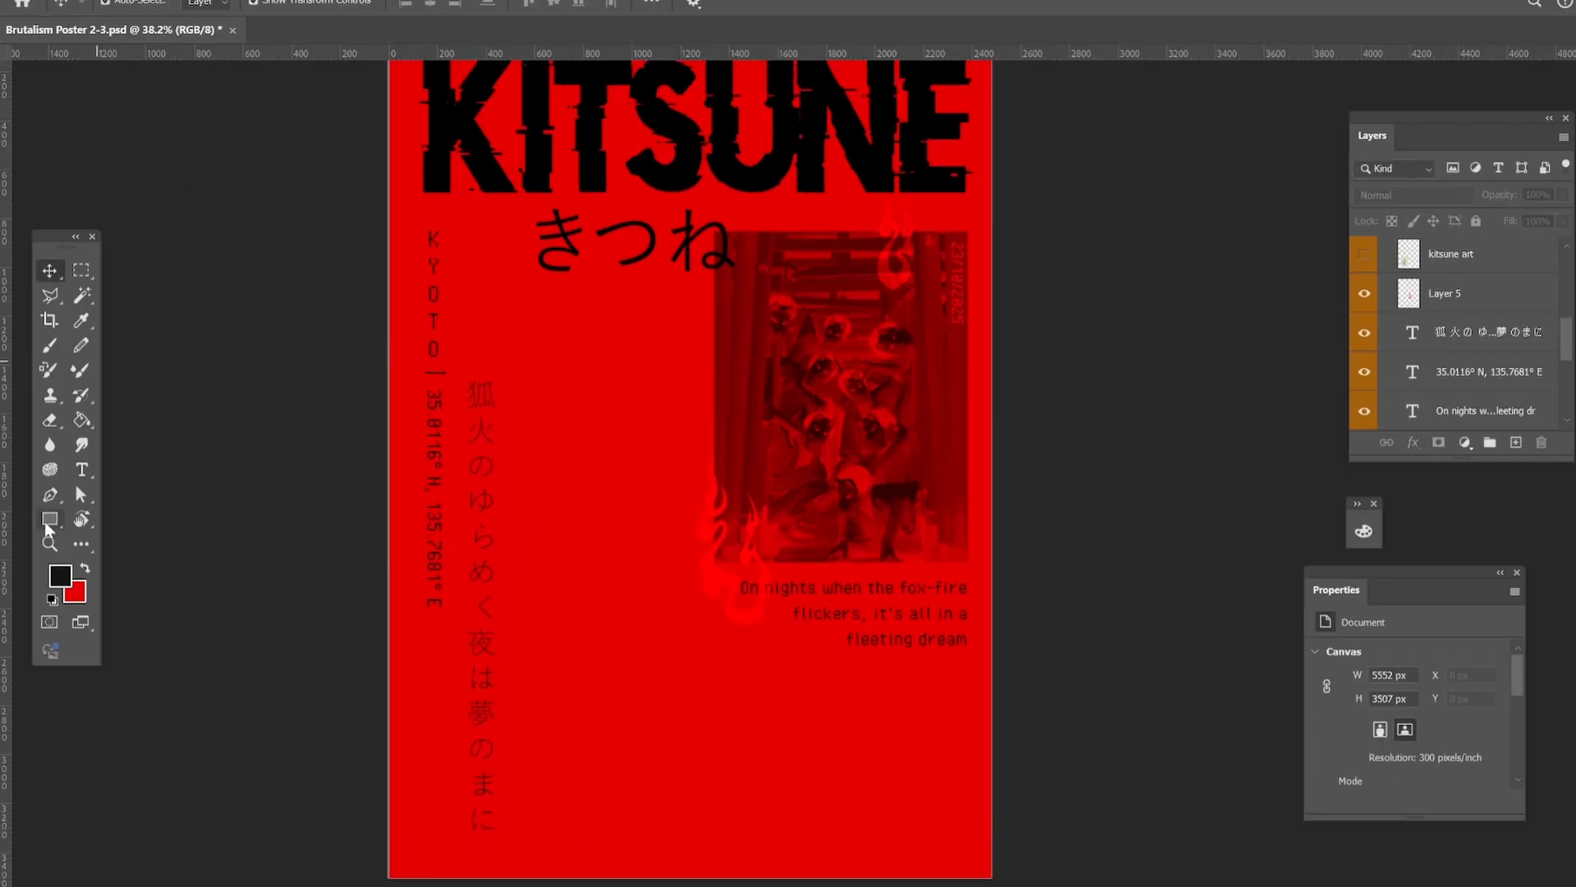
Draw a thin vertical line, scale it down and move it closer to the Japanese verse.
{"action": "left_click_drag", "start_coordinate": [49, 519], "coordinate": [124, 579]}
{"action": "left_click_drag", "start_coordinate": [605, 336], "coordinate": [608, 784]}
{"action": "scroll", "coordinate": [611, 472], "scroll_direction": "up", "scroll_amount": 5}
{"action": "key", "text": "ctrl+t"}
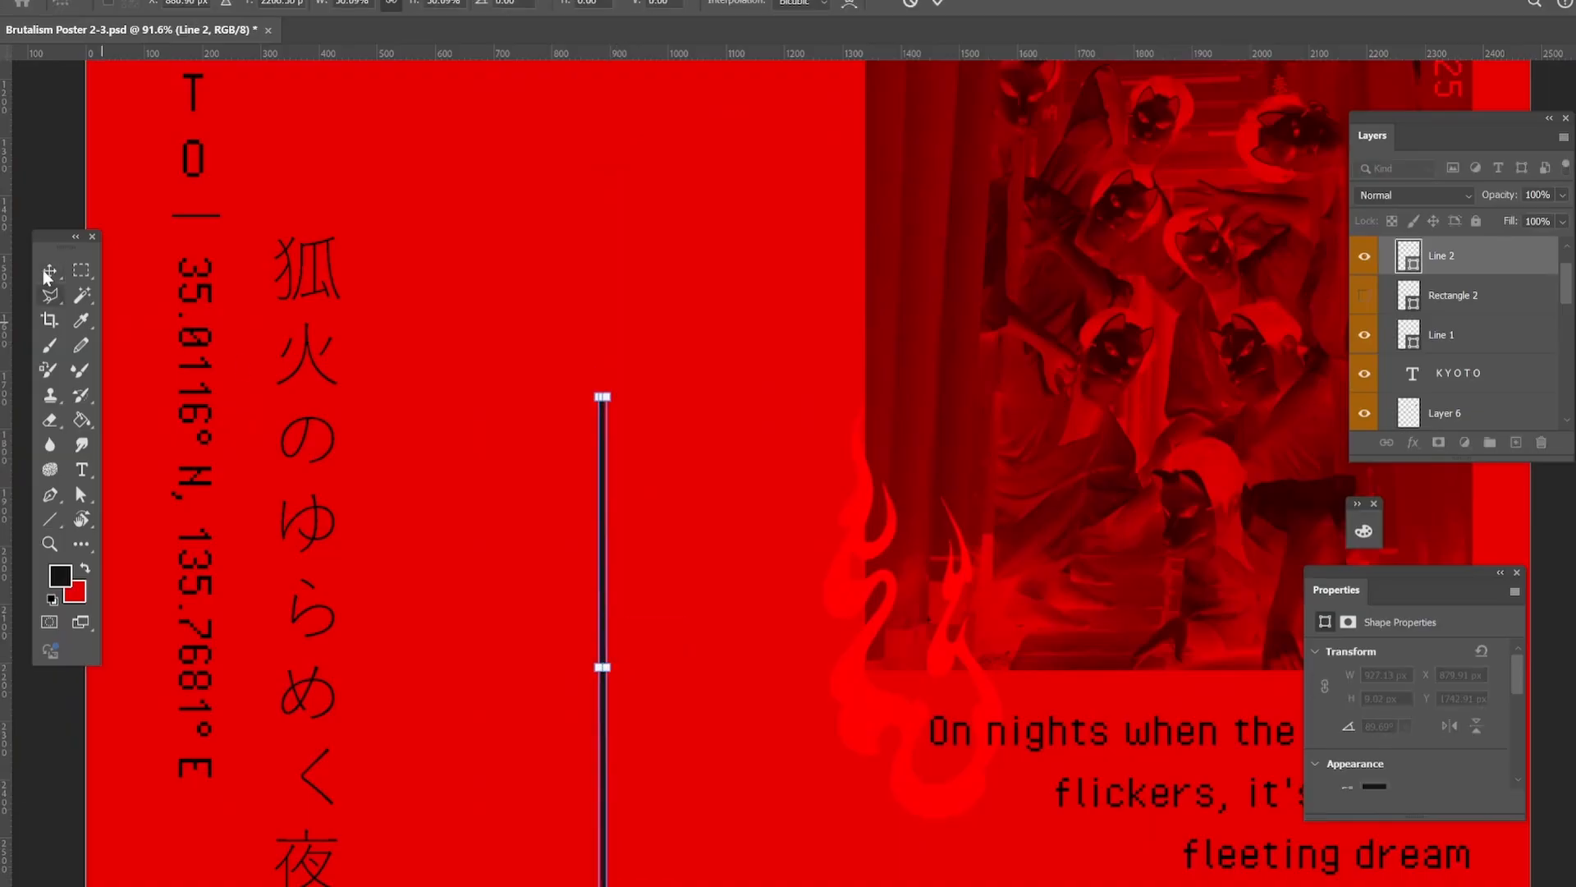
{"action": "left_click", "coordinate": [47, 275]}
{"action": "left_click", "coordinate": [608, 441]}
{"action": "left_click_drag", "start_coordinate": [603, 442], "coordinate": [483, 246]}
{"action": "left_click_drag", "start_coordinate": [483, 472], "coordinate": [479, 472]}
{"action": "left_click", "coordinate": [565, 329]}
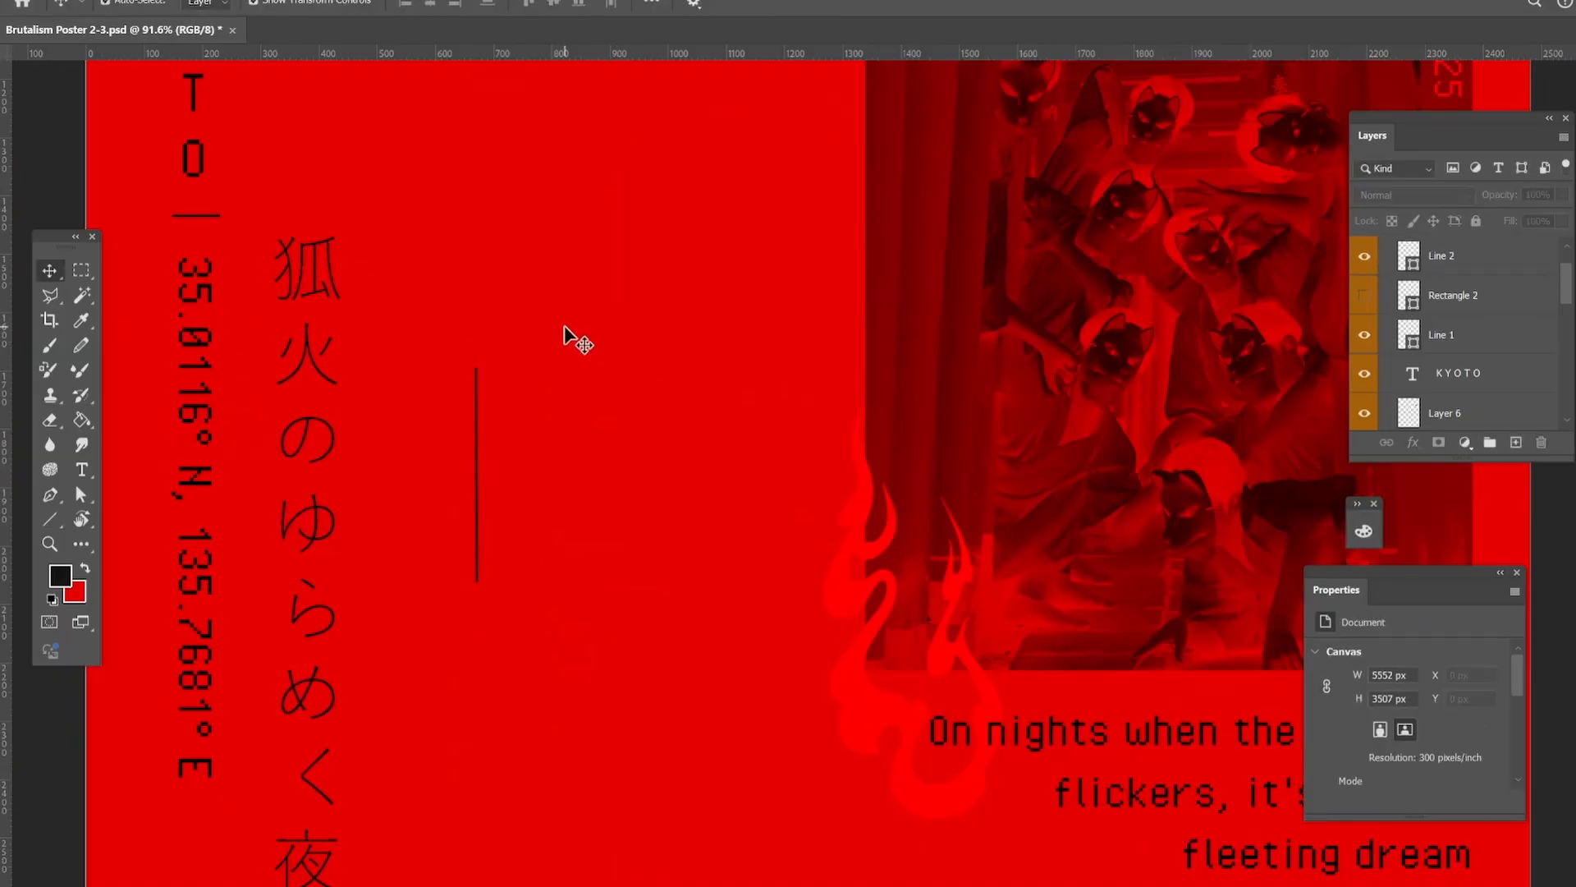
Lengthen the thin vertical line downward.
{"action": "scroll", "coordinate": [564, 468], "scroll_direction": "down", "scroll_amount": 2}
{"action": "scroll", "coordinate": [573, 468], "scroll_direction": "up", "scroll_amount": 3}
{"action": "left_click", "coordinate": [460, 472]}
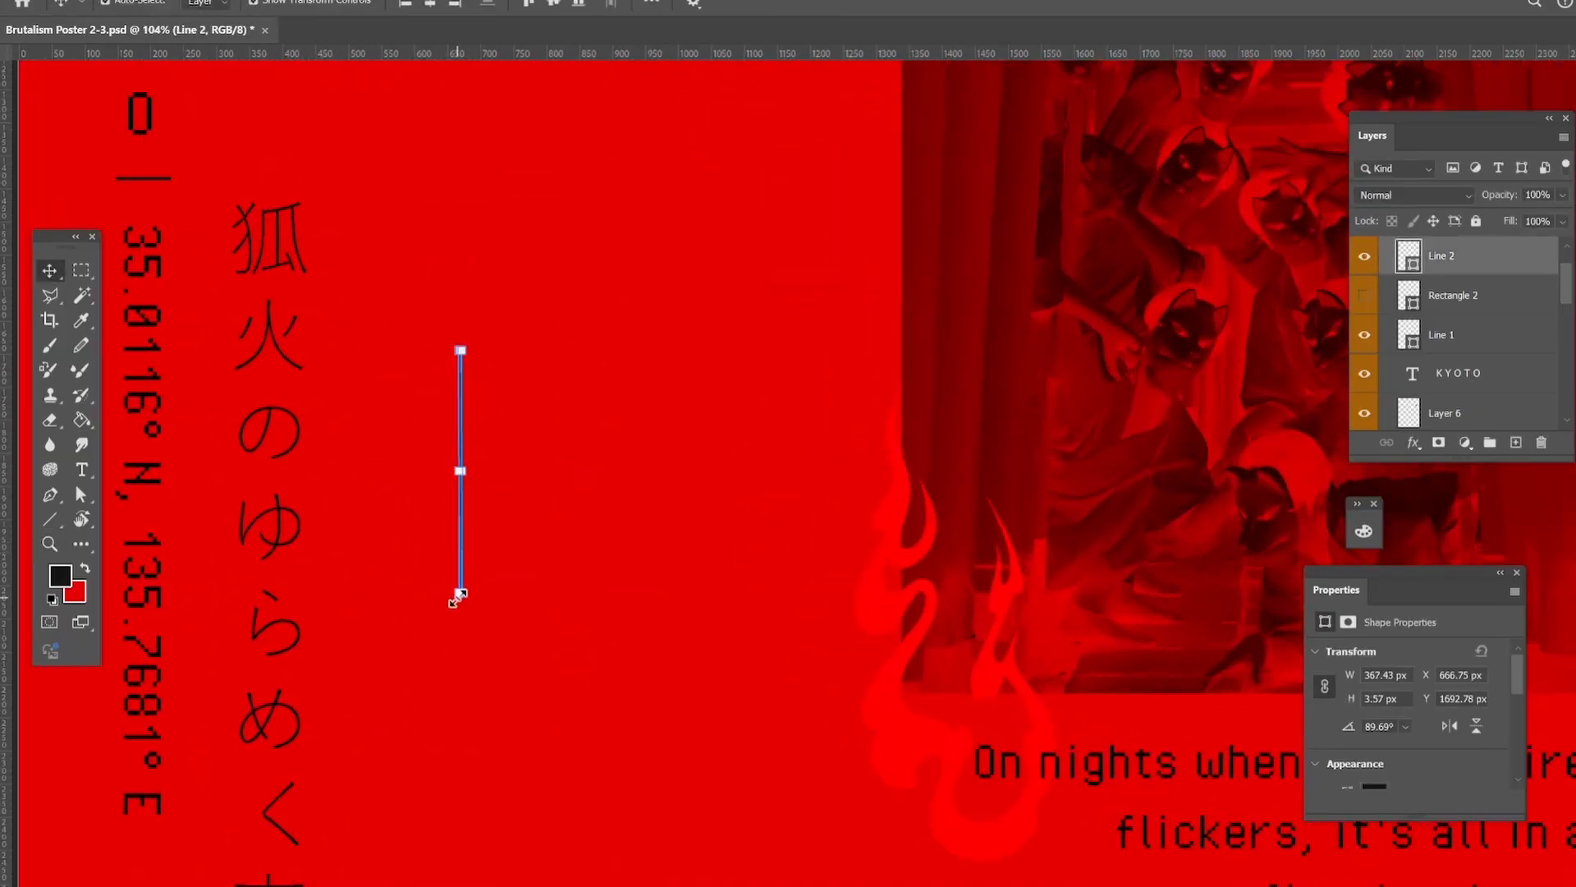
{"action": "left_click_drag", "start_coordinate": [460, 596], "coordinate": [462, 879]}
{"action": "left_click", "coordinate": [398, 254]}
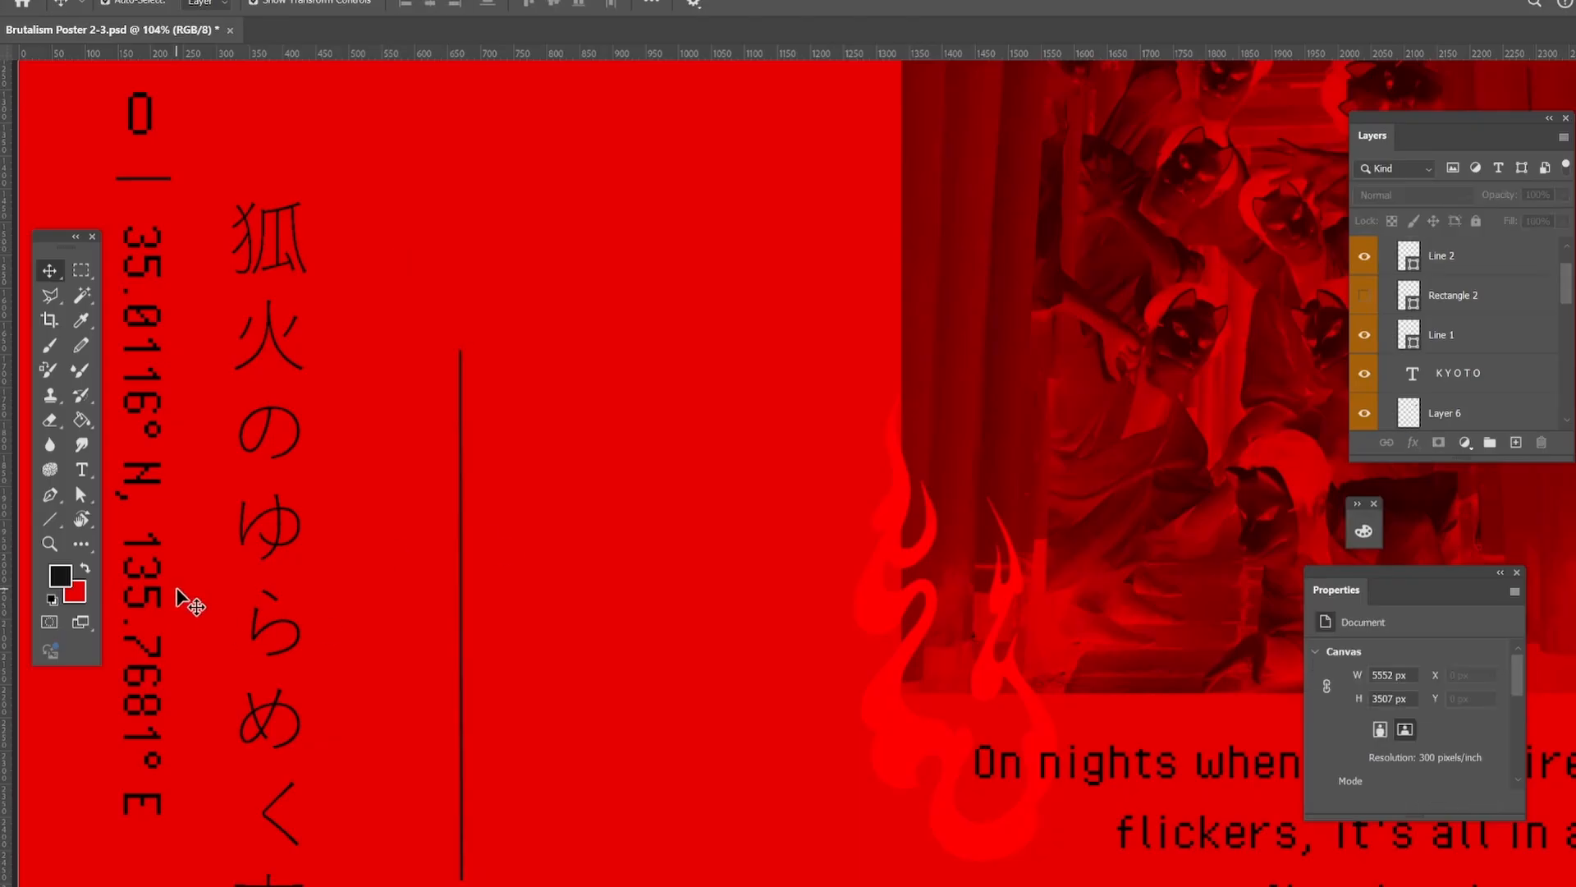
Extend the thin vertical line upward until it reaches the KITSUNE title.
{"action": "key", "text": "z"}
{"action": "left_click", "coordinate": [422, 413], "text": "alt"}
{"action": "left_click_drag", "start_coordinate": [492, 529], "coordinate": [471, 480]}
{"action": "left_click", "coordinate": [464, 461]}
{"action": "key", "text": "z"}
{"action": "left_click_drag", "start_coordinate": [468, 394], "coordinate": [520, 394]}
{"action": "left_click", "coordinate": [477, 591]}
{"action": "left_click_drag", "start_coordinate": [477, 542], "coordinate": [479, 116]}
{"action": "left_click", "coordinate": [50, 544]}
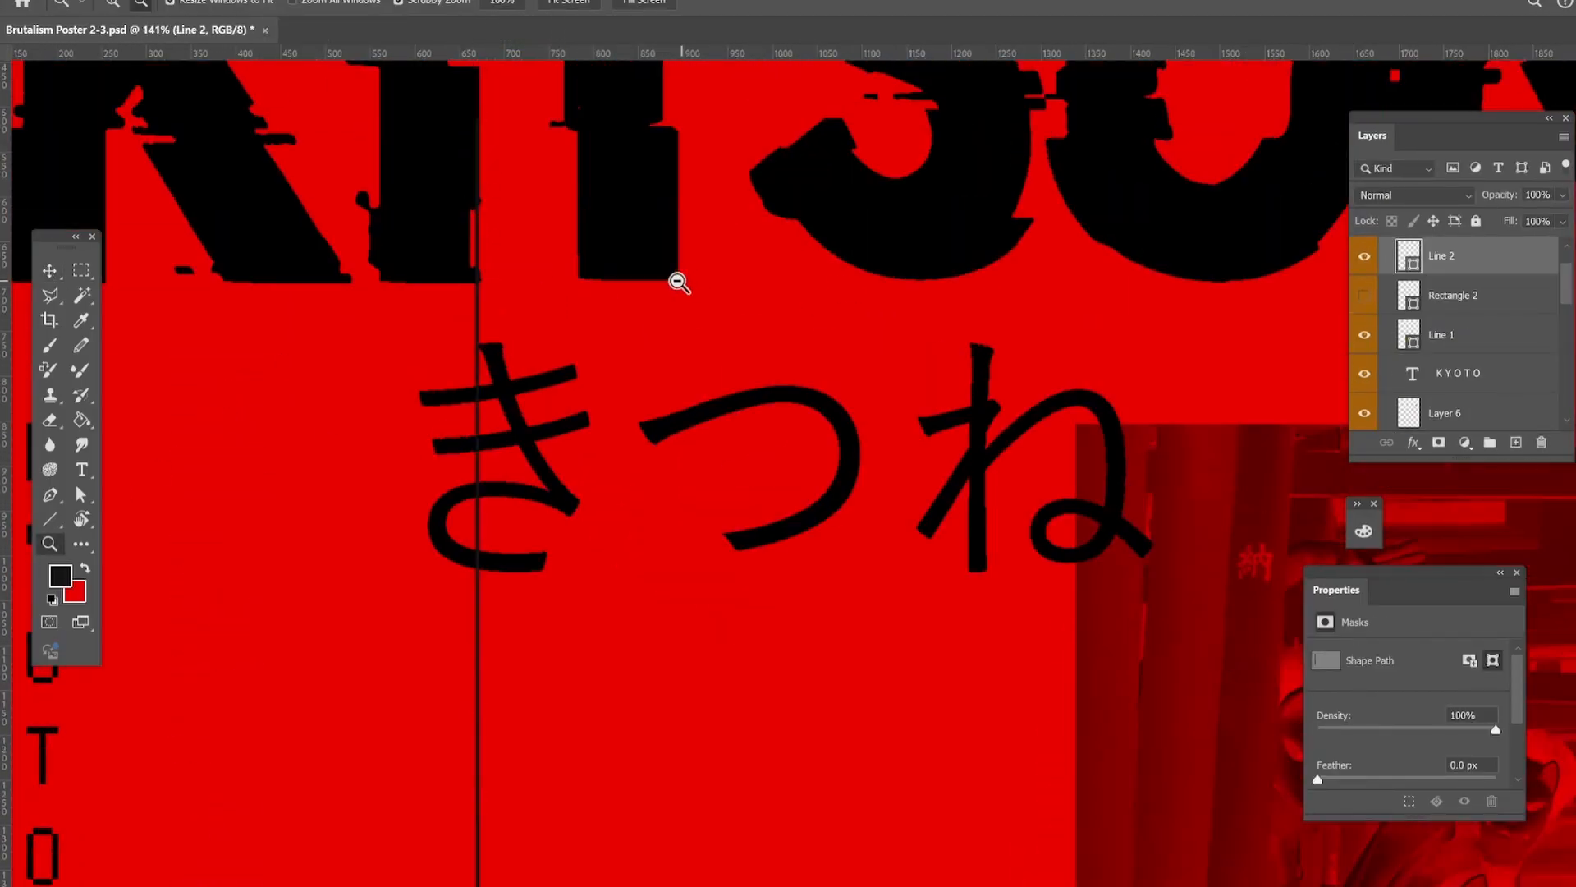
{"action": "left_click_drag", "start_coordinate": [680, 282], "coordinate": [570, 279]}
{"action": "left_click_drag", "start_coordinate": [835, 243], "coordinate": [850, 242]}
Move the long vertical line between the coordinates and the Japanese verse so that it starts level with the top of the verse.
{"action": "left_click", "coordinate": [49, 270]}
{"action": "left_click", "coordinate": [49, 544]}
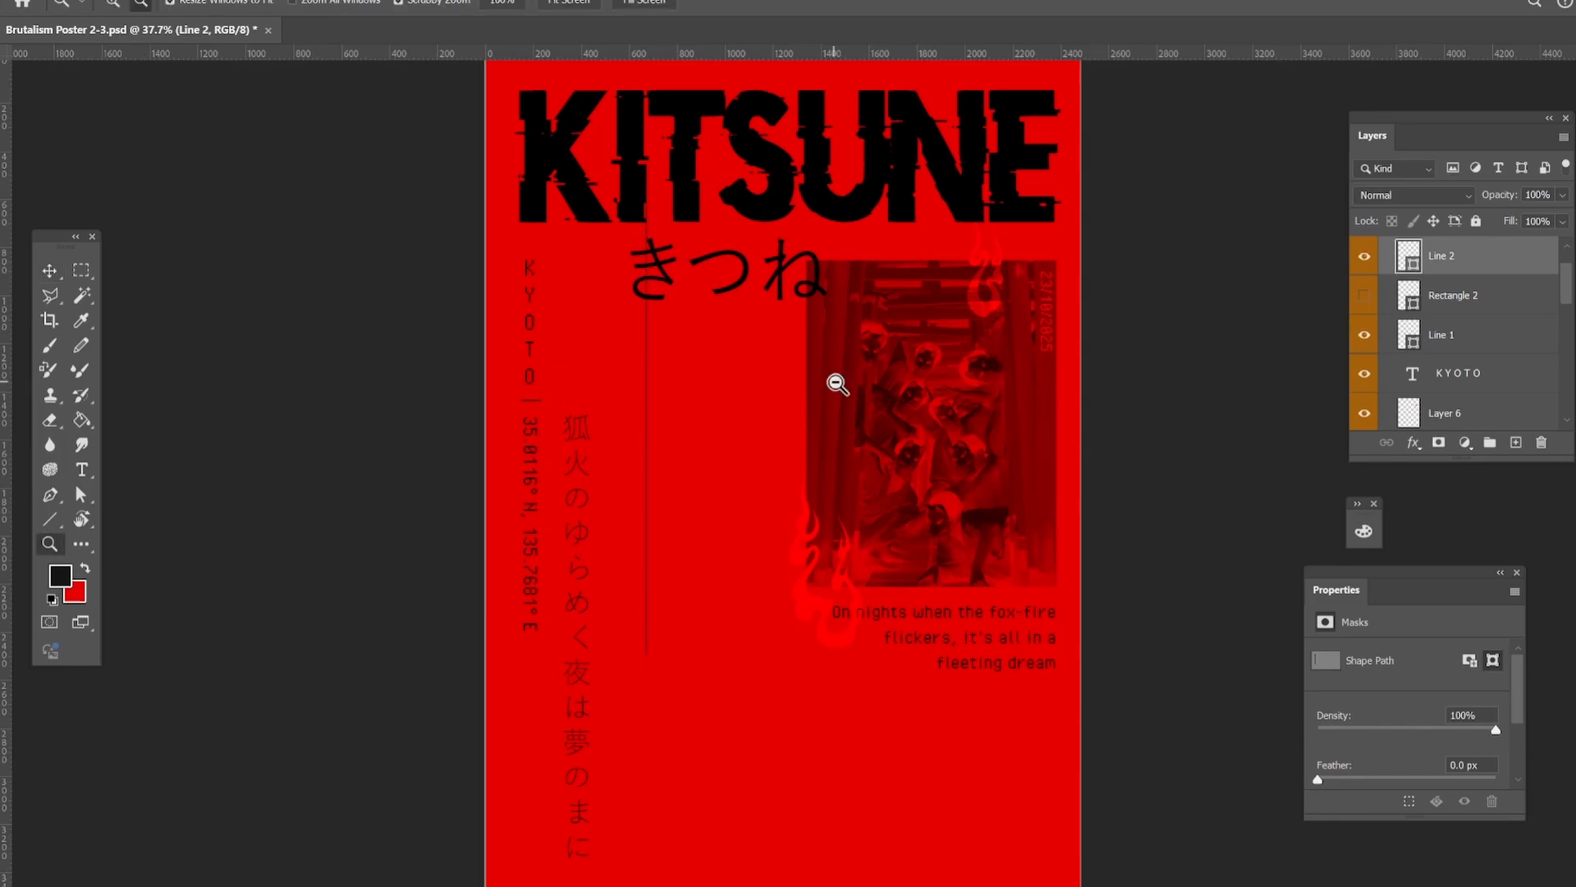
{"action": "left_click_drag", "start_coordinate": [680, 423], "coordinate": [780, 423]}
{"action": "key", "text": "v"}
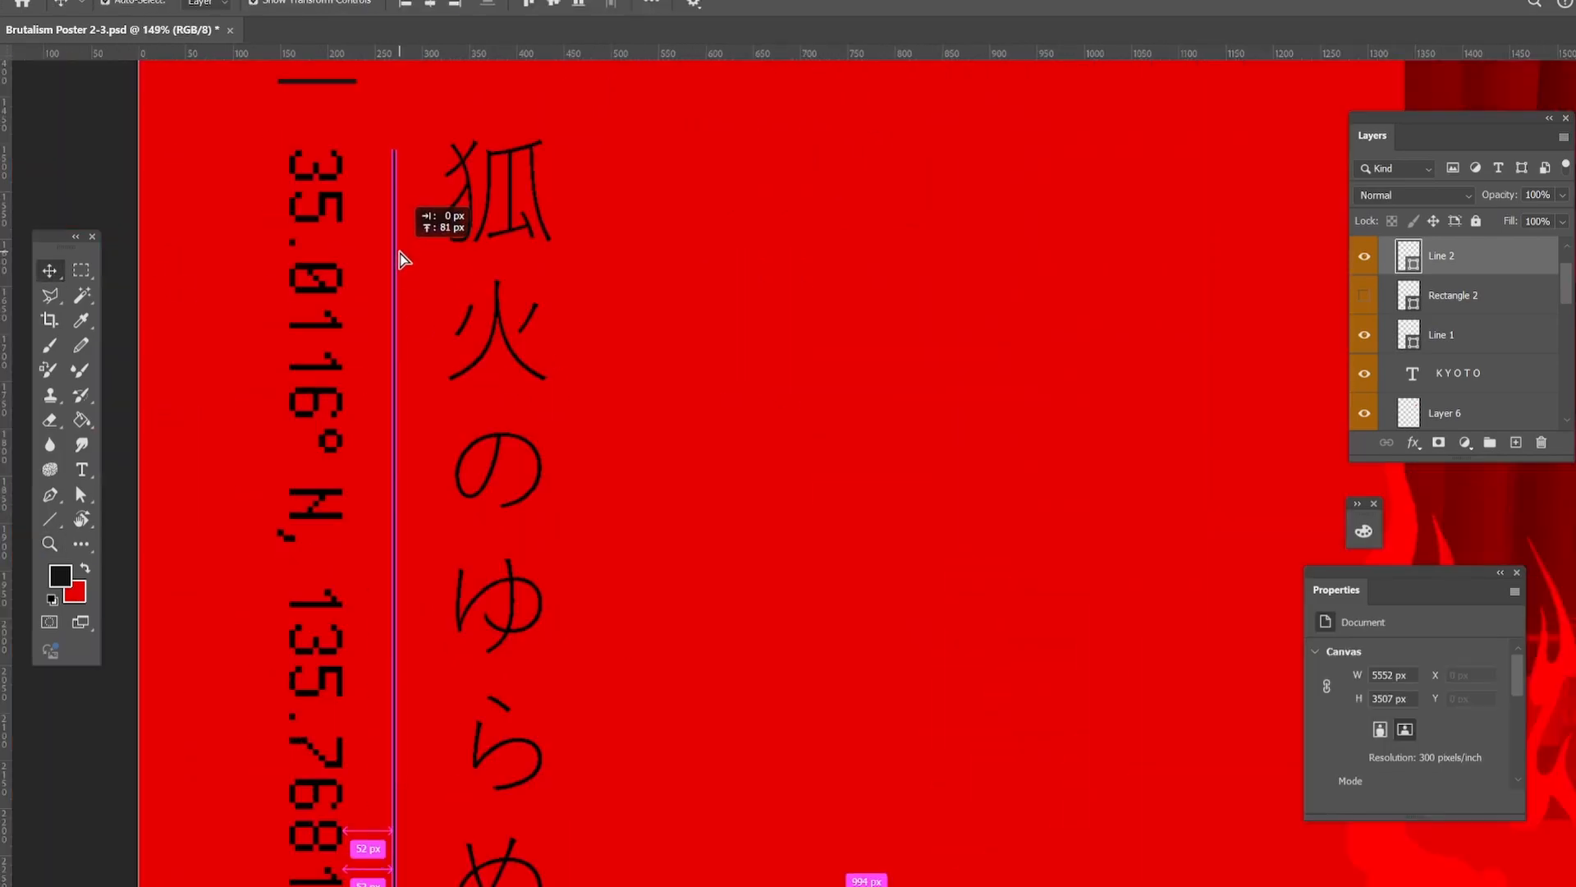
{"action": "left_click_drag", "start_coordinate": [402, 259], "coordinate": [402, 209]}
{"action": "left_click_drag", "start_coordinate": [520, 232], "coordinate": [517, 242]}
{"action": "scroll", "coordinate": [517, 243], "scroll_direction": "down", "scroll_amount": 5}
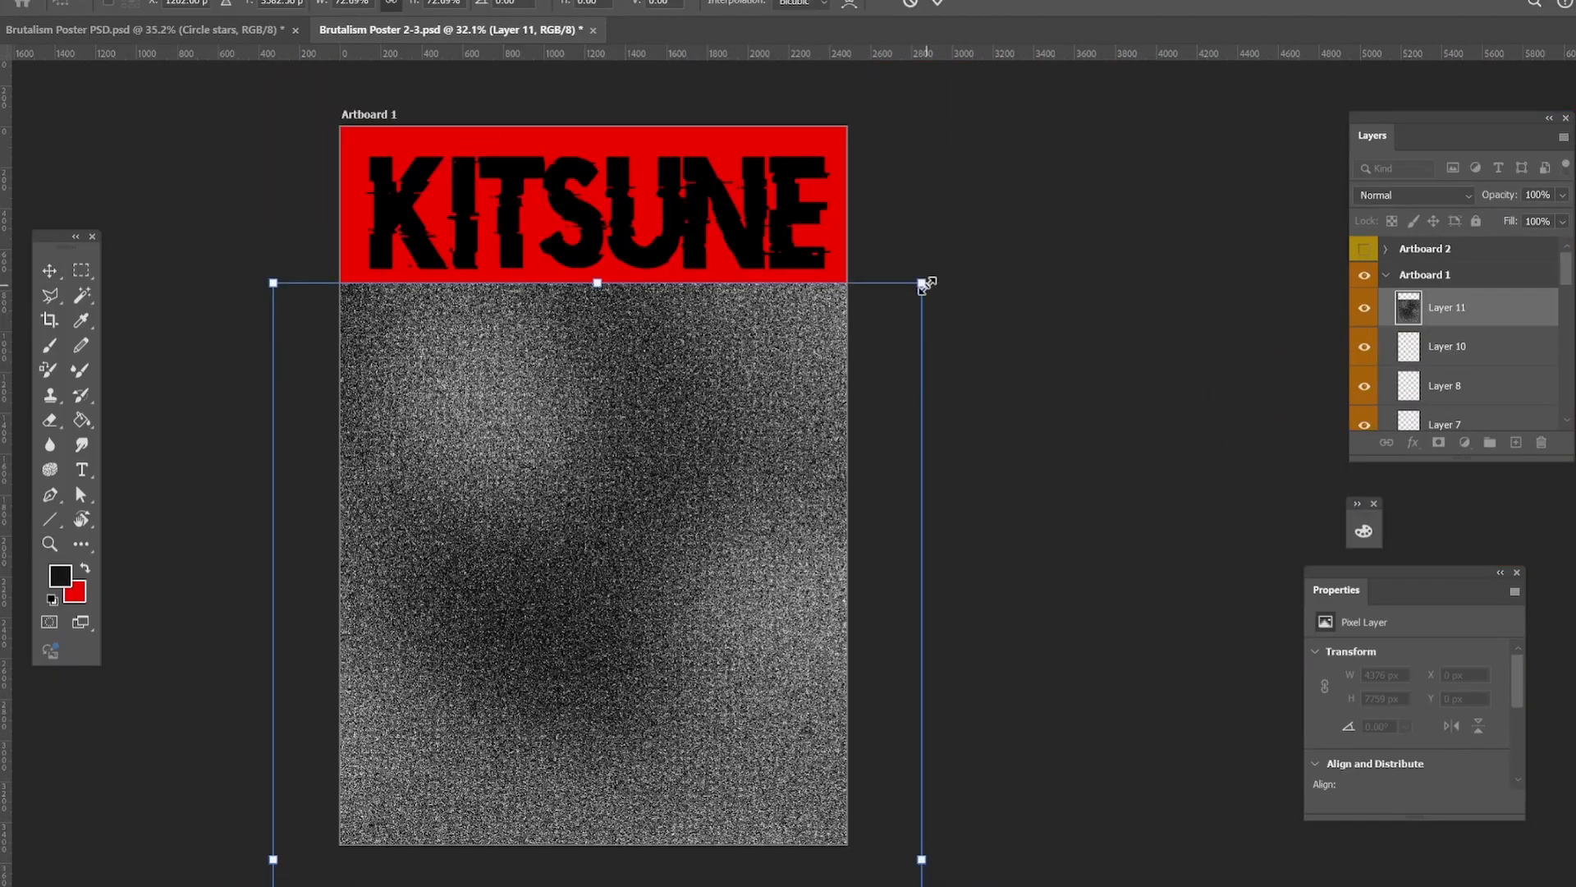
Bring back the kitsune illustration beside the verse and frame it with a rounded rectangle accented by small corner stars.
{"action": "left_click_drag", "start_coordinate": [924, 284], "coordinate": [898, 339]}
{"action": "left_click_drag", "start_coordinate": [594, 558], "coordinate": [609, 559]}
{"action": "left_click_drag", "start_coordinate": [911, 338], "coordinate": [759, 608]}
{"action": "left_click_drag", "start_coordinate": [611, 706], "coordinate": [661, 225]}
{"action": "scroll", "coordinate": [782, 870], "scroll_direction": "down", "scroll_amount": 2}
{"action": "left_click_drag", "start_coordinate": [802, 803], "coordinate": [727, 713]}
Stretch the grainy noise texture to cover the whole artboard and blend it into the poster.
{"action": "scroll", "coordinate": [999, 655], "scroll_direction": "up", "scroll_amount": 4}
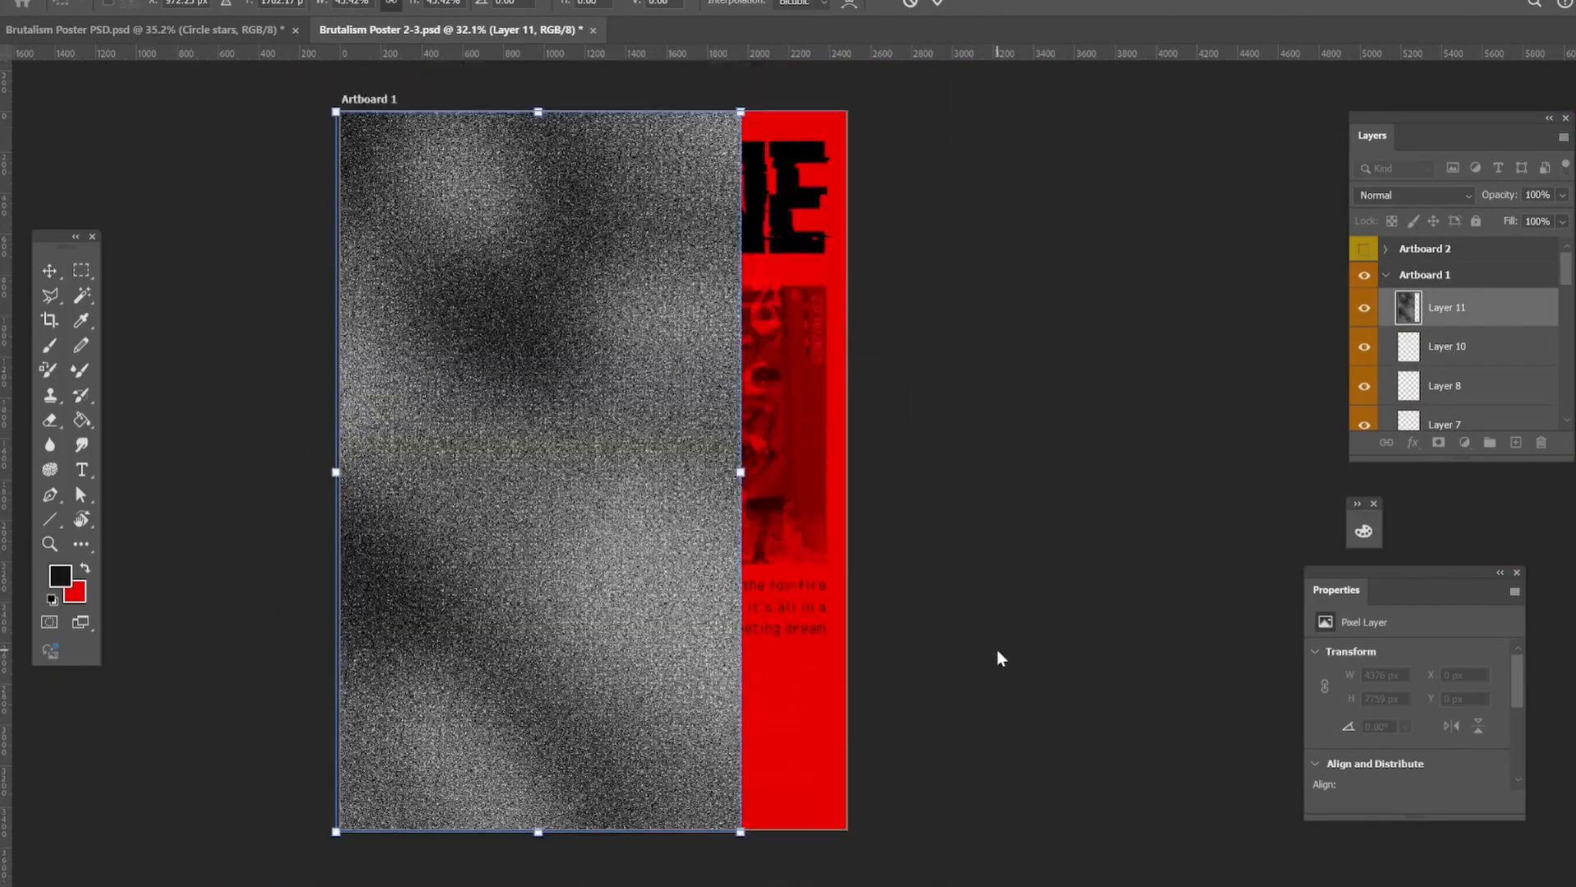
{"action": "left_click_drag", "start_coordinate": [739, 501], "coordinate": [845, 500]}
{"action": "key", "text": "Return"}
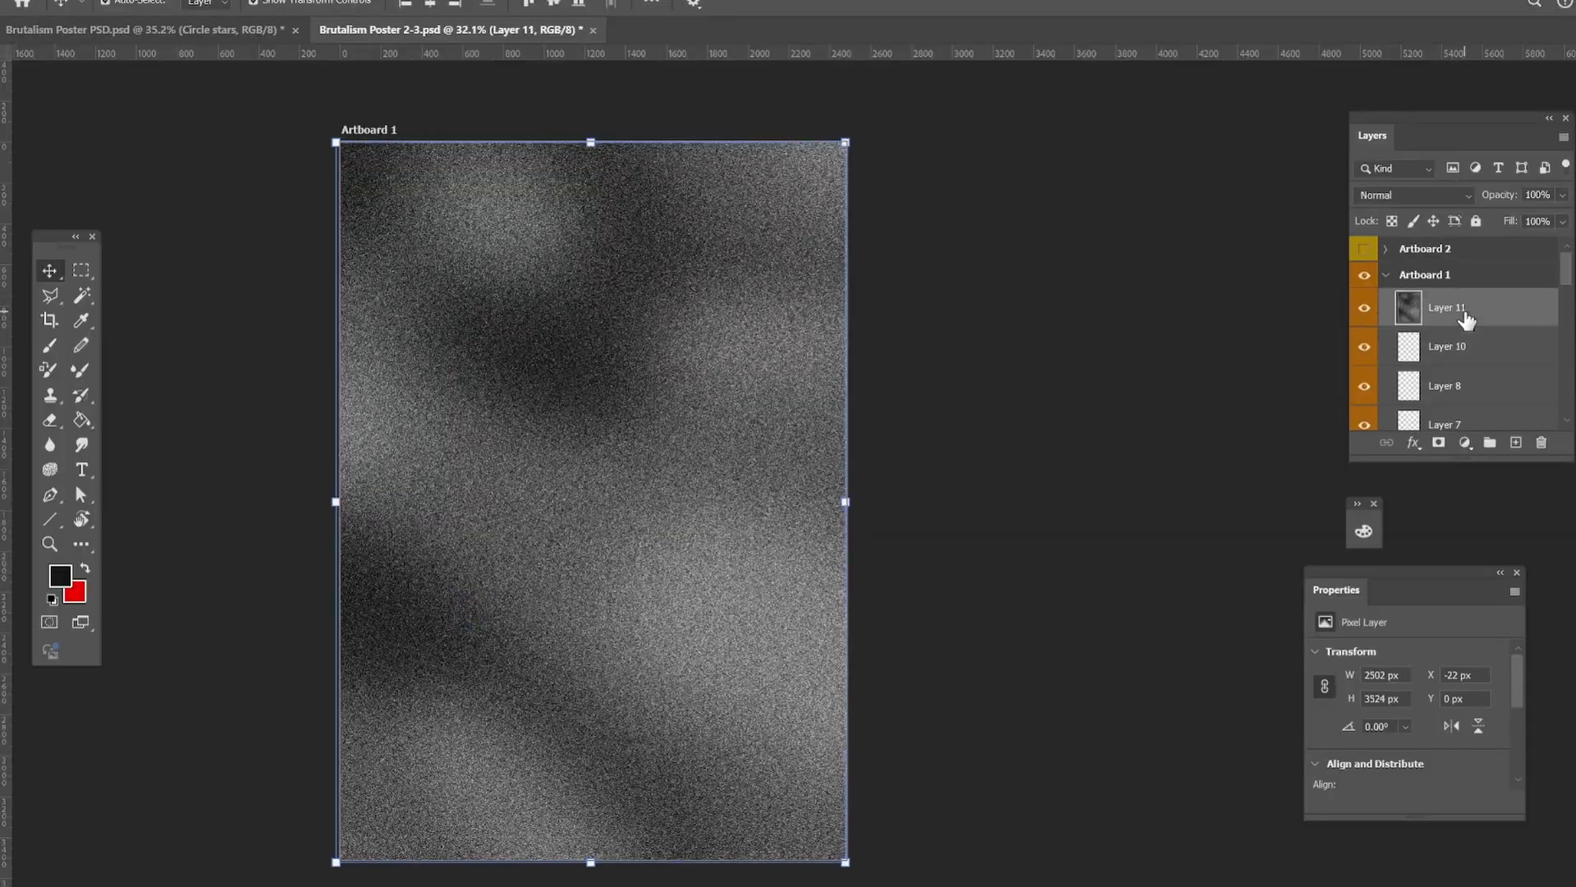
{"action": "left_click", "coordinate": [1412, 195]}
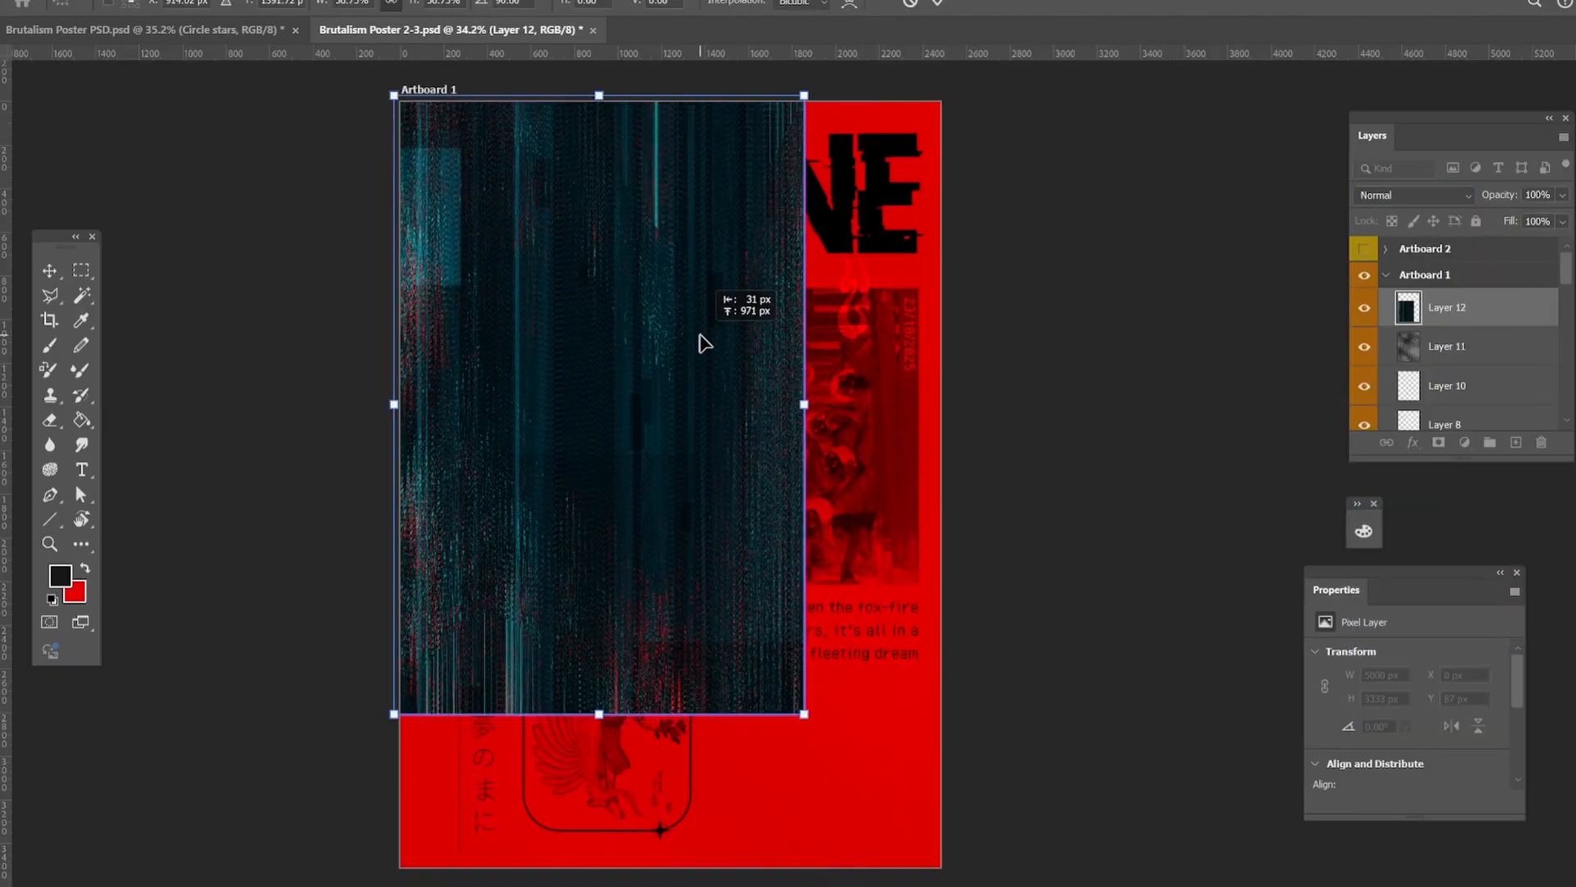
Scale the dark glitch texture to cover the whole artboard and set its blend mode to Overlay.
{"action": "left_click_drag", "start_coordinate": [811, 722], "coordinate": [909, 870]}
{"action": "left_click_drag", "start_coordinate": [911, 489], "coordinate": [941, 486]}
{"action": "key", "text": "Return"}
{"action": "left_click", "coordinate": [1450, 195]}
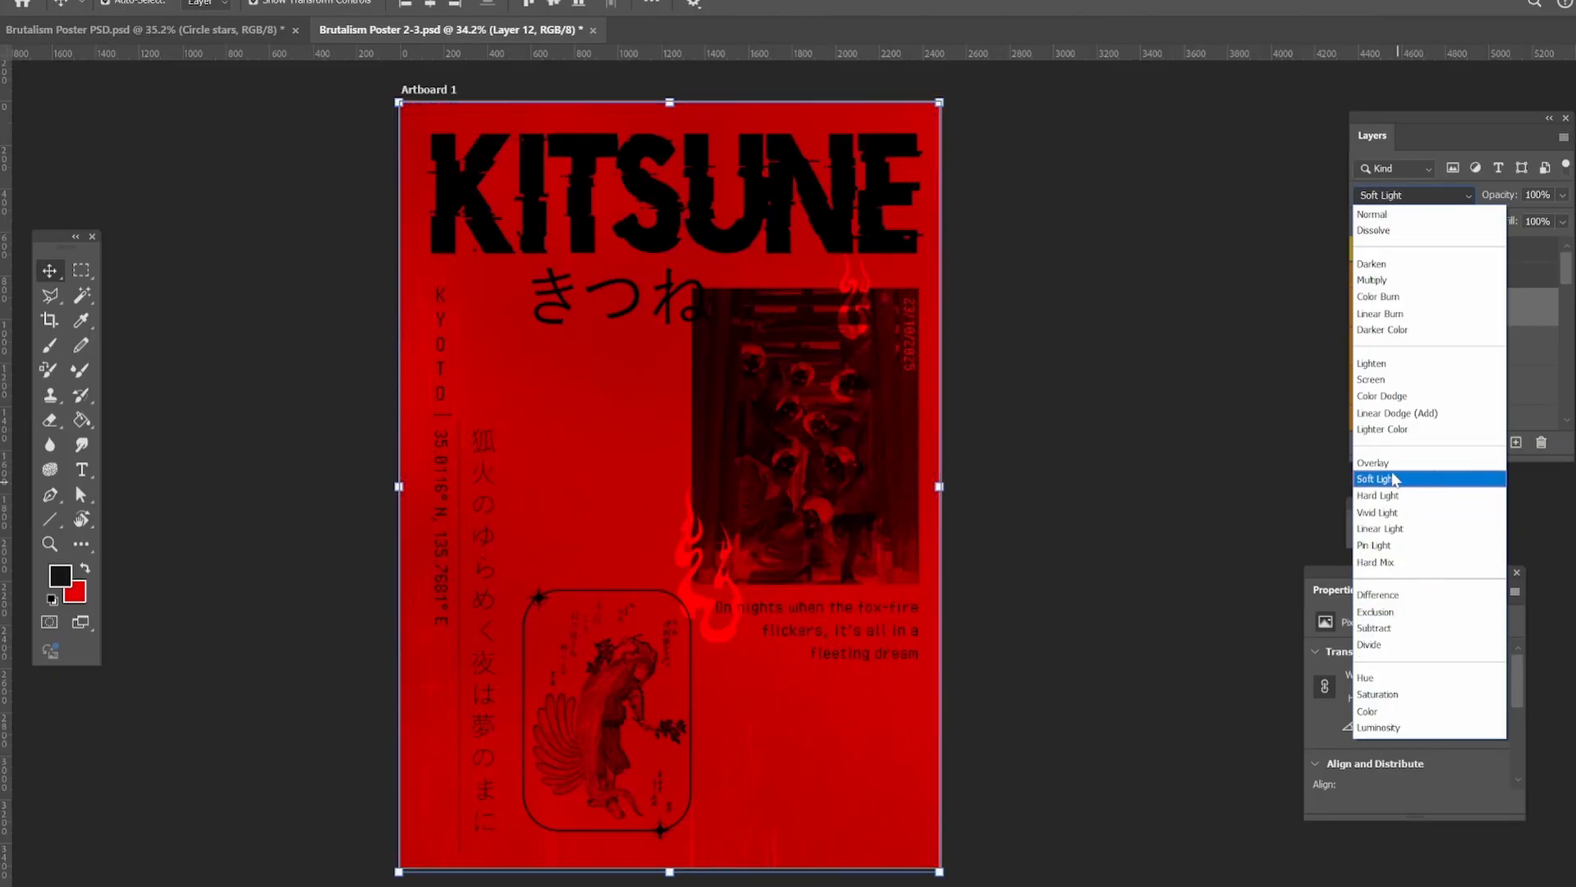
{"action": "left_click", "coordinate": [1387, 466]}
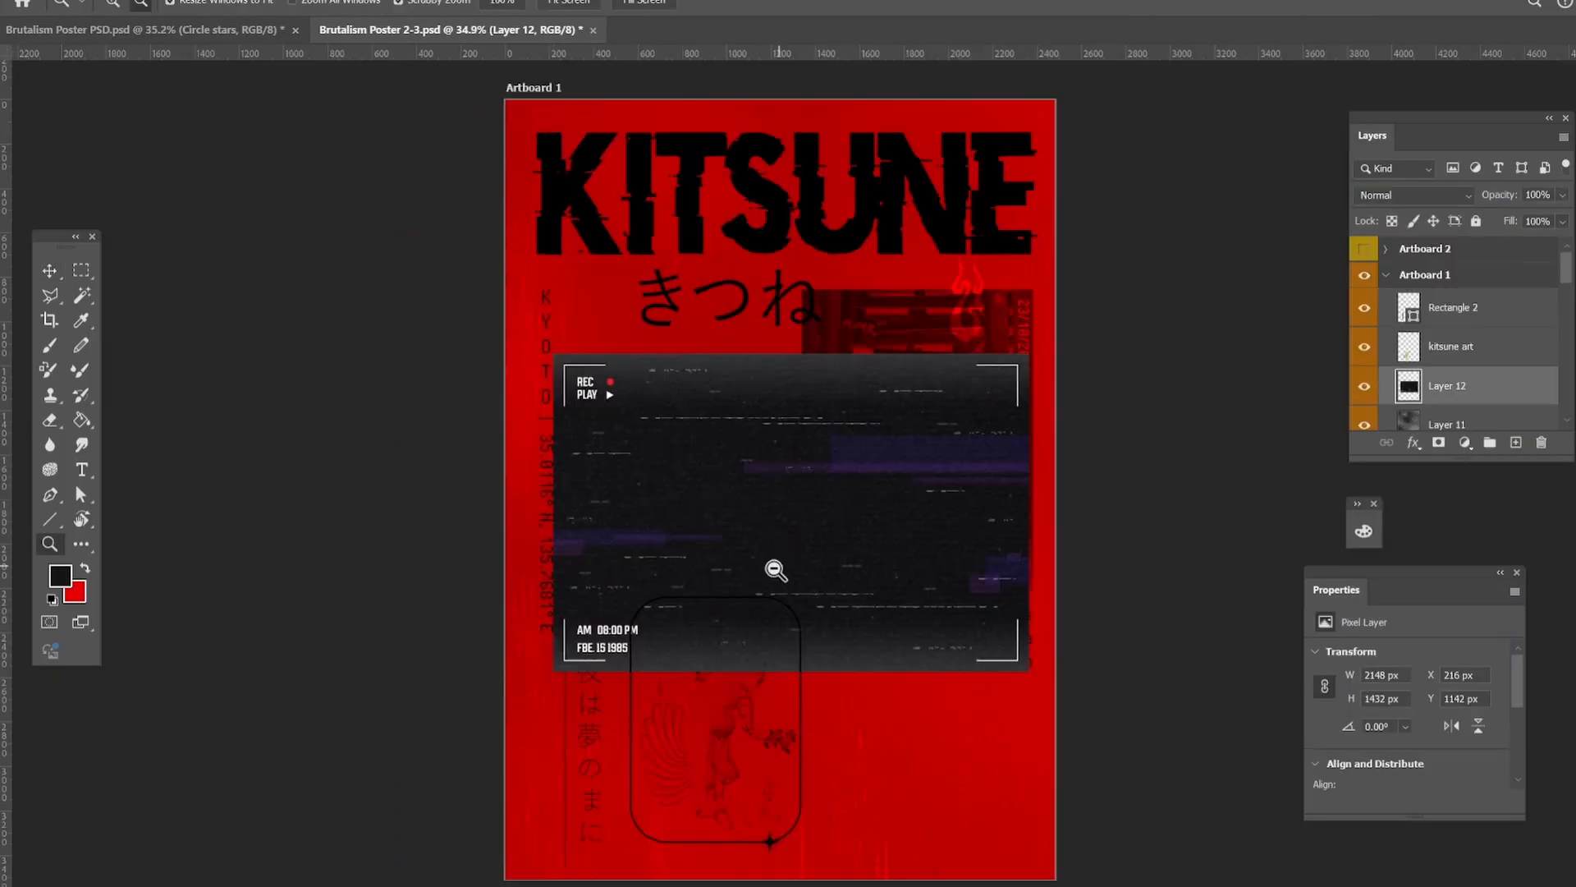
Blend the REC camera-frame overlay into the poster and lower its opacity.
{"action": "left_click_drag", "start_coordinate": [776, 570], "coordinate": [812, 551]}
{"action": "left_click", "coordinate": [1425, 197]}
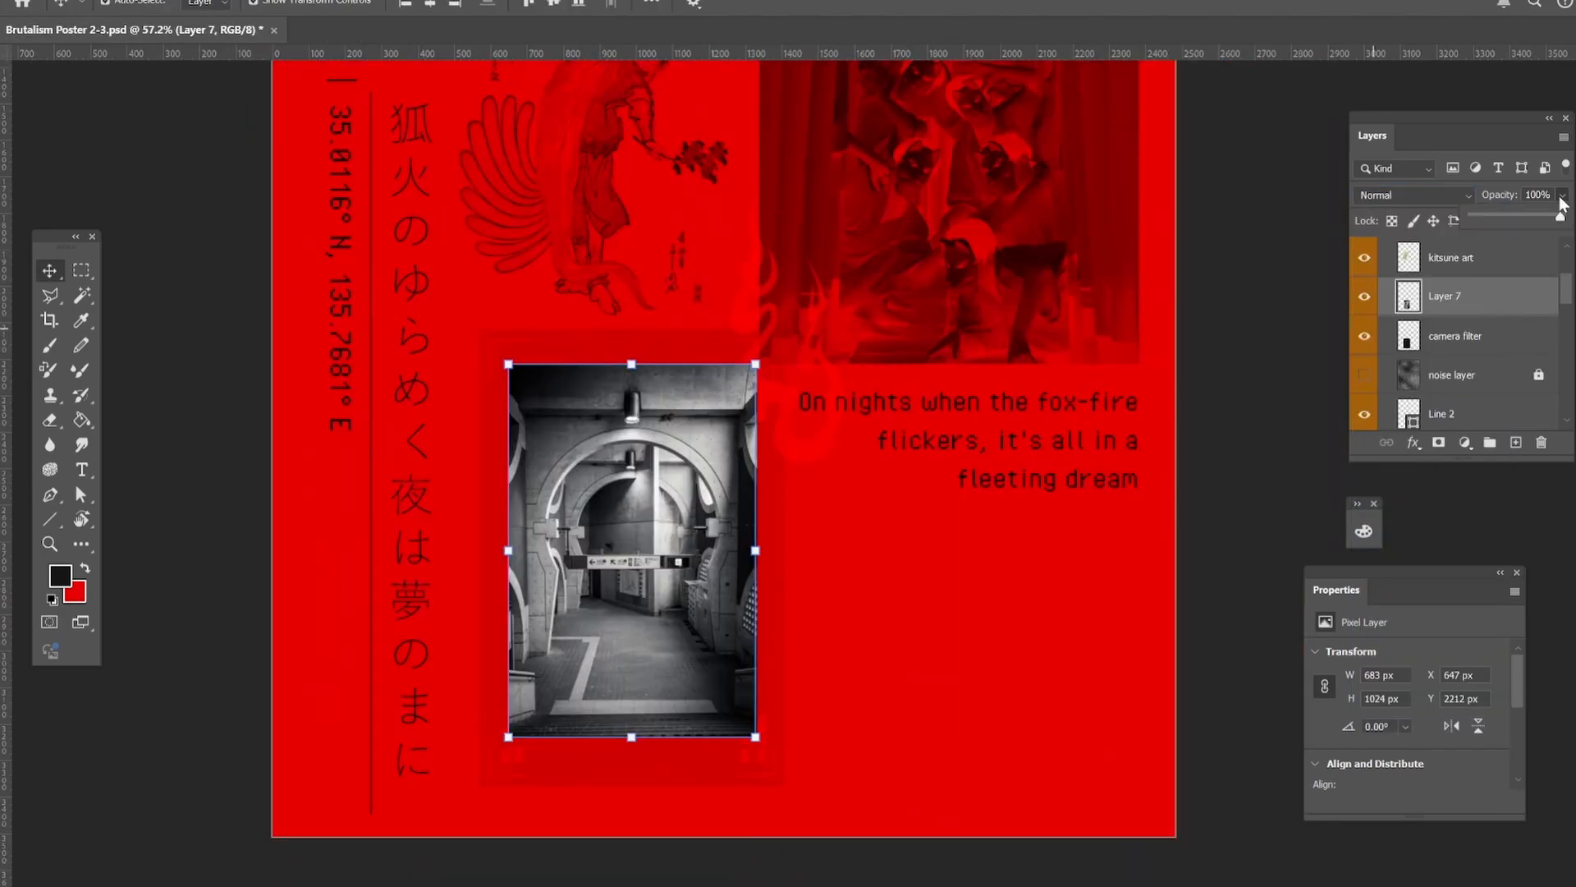
{"action": "left_click_drag", "start_coordinate": [1561, 206], "coordinate": [1514, 215]}
{"action": "scroll", "coordinate": [1469, 345], "scroll_direction": "up", "scroll_amount": 5}
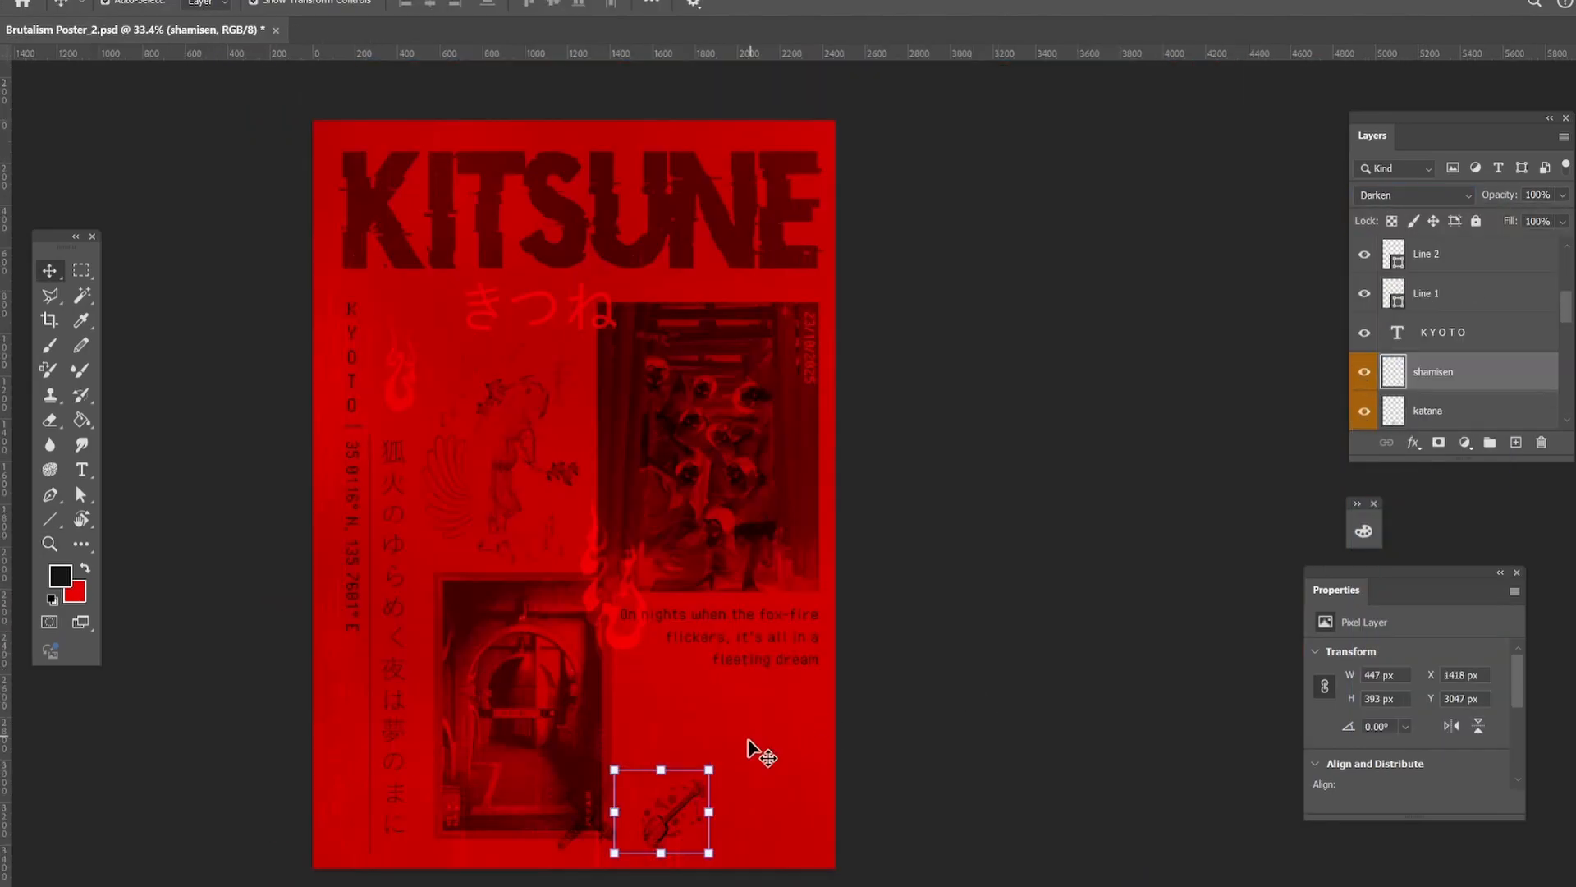
Rotate the shamisen more upright and place it in the poster's lower-left corner beside the vertical line.
{"action": "left_click_drag", "start_coordinate": [715, 761], "coordinate": [681, 748]}
{"action": "left_click_drag", "start_coordinate": [634, 814], "coordinate": [307, 754]}
{"action": "left_click", "coordinate": [50, 271]}
{"action": "left_click", "coordinate": [147, 402]}
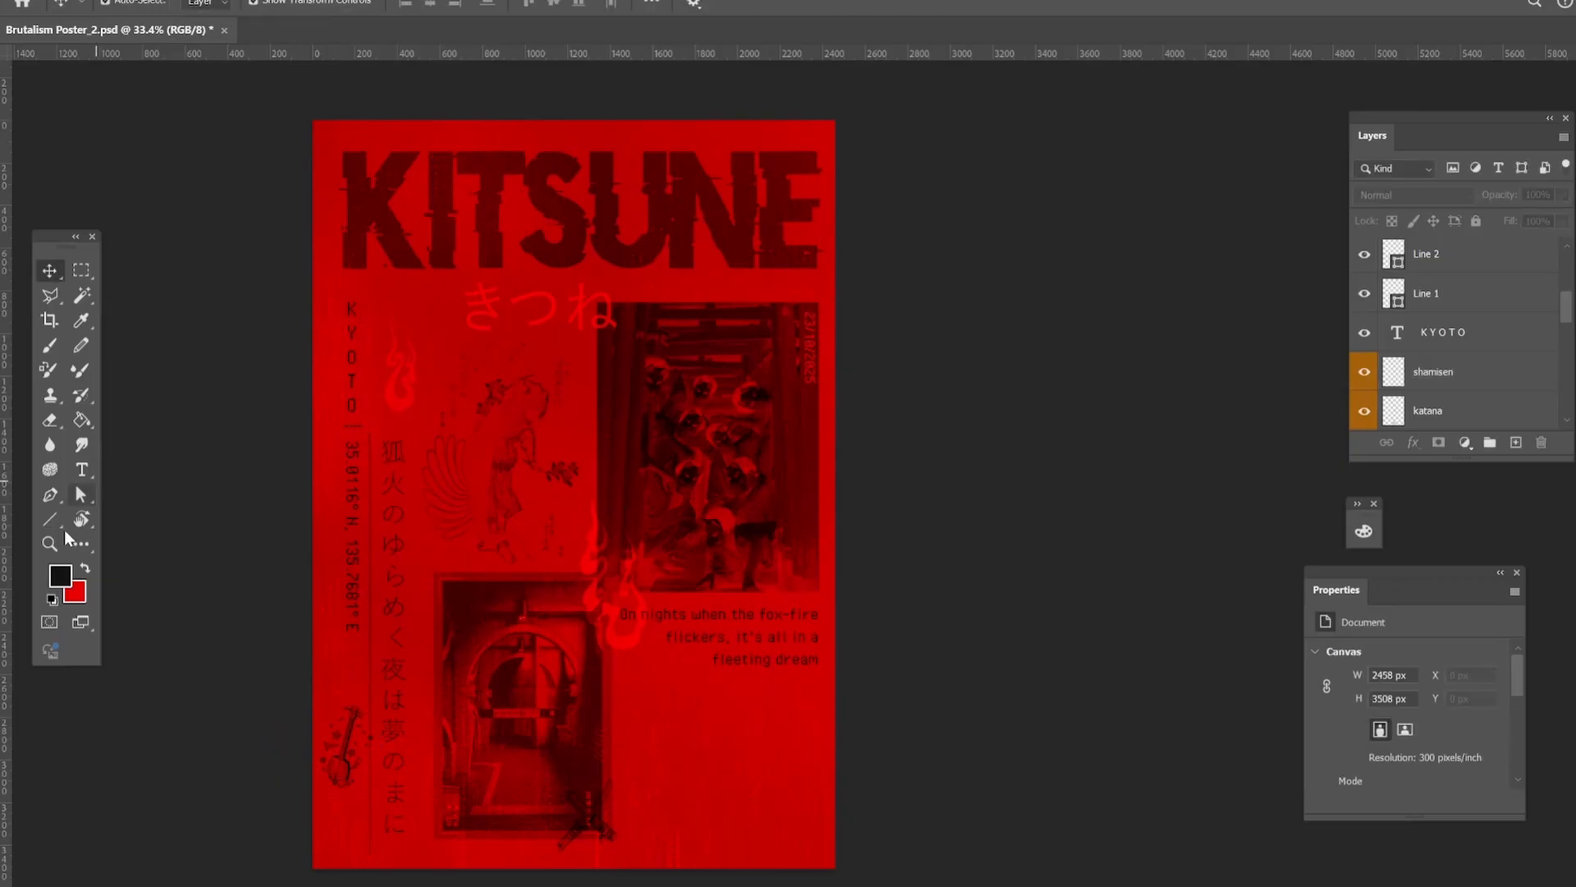
Scale the crossed katana to about 113% and place them beside the きつね subtitle.
{"action": "left_click", "coordinate": [51, 544]}
{"action": "left_click_drag", "start_coordinate": [357, 861], "coordinate": [420, 838]}
{"action": "left_click_drag", "start_coordinate": [306, 535], "coordinate": [310, 692]}
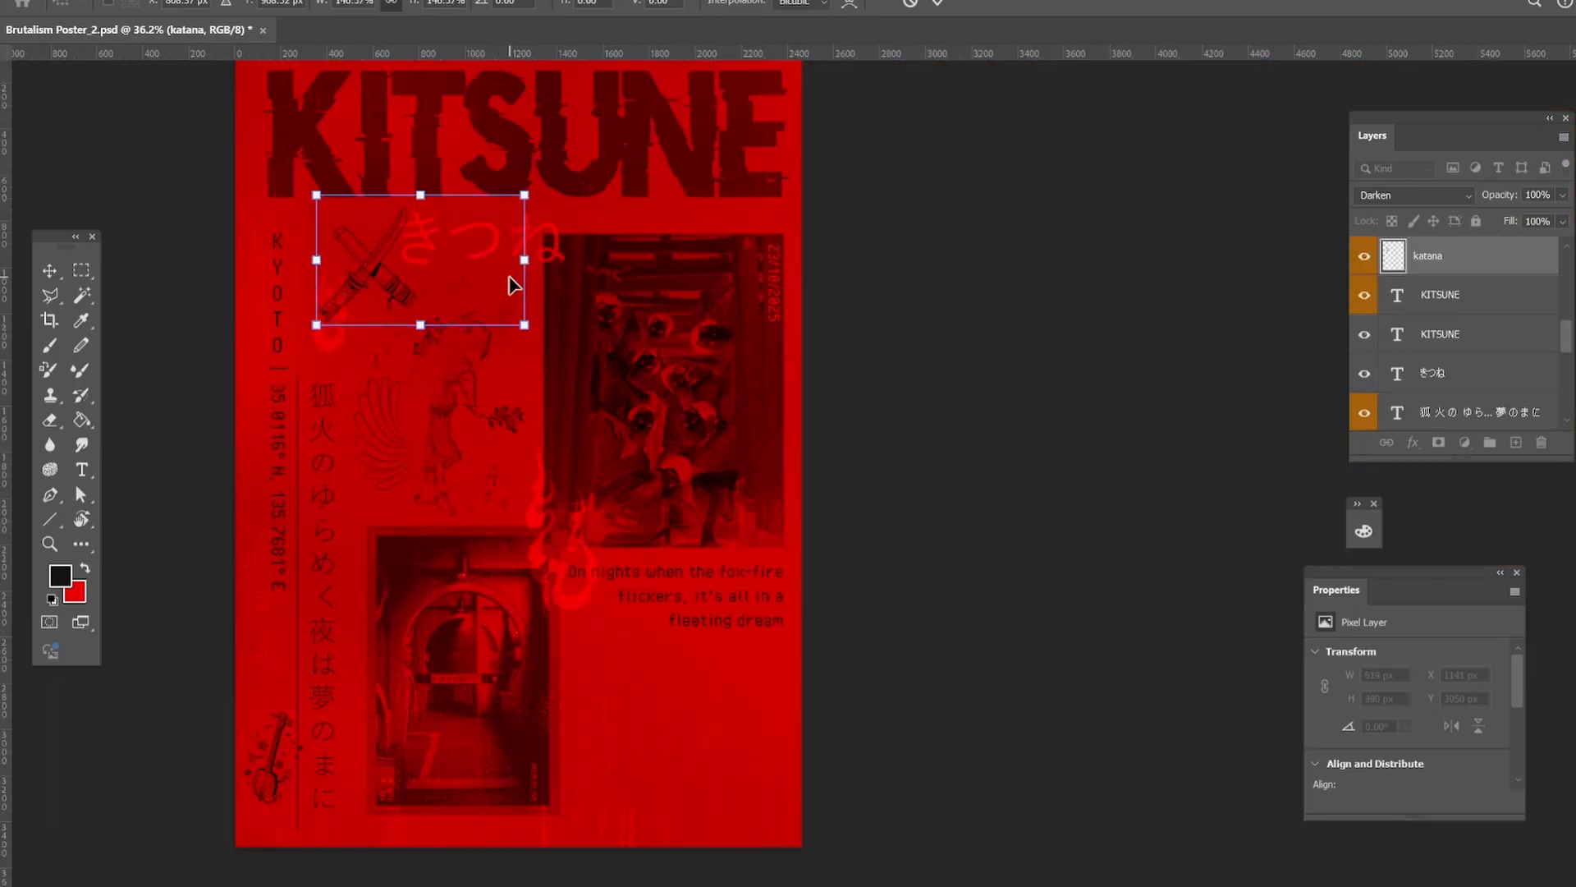
{"action": "left_click_drag", "start_coordinate": [391, 282], "coordinate": [355, 271]}
{"action": "left_click_drag", "start_coordinate": [503, 321], "coordinate": [457, 291]}
{"action": "left_click_drag", "start_coordinate": [338, 257], "coordinate": [349, 257]}
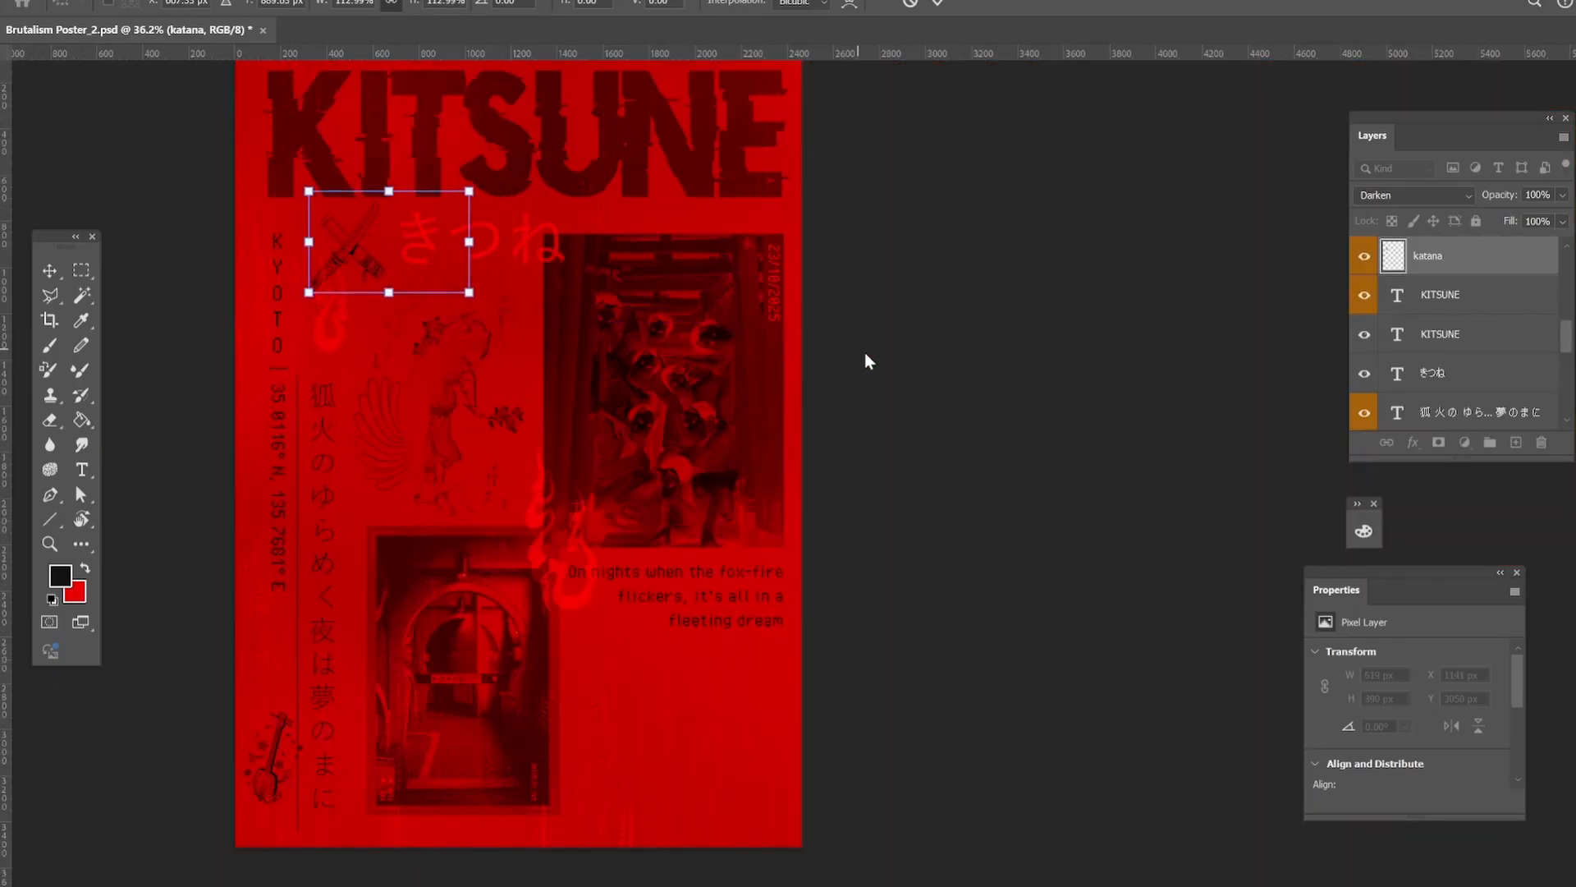
{"action": "left_click", "coordinate": [50, 271]}
{"action": "left_click", "coordinate": [124, 279]}
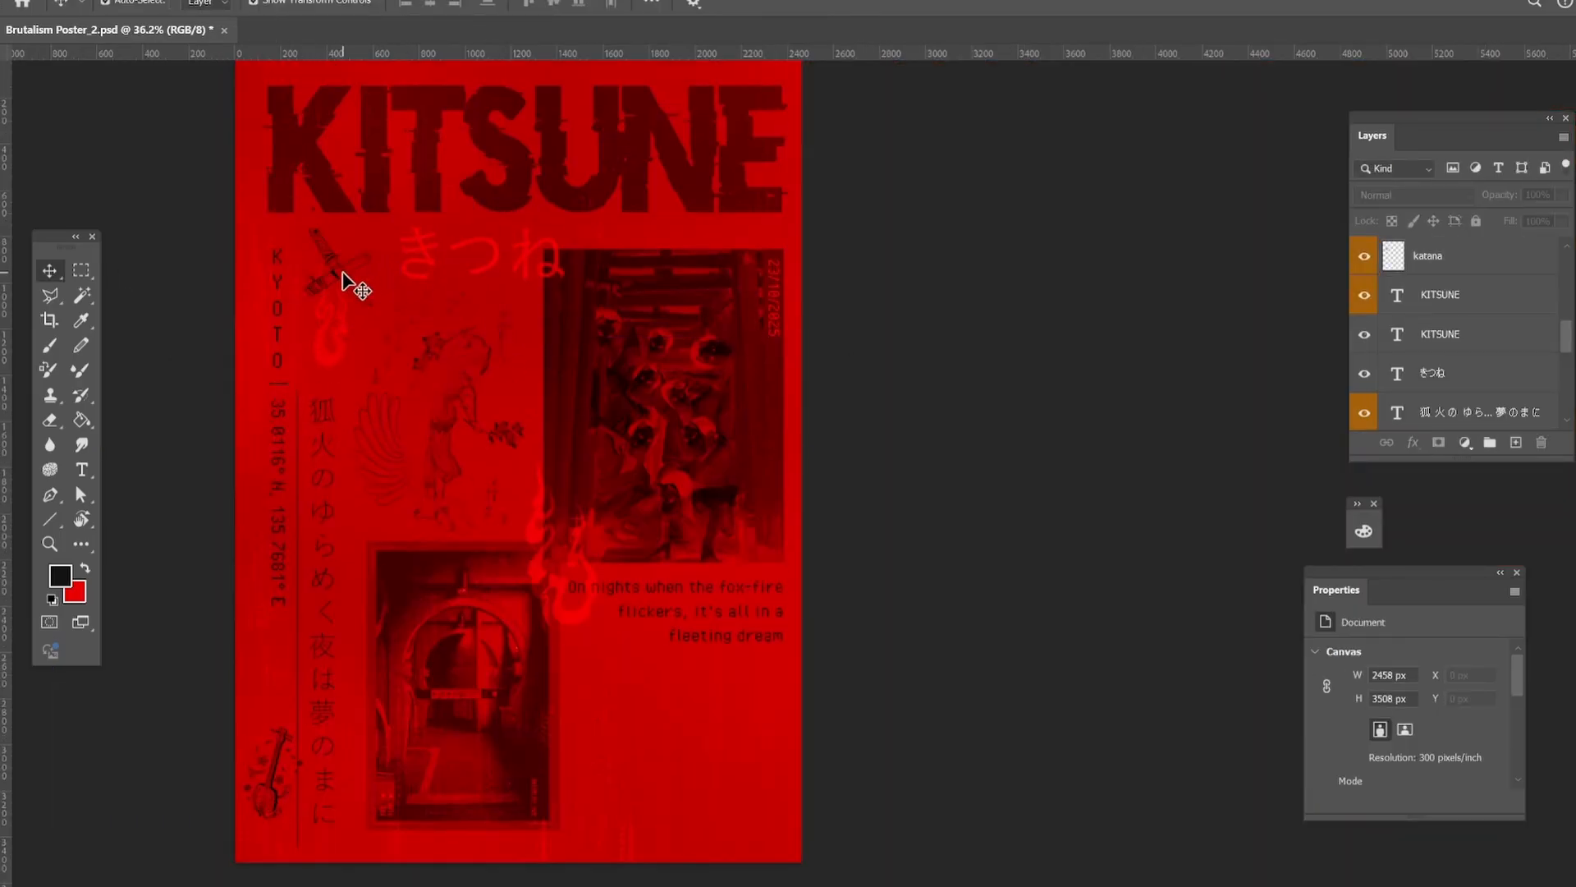
Move the katana under the English verse below the photo, and shift the shamisen slightly up along the left margin.
{"action": "left_click_drag", "start_coordinate": [345, 283], "coordinate": [617, 658]}
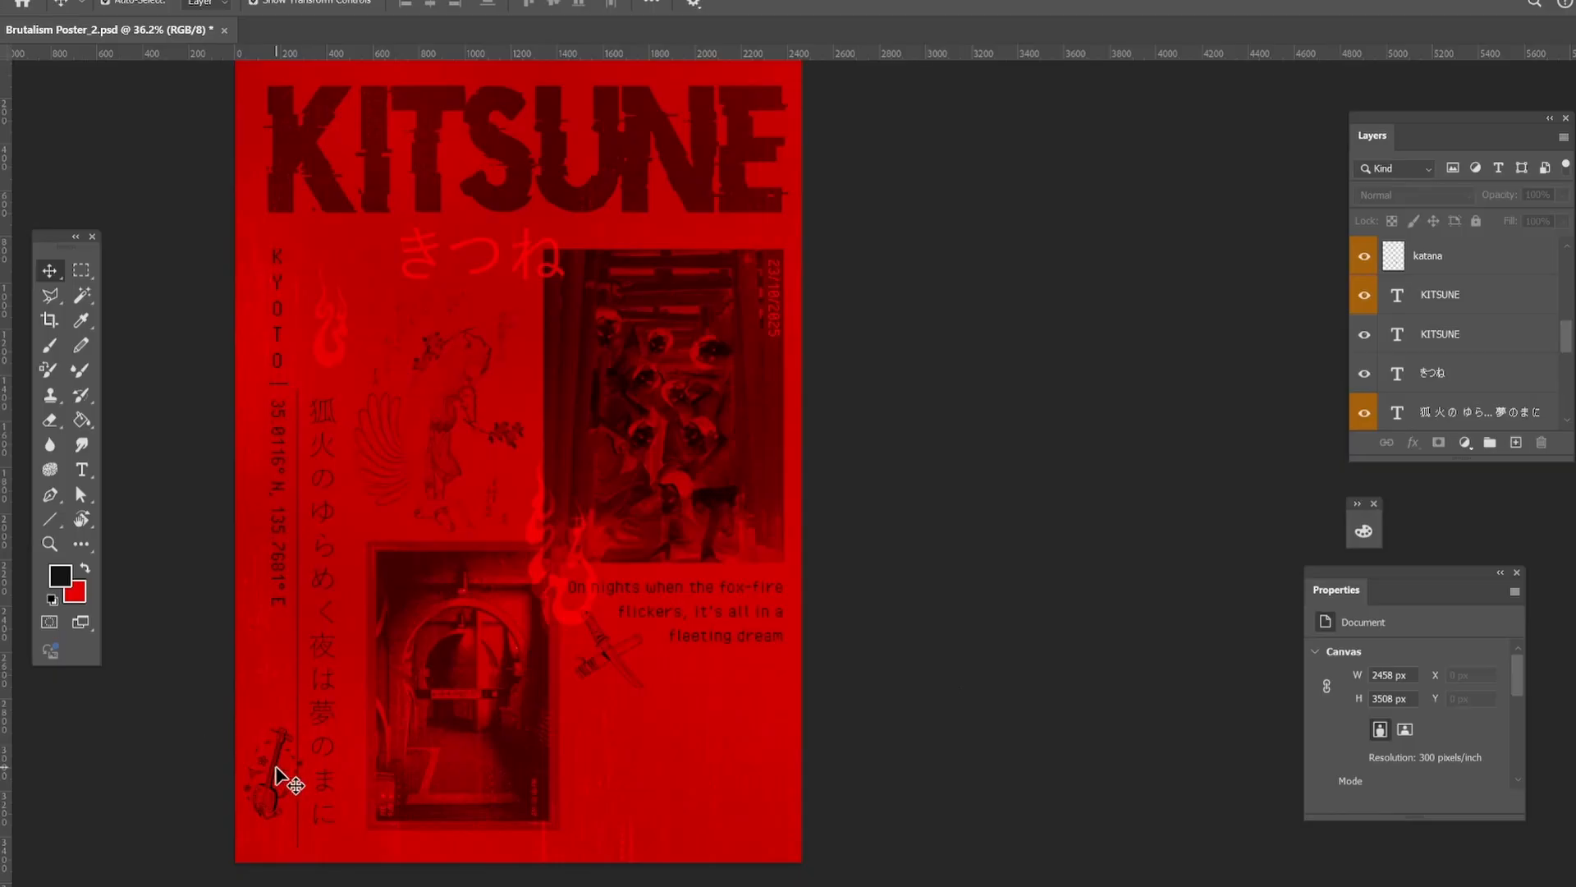
{"action": "left_click_drag", "start_coordinate": [279, 776], "coordinate": [273, 777]}
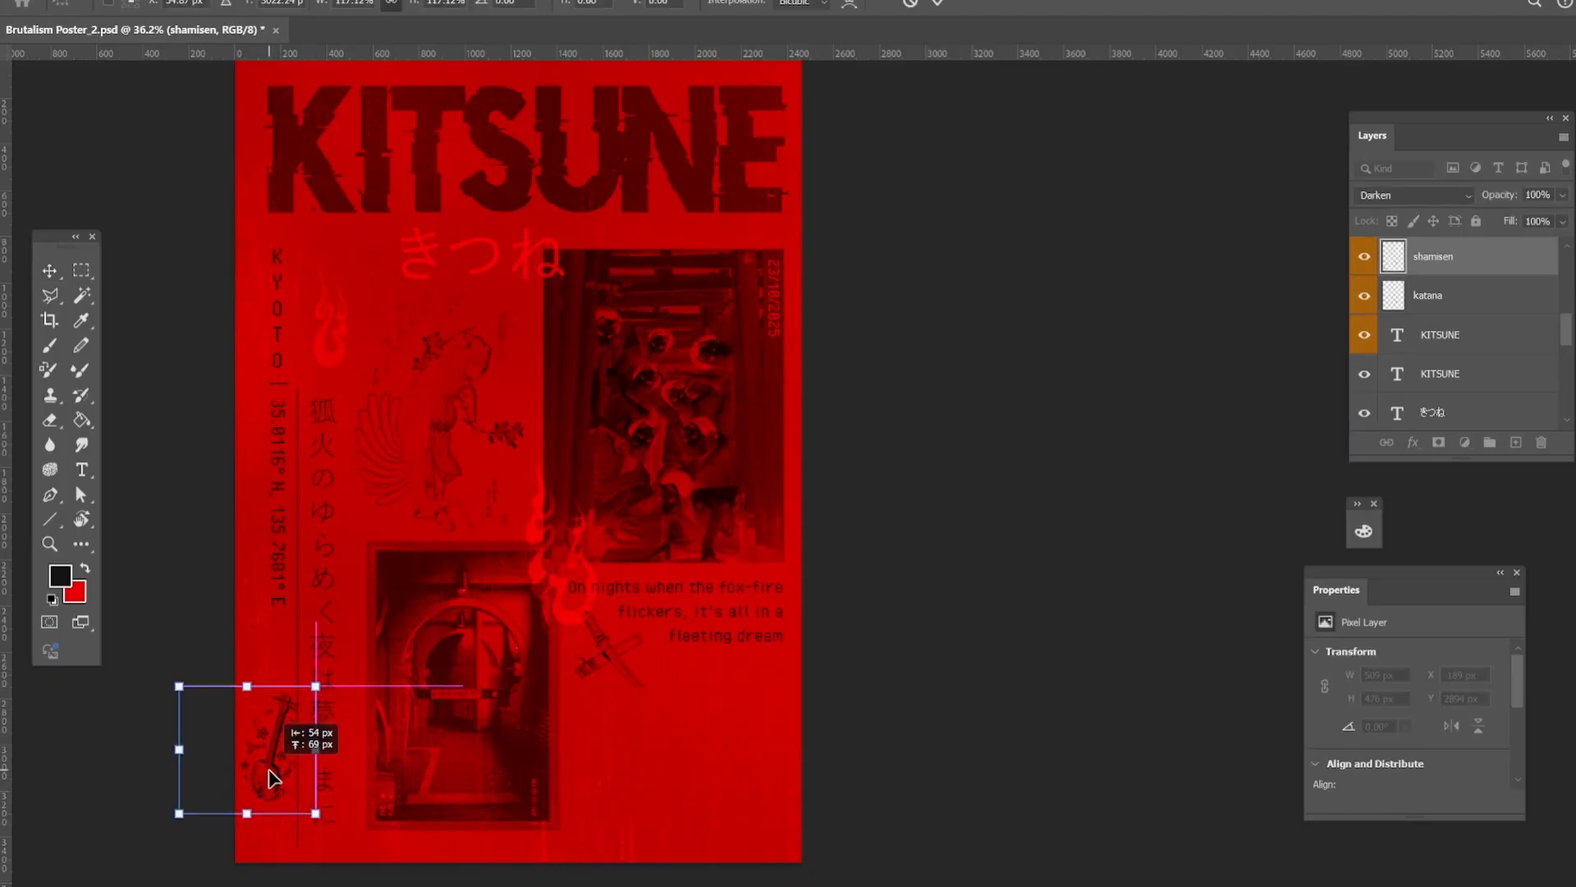
{"action": "left_click", "coordinate": [154, 207]}
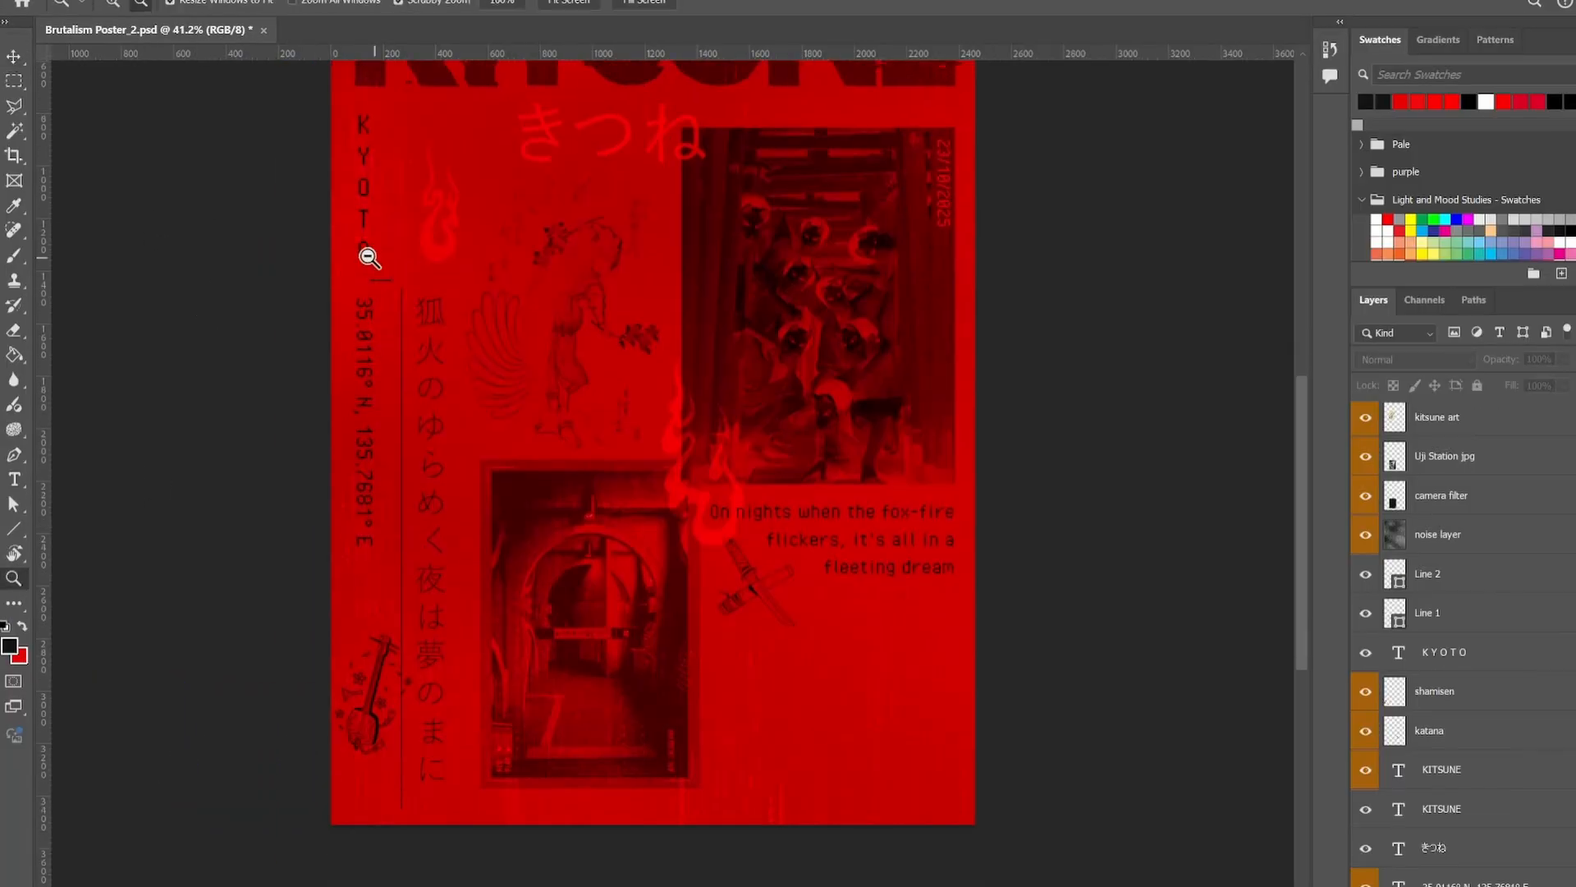
Center the short divider line between the stacked KYOTO letters and the coordinates.
{"action": "left_click_drag", "start_coordinate": [367, 257], "coordinate": [484, 259]}
{"action": "left_click", "coordinate": [13, 59]}
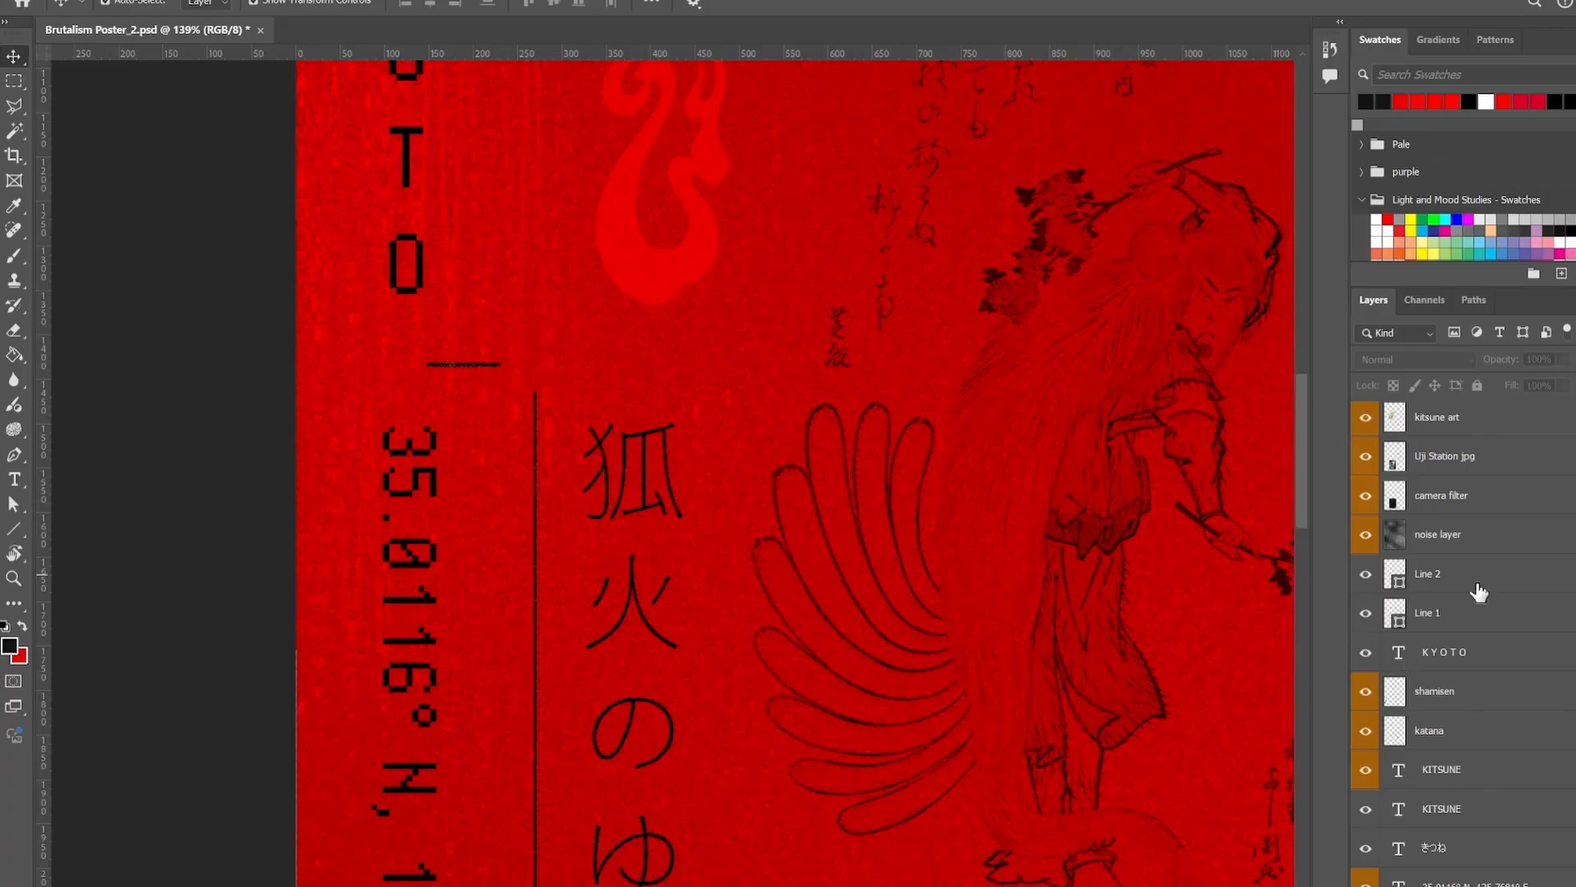
{"action": "left_click", "coordinate": [486, 366]}
{"action": "left_click_drag", "start_coordinate": [463, 373], "coordinate": [431, 367]}
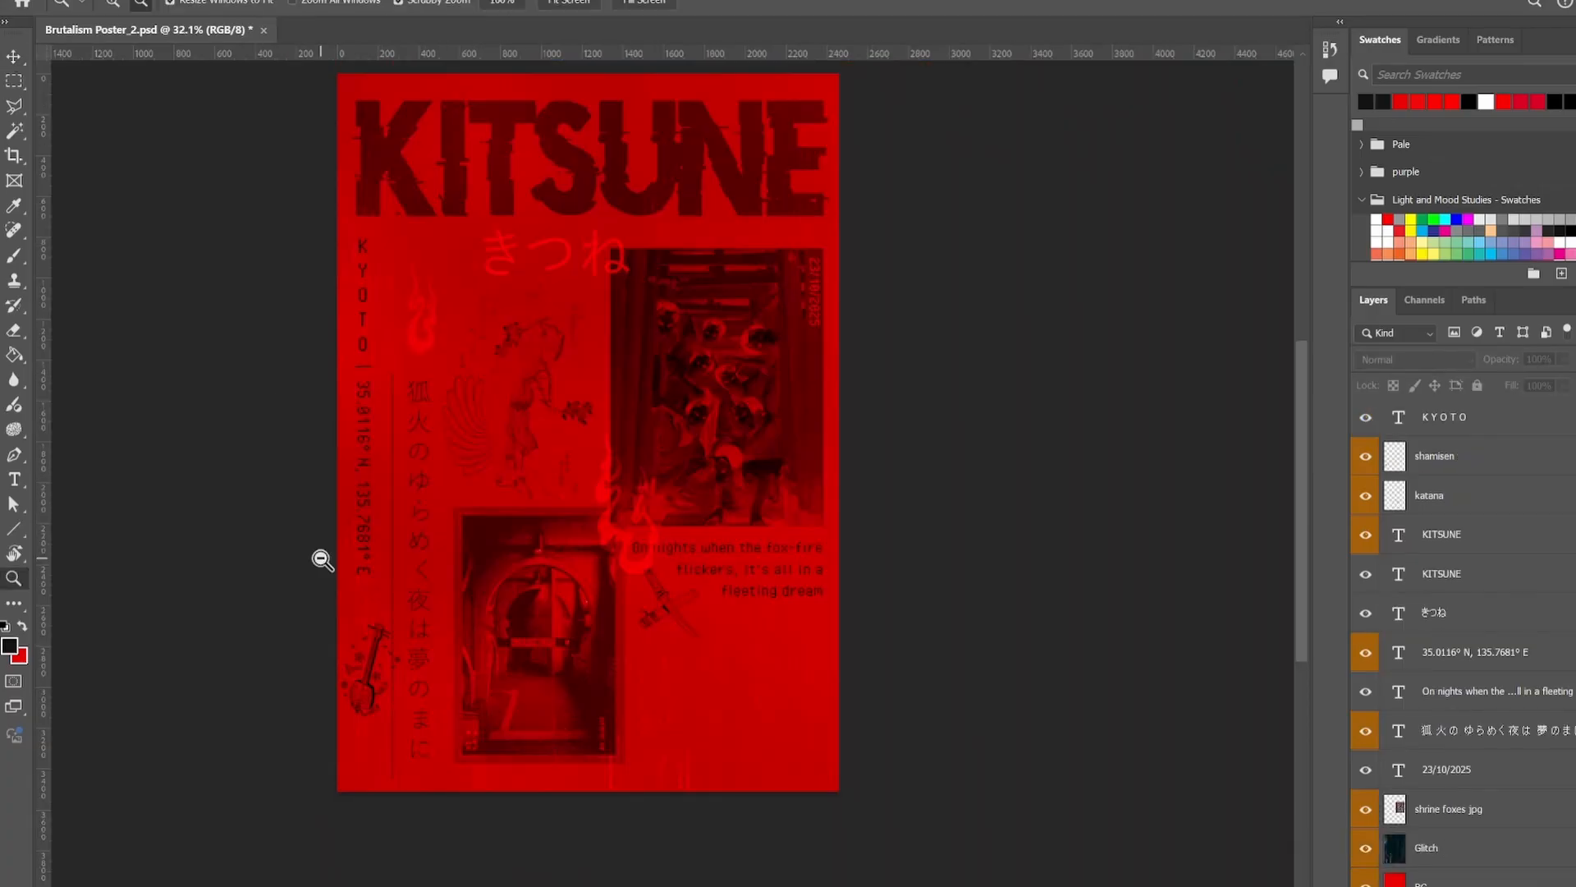
{"action": "left_click_drag", "start_coordinate": [429, 314], "coordinate": [426, 390]}
Enlarge the flame beside KYOTO to about 111% and widen the きつね subtitle on both sides.
{"action": "key", "text": "v"}
{"action": "left_click", "coordinate": [420, 356]}
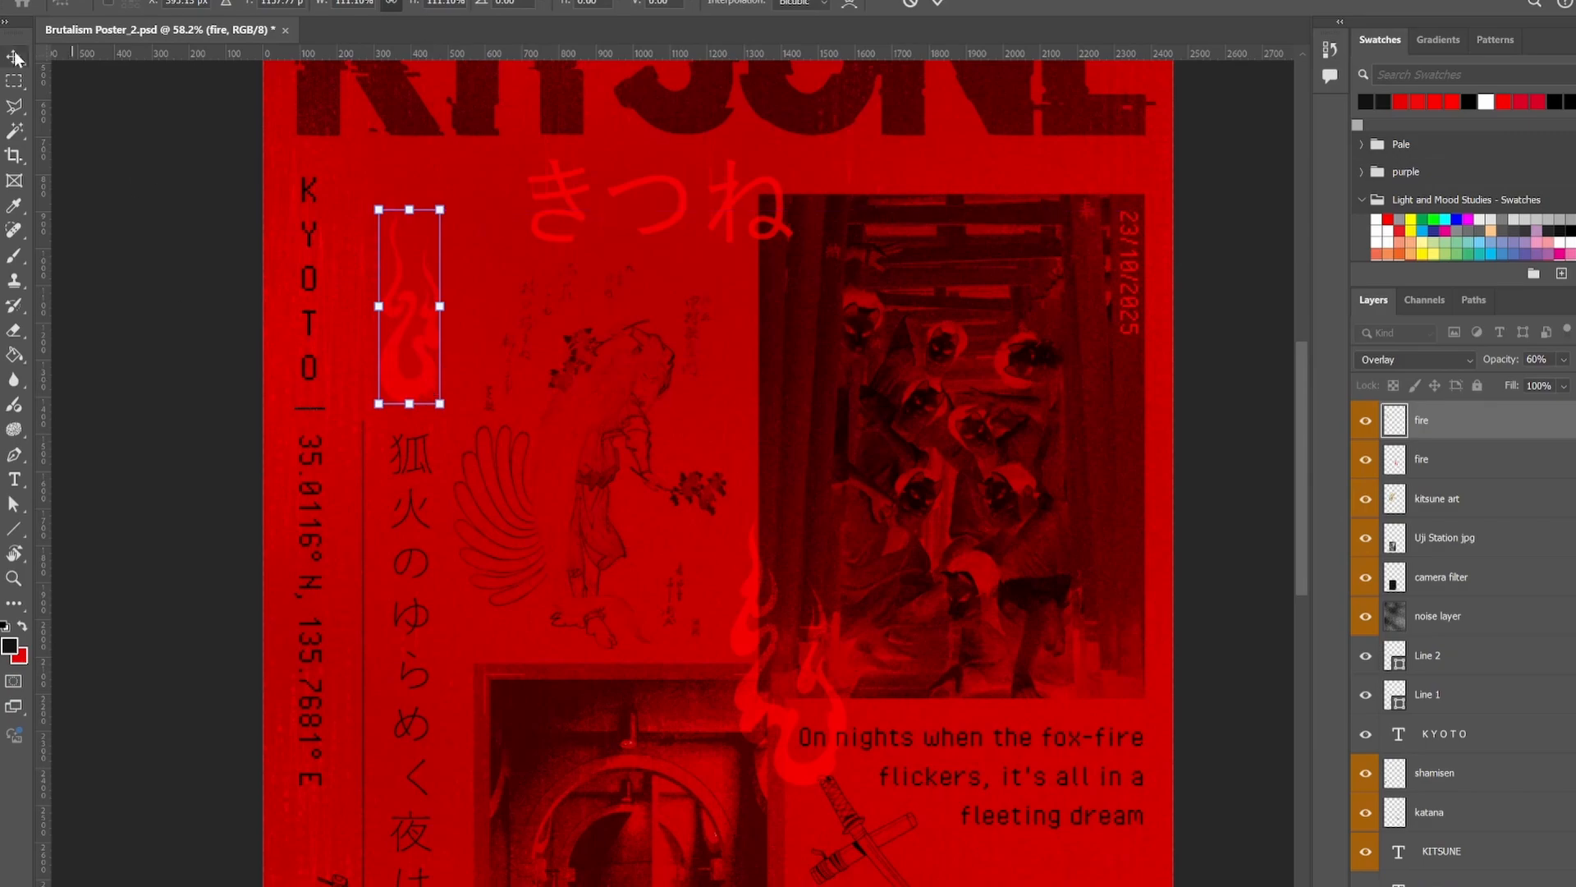
{"action": "left_click", "coordinate": [17, 57]}
{"action": "left_click", "coordinate": [674, 199]}
{"action": "left_click_drag", "start_coordinate": [519, 241], "coordinate": [488, 250]}
{"action": "left_click_drag", "start_coordinate": [768, 279], "coordinate": [815, 299]}
{"action": "left_click_drag", "start_coordinate": [793, 245], "coordinate": [793, 236]}
{"action": "left_click", "coordinate": [14, 63]}
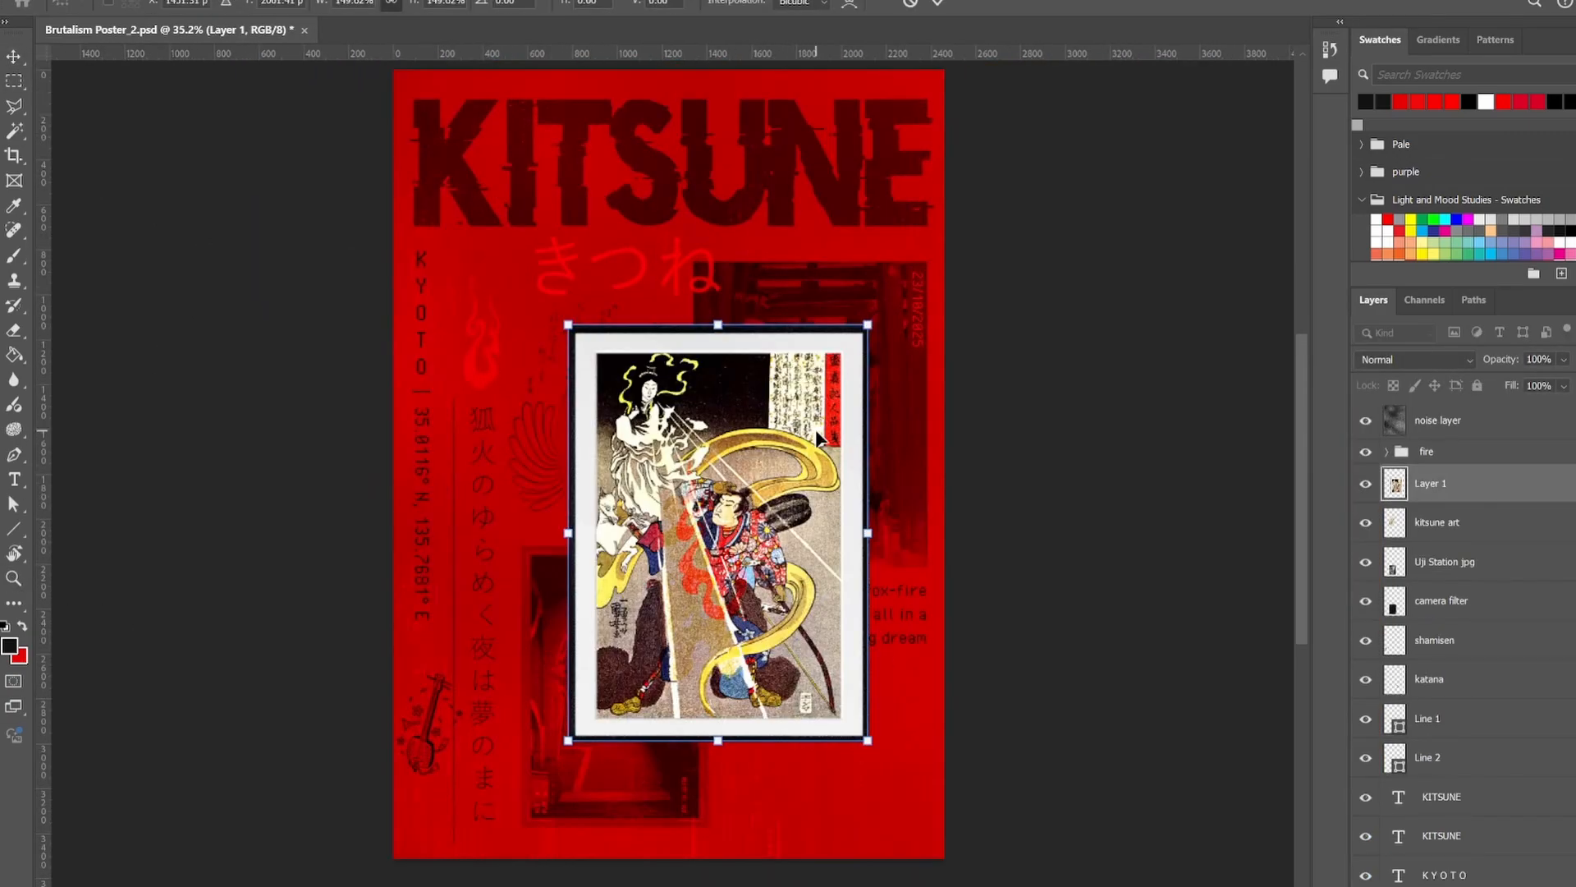
Set the Japanese woodblock print's layer to Multiply, scale the print down and move it below the English verse.
{"action": "left_click_drag", "start_coordinate": [1436, 453], "coordinate": [1443, 503]}
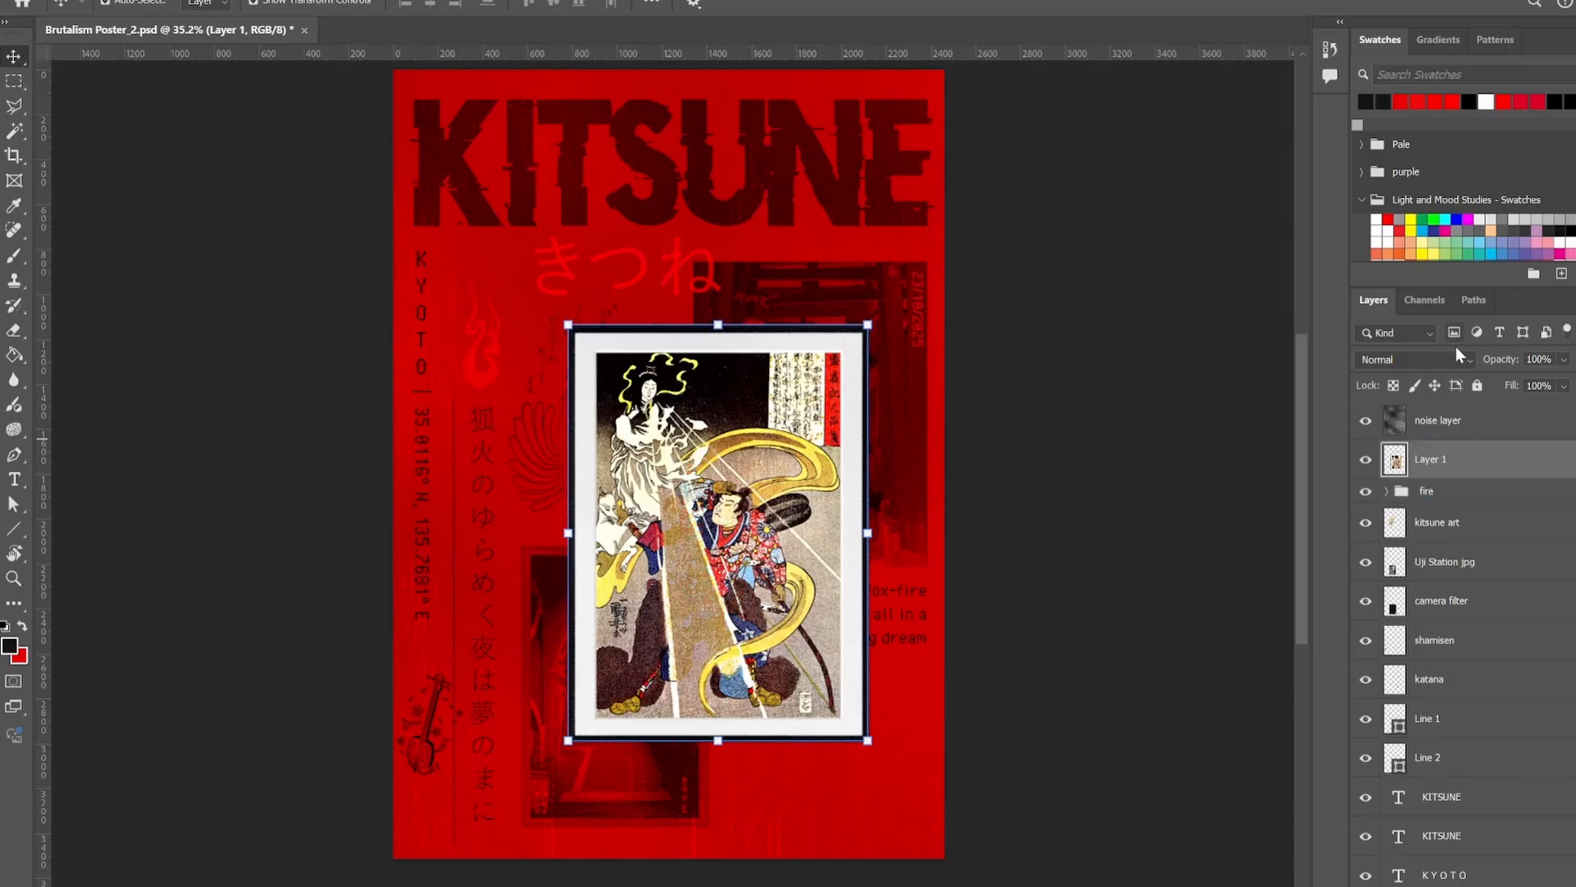
{"action": "left_click", "coordinate": [1412, 360]}
{"action": "left_click", "coordinate": [1396, 440]}
{"action": "left_click_drag", "start_coordinate": [867, 325], "coordinate": [776, 433]}
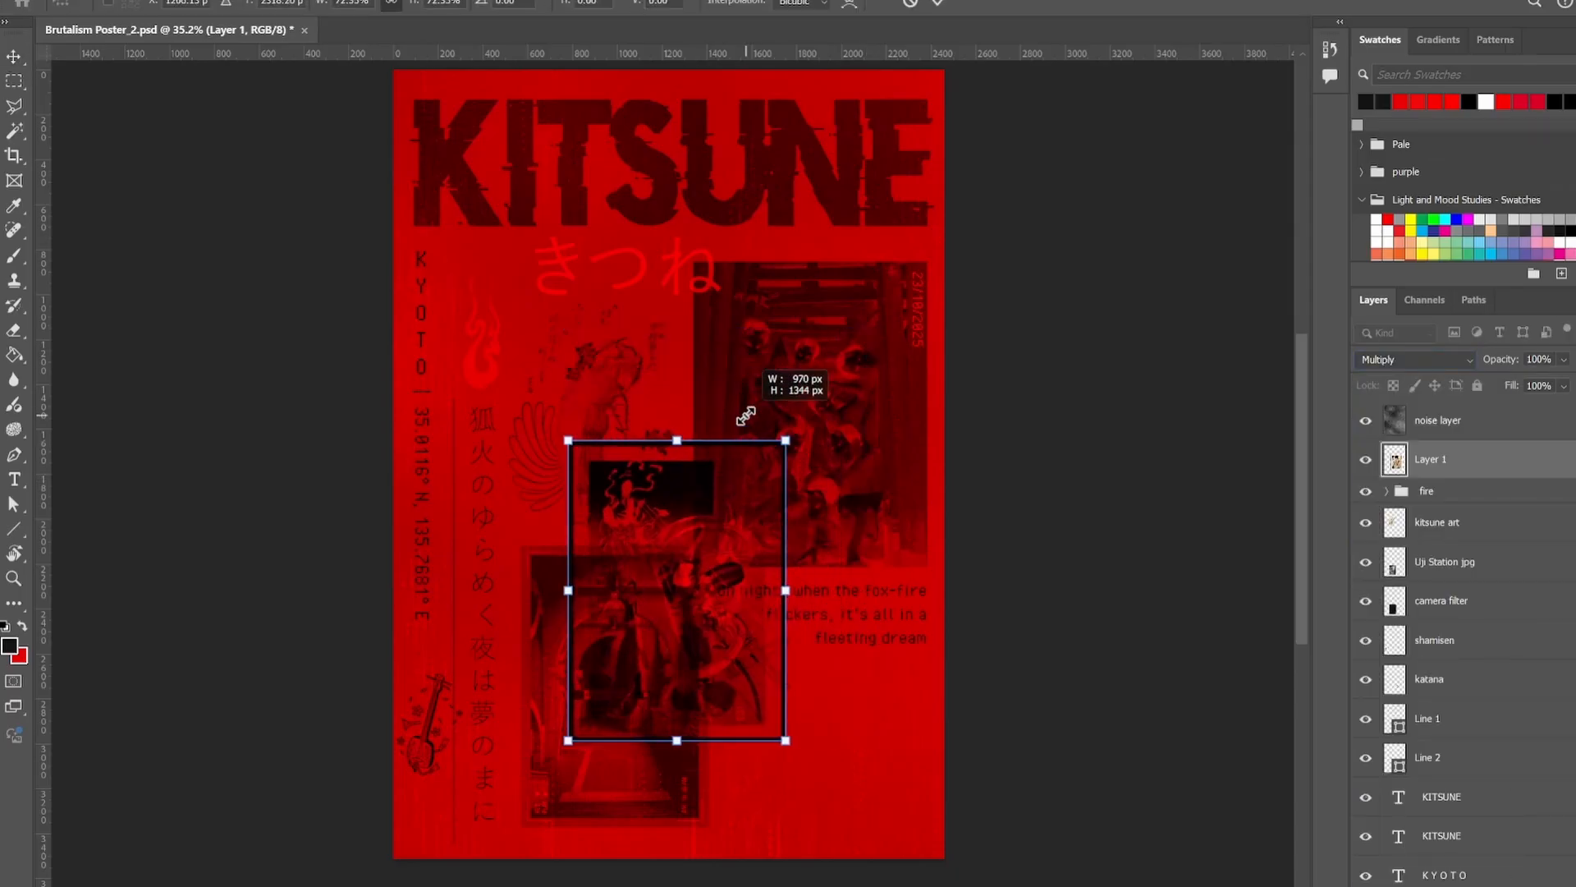
{"action": "left_click_drag", "start_coordinate": [682, 503], "coordinate": [809, 633]}
Blend the woodblock print with Overlay, enlarge it slightly and reposition it in the poster's lower-right area.
{"action": "scroll", "coordinate": [1173, 682], "scroll_direction": "down", "scroll_amount": 2}
{"action": "left_click", "coordinate": [16, 580]}
{"action": "left_click_drag", "start_coordinate": [833, 721], "coordinate": [876, 671]}
{"action": "key", "text": "v"}
{"action": "left_click", "coordinate": [1412, 360]}
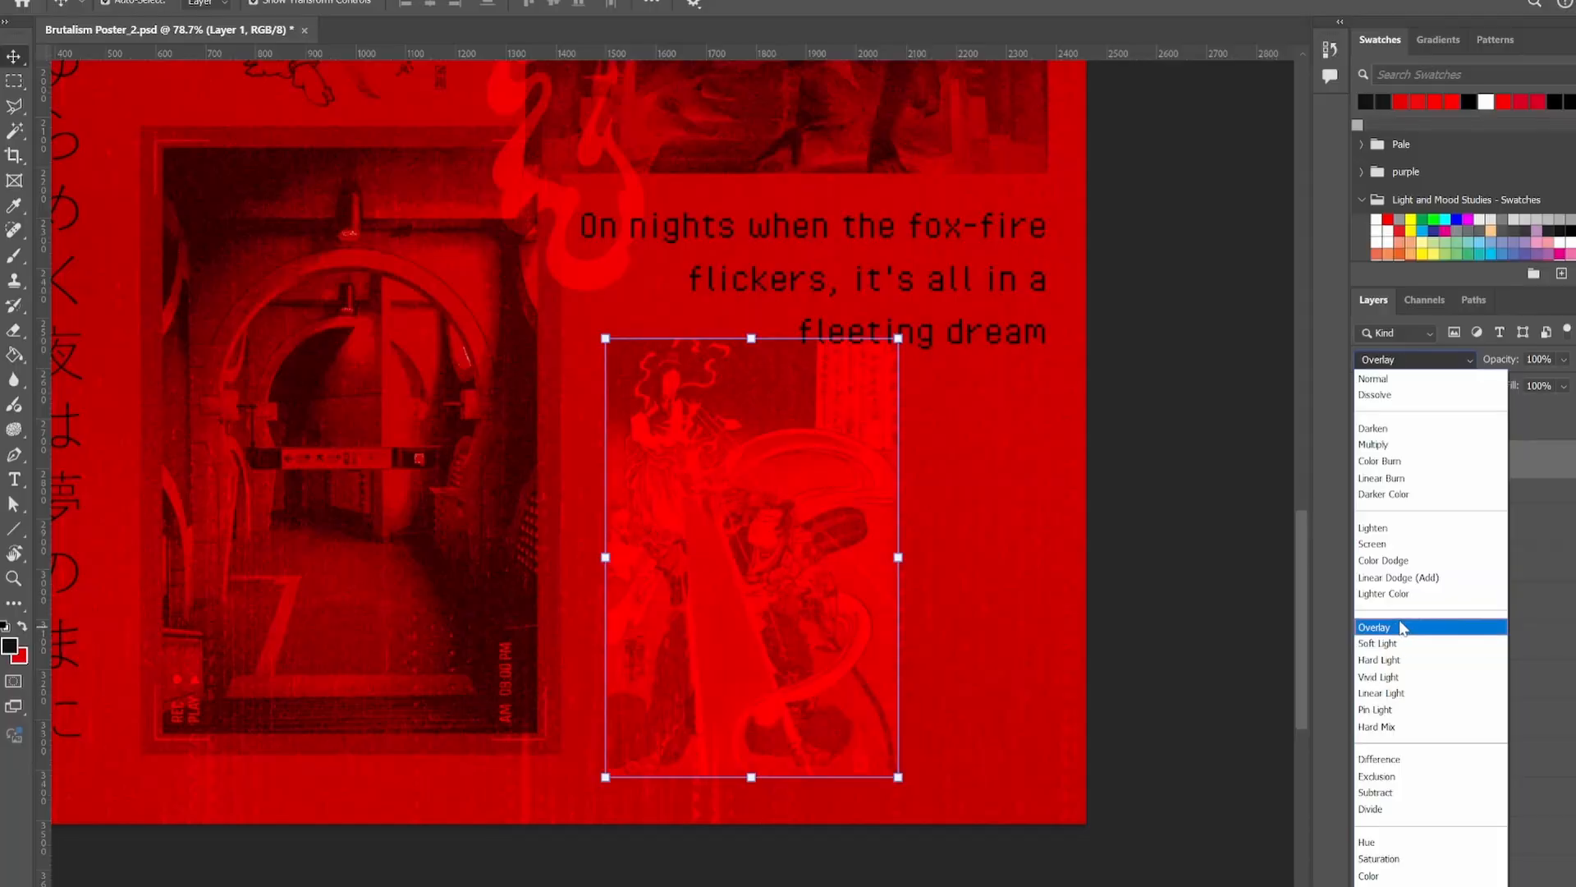
{"action": "left_click", "coordinate": [1400, 627]}
{"action": "left_click_drag", "start_coordinate": [899, 339], "coordinate": [922, 301]}
{"action": "left_click_drag", "start_coordinate": [897, 397], "coordinate": [827, 433]}
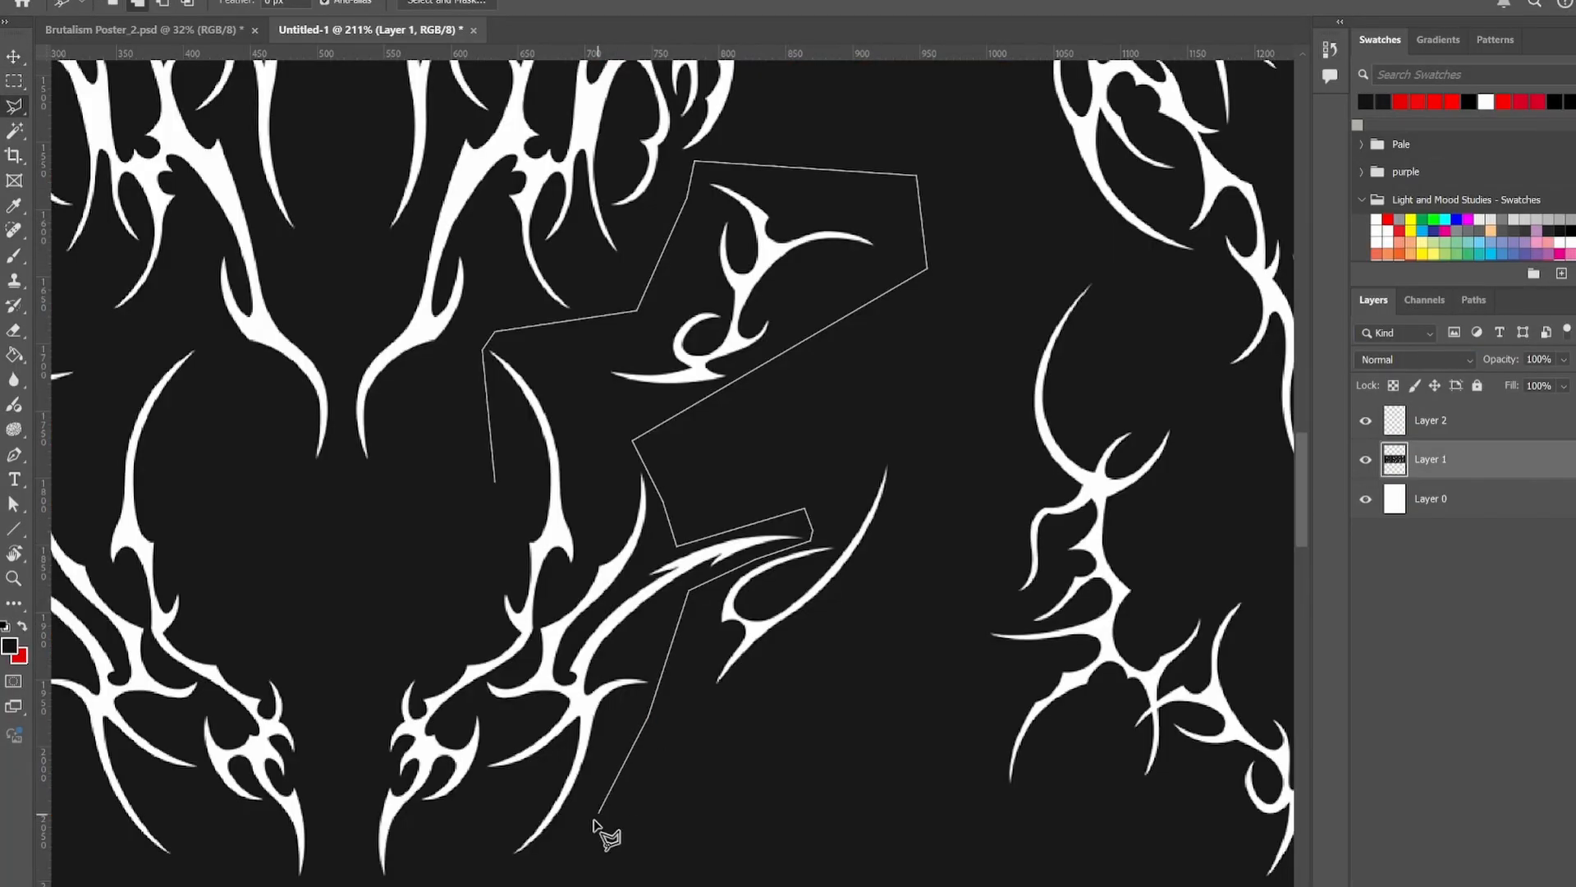
Isolate the curved tribal ornament with the Polygonal Lasso as a red shape on Layer 2, with the source Layer 1 hidden.
{"action": "left_click", "coordinate": [503, 542]}
{"action": "left_click", "coordinate": [494, 482]}
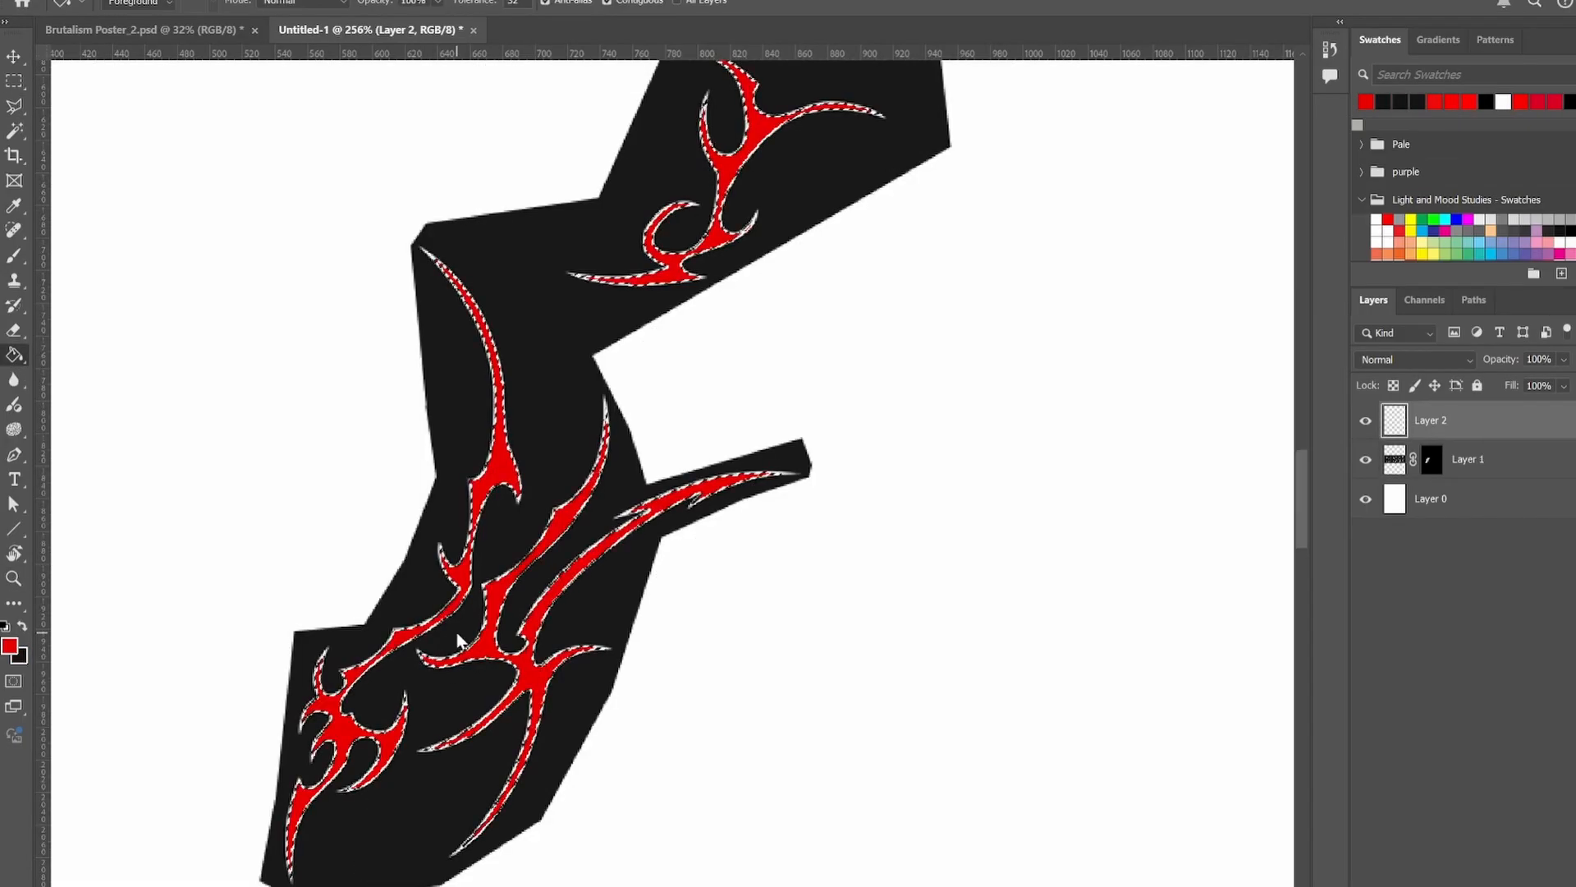
{"action": "left_click", "coordinate": [1366, 459]}
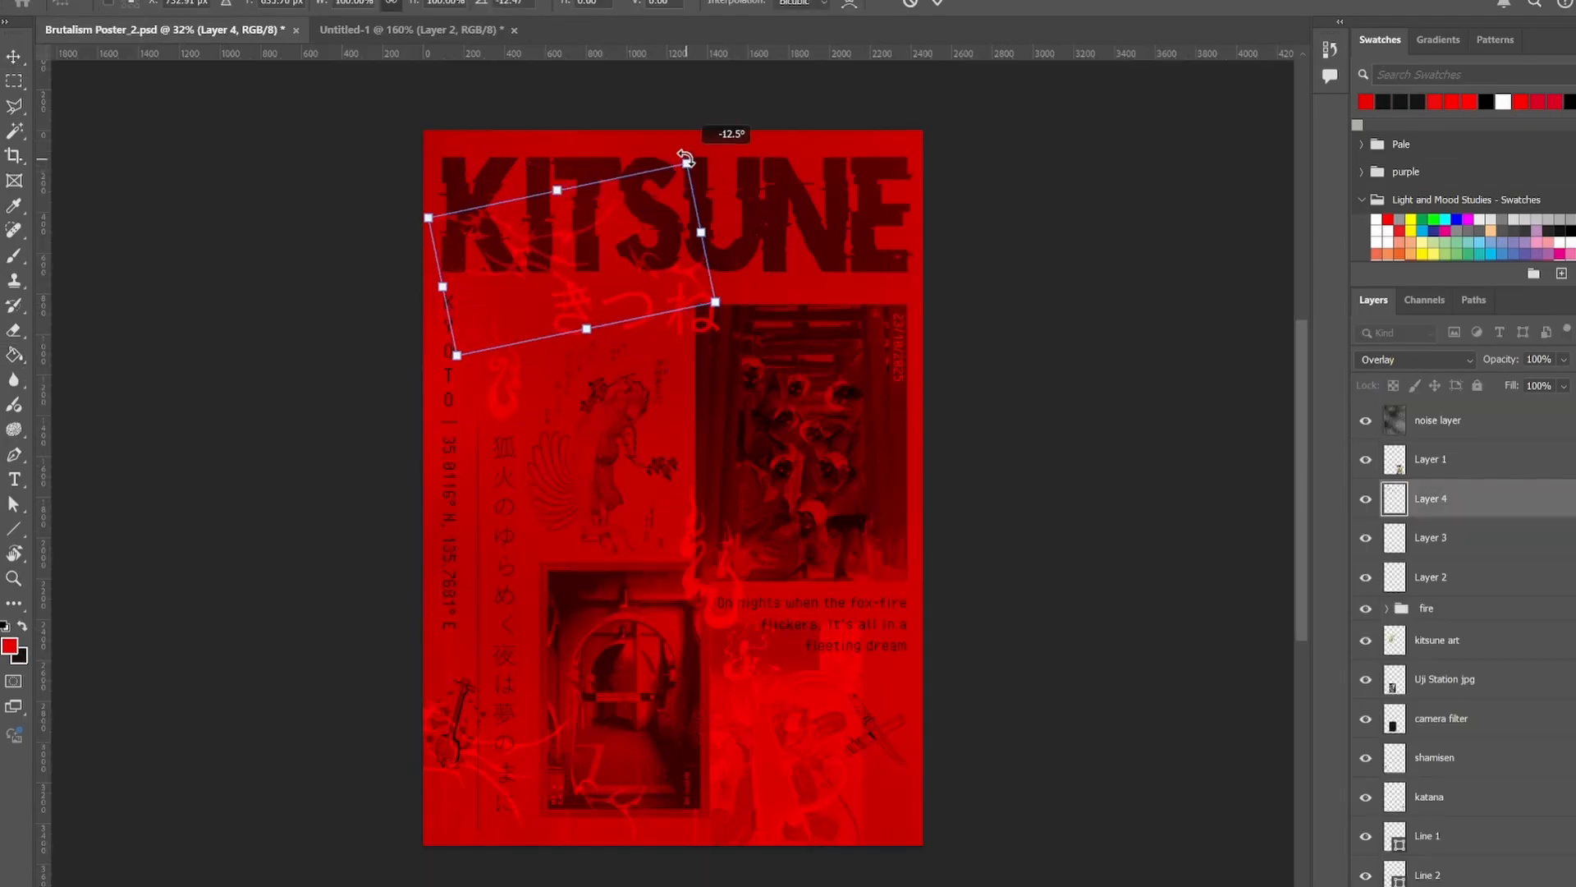
Rotate the red tribal ornament counterclockwise and place it over the right half of the KITSUNE title.
{"action": "left_click_drag", "start_coordinate": [704, 148], "coordinate": [524, 285]}
{"action": "left_click_drag", "start_coordinate": [649, 260], "coordinate": [784, 228]}
{"action": "key", "text": "Return"}
{"action": "left_click", "coordinate": [167, 130]}
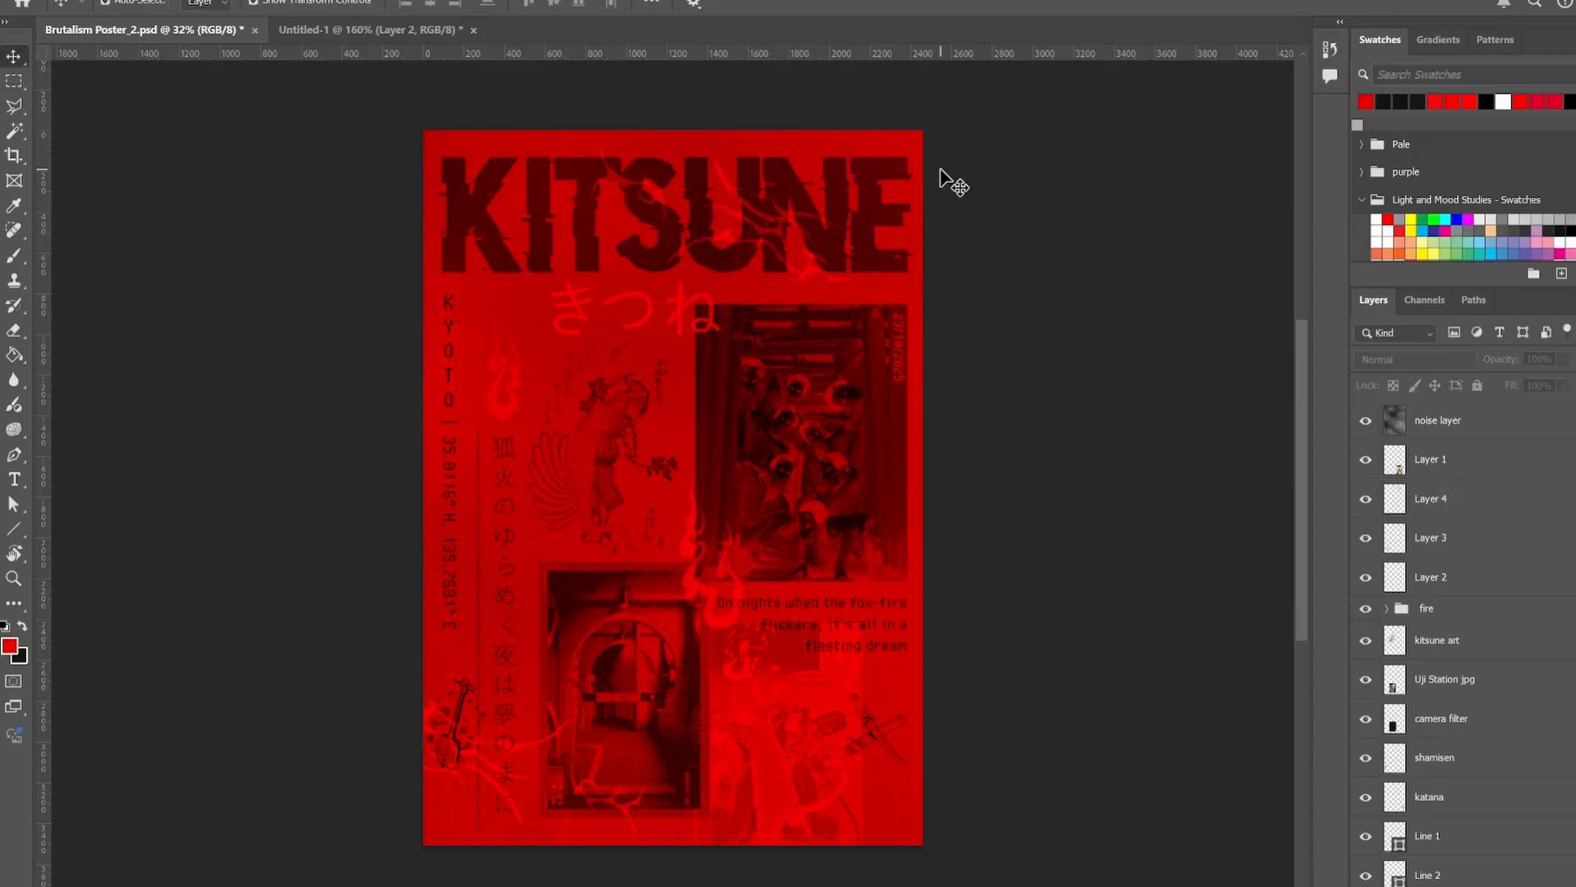
Enlarge the crossed katana slightly and shift them toward the poster's lower-right corner.
{"action": "left_click", "coordinate": [1209, 647]}
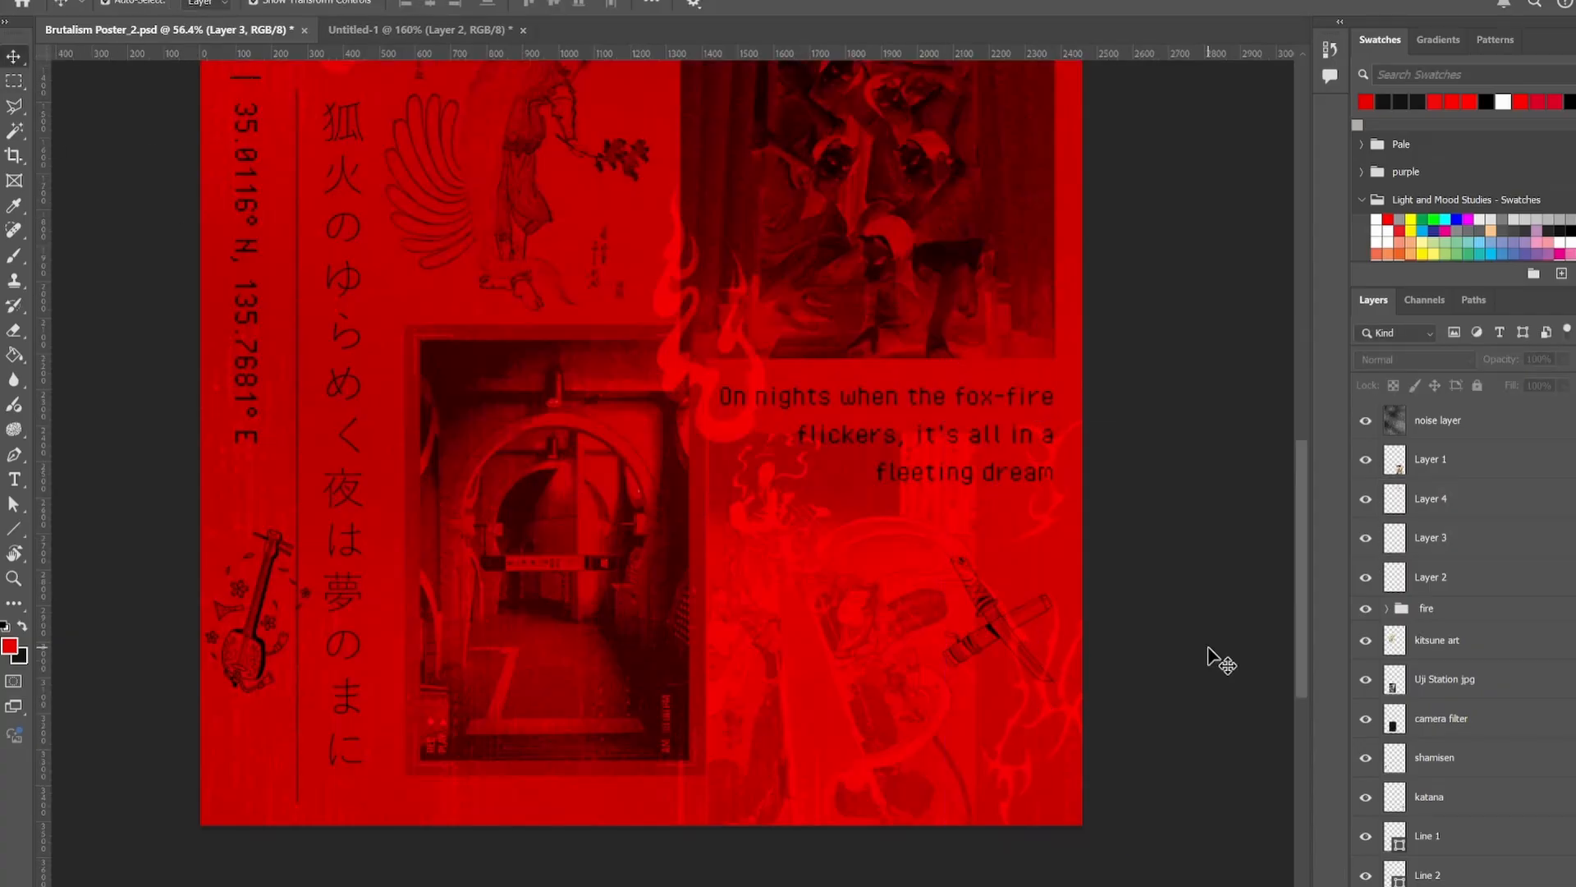
{"action": "left_click", "coordinate": [991, 612]}
{"action": "left_click_drag", "start_coordinate": [1065, 550], "coordinate": [1071, 541]}
{"action": "left_click_drag", "start_coordinate": [976, 596], "coordinate": [990, 620]}
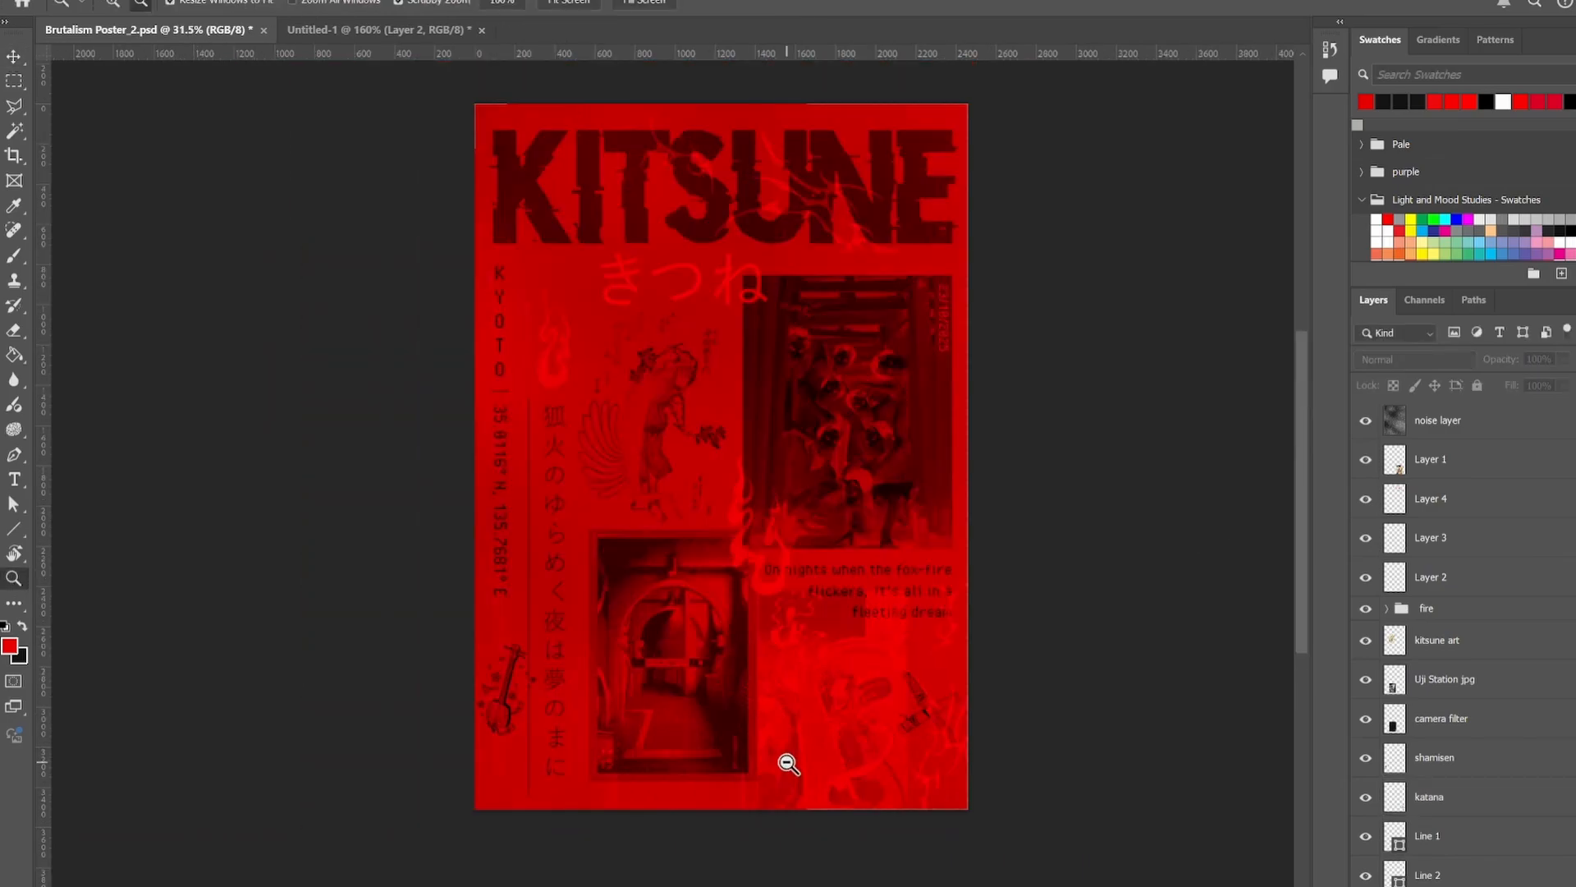
{"action": "left_click", "coordinate": [666, 474]}
Rotate and resize the tribal ornament lying over the fox artwork, and place it across the left part of the KITSUNE title.
{"action": "left_click", "coordinate": [625, 494]}
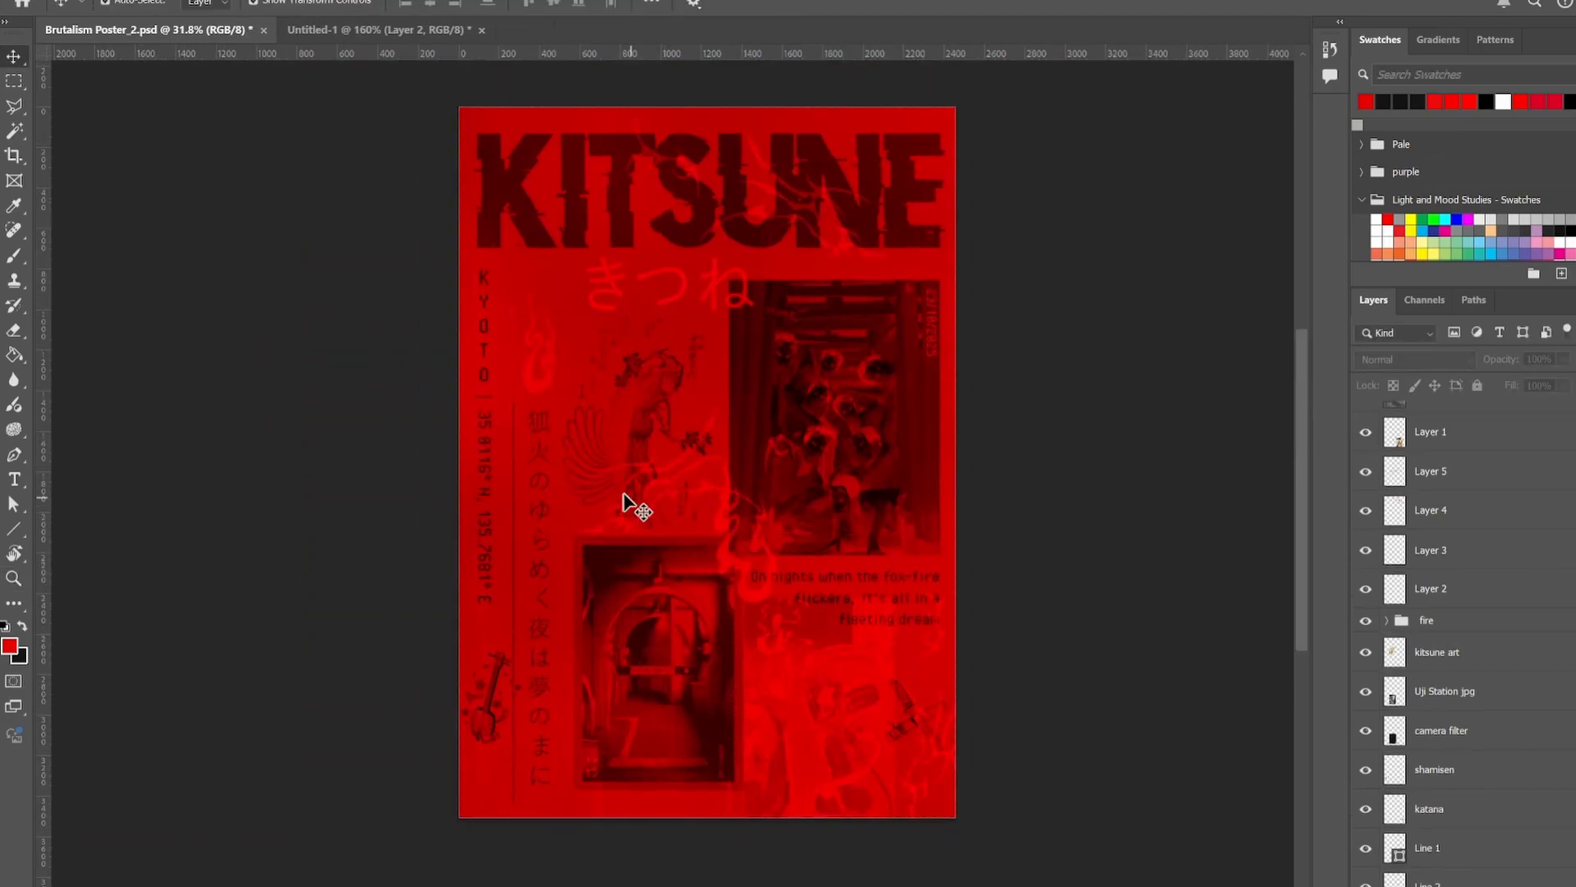
{"action": "left_click", "coordinate": [645, 491]}
{"action": "left_click_drag", "start_coordinate": [838, 393], "coordinate": [918, 349]}
{"action": "left_click_drag", "start_coordinate": [889, 408], "coordinate": [702, 180]}
{"action": "left_click_drag", "start_coordinate": [743, 112], "coordinate": [659, 92]}
{"action": "left_click_drag", "start_coordinate": [668, 124], "coordinate": [701, 144]}
{"action": "key", "text": "Return"}
{"action": "left_click", "coordinate": [153, 146]}
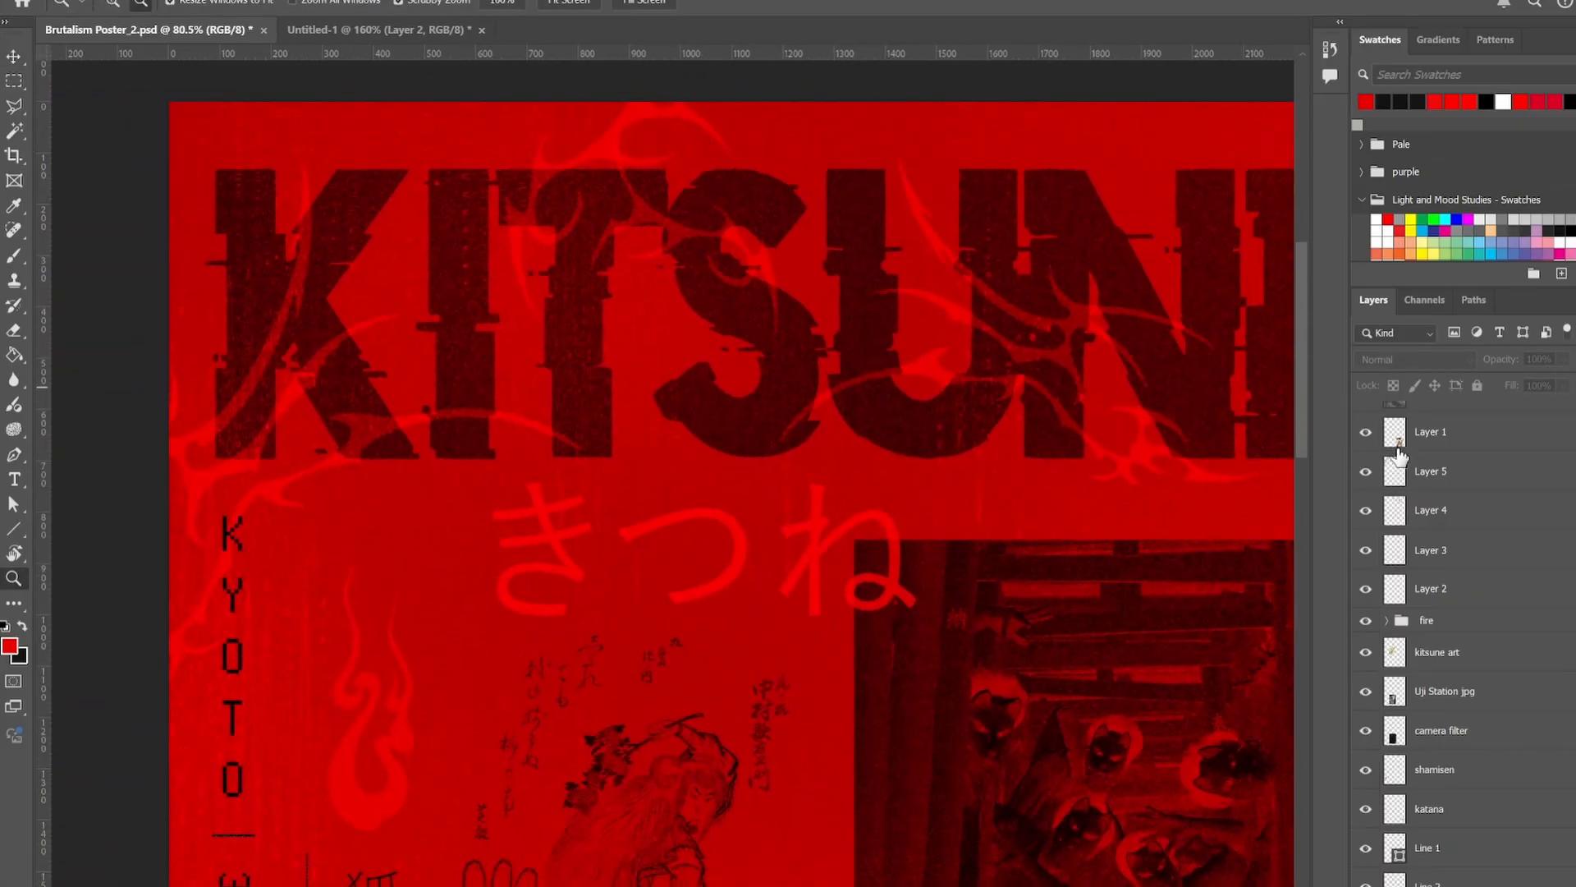
Narrow the tribal ornament on Layer 5 horizontally over the left half of the title.
{"action": "left_click", "coordinate": [1397, 469]}
{"action": "key", "text": "ctrl+t"}
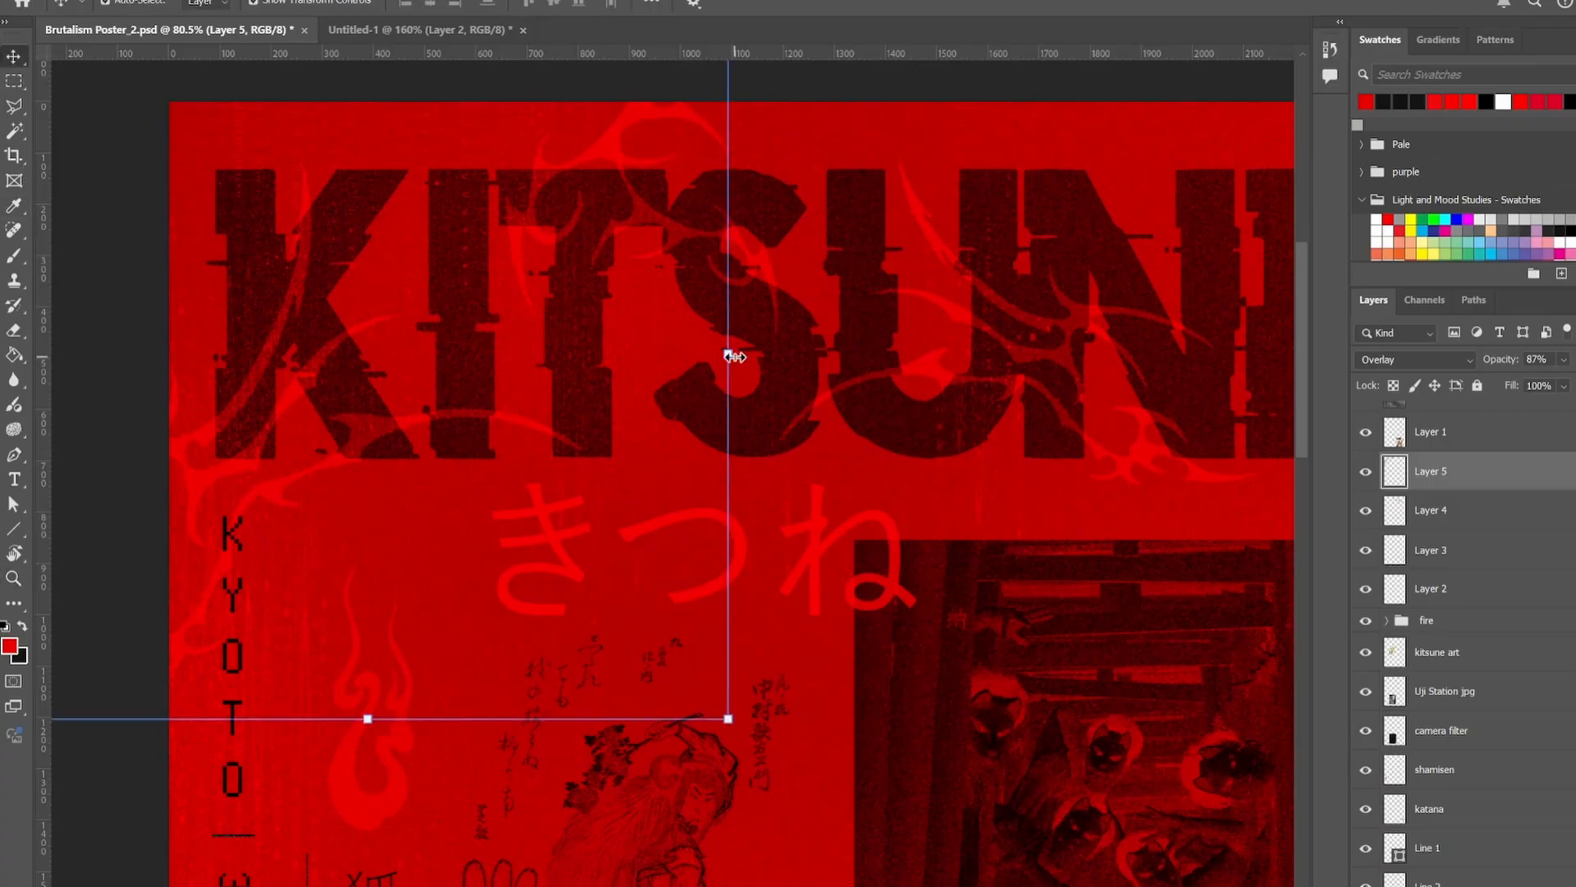
{"action": "left_click_drag", "start_coordinate": [722, 352], "coordinate": [690, 353]}
{"action": "key", "text": "Return"}
{"action": "left_click", "coordinate": [51, 88]}
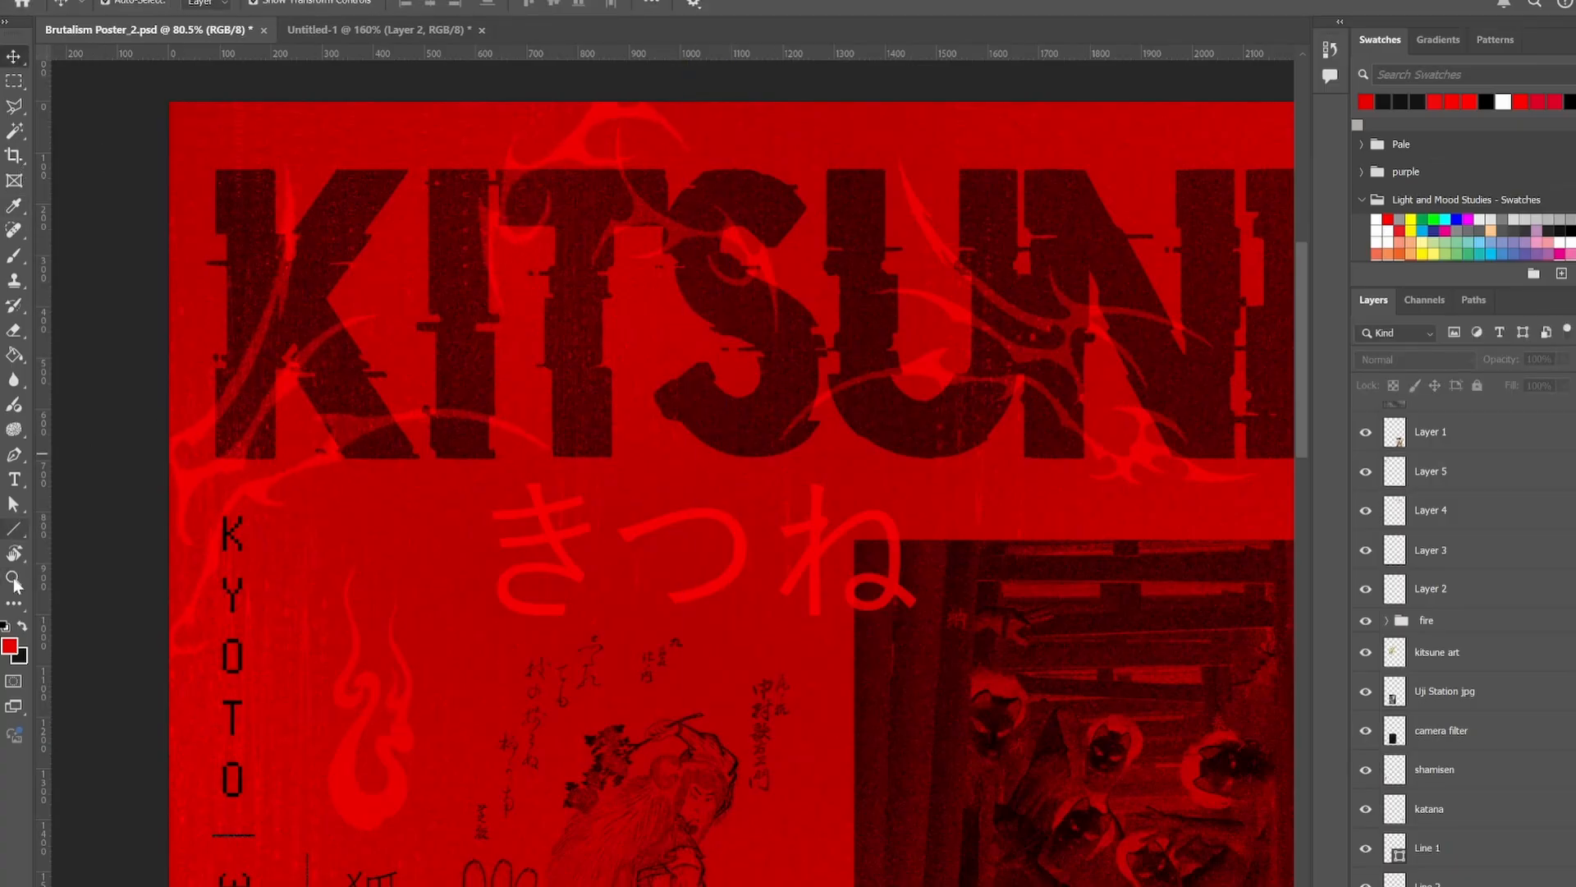
Scale the Layer 5 ornament to about 92% and shift it slightly down and left over the title's first letters.
{"action": "left_click", "coordinate": [14, 582]}
{"action": "mouse_move", "coordinate": [629, 204]}
{"action": "left_mouse_down"}
{"action": "mouse_move", "coordinate": [654, 211]}
{"action": "mouse_move", "coordinate": [605, 180]}
{"action": "mouse_move", "coordinate": [629, 180]}
{"action": "mouse_move", "coordinate": [611, 187]}
{"action": "left_mouse_up"}
{"action": "key", "text": "v"}
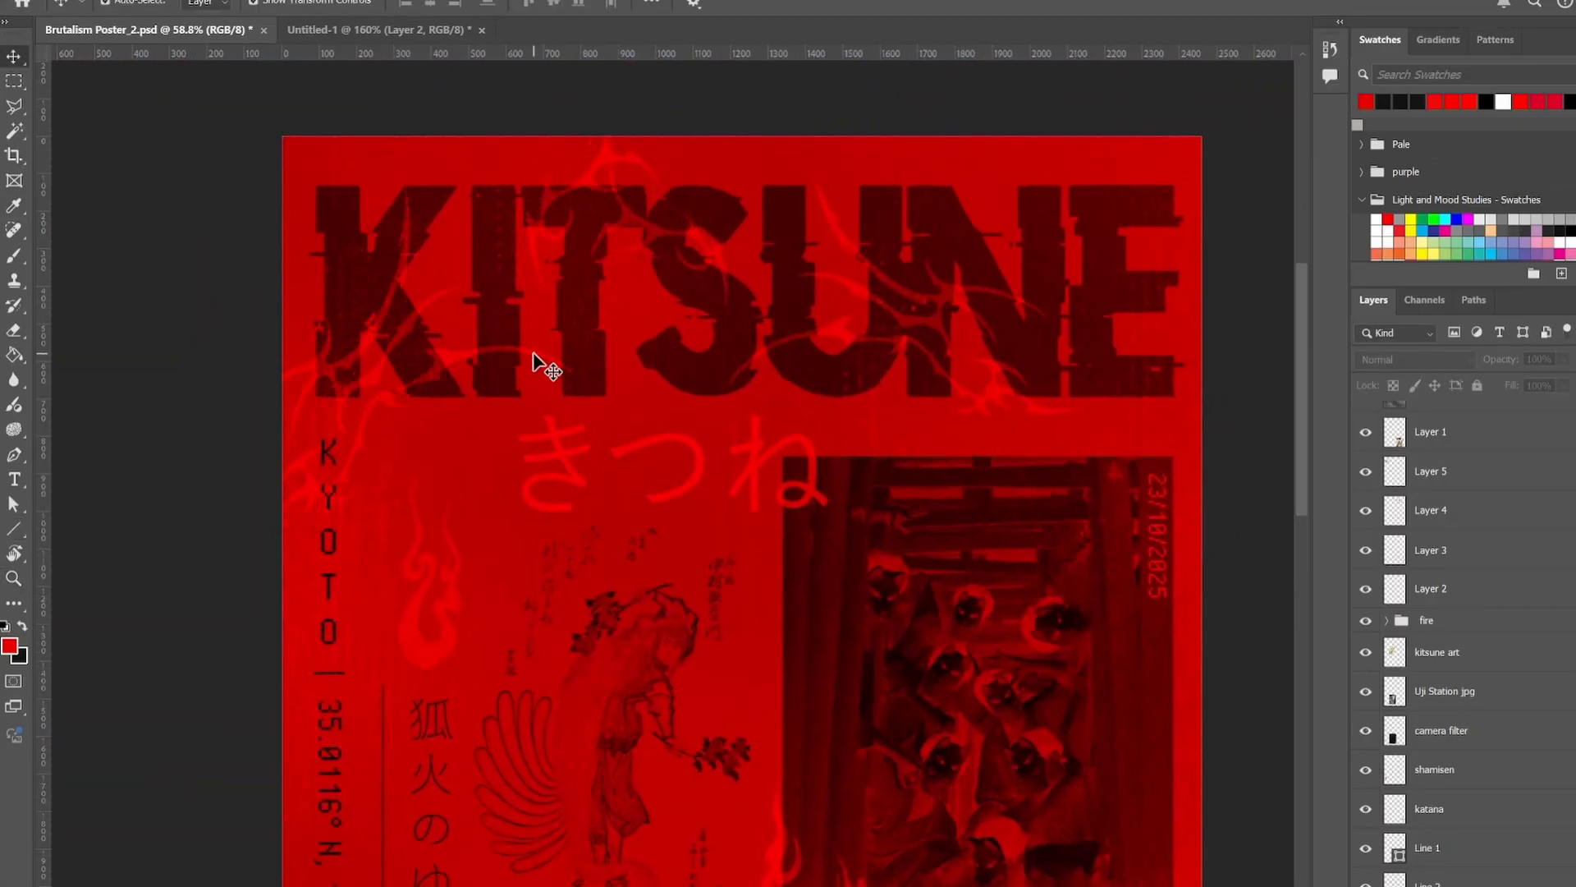
{"action": "left_click", "coordinate": [534, 354]}
{"action": "left_click_drag", "start_coordinate": [657, 539], "coordinate": [626, 503]}
{"action": "left_click_drag", "start_coordinate": [530, 351], "coordinate": [512, 372]}
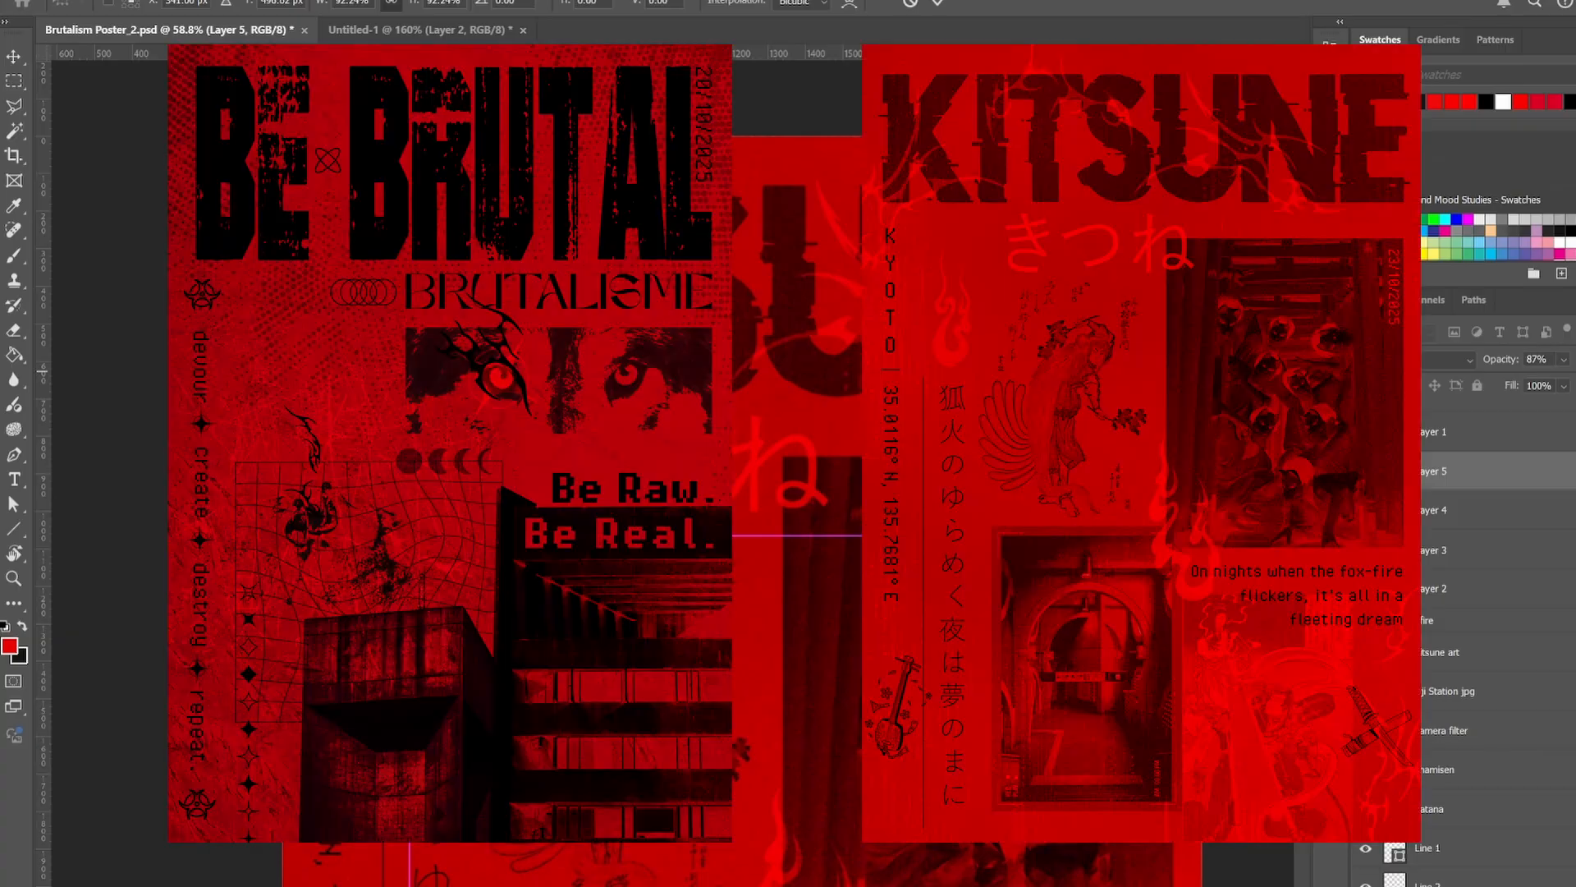
{"action": "key", "text": "Return"}
{"action": "left_click", "coordinate": [164, 277]}
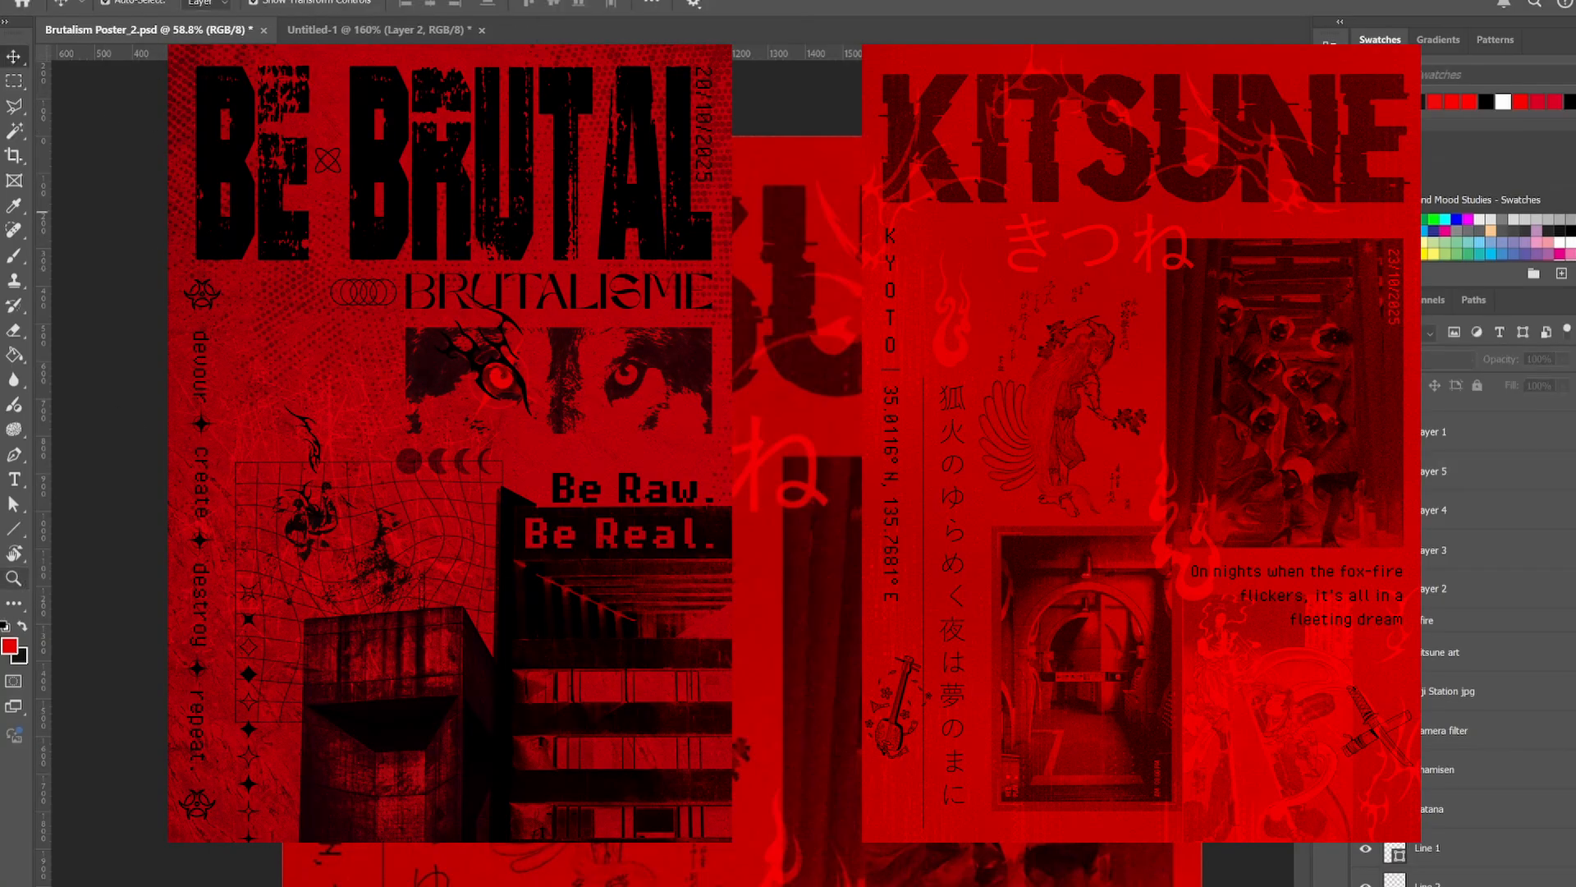
{"action": "left_click_drag", "start_coordinate": [542, 341], "coordinate": [477, 370]}
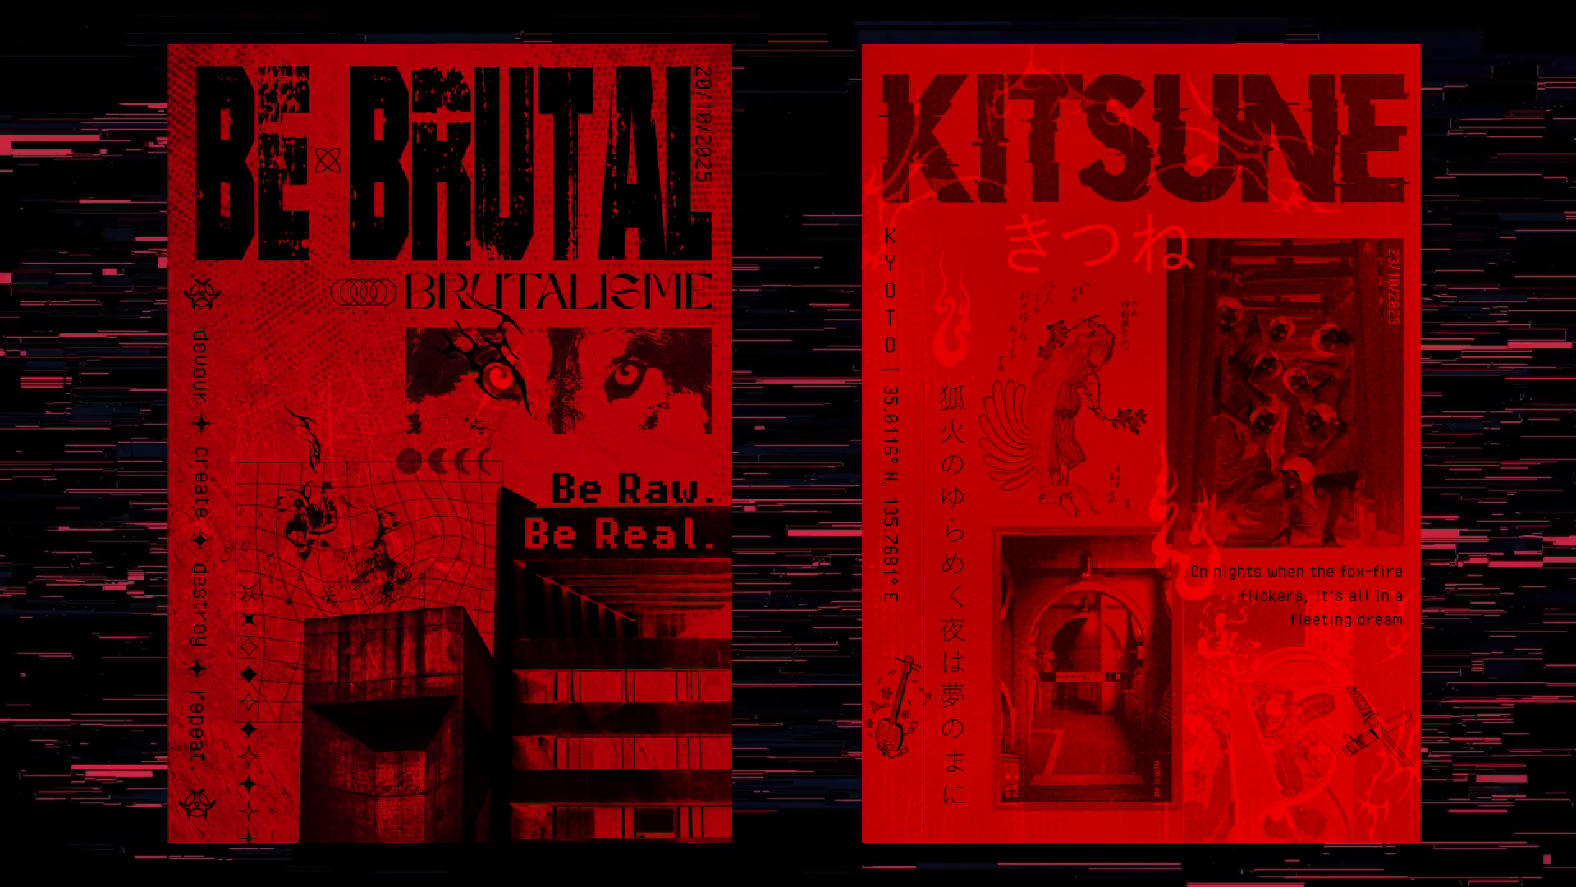